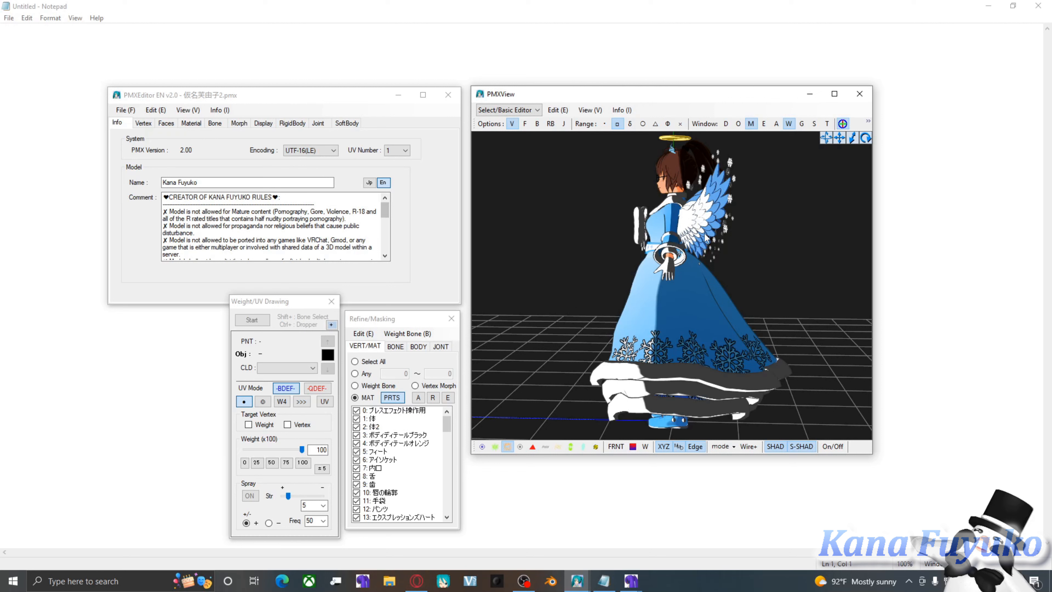
# Examine the model from the front, side and back, checking the ponytail with the bones shown and hidden.
pyautogui.press('F2')
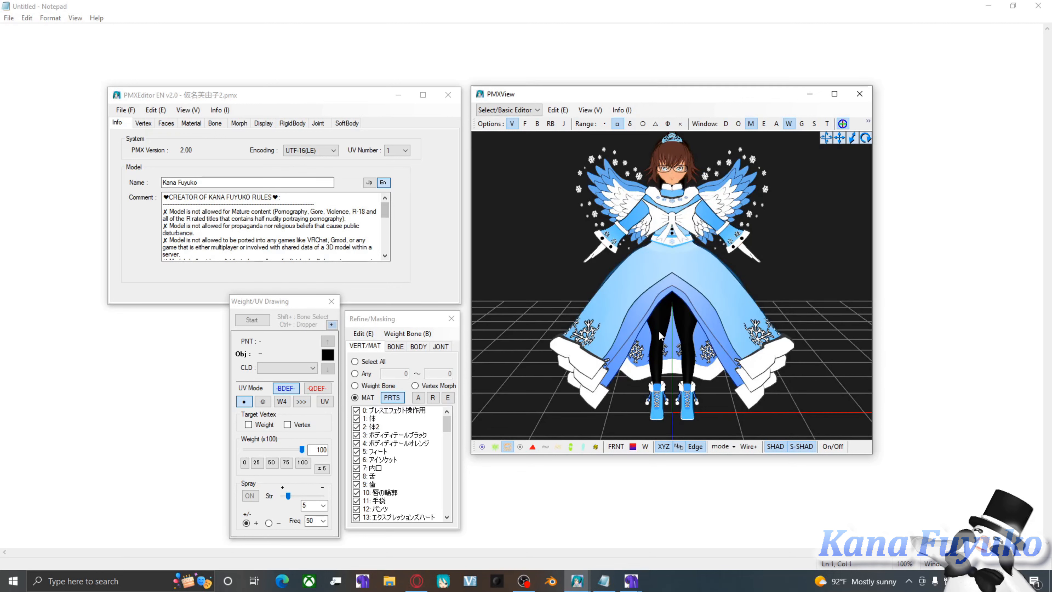
pyautogui.moveTo(655, 347); pyautogui.dragTo(656, 365, button='middle')
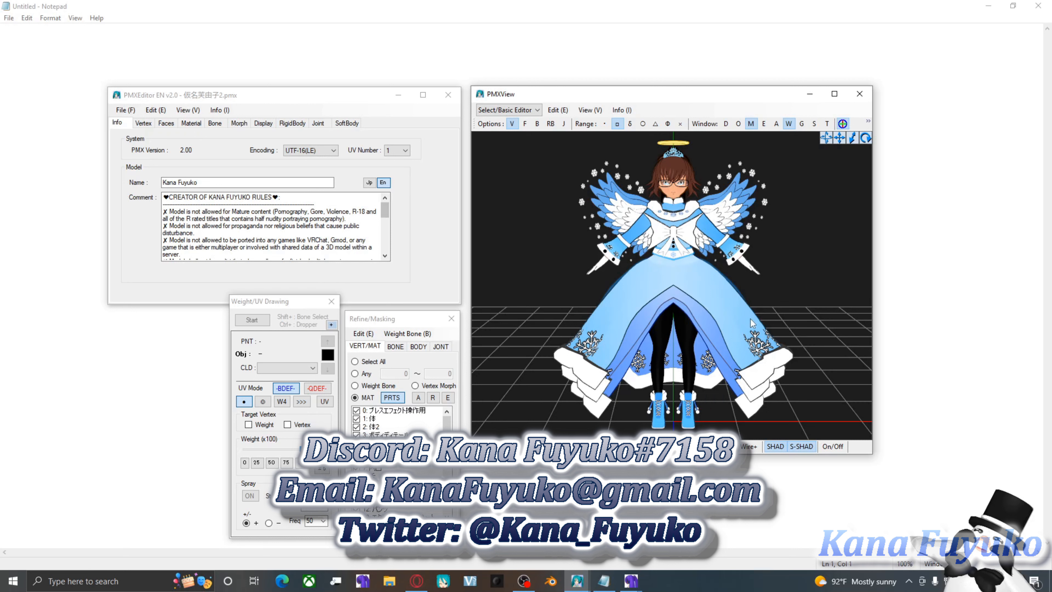
pyautogui.moveTo(745, 311); pyautogui.dragTo(649, 306, button='right')
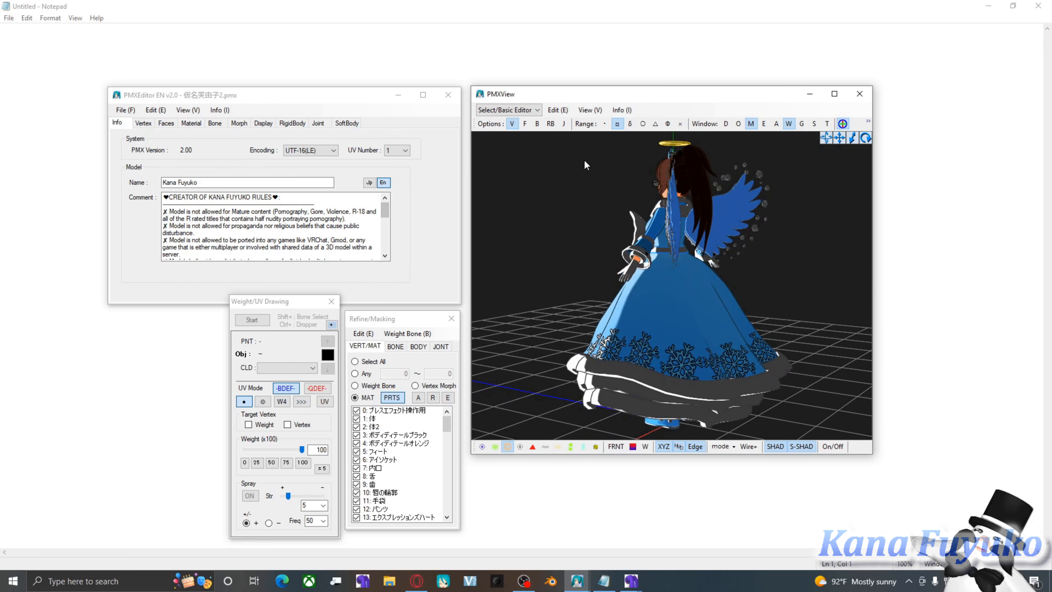
pyautogui.click(538, 123)
pyautogui.moveTo(654, 155); pyautogui.dragTo(681, 254, button='right')
pyautogui.moveTo(745, 226); pyautogui.dragTo(725, 180, button='right')
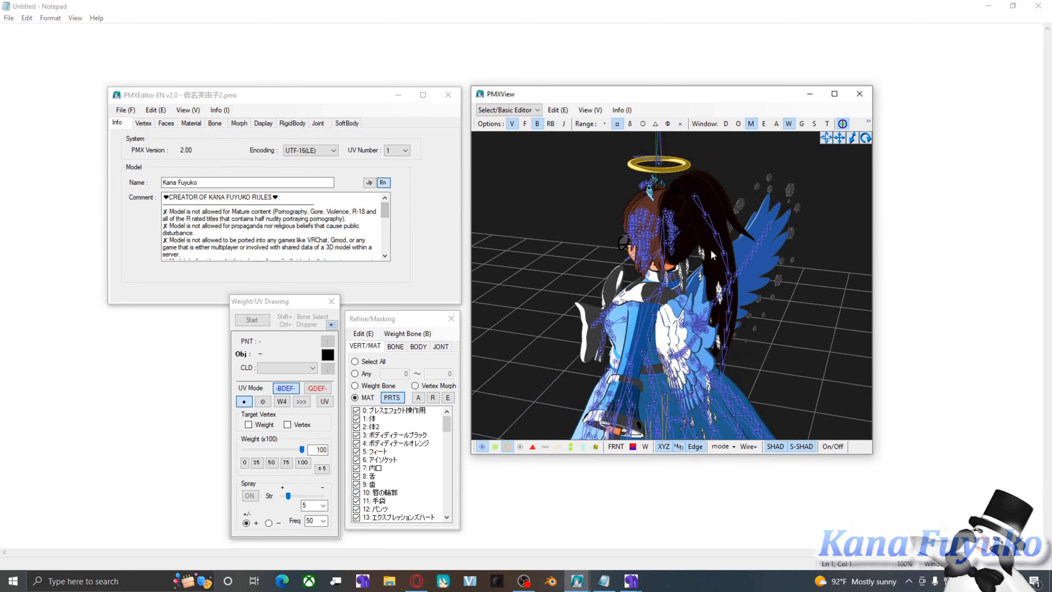
pyautogui.moveTo(710, 249)
pyautogui.mouseDown(button='right')
pyautogui.moveTo(703, 234)
pyautogui.moveTo(698, 258)
pyautogui.moveTo(729, 246)
pyautogui.mouseUp(button='right')
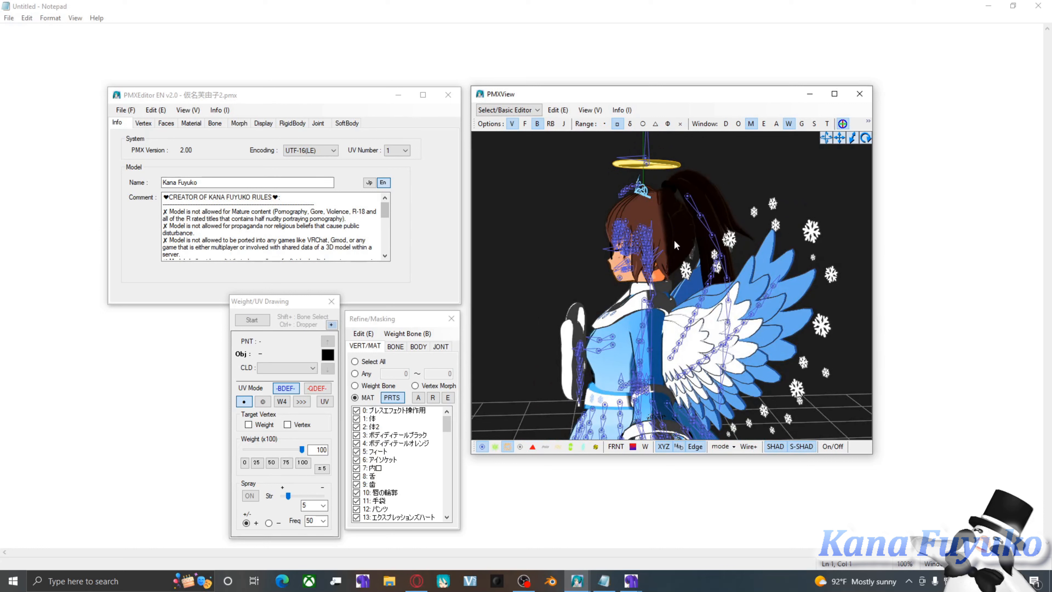
pyautogui.click(536, 124)
pyautogui.moveTo(607, 259); pyautogui.dragTo(664, 231, button='right')
pyautogui.moveTo(724, 193); pyautogui.dragTo(744, 202, button='right')
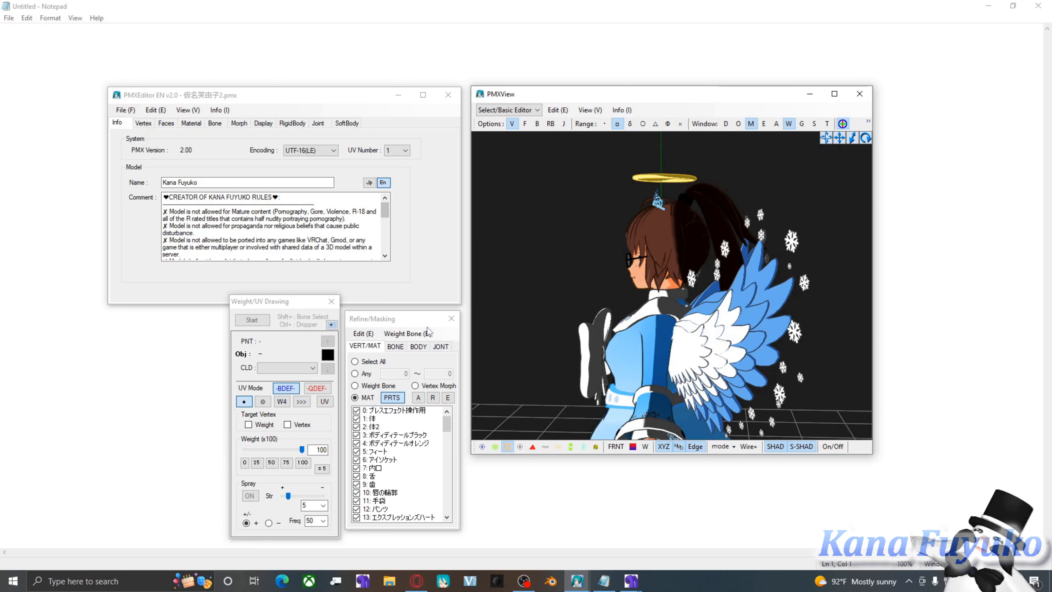
# Move the Refine/Masking window clear of the viewport and show only the hair material, 61: 髪.
pyautogui.moveTo(427, 322); pyautogui.dragTo(447, 215)
pyautogui.click(755, 124)
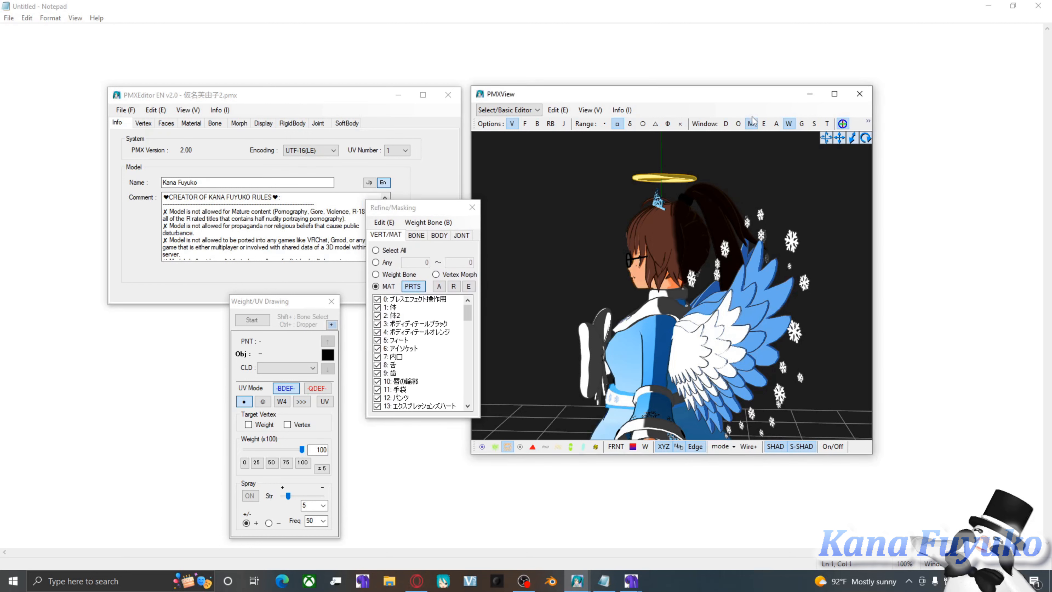
pyautogui.moveTo(440, 209); pyautogui.dragTo(427, 133)
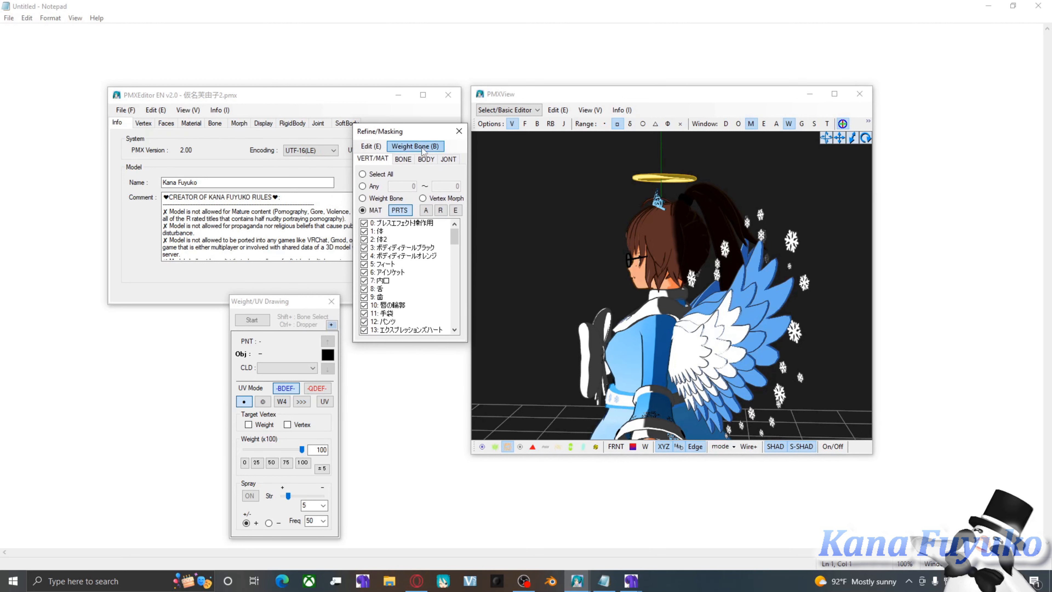
pyautogui.click(441, 210)
pyautogui.moveTo(454, 235); pyautogui.dragTo(449, 283)
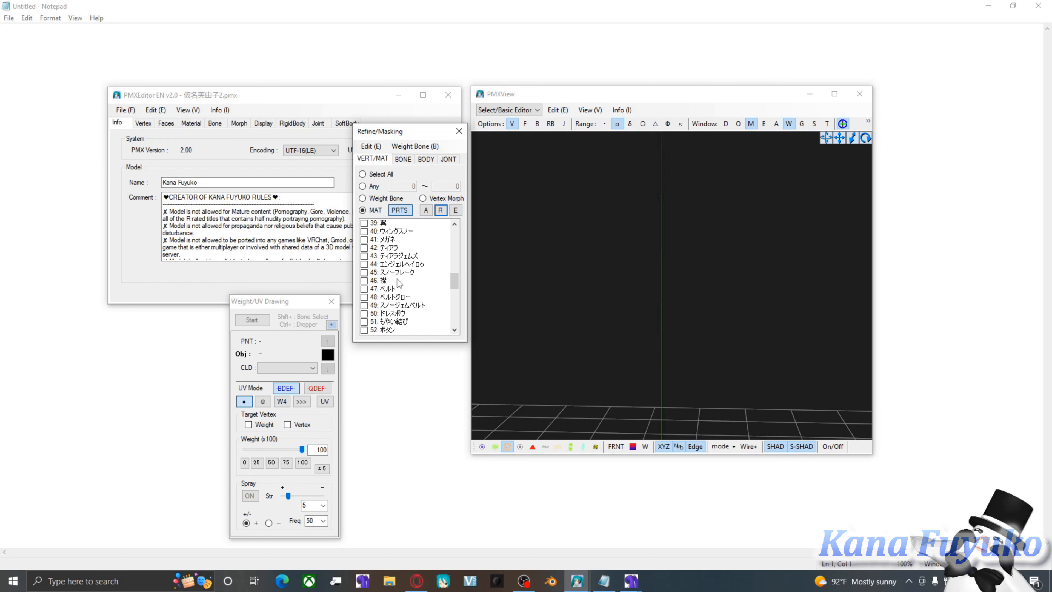
pyautogui.scroll(-2, 399, 283)
pyautogui.scroll(-4, 398, 283)
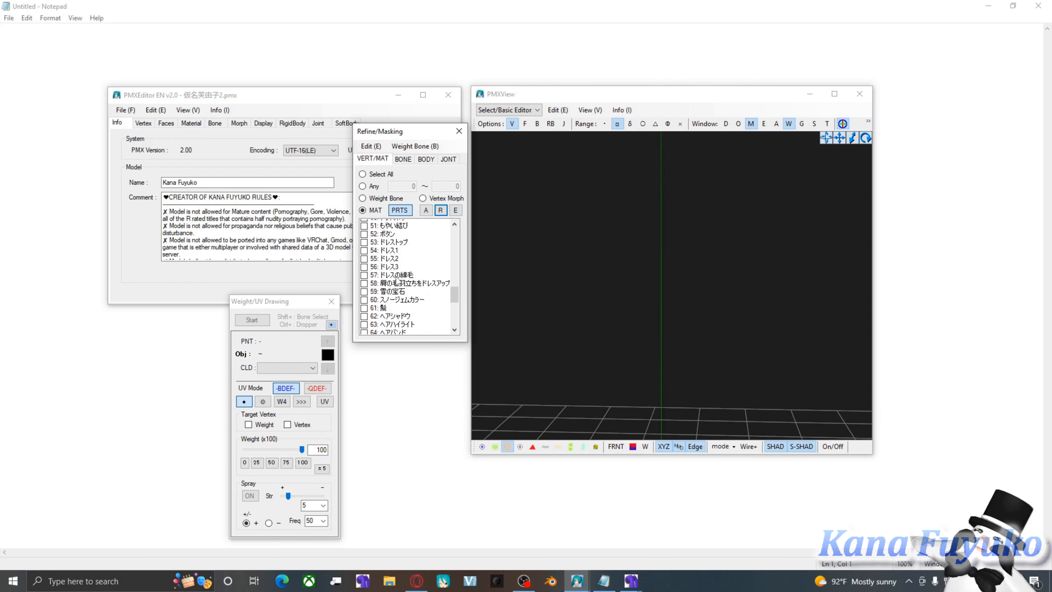
pyautogui.click(399, 306)
pyautogui.moveTo(665, 288); pyautogui.dragTo(690, 293, button='right')
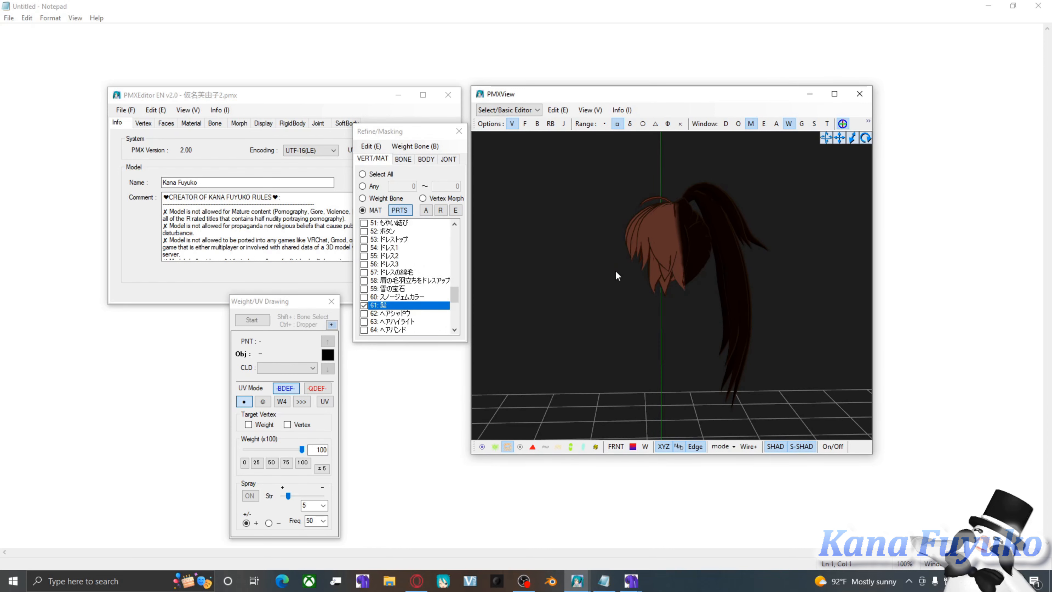
pyautogui.moveTo(524, 418); pyautogui.dragTo(672, 207, button='right')
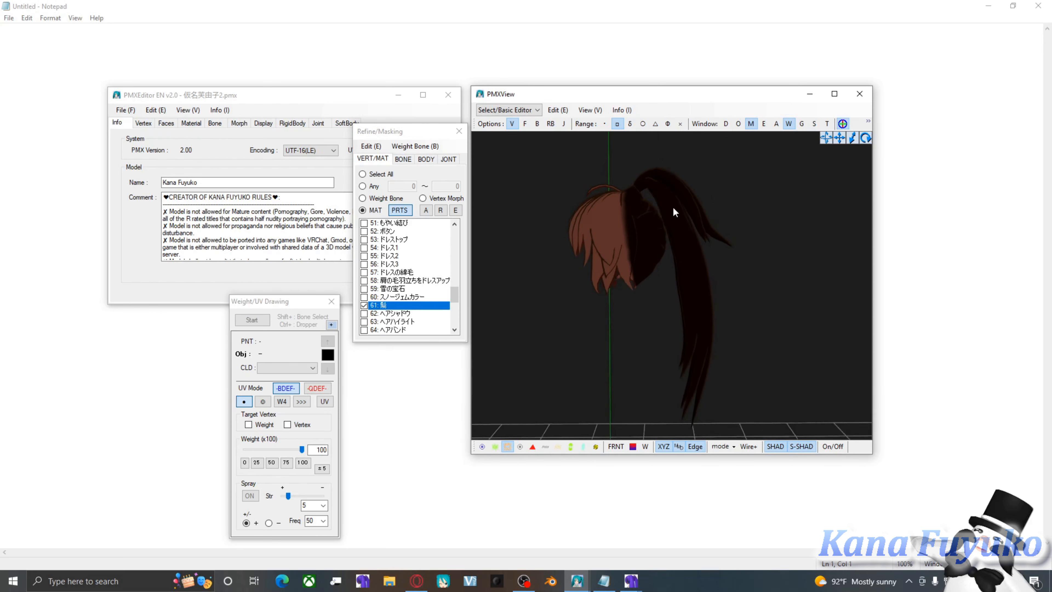
# Display the hair's vertices and select those in the lower part of the ponytail.
pyautogui.click(496, 446)
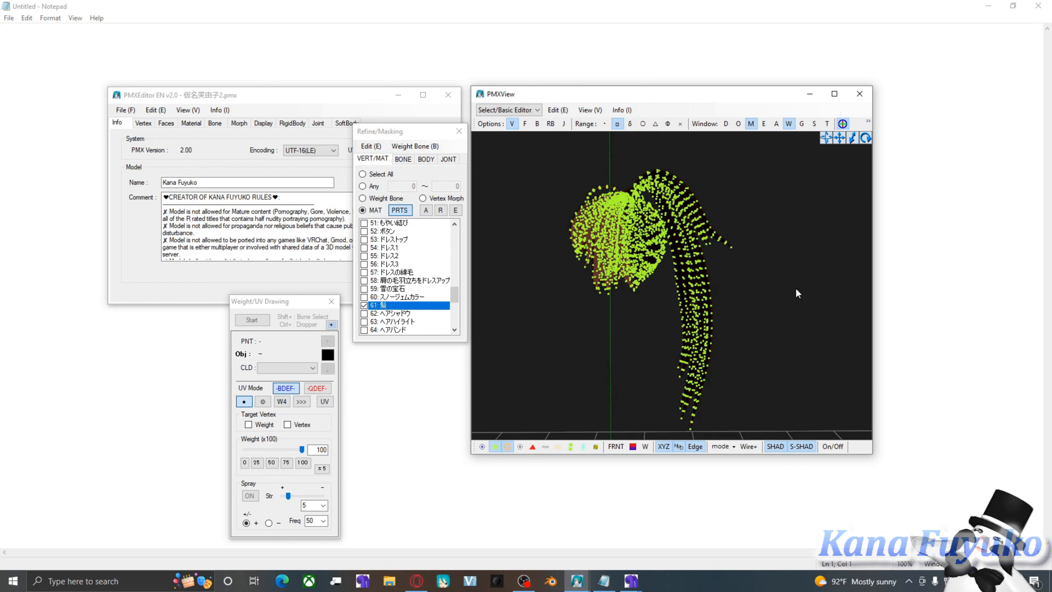
pyautogui.moveTo(686, 272); pyautogui.dragTo(684, 259, button='middle')
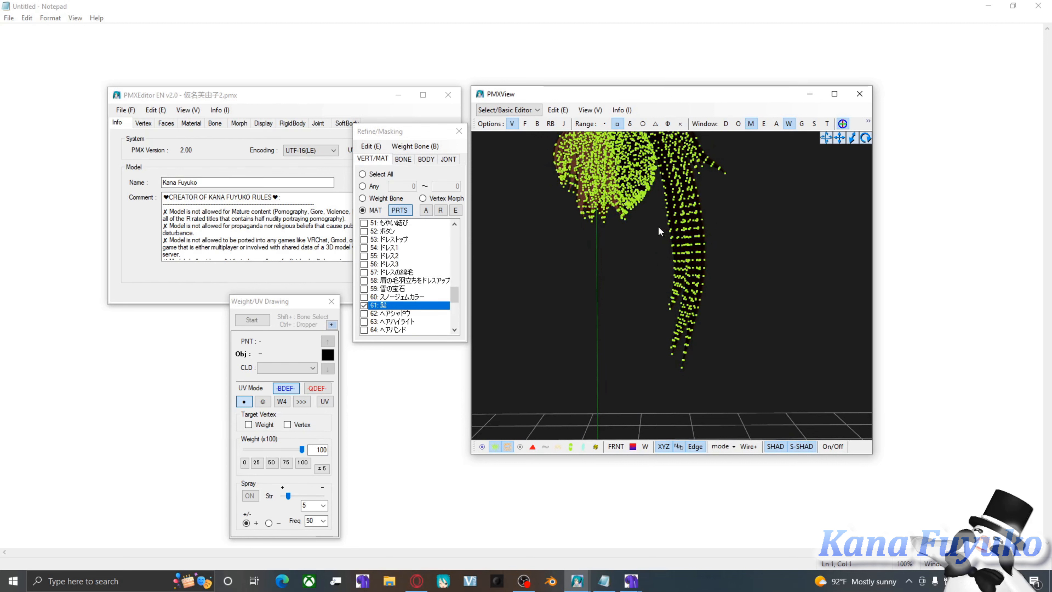
pyautogui.moveTo(683, 247); pyautogui.dragTo(704, 187, button='right')
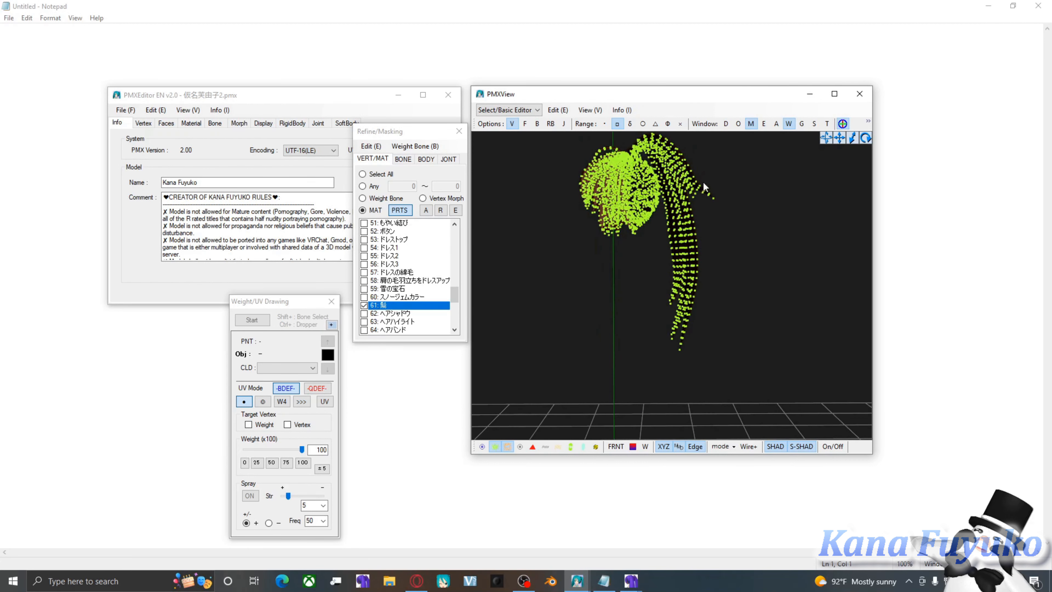
pyautogui.moveTo(663, 269); pyautogui.dragTo(663, 261, button='right')
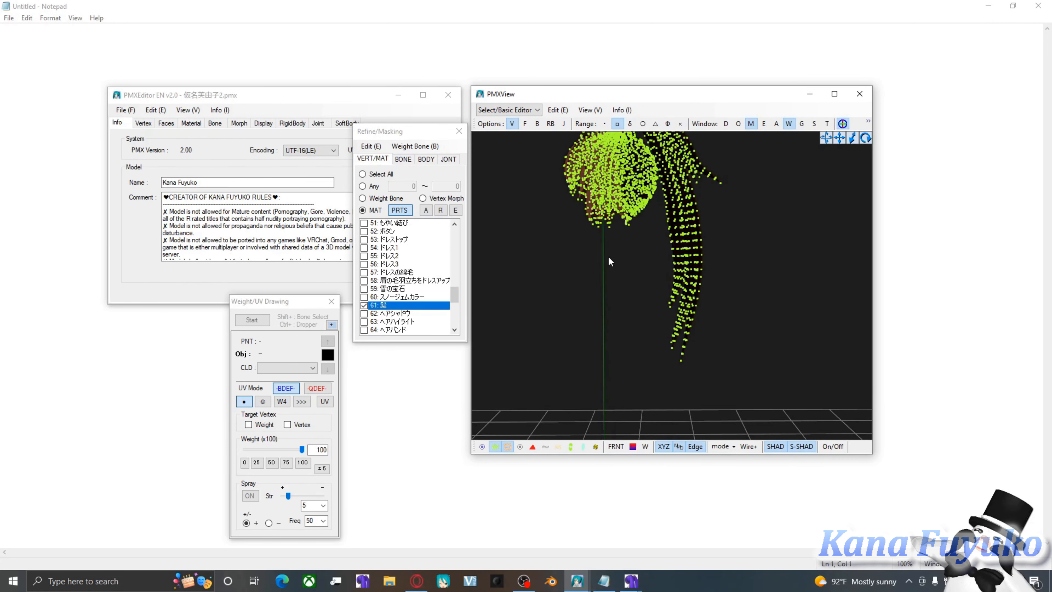
pyautogui.moveTo(636, 234); pyautogui.dragTo(762, 383)
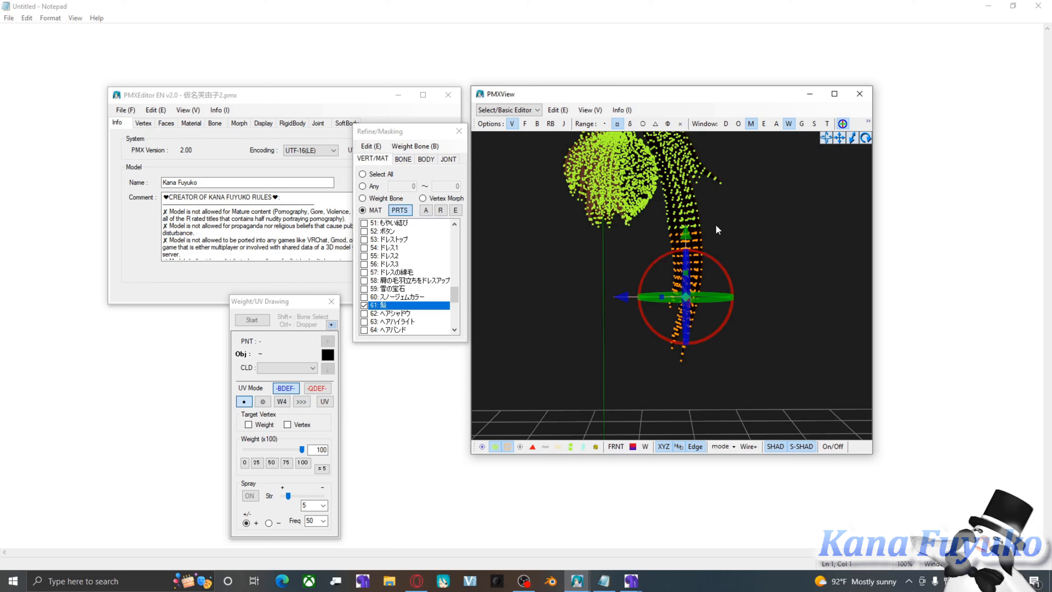
# Expand the vertex selection through connected vertices until it covers the whole ponytail, including its short upper strand.
pyautogui.moveTo(715, 224)
pyautogui.mouseDown(button='right')
pyautogui.moveTo(729, 210)
pyautogui.moveTo(731, 247)
pyautogui.moveTo(714, 215)
pyautogui.mouseUp(button='right')
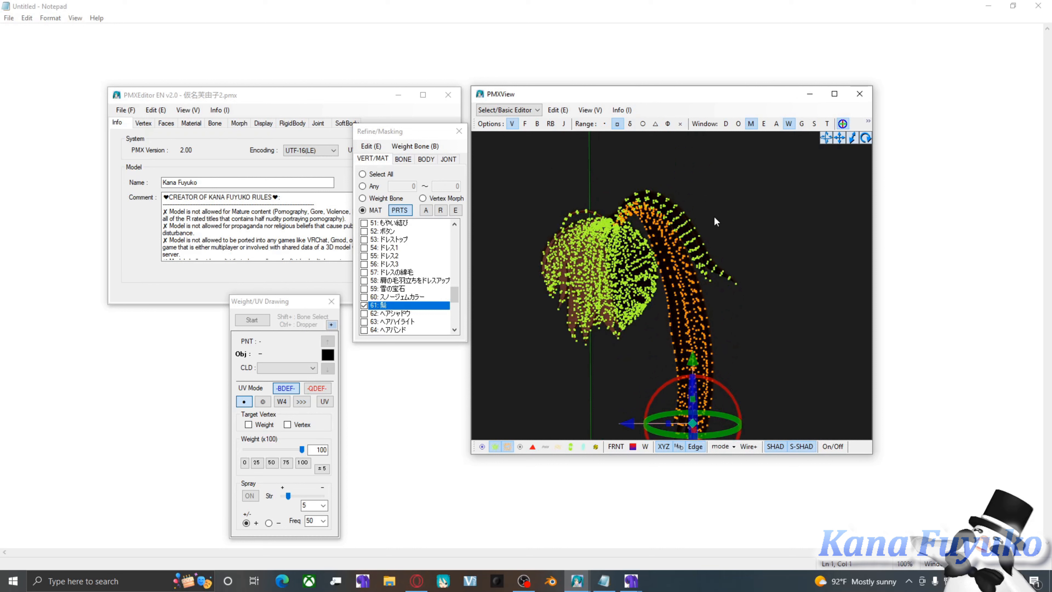
pyautogui.moveTo(686, 224); pyautogui.dragTo(776, 280)
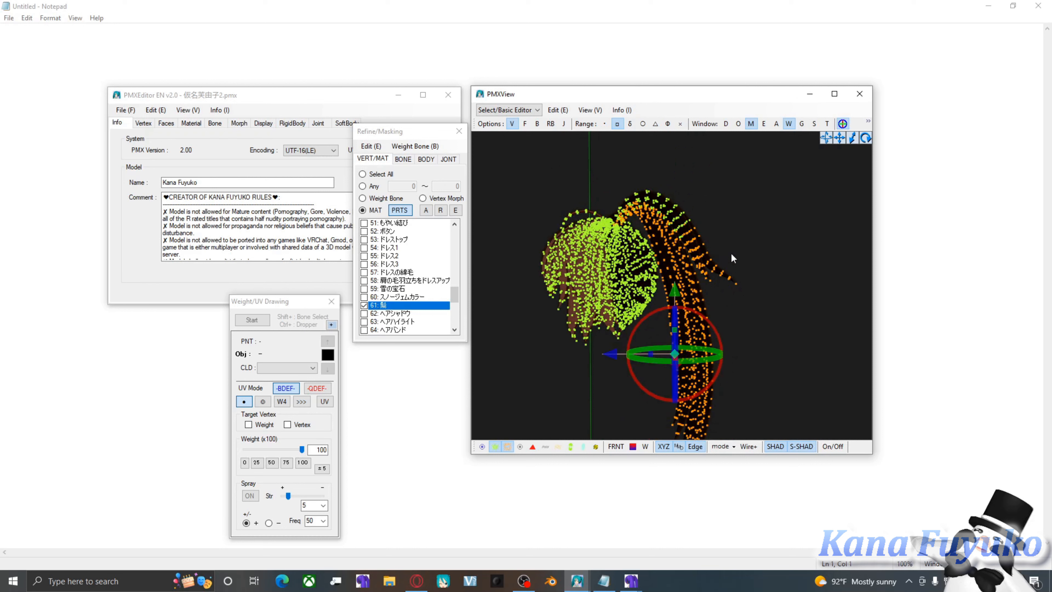
pyautogui.hotkey('ctrl', 'x')
pyautogui.hotkey('ctrl', 'x')
pyautogui.hotkey('ctrl', 'x')
pyautogui.hotkey('ctrl', 'x')
pyautogui.hotkey('ctrl', 'x')
pyautogui.moveTo(679, 219); pyautogui.dragTo(757, 291)
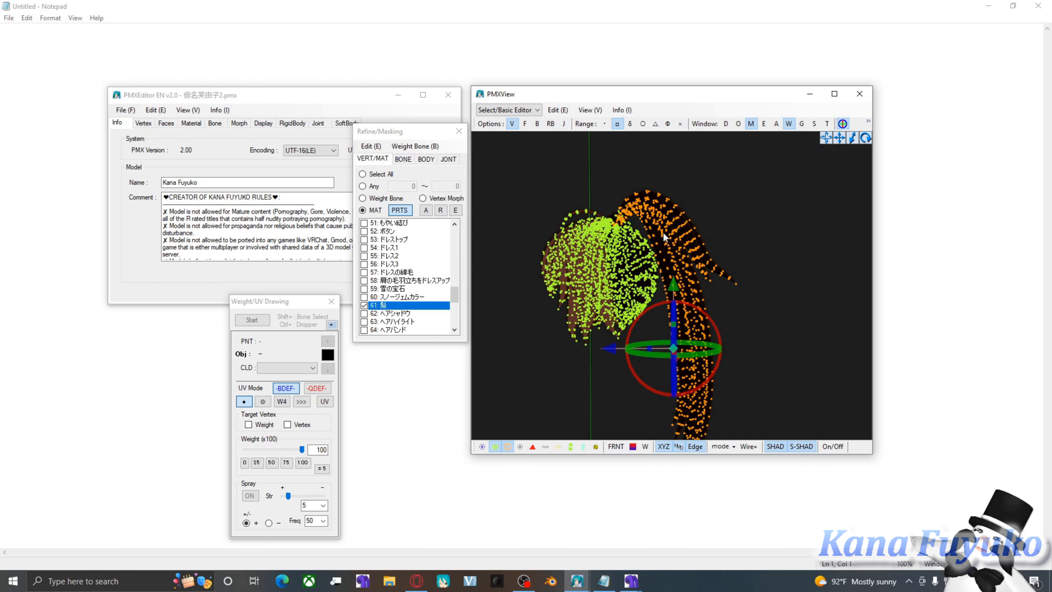
# Inspect the ponytail selection by moving it away from the head, and undo the move.
pyautogui.scroll(6, 659, 245)
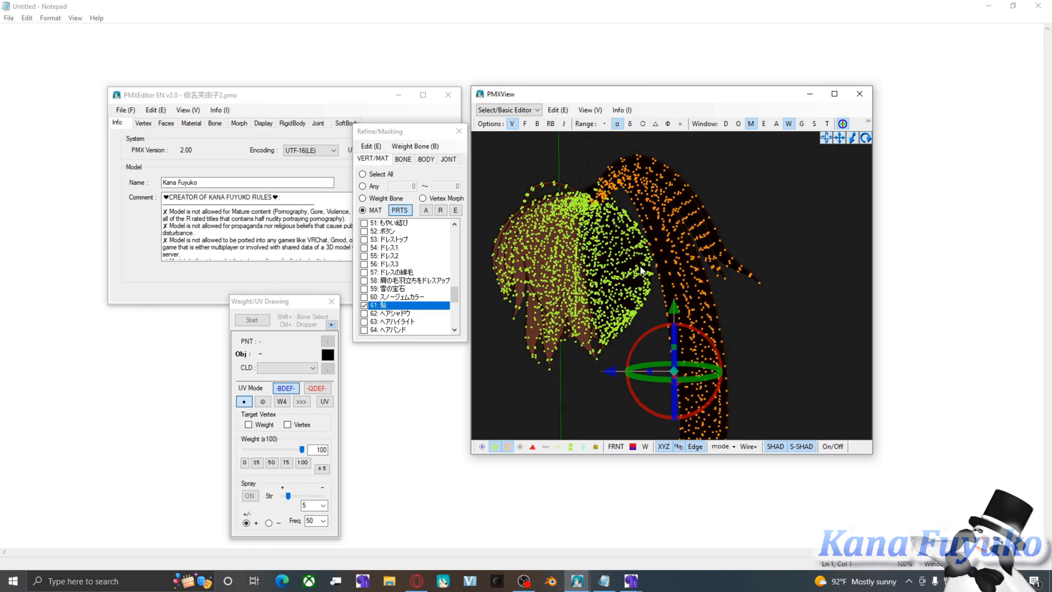
pyautogui.scroll(5, 651, 266)
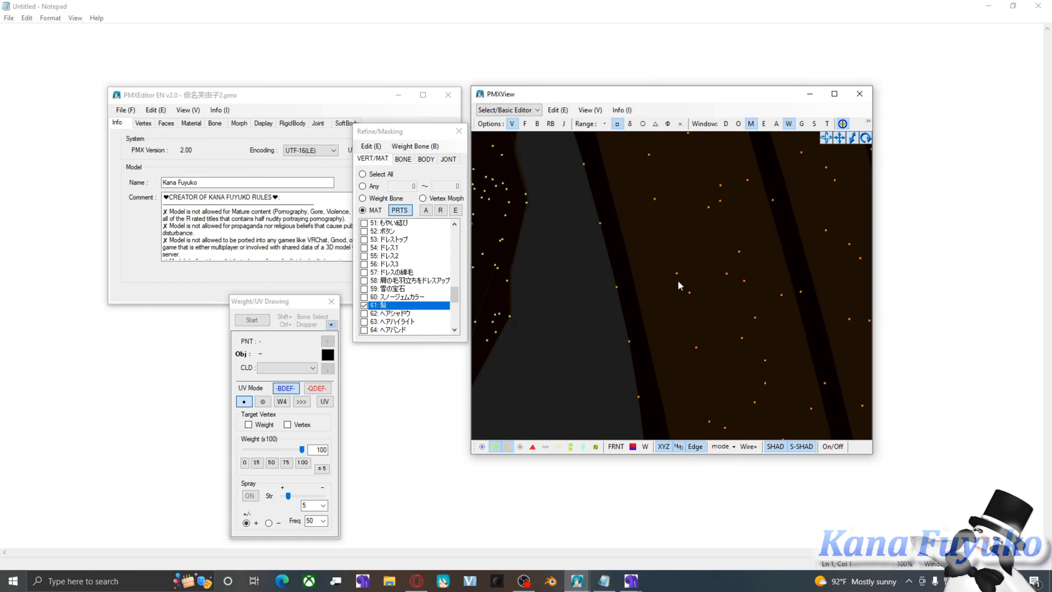
pyautogui.scroll(-11, 721, 304)
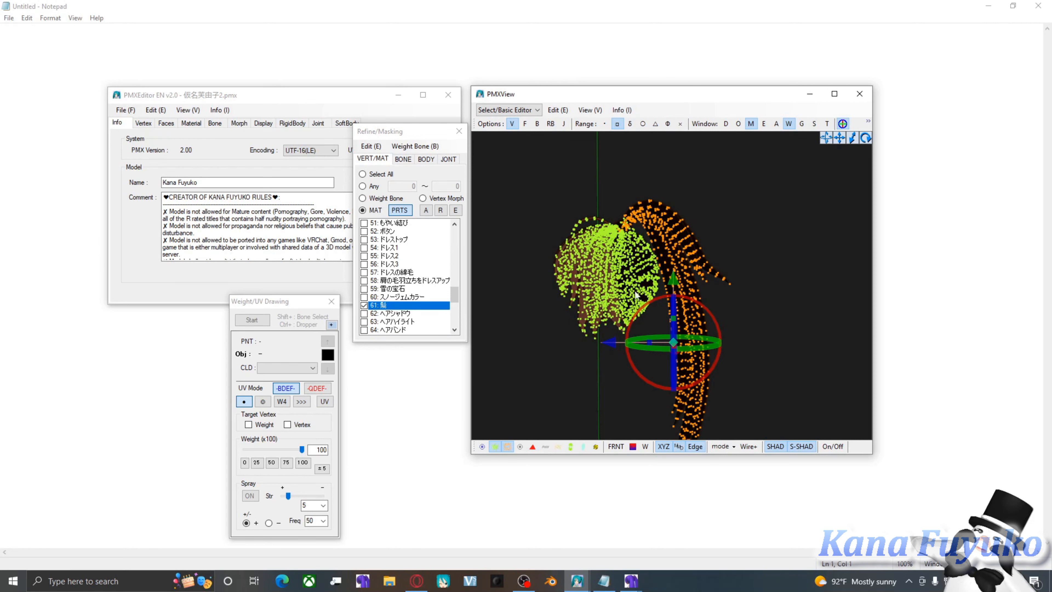
pyautogui.moveTo(637, 295); pyautogui.dragTo(600, 294, button='right')
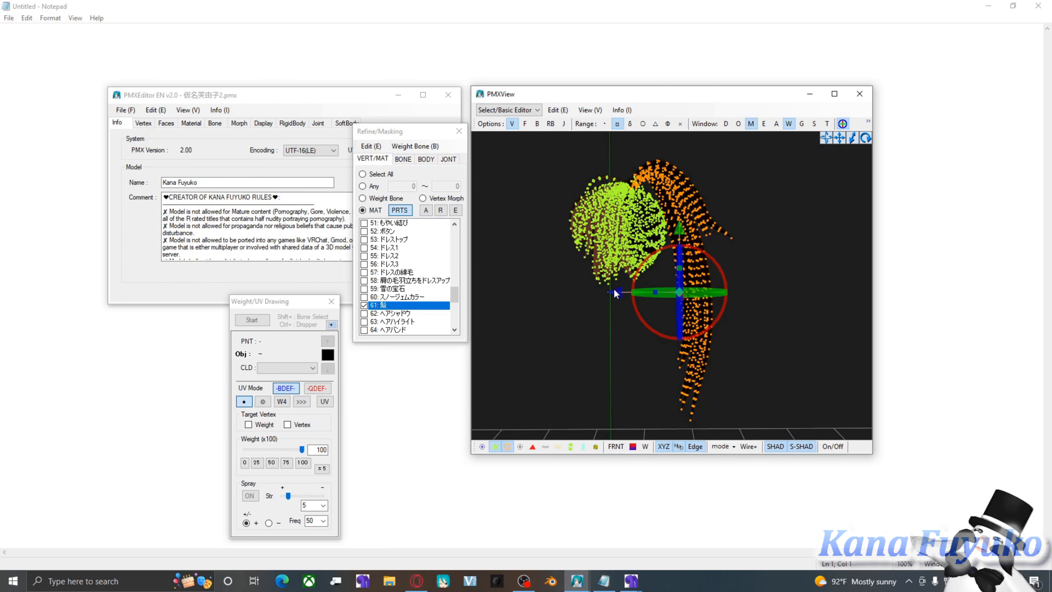
pyautogui.moveTo(615, 294); pyautogui.dragTo(788, 304)
pyautogui.moveTo(674, 267); pyautogui.dragTo(653, 269, button='right')
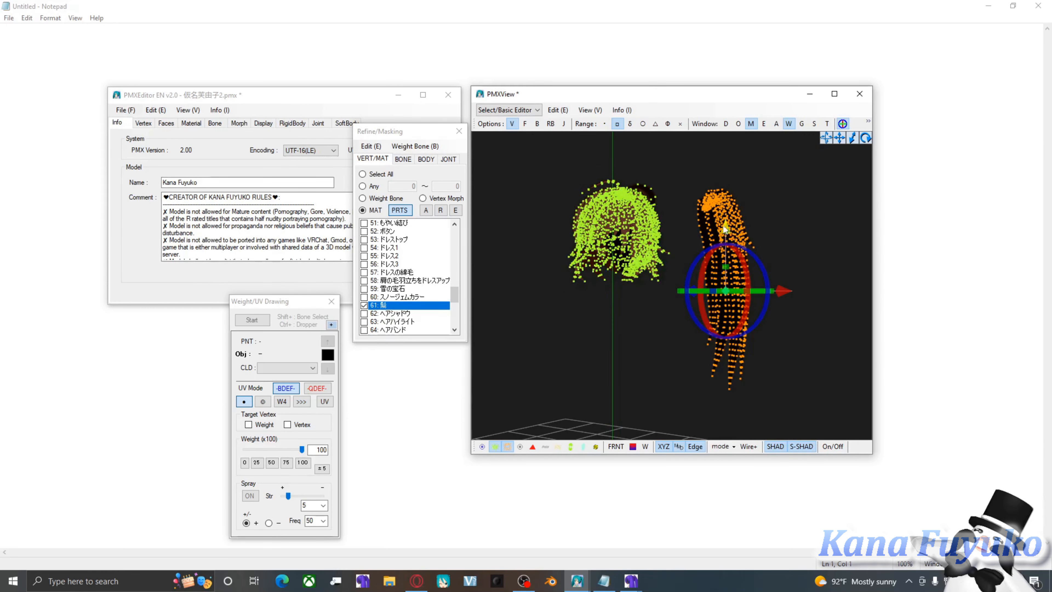
pyautogui.moveTo(737, 186); pyautogui.dragTo(693, 205, button='right')
pyautogui.hotkey('ctrl', 'z')
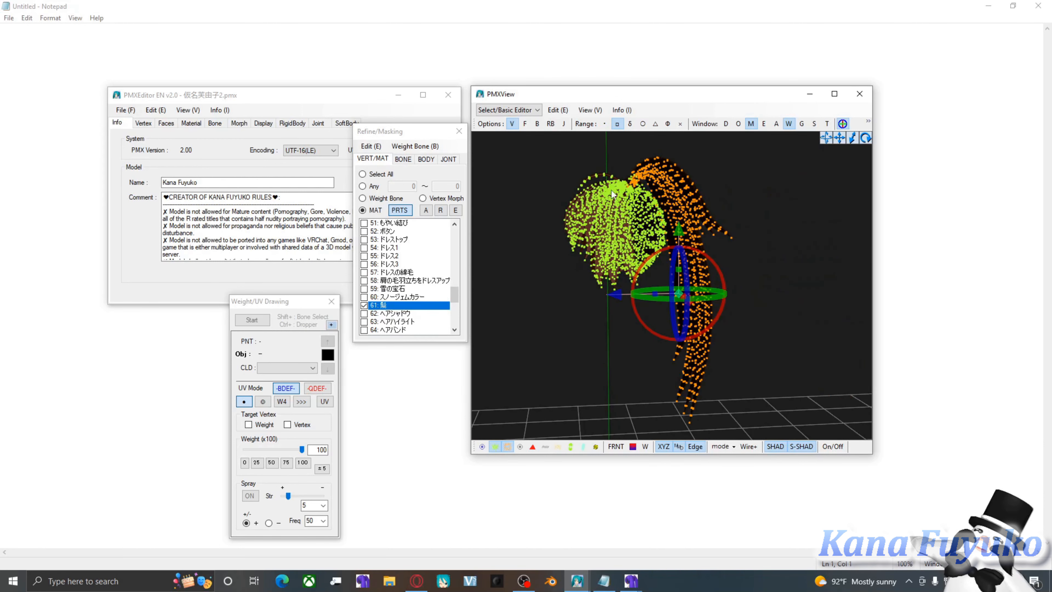
pyautogui.moveTo(611, 190); pyautogui.dragTo(580, 199, button='right')
pyautogui.scroll(-2, 388, 256)
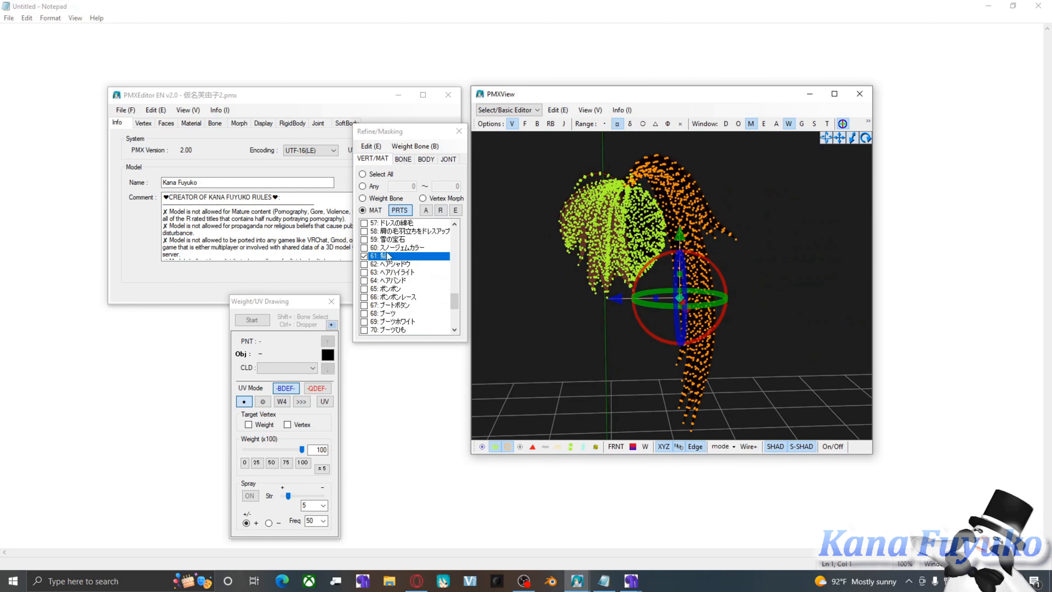
pyautogui.rightClick(382, 255)
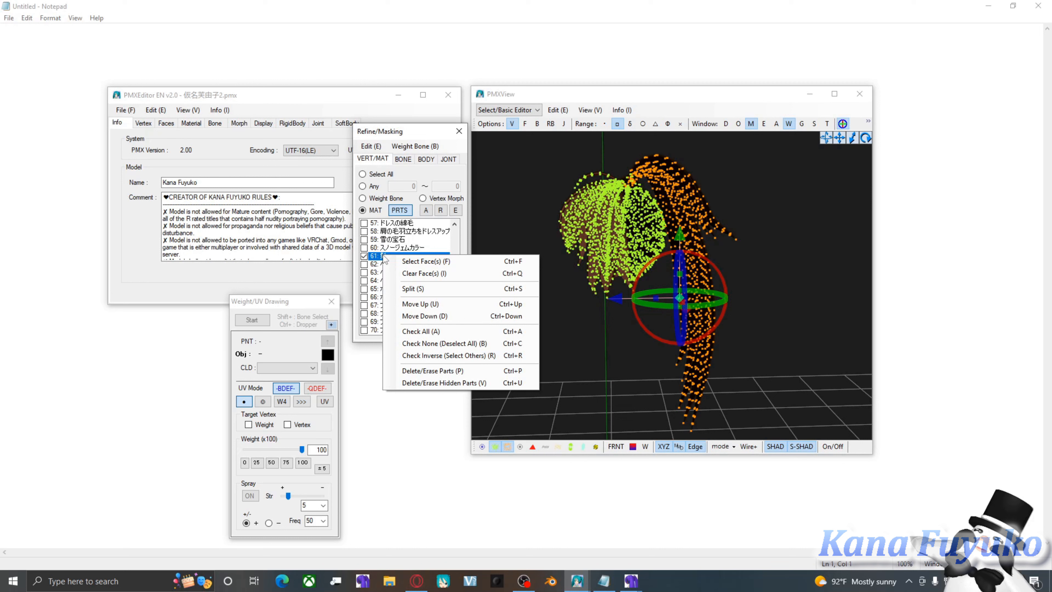
pyautogui.click(424, 289)
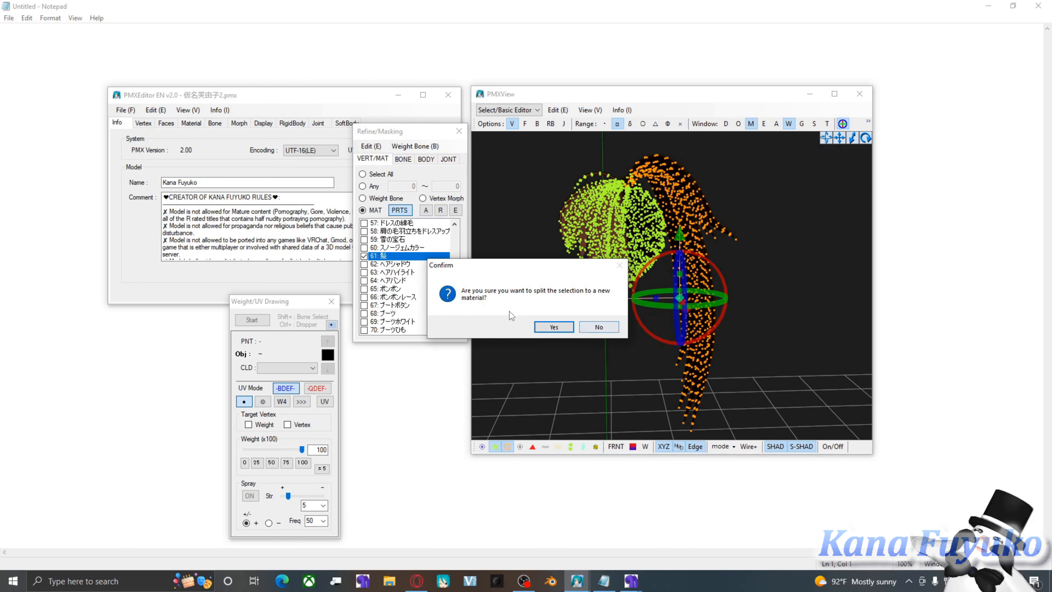
pyautogui.click(598, 327)
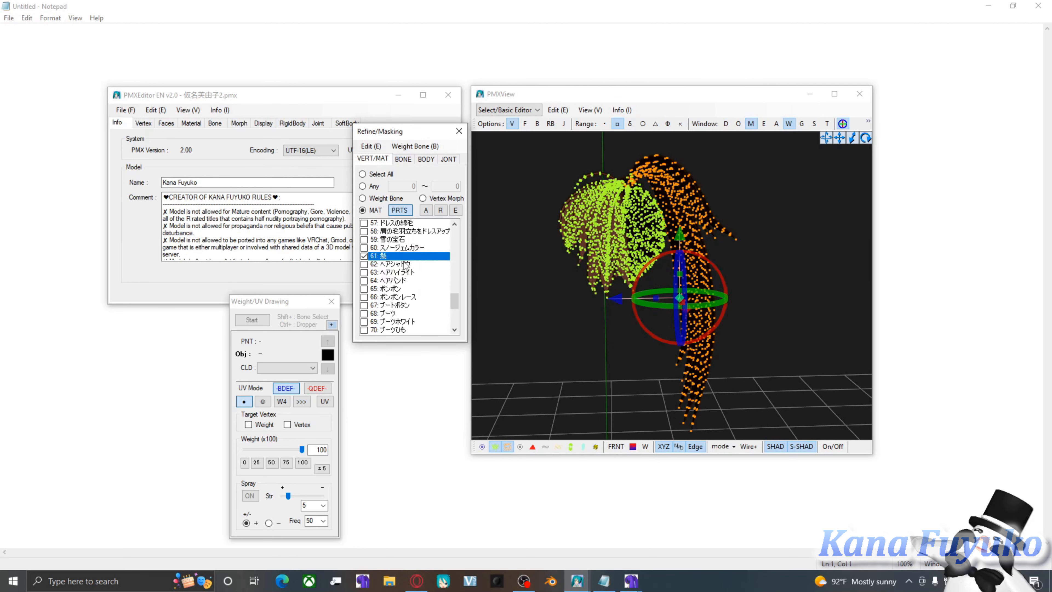
# Show the hair highlight material, 63: ヘアハイライト, to examine it against the ponytail selection.
pyautogui.scroll(-1, 411, 259)
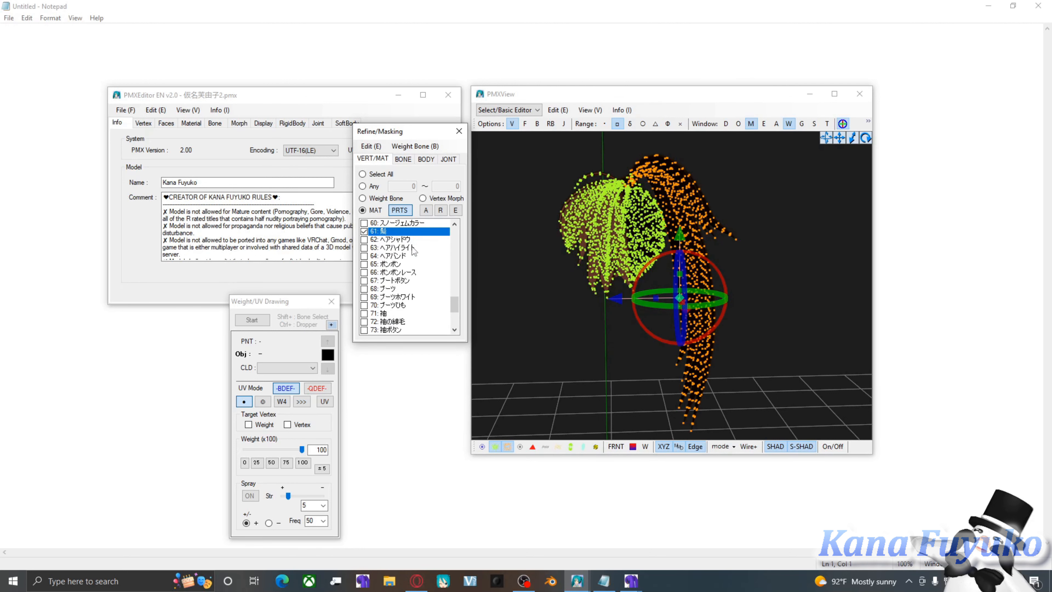
pyautogui.click(413, 247)
pyautogui.moveTo(736, 234); pyautogui.dragTo(752, 220, button='right')
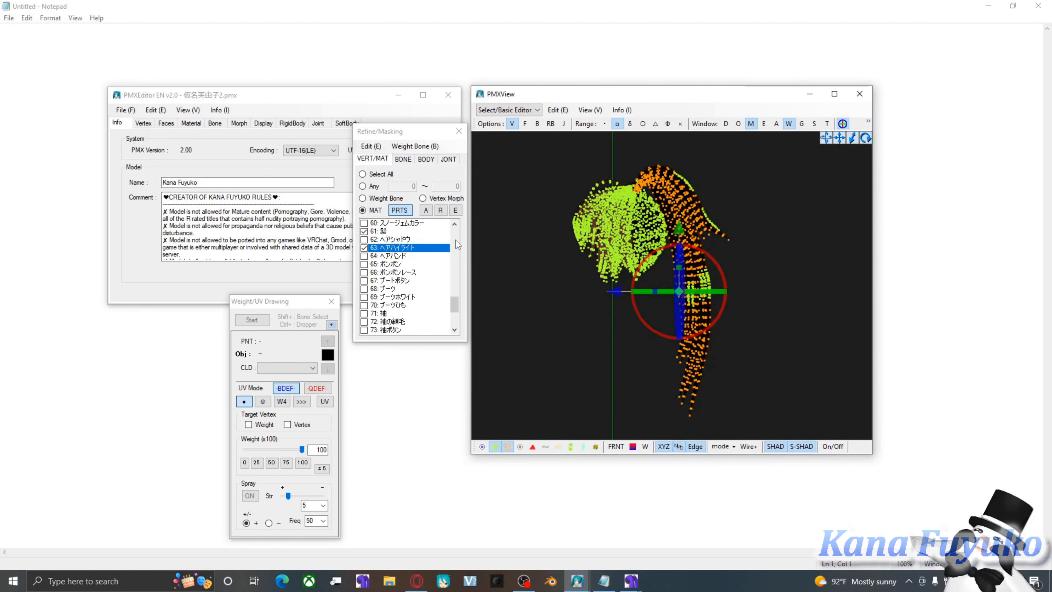
# Hide the hair highlight material and split the selected ponytail from 61: 髪 into a new material.
pyautogui.click(383, 231)
pyautogui.rightClick(391, 235)
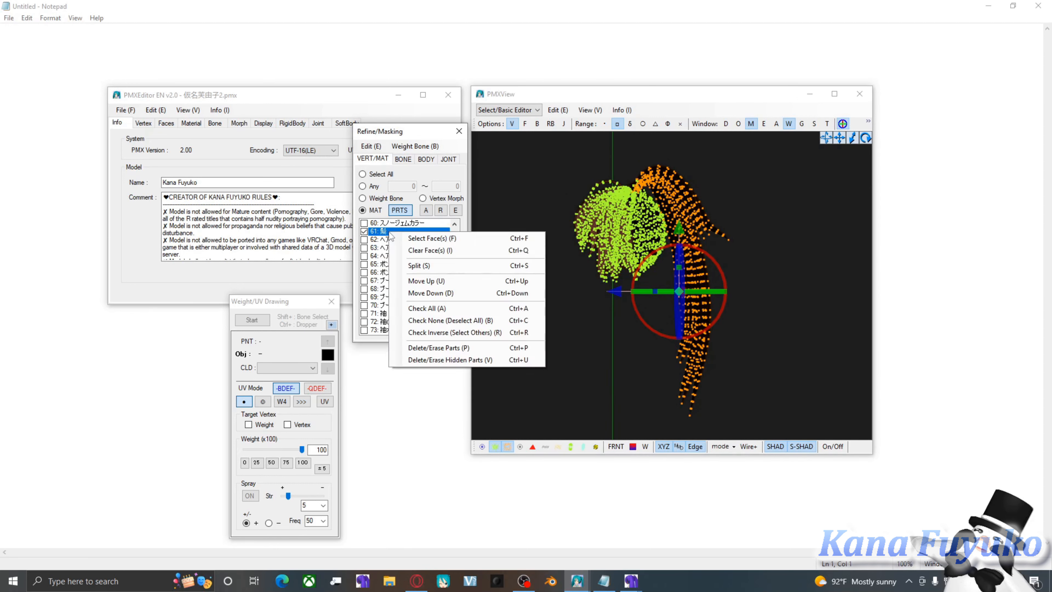
pyautogui.click(441, 266)
pyautogui.click(555, 324)
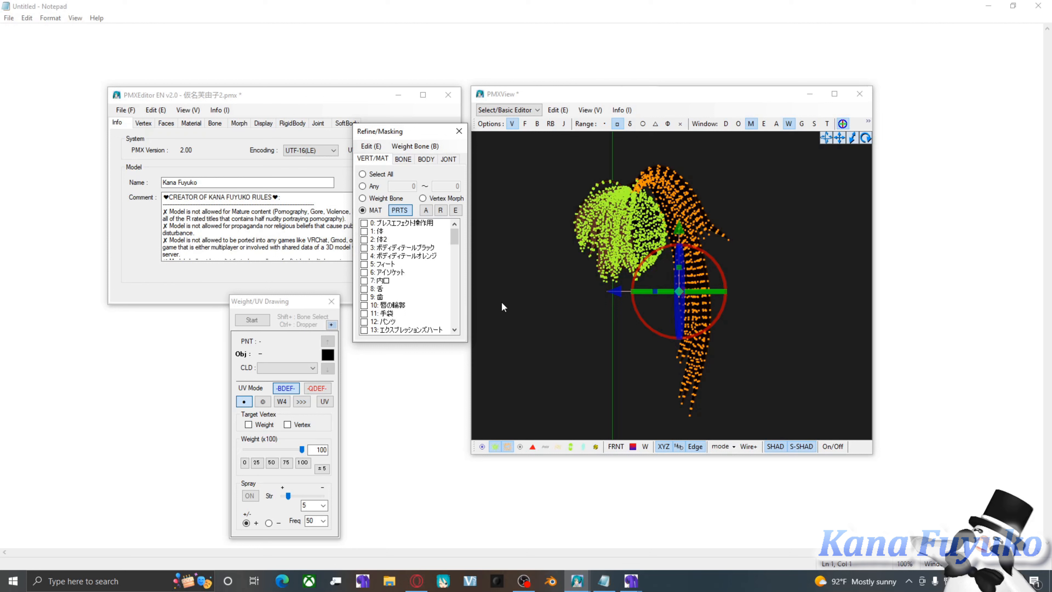
pyautogui.click(510, 305)
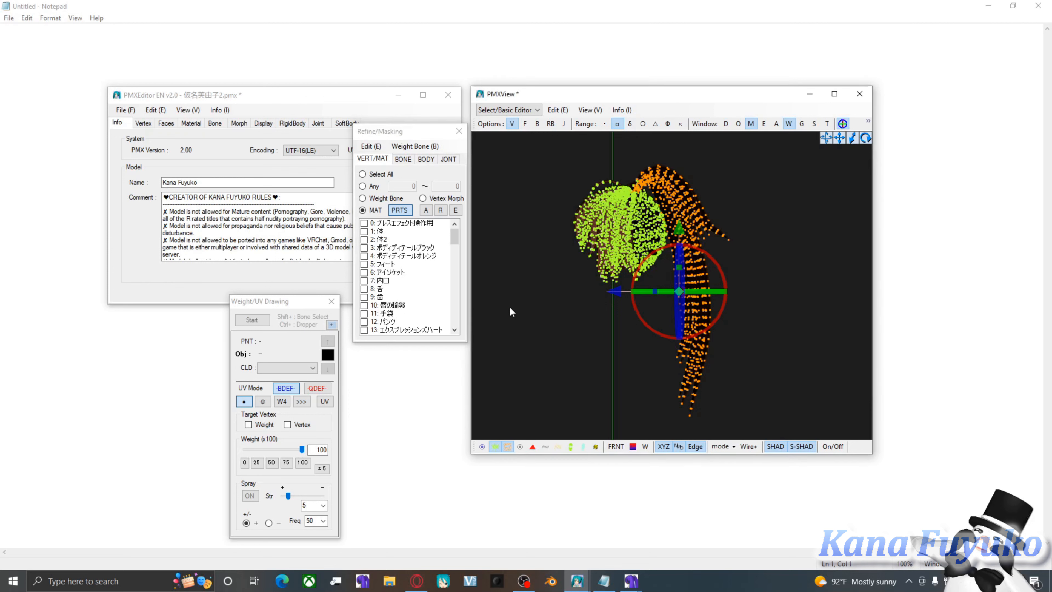
# Hide 61: 髪 and the new ponytail material, 62: New, and show only the hair highlight material, 64: ヘアハイライト.
pyautogui.moveTo(455, 232); pyautogui.dragTo(448, 291)
pyautogui.click(389, 296)
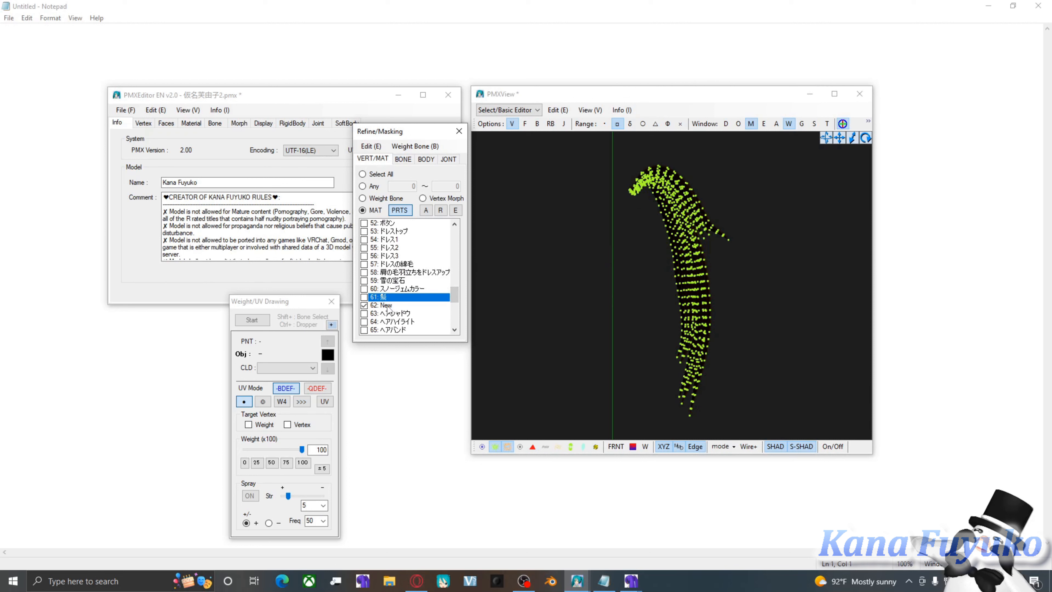
pyautogui.click(387, 306)
pyautogui.click(393, 322)
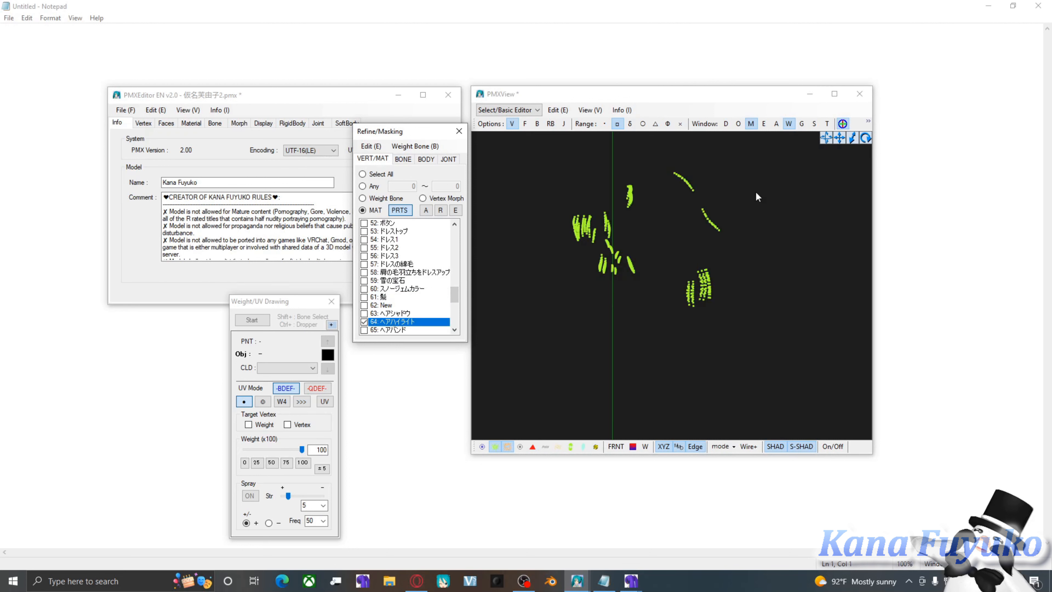
# Select the ponytail's highlight vertices and split them from 64: ヘアハイライト into a new material.
pyautogui.moveTo(756, 193); pyautogui.dragTo(744, 202, button='right')
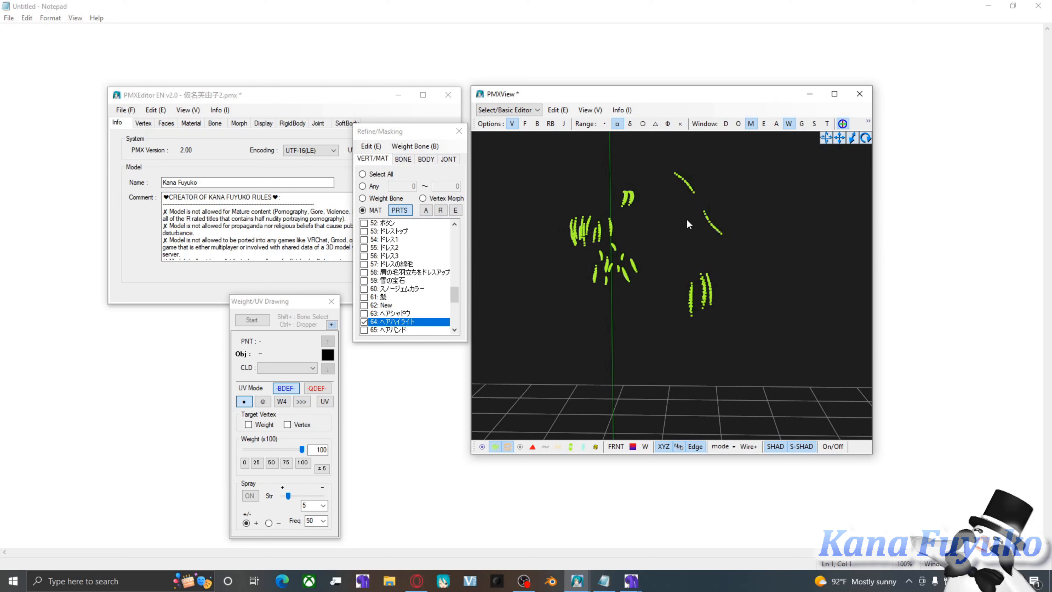
pyautogui.moveTo(690, 244); pyautogui.dragTo(673, 172, button='right')
pyautogui.moveTo(662, 165); pyautogui.dragTo(792, 377)
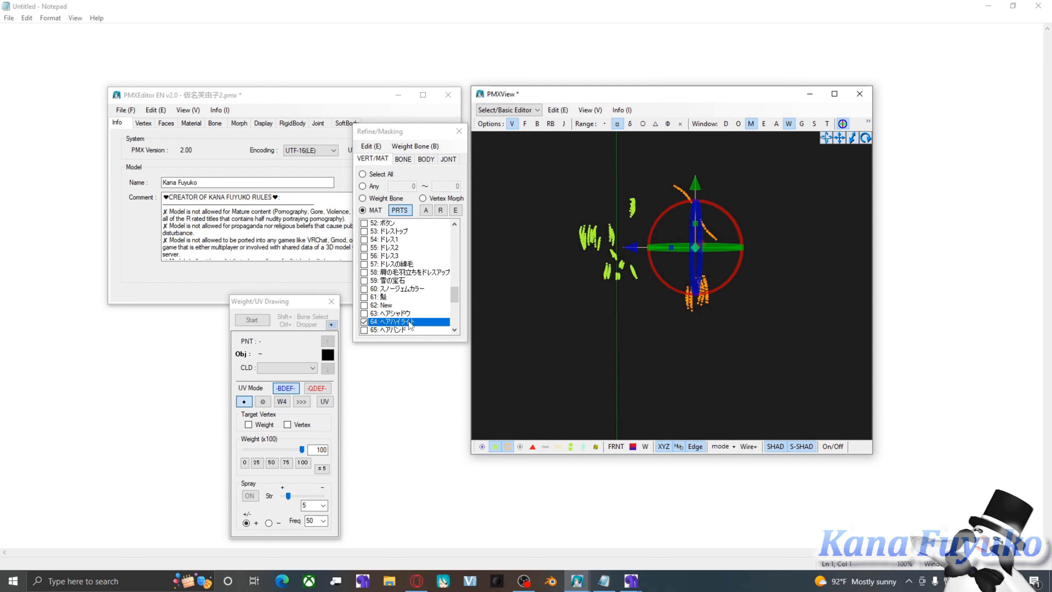
pyautogui.rightClick(397, 324)
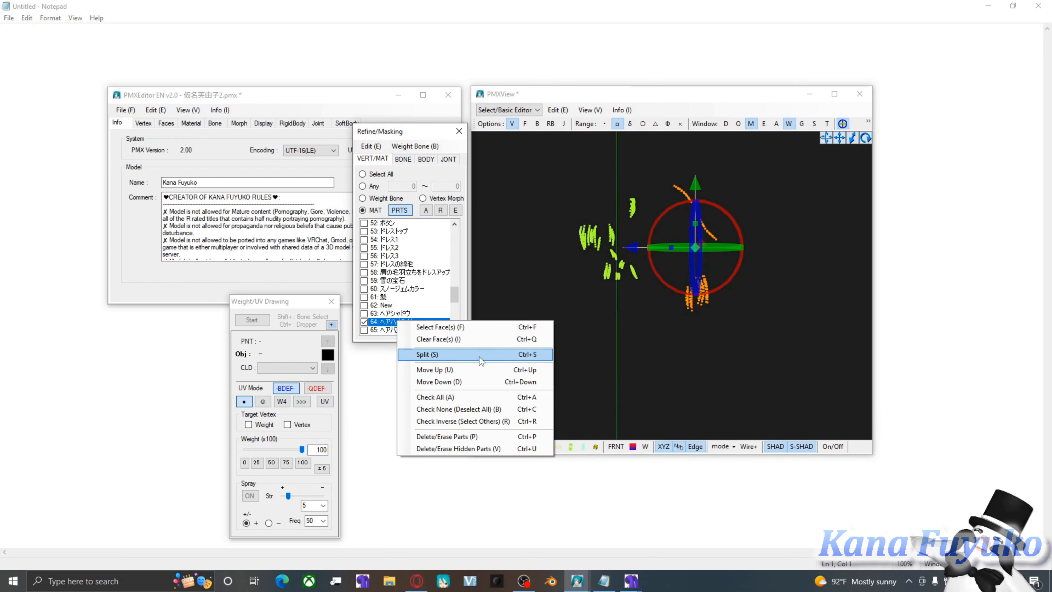
pyautogui.click(436, 354)
pyautogui.click(560, 331)
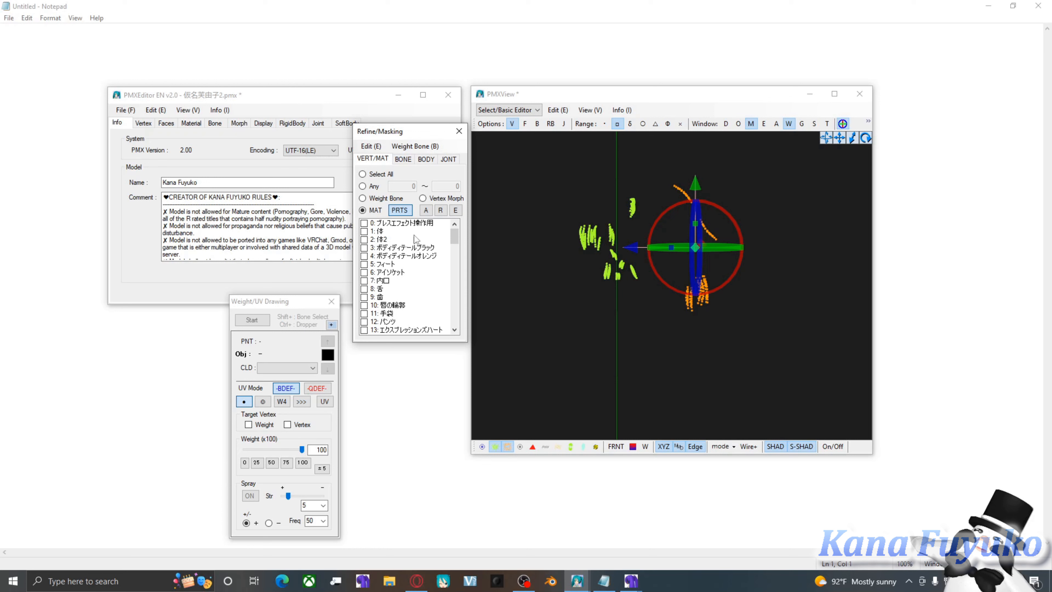
# Hide 64: ヘアハイライト and show both separated ponytail materials, 62: New and 65: New, together.
pyautogui.moveTo(456, 236); pyautogui.dragTo(449, 301)
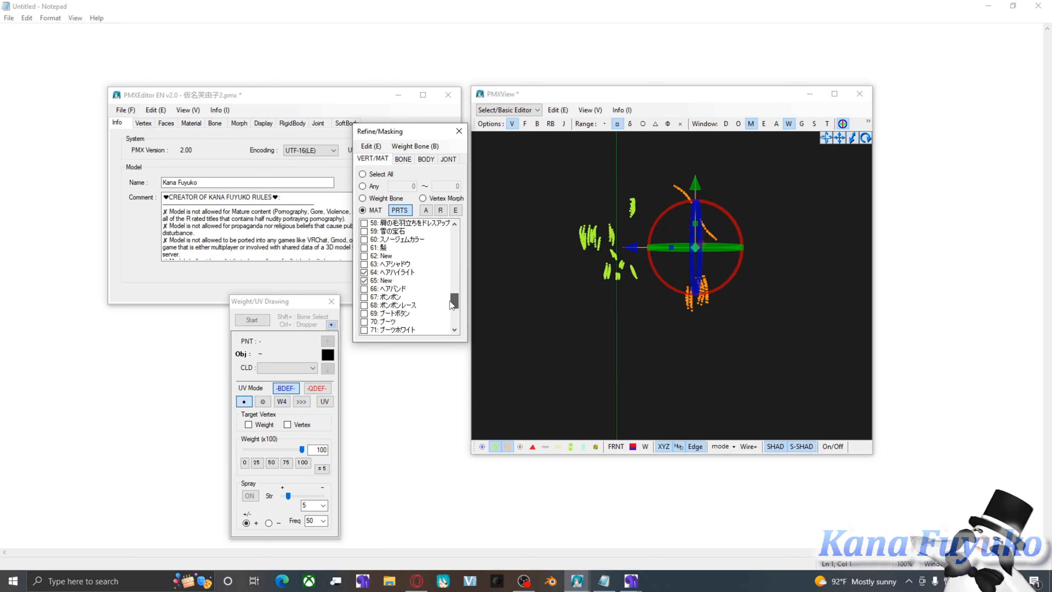
pyautogui.click(398, 274)
pyautogui.click(399, 273)
pyautogui.click(393, 256)
# Inspect the separated ponytail from several angles, selecting all its vertices once and clearing the selection again.
pyautogui.click(614, 283)
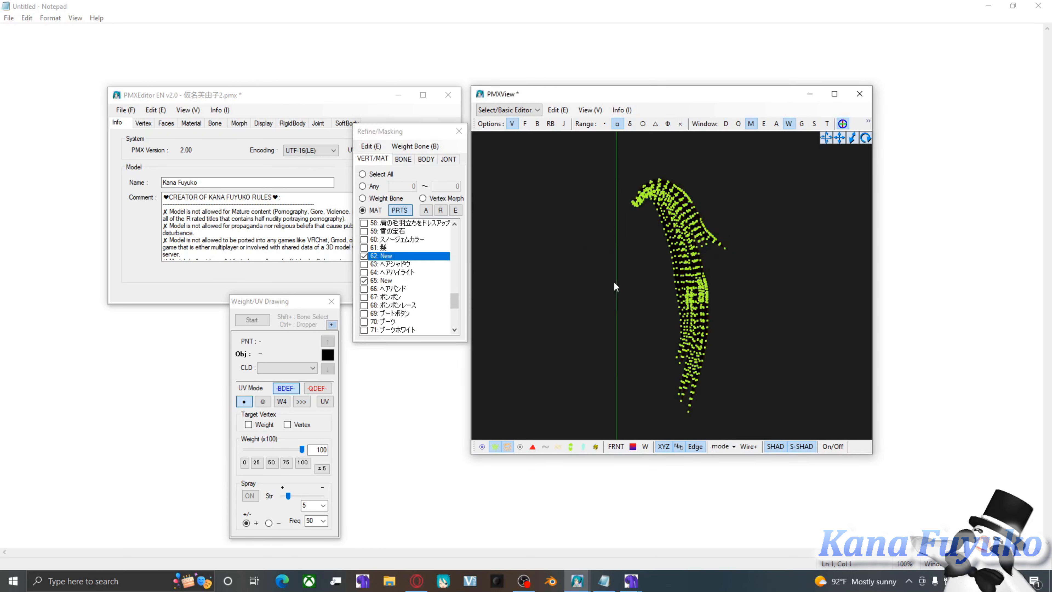
pyautogui.moveTo(614, 283); pyautogui.dragTo(614, 261, button='middle')
pyautogui.moveTo(614, 261); pyautogui.dragTo(688, 215, button='right')
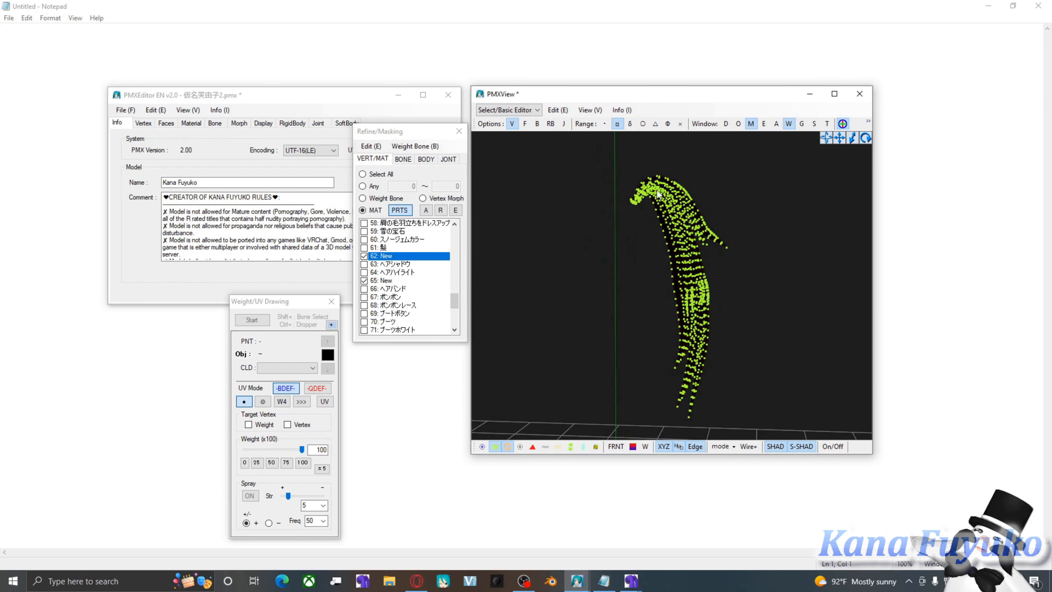
pyautogui.moveTo(577, 149); pyautogui.dragTo(841, 411)
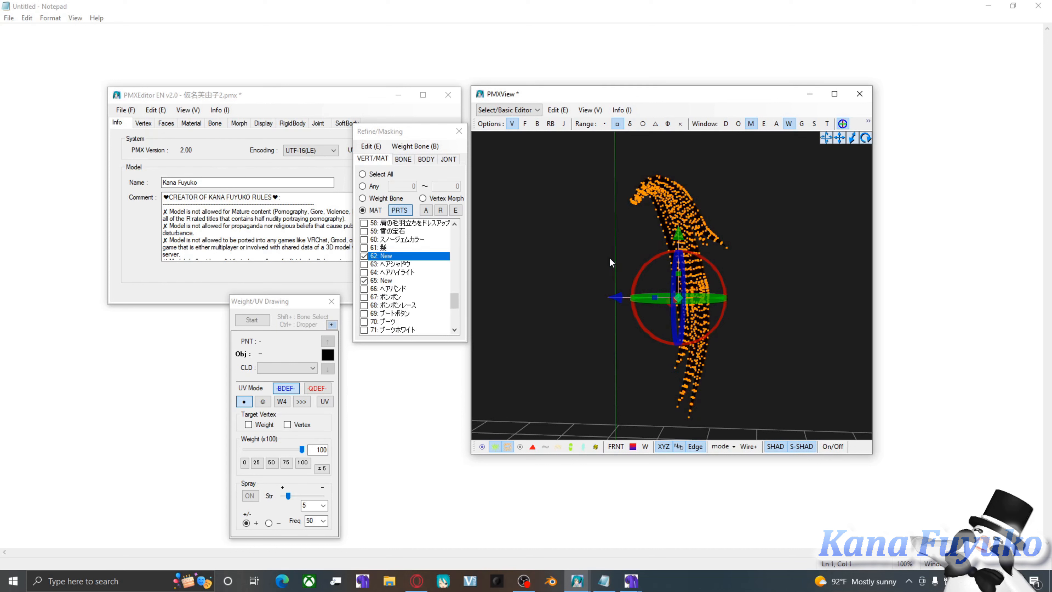
pyautogui.click(571, 271)
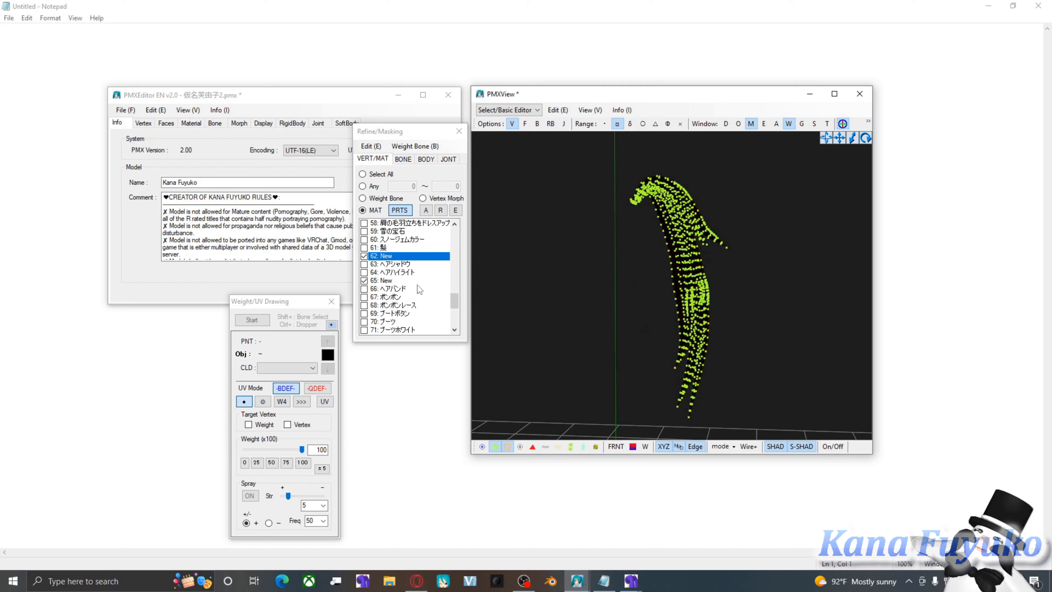
pyautogui.moveTo(605, 282); pyautogui.dragTo(608, 282, button='right')
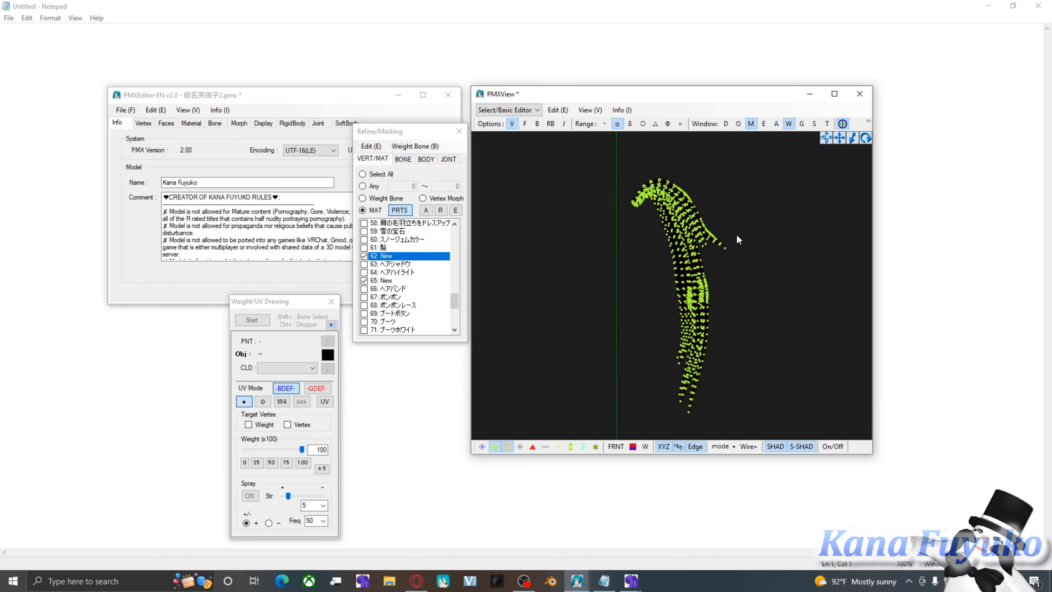
pyautogui.moveTo(737, 235); pyautogui.dragTo(733, 241, button='right')
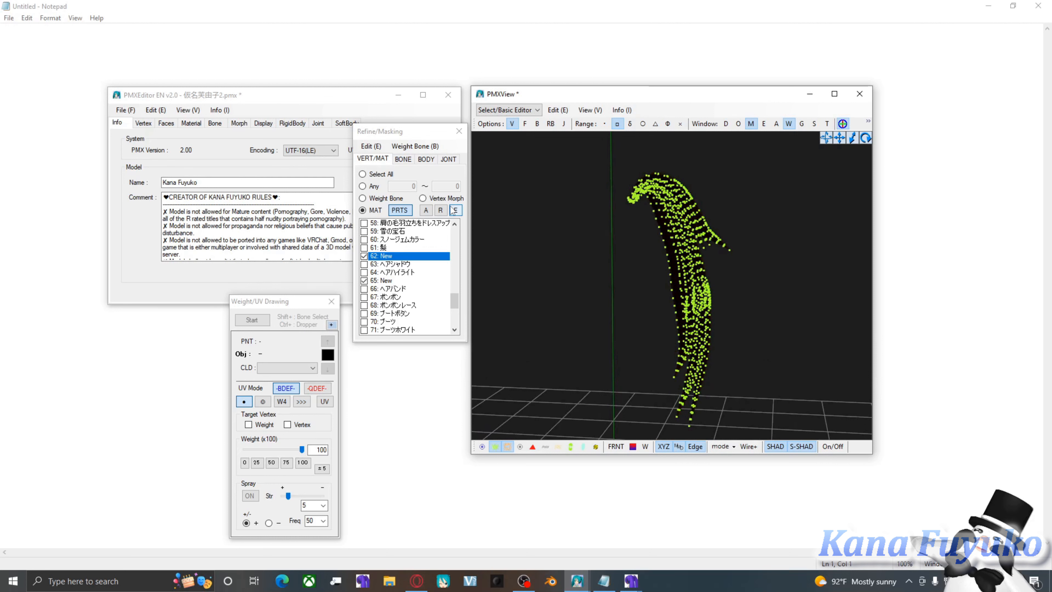
# Move the masking window off the editor and open the settings of material 45: スノーフレーク.
pyautogui.moveTo(426, 136); pyautogui.dragTo(430, 189)
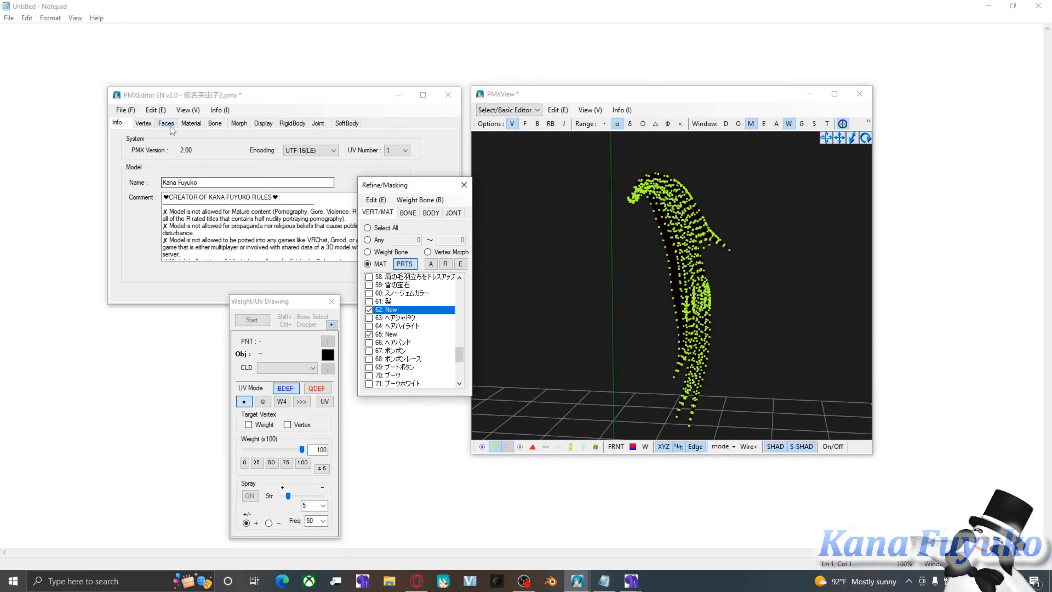
pyautogui.click(191, 123)
pyautogui.click(157, 163)
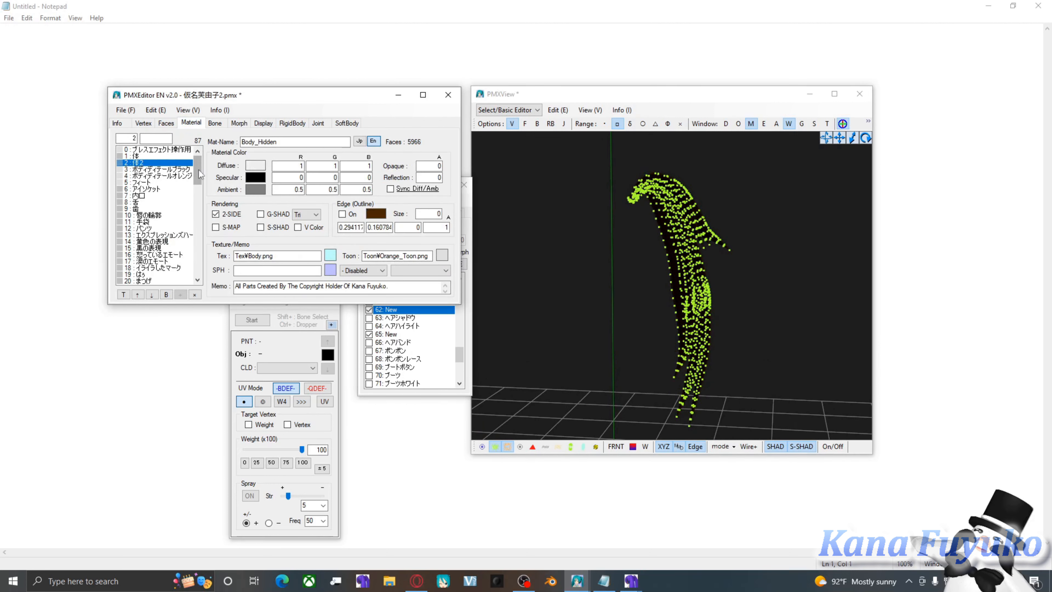
pyautogui.moveTo(459, 355)
pyautogui.mouseDown()
pyautogui.moveTo(461, 333)
pyautogui.moveTo(460, 357)
pyautogui.mouseUp()
pyautogui.click(412, 317)
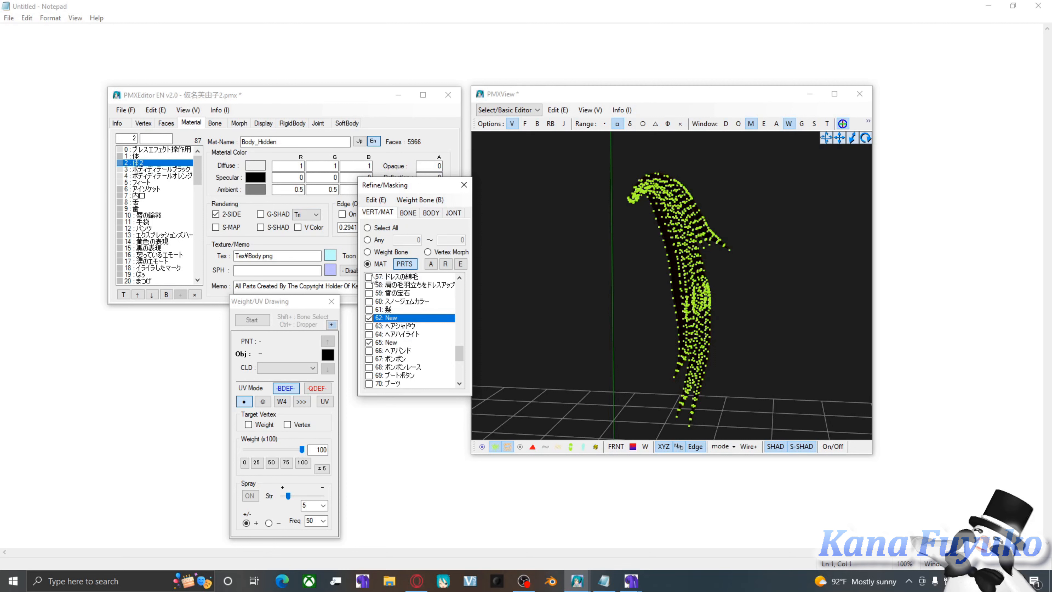
pyautogui.click(203, 179)
pyautogui.scroll(-12, 192, 214)
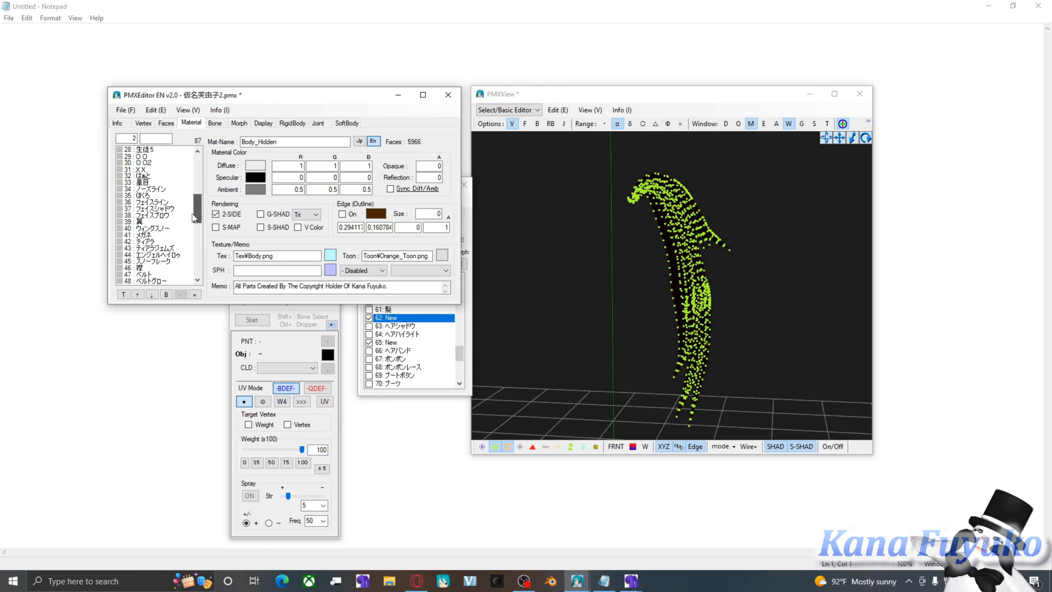
pyautogui.click(173, 196)
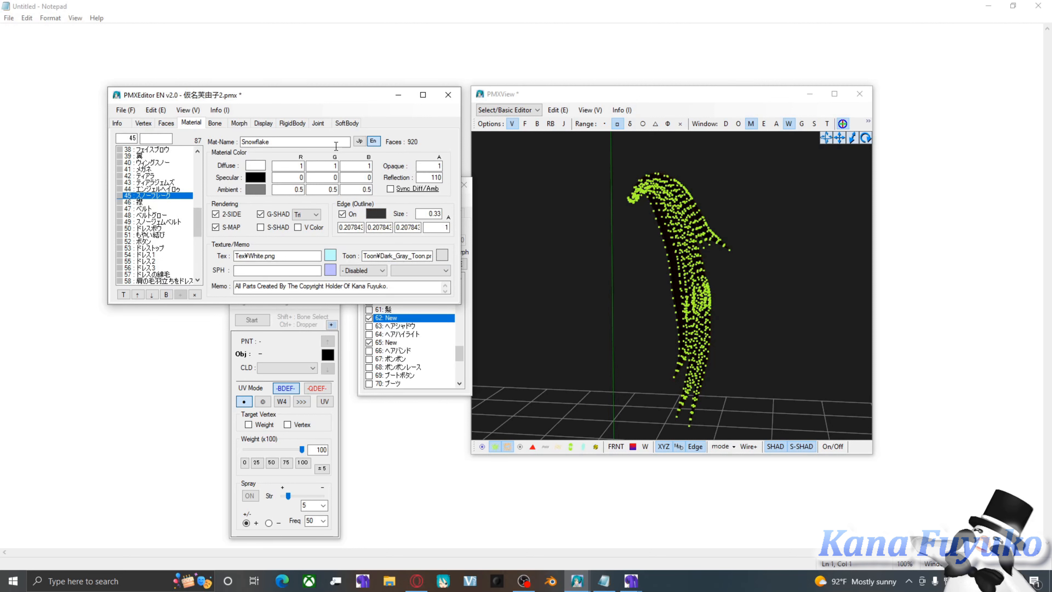
# Examine where the material's English and Japanese names are edited, using the snowflake material as the example.
pyautogui.moveTo(285, 143); pyautogui.dragTo(221, 142)
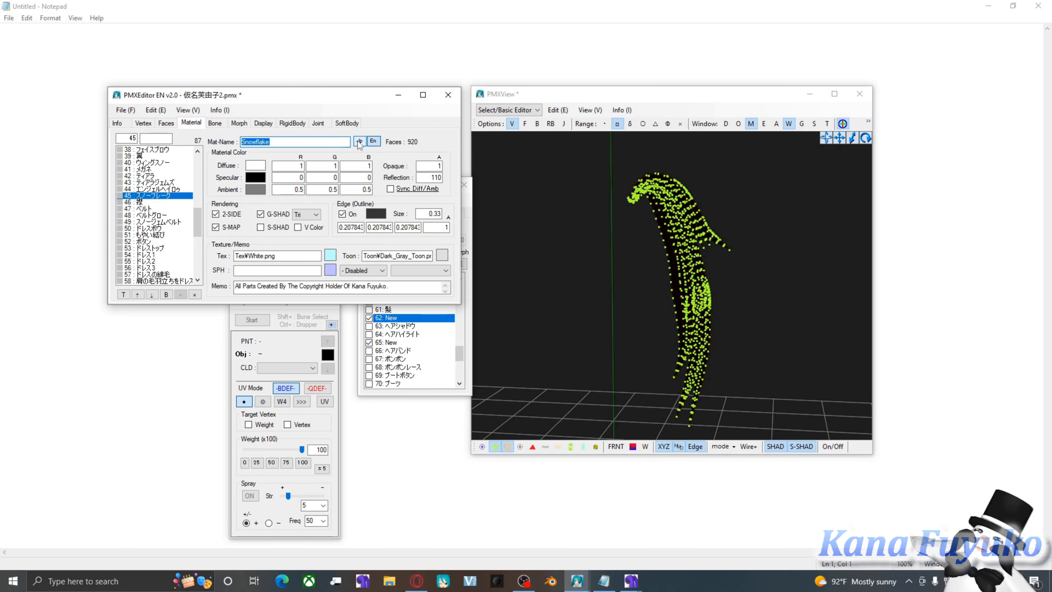
pyautogui.click(327, 142)
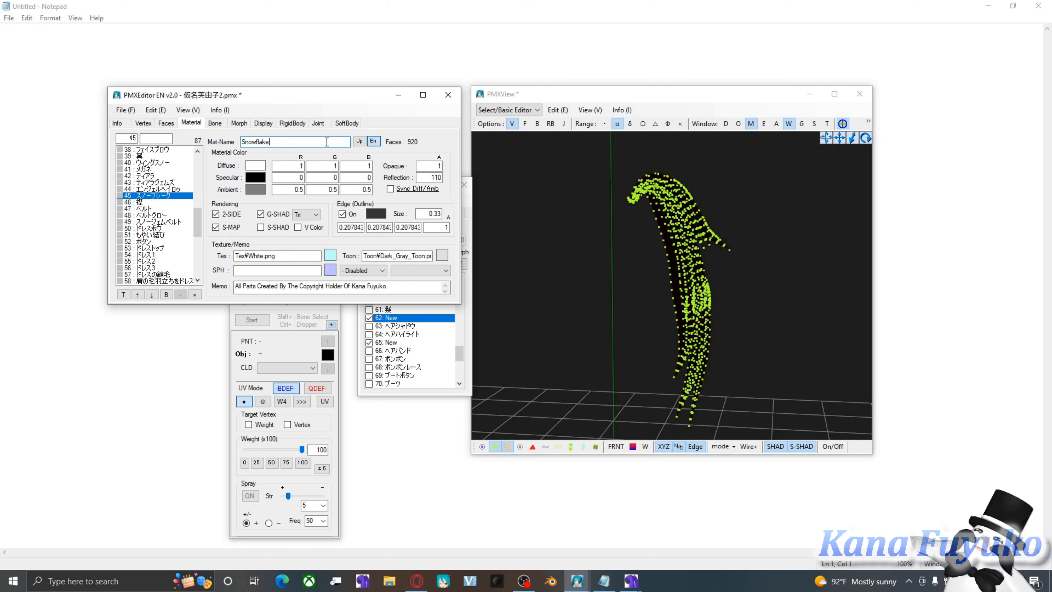
pyautogui.click(361, 143)
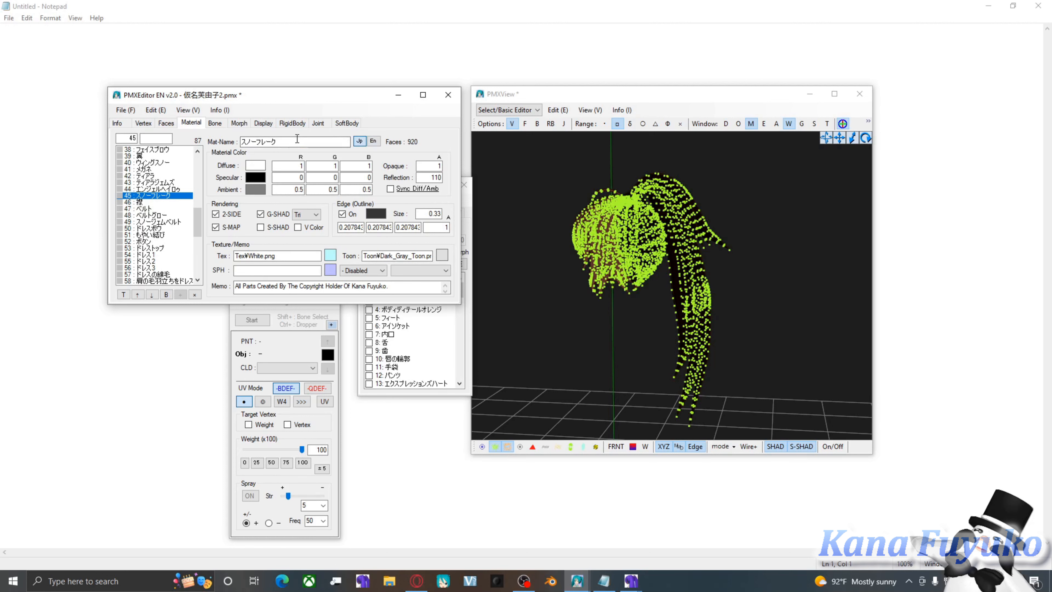
pyautogui.doubleClick(279, 141)
# Open the settings of the new material 62: New and check the displayed hair materials in the mask list.
pyautogui.scroll(7, 188, 202)
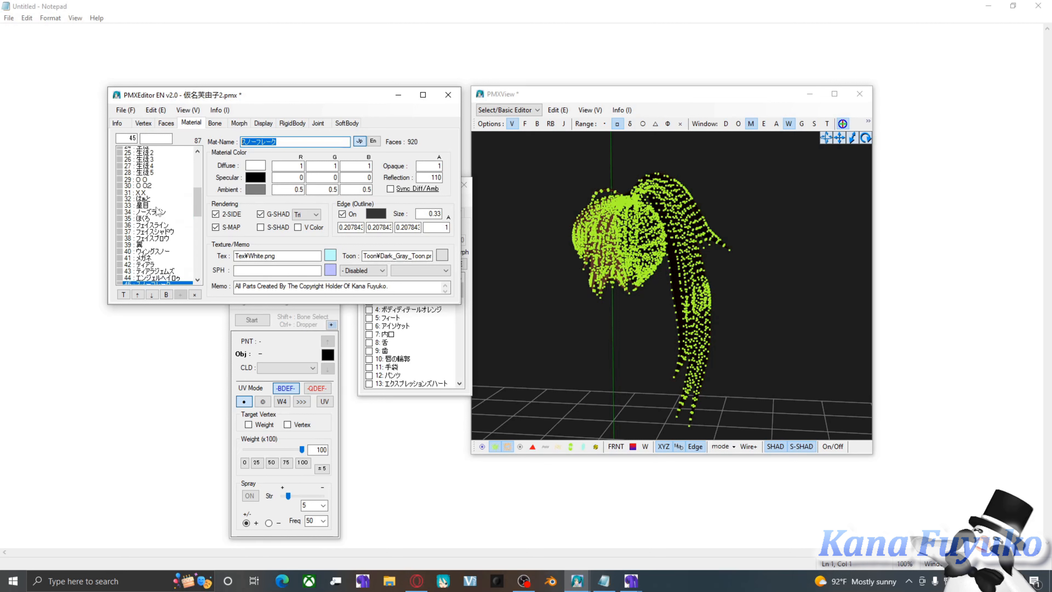
pyautogui.scroll(-11, 188, 202)
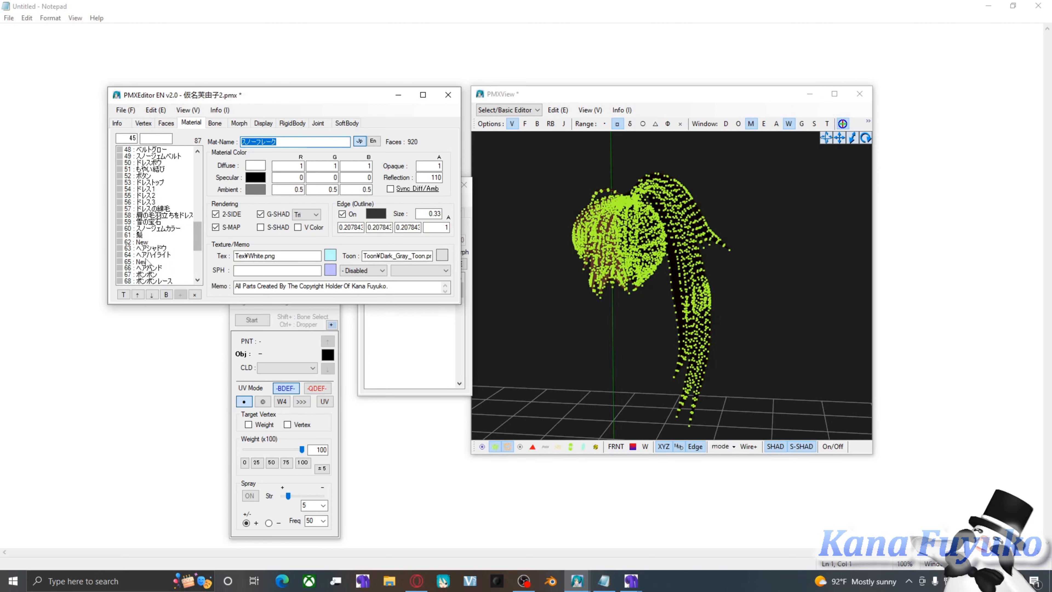
pyautogui.click(141, 242)
pyautogui.click(421, 350)
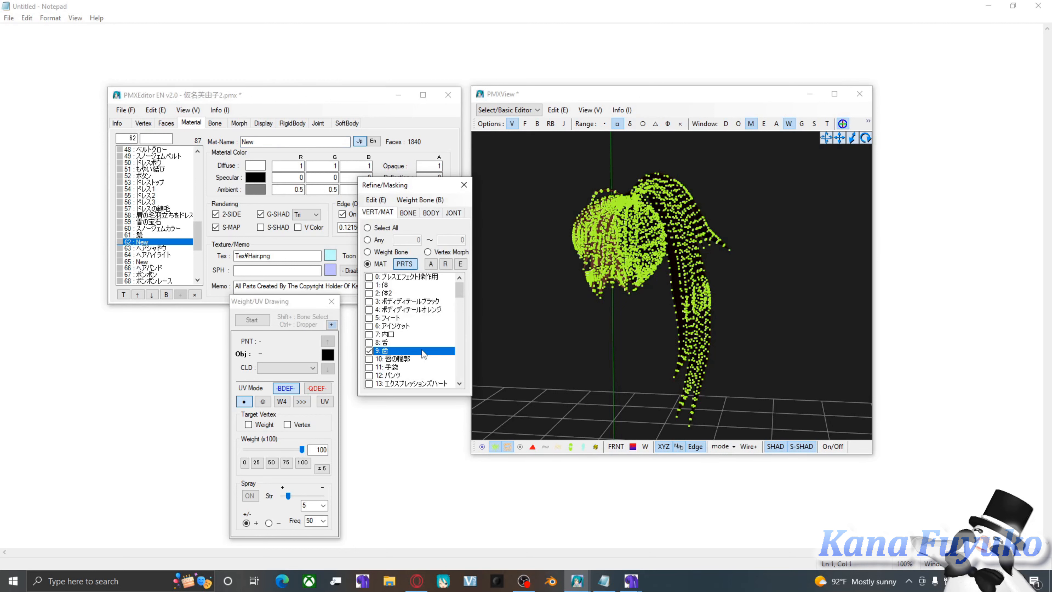
pyautogui.click(417, 305)
pyautogui.click(414, 317)
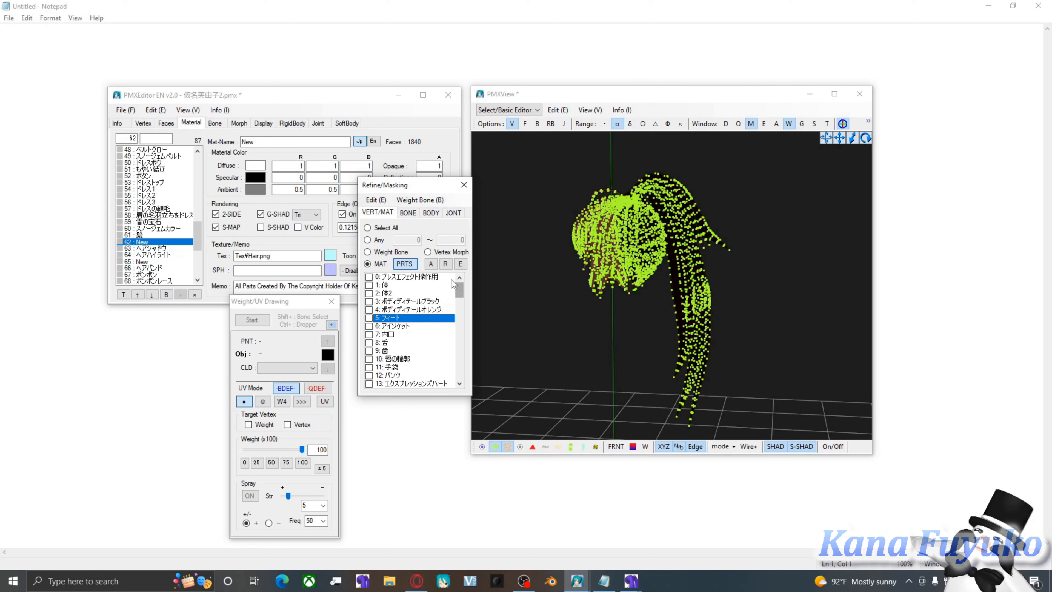
pyautogui.moveTo(456, 292); pyautogui.dragTo(463, 352)
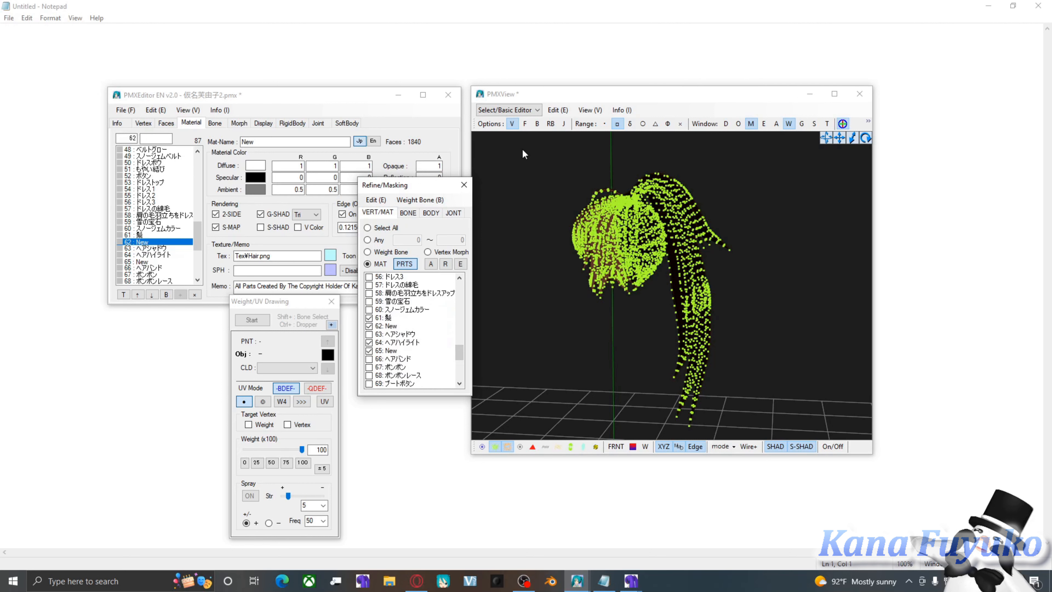
# Switch selection from vertices to bones, hide the vertex points, and display the model's bones.
pyautogui.click(538, 125)
pyautogui.moveTo(684, 289); pyautogui.dragTo(650, 292, button='right')
pyautogui.click(483, 447)
pyautogui.click(495, 446)
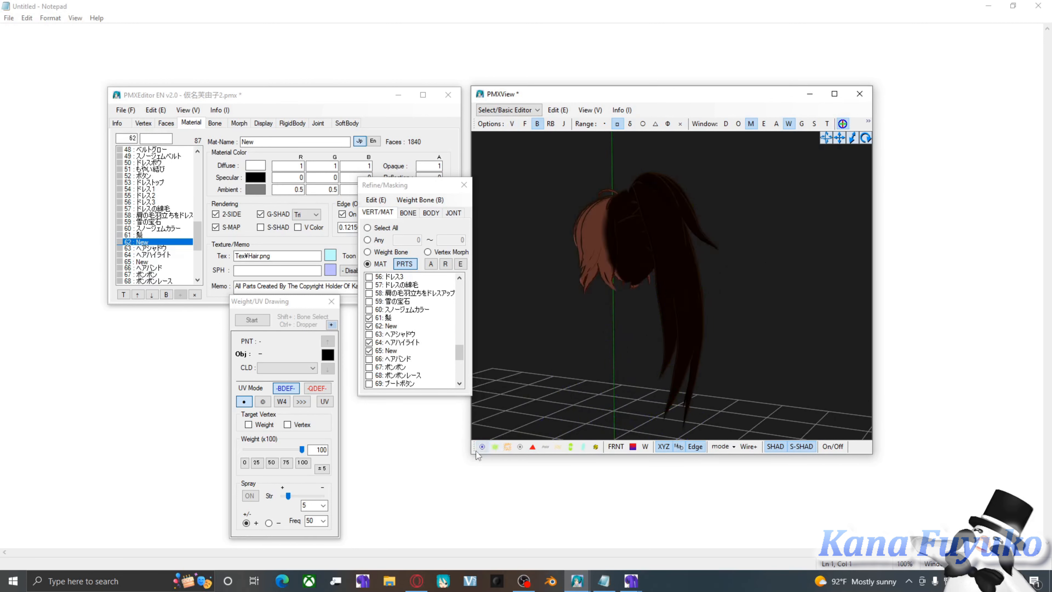
pyautogui.click(482, 446)
pyautogui.moveTo(673, 244); pyautogui.dragTo(683, 241, button='right')
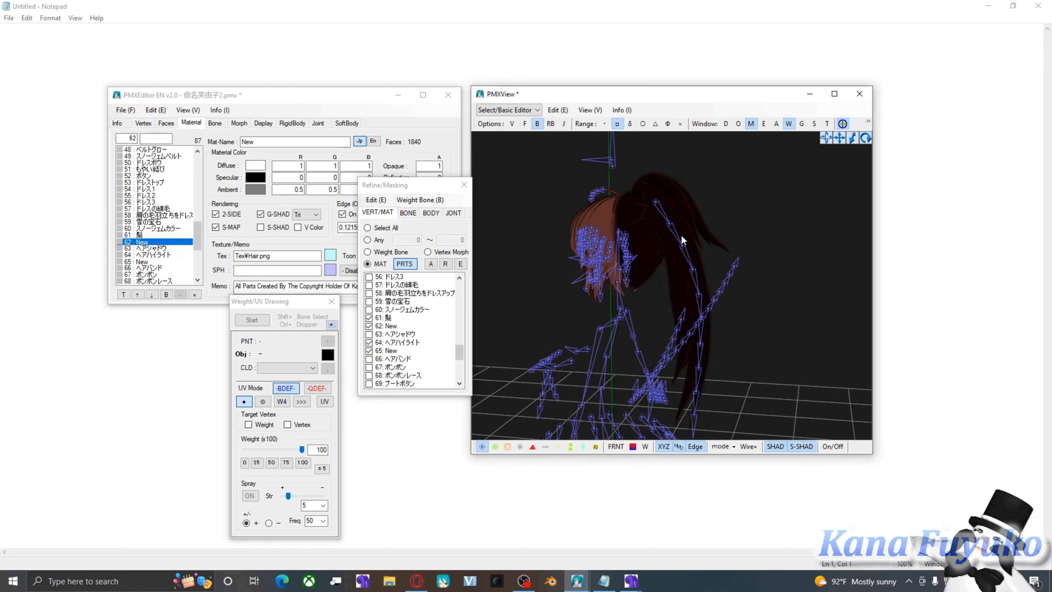
# Select the whole chain of ponytail bones behind the head and delete it.
pyautogui.moveTo(654, 181); pyautogui.dragTo(705, 283)
pyautogui.moveTo(736, 290); pyautogui.dragTo(721, 268, button='right')
pyautogui.scroll(2, 723, 270)
pyautogui.keyDown('shift'); pyautogui.moveTo(738, 217); pyautogui.dragTo(688, 288); pyautogui.keyUp('shift')
pyautogui.moveTo(689, 297); pyautogui.dragTo(705, 282, button='right')
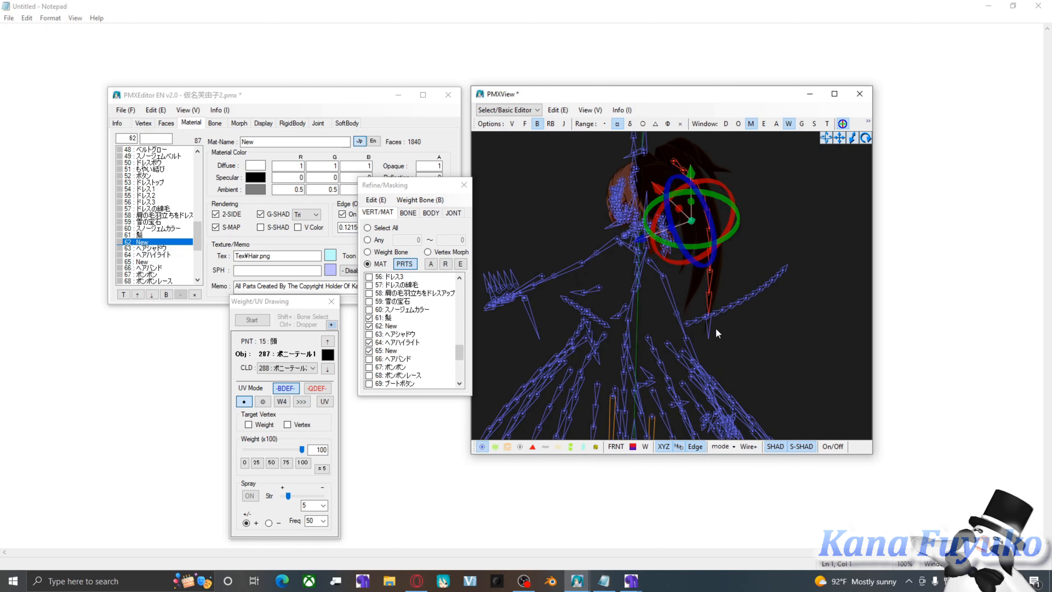
pyautogui.moveTo(715, 330); pyautogui.dragTo(675, 264, button='right')
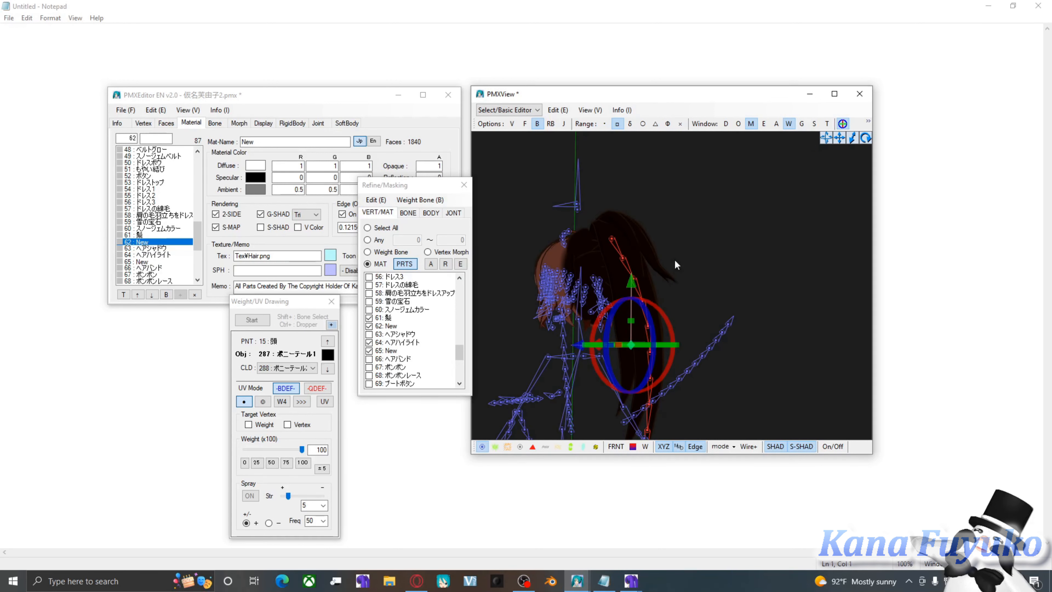
pyautogui.press('Delete')
pyautogui.press('Return')
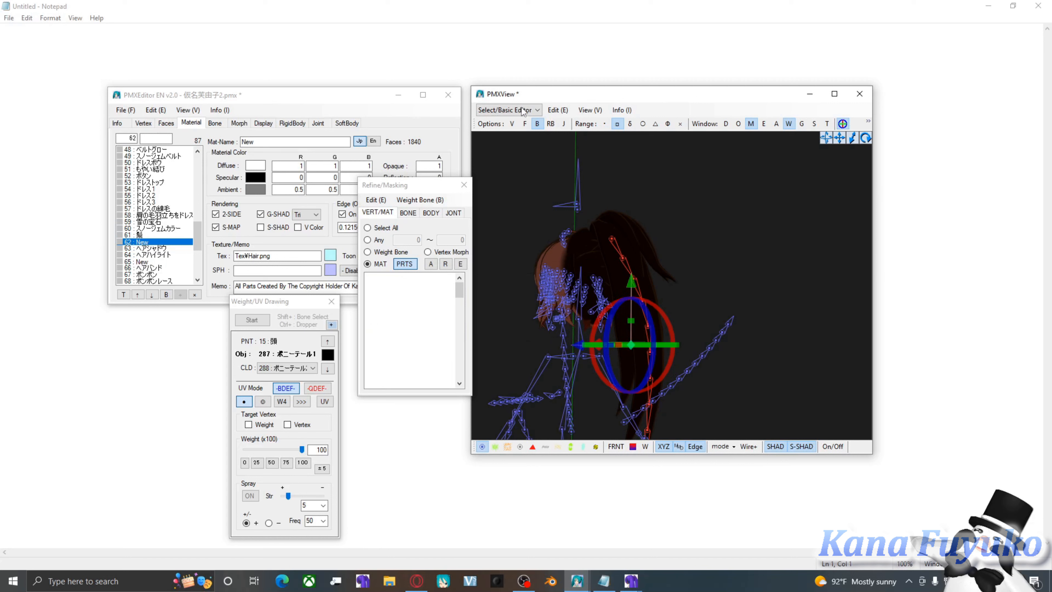
# Switch the model view from bones to rigid bodies and focus on those along the ponytail.
pyautogui.click(537, 124)
pyautogui.click(551, 123)
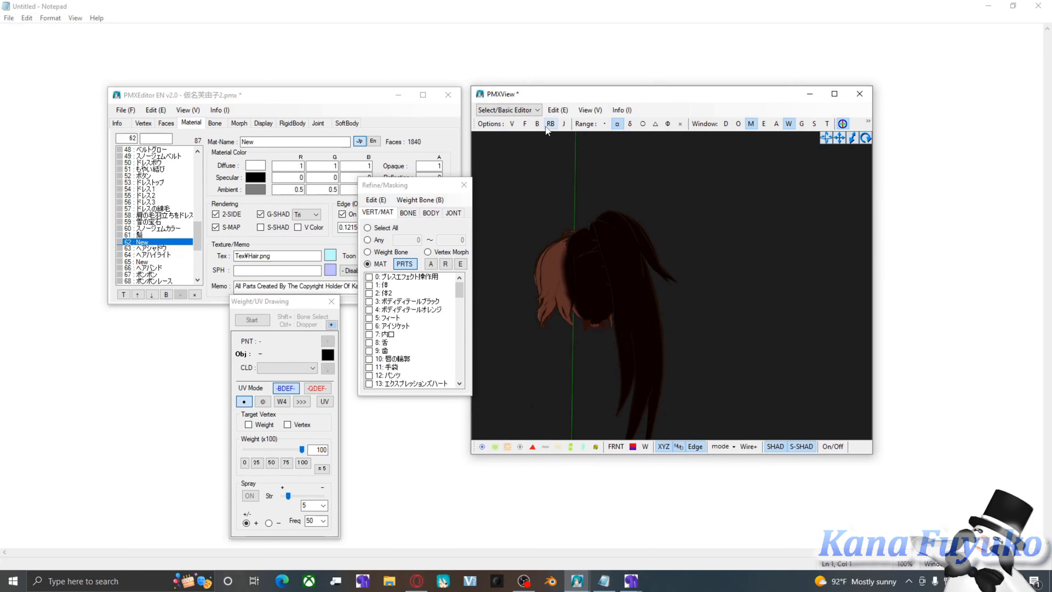
pyautogui.moveTo(657, 236); pyautogui.dragTo(686, 222, button='right')
pyautogui.scroll(3, 681, 245)
# Select the ponytail's rigid bodies, 197 to 206 of the ポニーテール series, and delete them.
pyautogui.click(292, 123)
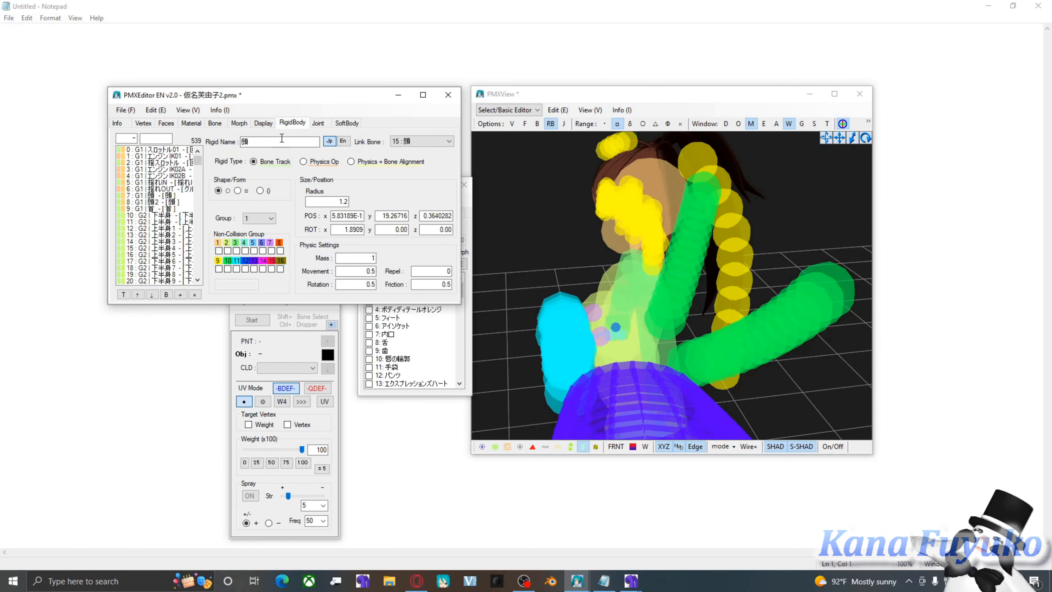
pyautogui.moveTo(199, 160); pyautogui.dragTo(181, 178)
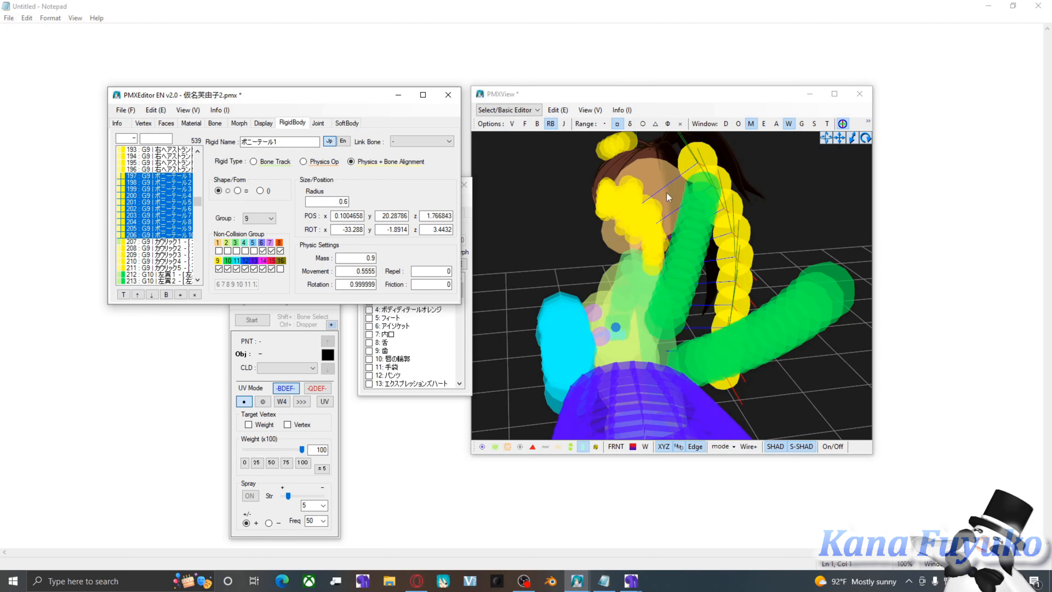
pyautogui.click(195, 295)
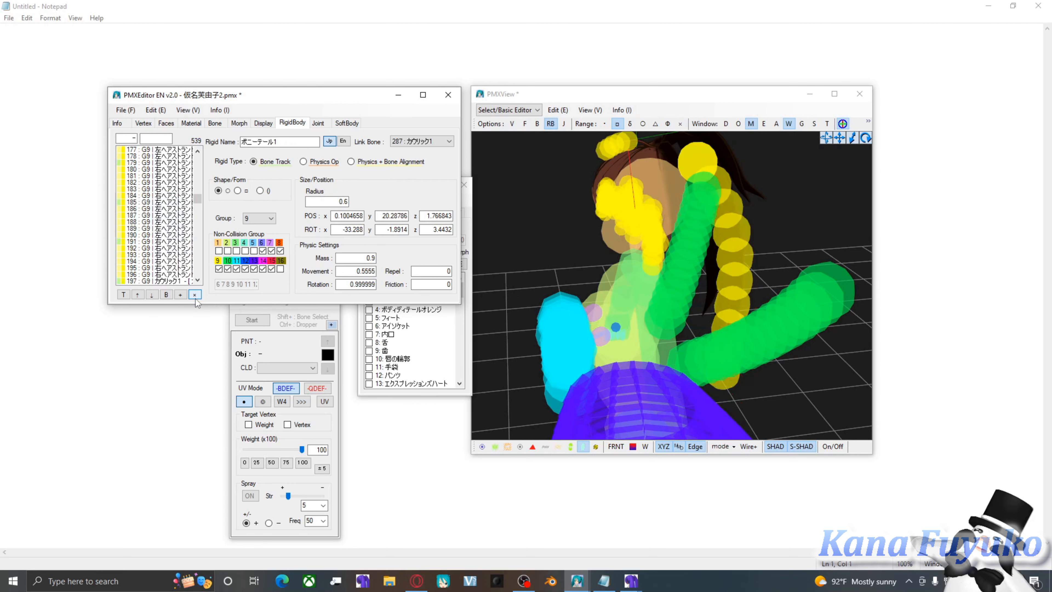
# Switch the model view from rigid bodies to joints and bring up the model's joint list.
pyautogui.click(564, 129)
pyautogui.click(564, 126)
pyautogui.click(337, 152)
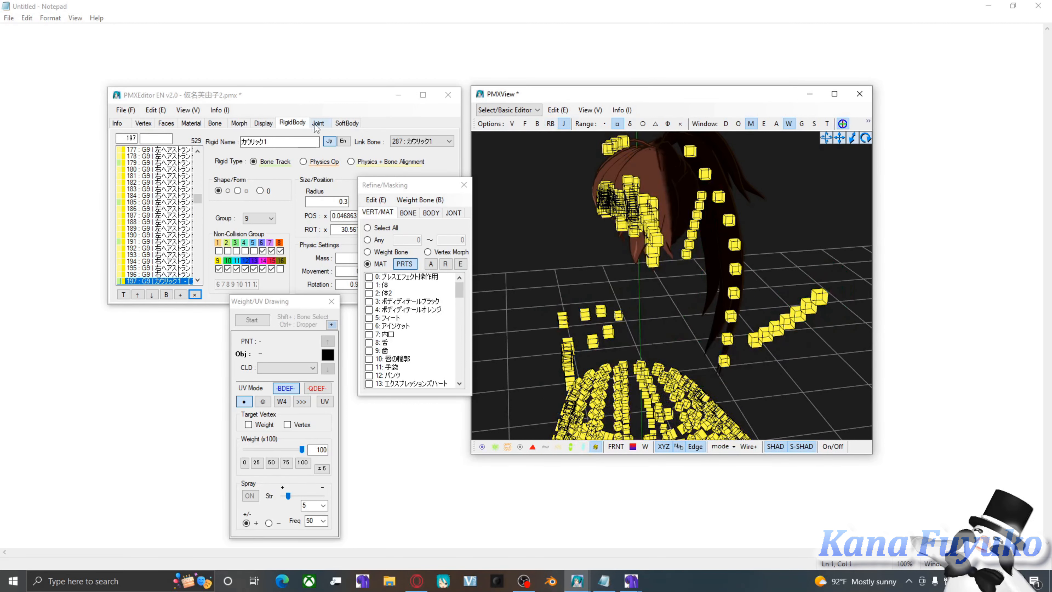
# Look through the joint list for the ponytail's joints, highlighting joints 133 to 141 to locate them on the model.
pyautogui.moveTo(198, 159); pyautogui.dragTo(200, 182)
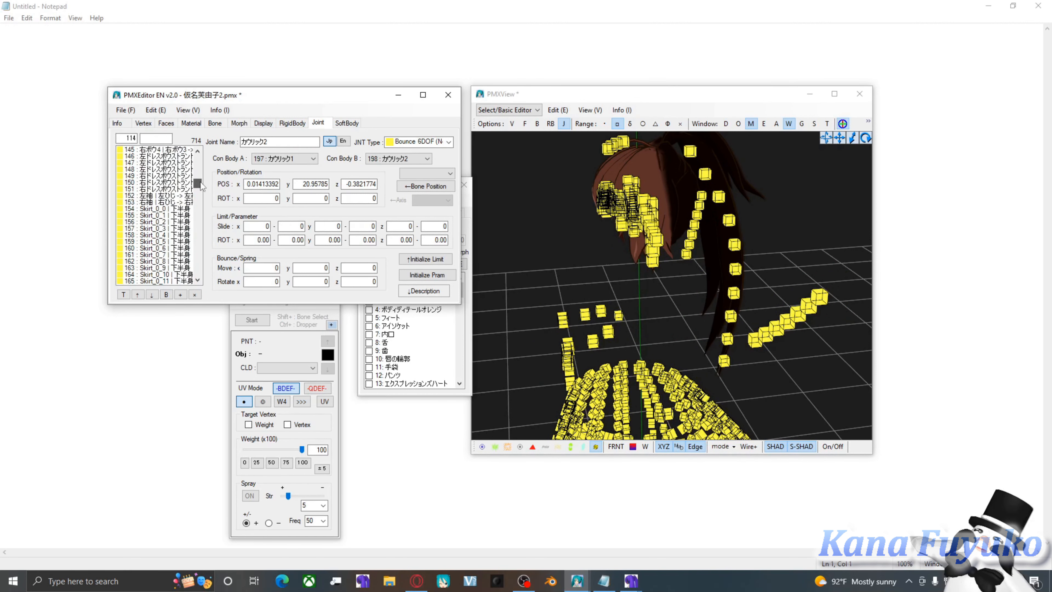
pyautogui.scroll(1, 201, 178)
pyautogui.scroll(3, 178, 222)
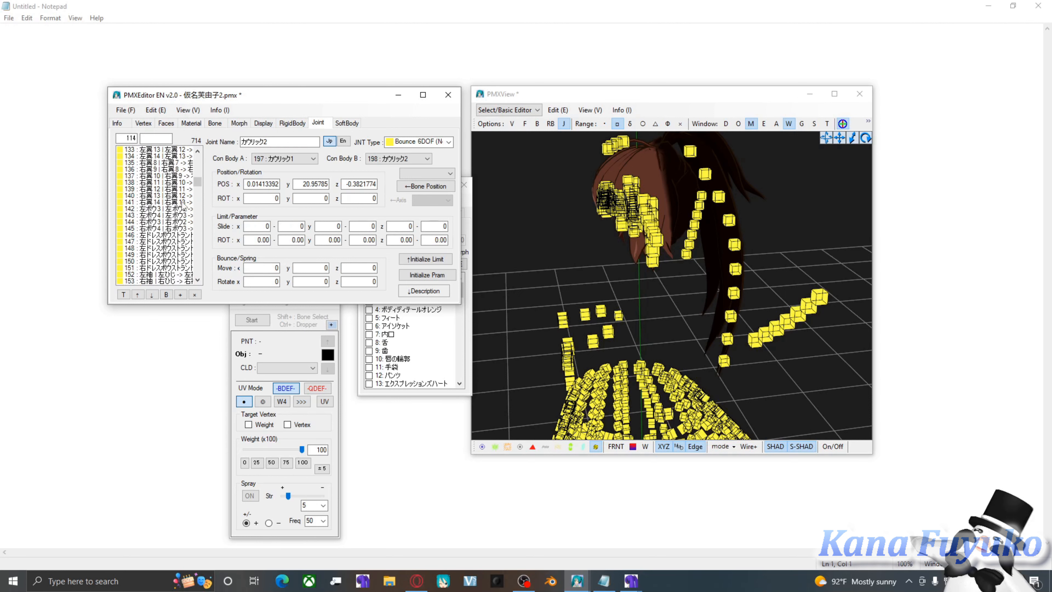
pyautogui.click(164, 183)
pyautogui.moveTo(164, 183); pyautogui.dragTo(166, 203)
pyautogui.scroll(-2, 715, 224)
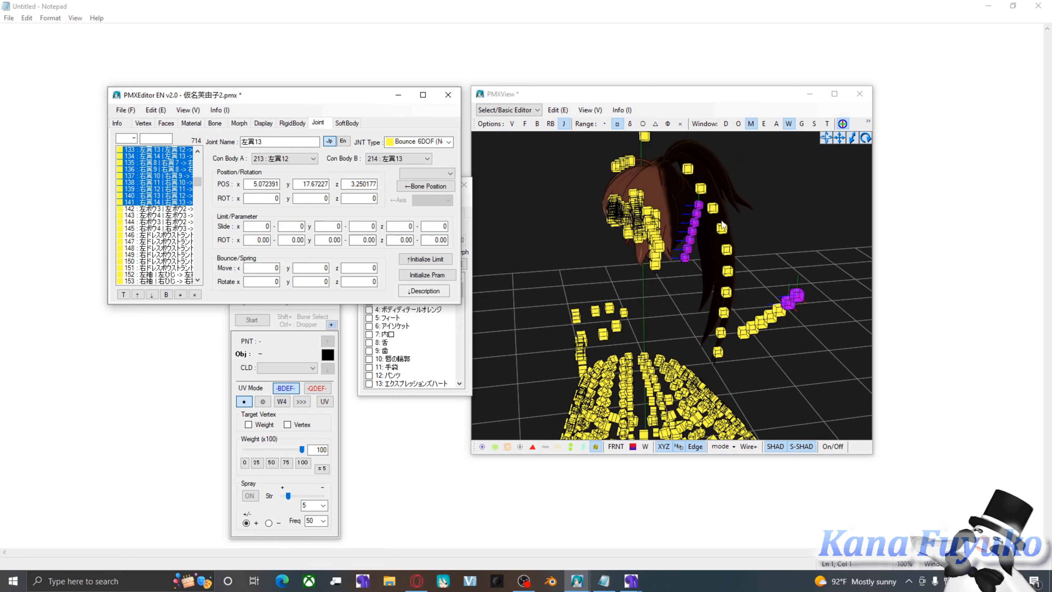
# Select all the ponytail joints in the model view, 114 to 123 of the ポニーテール series, and delete them.
pyautogui.moveTo(721, 219); pyautogui.dragTo(725, 365)
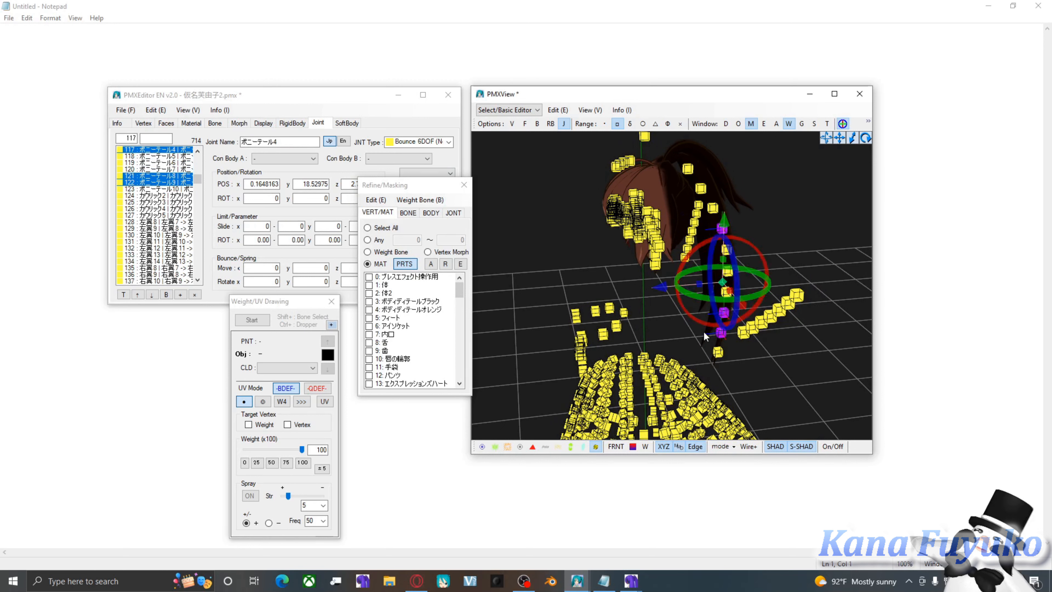
pyautogui.keyDown('shift'); pyautogui.moveTo(763, 237); pyautogui.dragTo(719, 296); pyautogui.keyUp('shift')
pyautogui.scroll(-2, 623, 172)
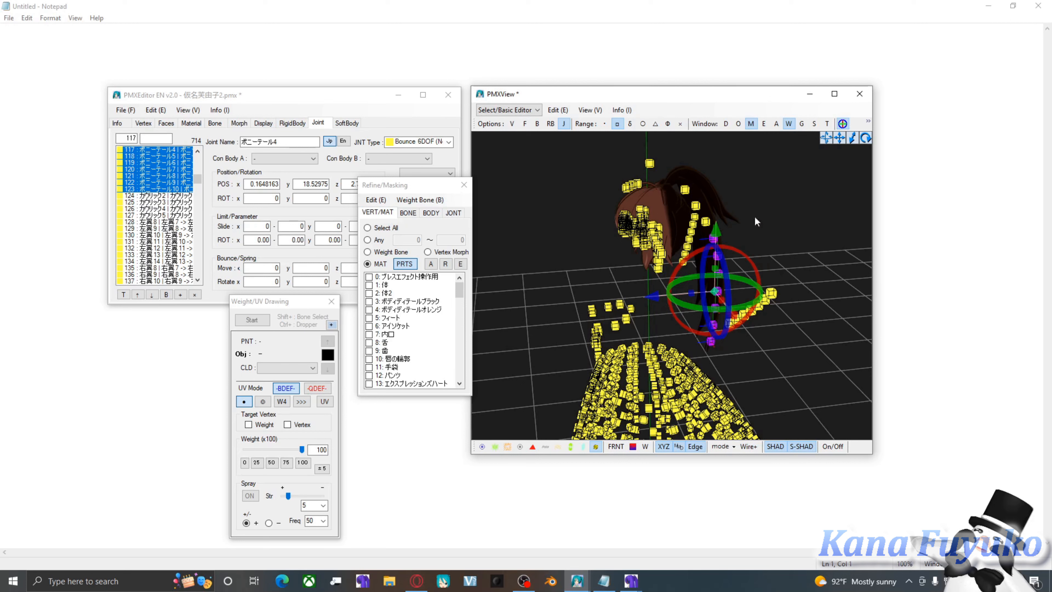
pyautogui.moveTo(737, 187); pyautogui.dragTo(703, 179, button='right')
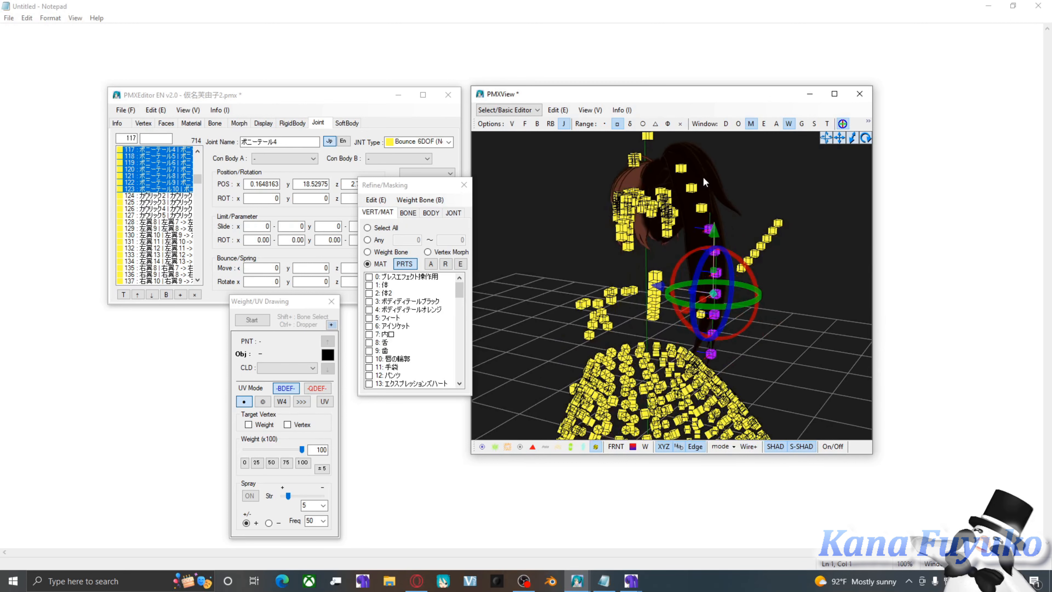
pyautogui.keyDown('shift'); pyautogui.moveTo(684, 154); pyautogui.dragTo(679, 175); pyautogui.keyUp('shift')
pyautogui.moveTo(628, 272); pyautogui.dragTo(607, 184, button='right')
pyautogui.press('Delete')
pyautogui.press('Return')
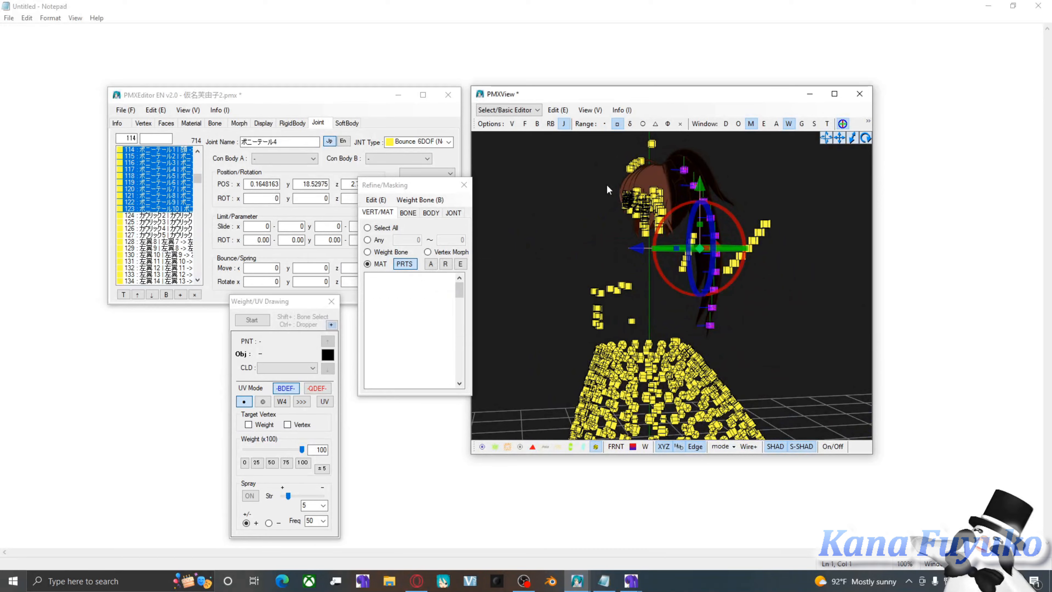
# Switch the model view from joints back to bones and frame the head.
pyautogui.moveTo(616, 168); pyautogui.dragTo(663, 178, button='right')
pyautogui.click(563, 124)
pyautogui.click(537, 123)
pyautogui.moveTo(614, 281)
pyautogui.mouseDown(button='right')
pyautogui.moveTo(644, 285)
pyautogui.moveTo(628, 287)
pyautogui.mouseUp(button='right')
pyautogui.scroll(3, 628, 286)
pyautogui.moveTo(740, 233); pyautogui.dragTo(627, 276, button='right')
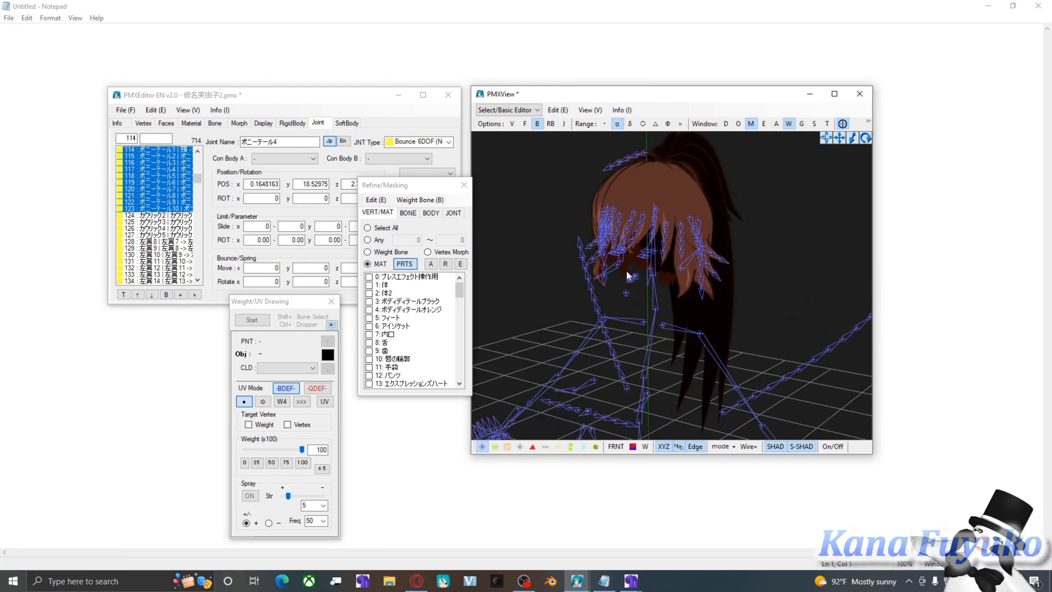
# Select the head bone (頭) and start weight drawing for it.
pyautogui.click(460, 303)
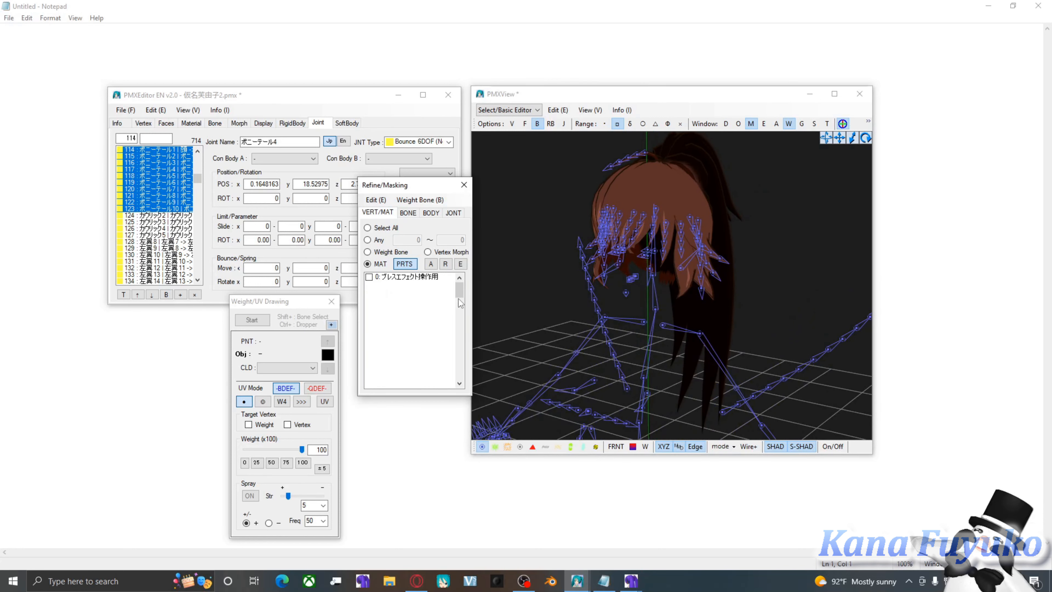
pyautogui.moveTo(579, 257); pyautogui.dragTo(657, 266, button='right')
pyautogui.click(652, 270)
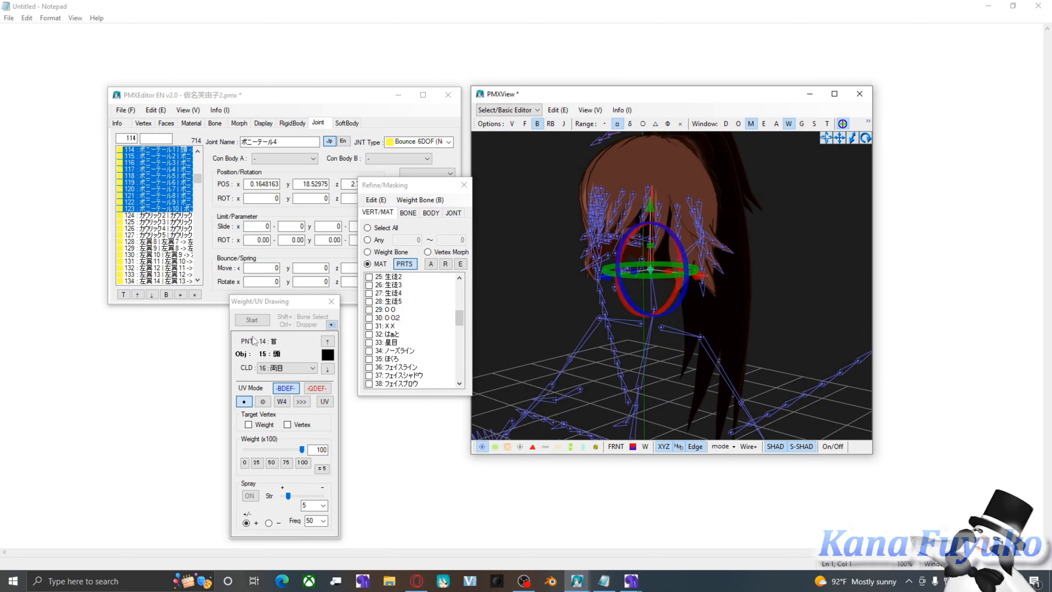
pyautogui.click(252, 320)
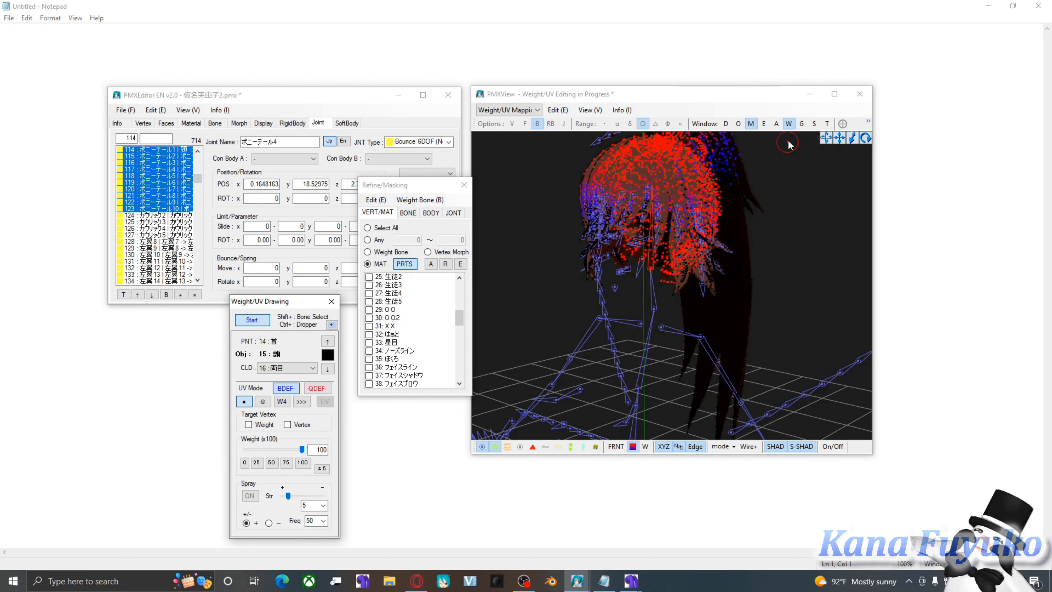
# Set the drawing weight to 100 and paint the entire ponytail, from its tip up to its base, onto the head bone.
pyautogui.moveTo(291, 314)
pyautogui.mouseDown()
pyautogui.moveTo(442, 220)
pyautogui.moveTo(462, 174)
pyautogui.moveTo(523, 159)
pyautogui.moveTo(443, 176)
pyautogui.moveTo(284, 287)
pyautogui.moveTo(291, 302)
pyautogui.mouseUp()
pyautogui.moveTo(681, 274); pyautogui.dragTo(650, 256, button='right')
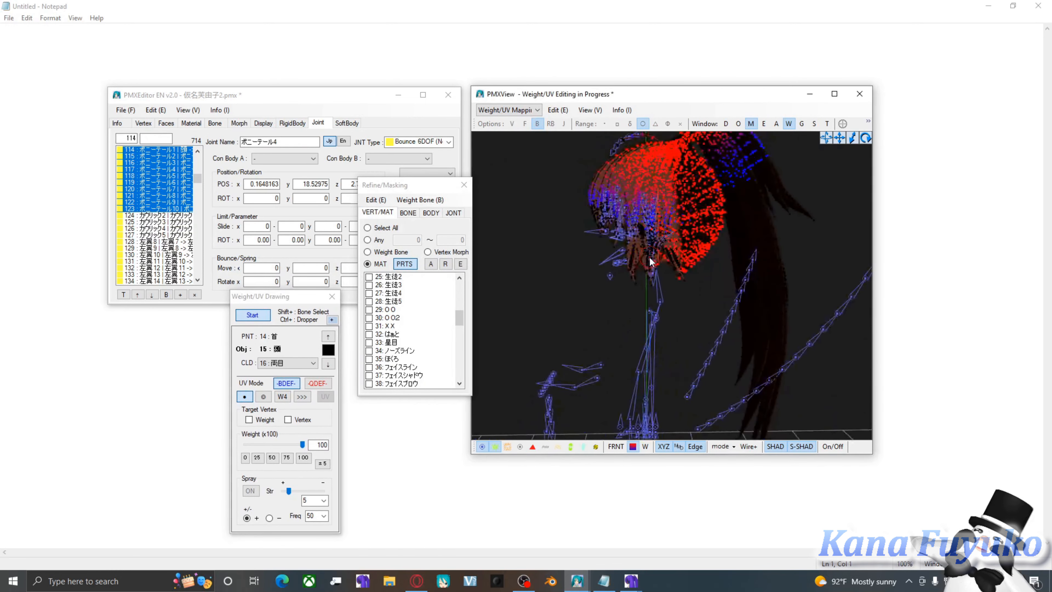
pyautogui.click(305, 458)
pyautogui.scroll(-5, 723, 246)
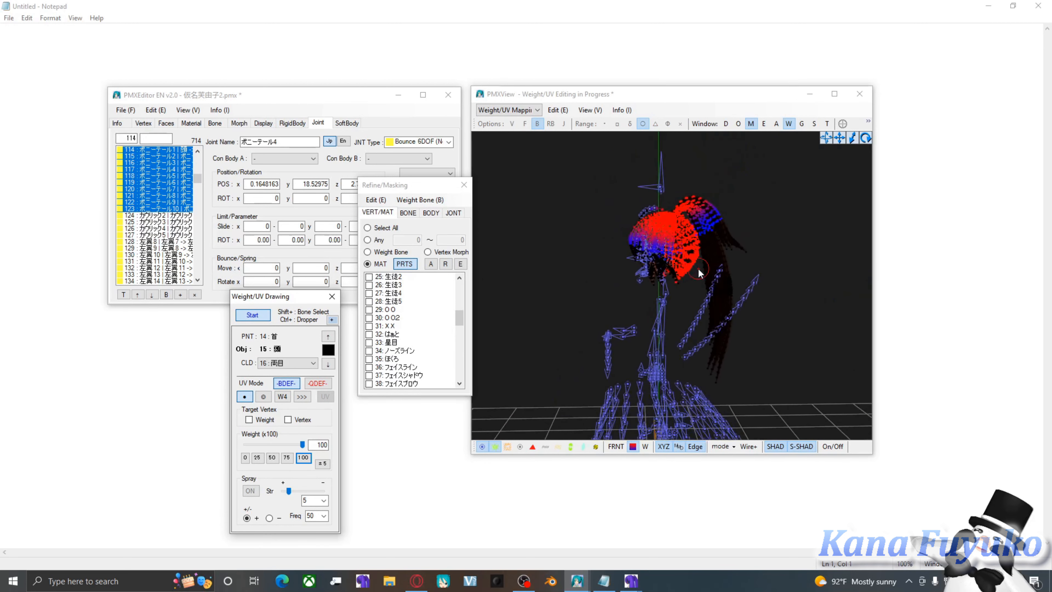
pyautogui.moveTo(697, 268); pyautogui.dragTo(703, 270, button='right')
pyautogui.scroll(-4, 704, 269)
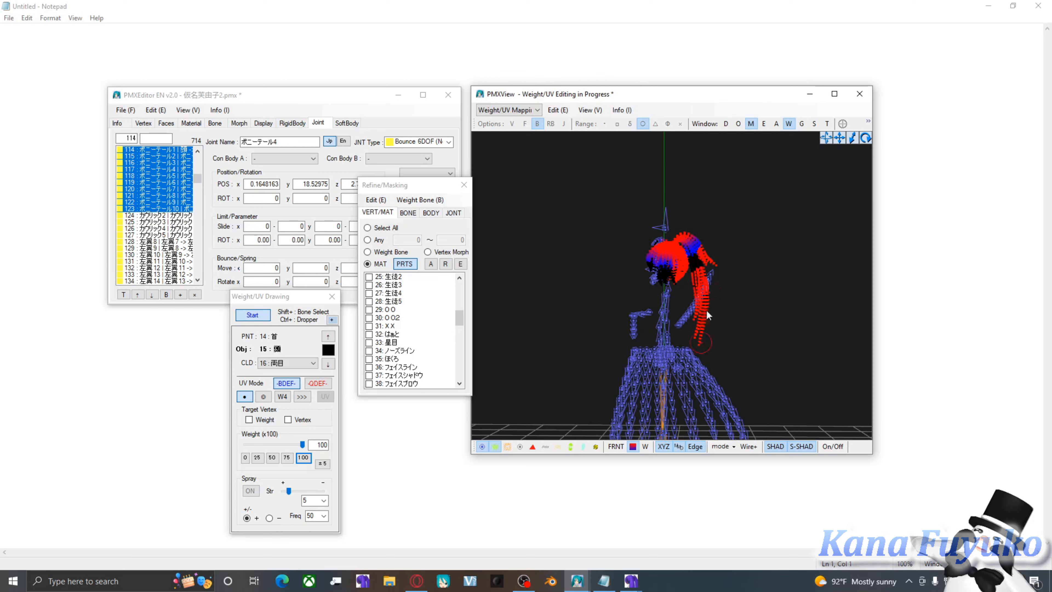
pyautogui.moveTo(706, 311); pyautogui.dragTo(713, 274)
pyautogui.scroll(3, 720, 242)
pyautogui.moveTo(719, 237); pyautogui.dragTo(688, 286, button='middle')
pyautogui.scroll(1, 686, 282)
pyautogui.moveTo(681, 270); pyautogui.dragTo(692, 315)
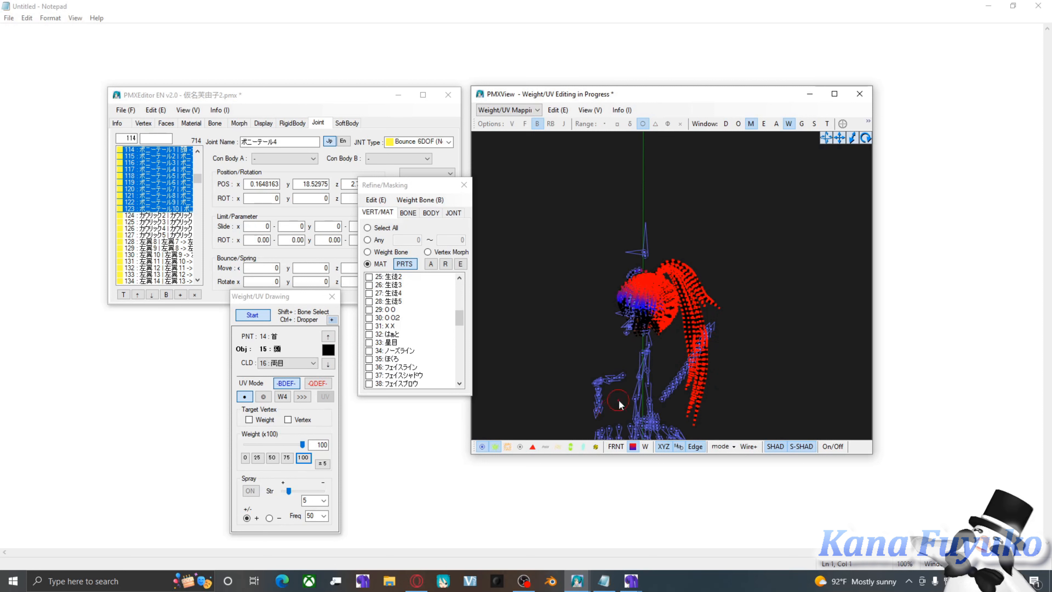
# Check the ponytail's painted weights from several angles and end weight drawing.
pyautogui.scroll(1, 730, 322)
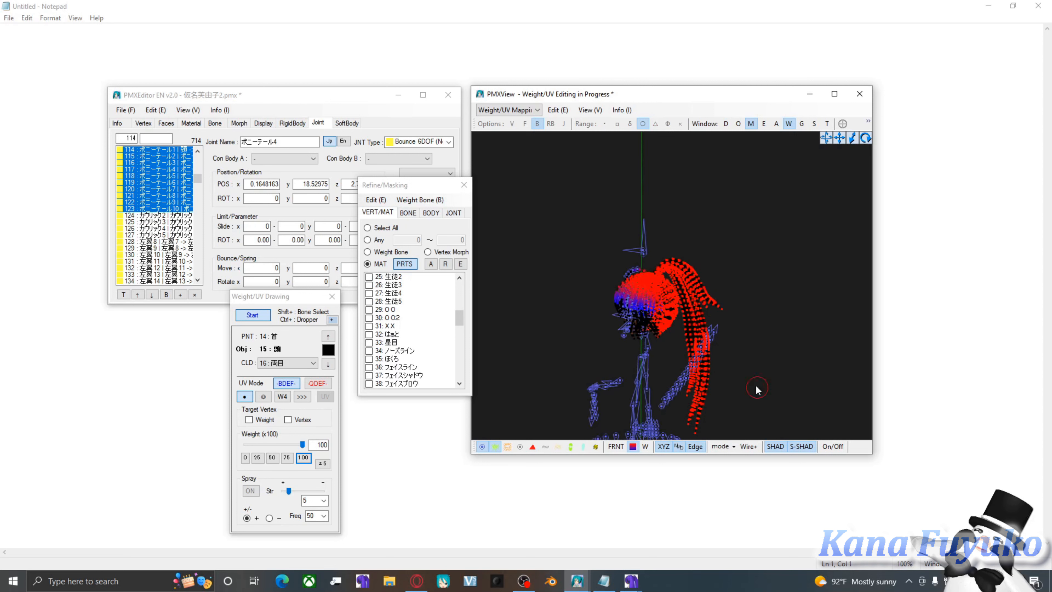
pyautogui.scroll(3, 741, 352)
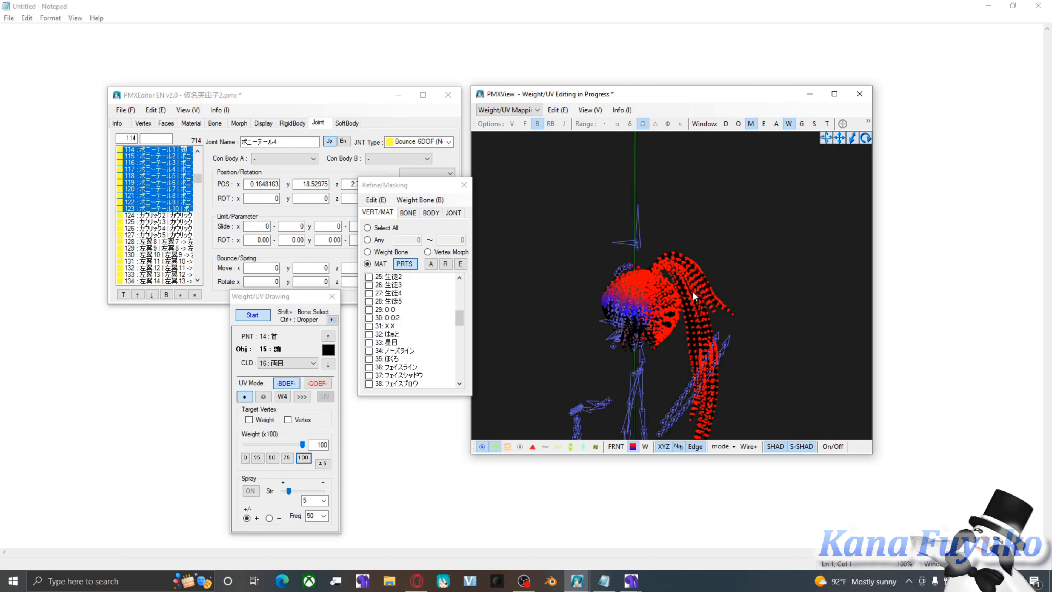
pyautogui.moveTo(686, 325); pyautogui.dragTo(673, 305, button='right')
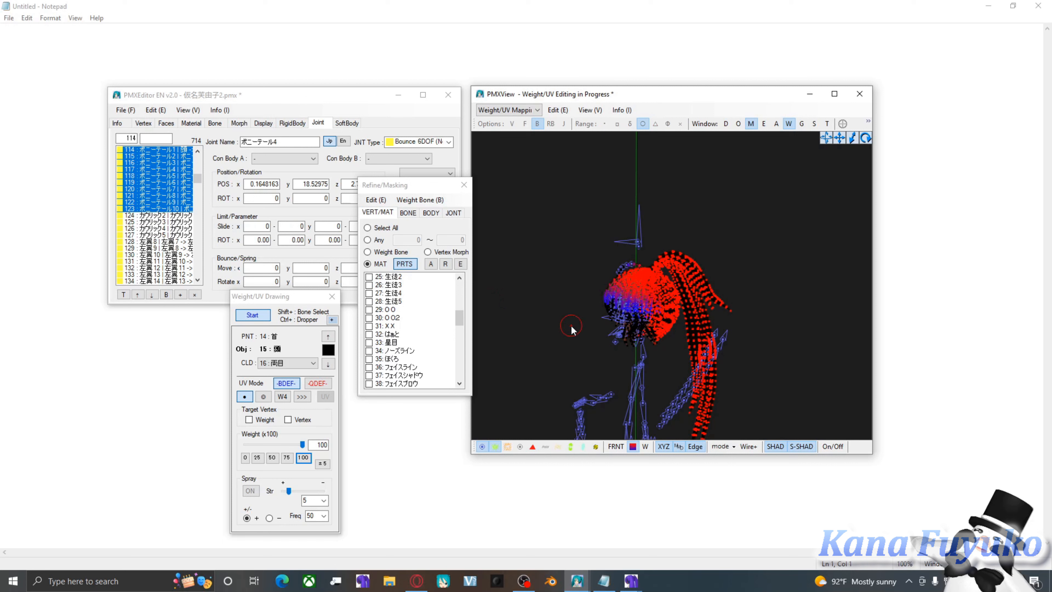
pyautogui.scroll(-5, 393, 317)
pyautogui.scroll(-2, 690, 308)
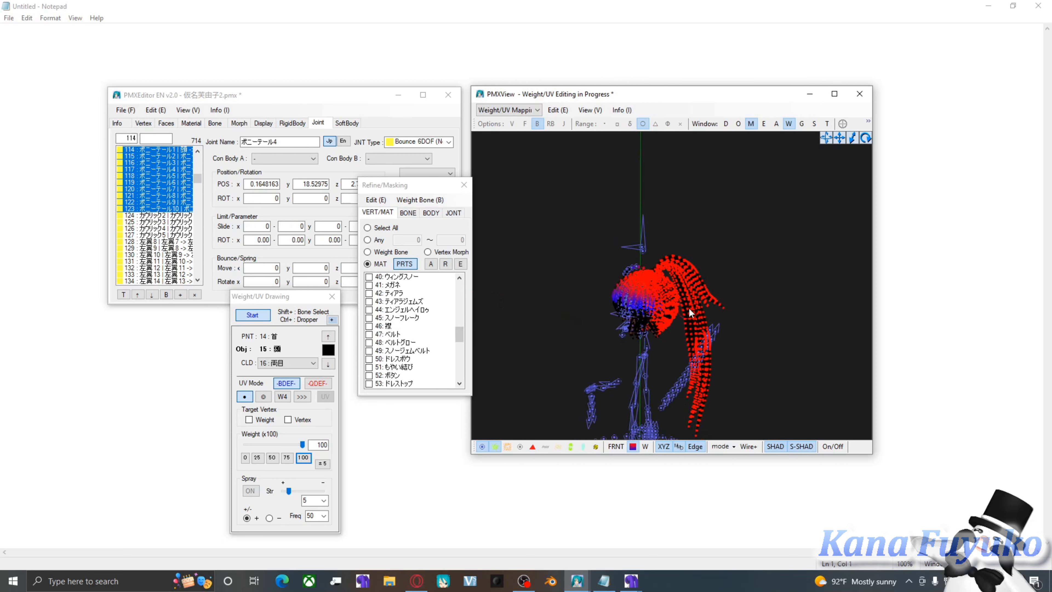
pyautogui.moveTo(690, 313); pyautogui.dragTo(684, 385, button='right')
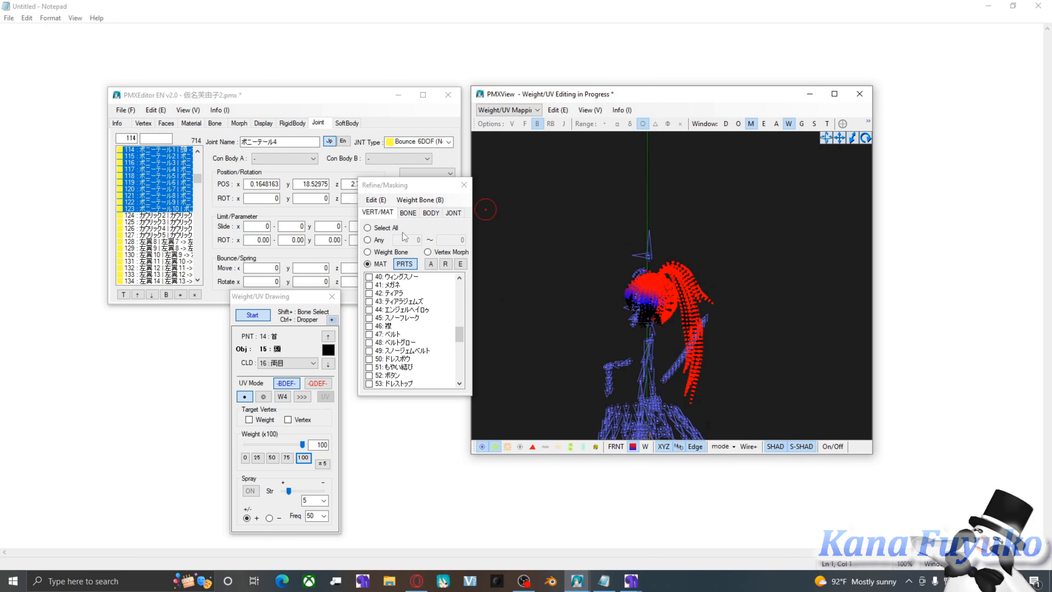
pyautogui.click(251, 316)
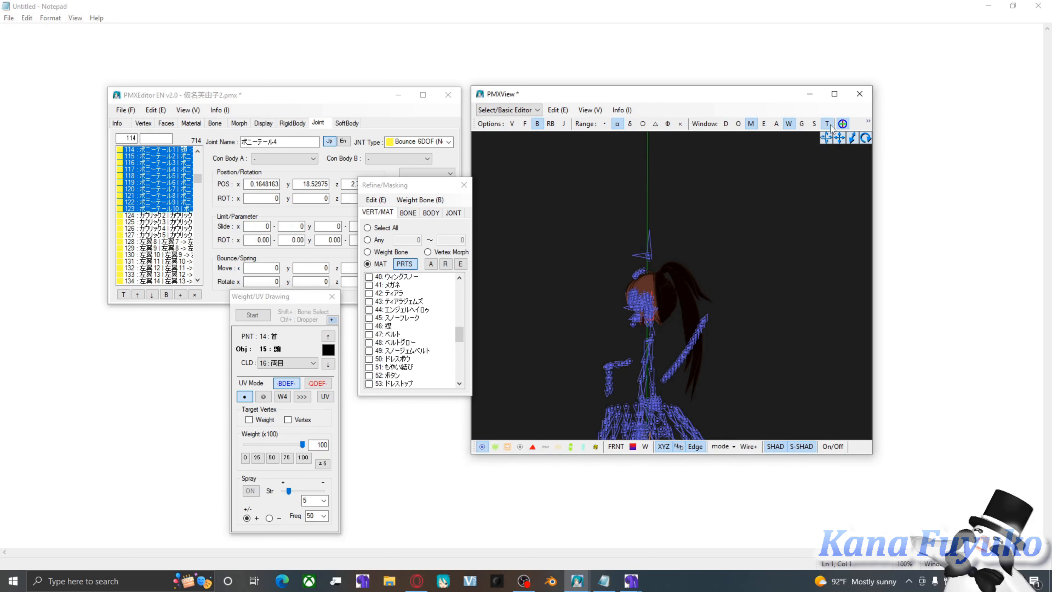
# Open TransformView and frame the model's head and ponytail from the side.
pyautogui.click(828, 124)
pyautogui.moveTo(206, 285); pyautogui.dragTo(240, 303, button='right')
pyautogui.click(220, 274)
pyautogui.click(240, 365)
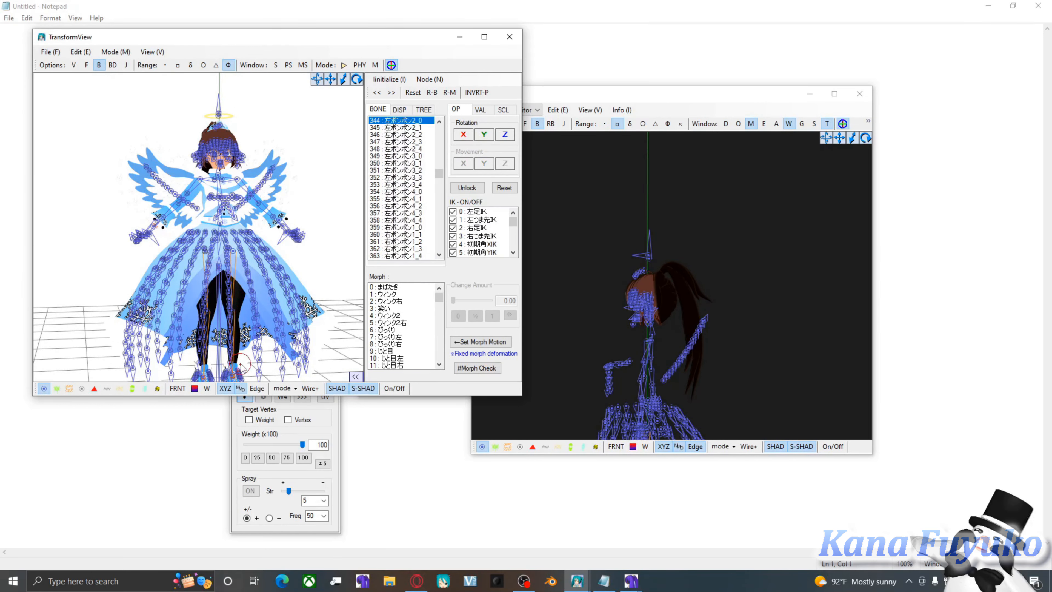
pyautogui.click(240, 366)
pyautogui.click(220, 277)
pyautogui.moveTo(220, 277); pyautogui.dragTo(284, 293)
pyautogui.click(289, 245)
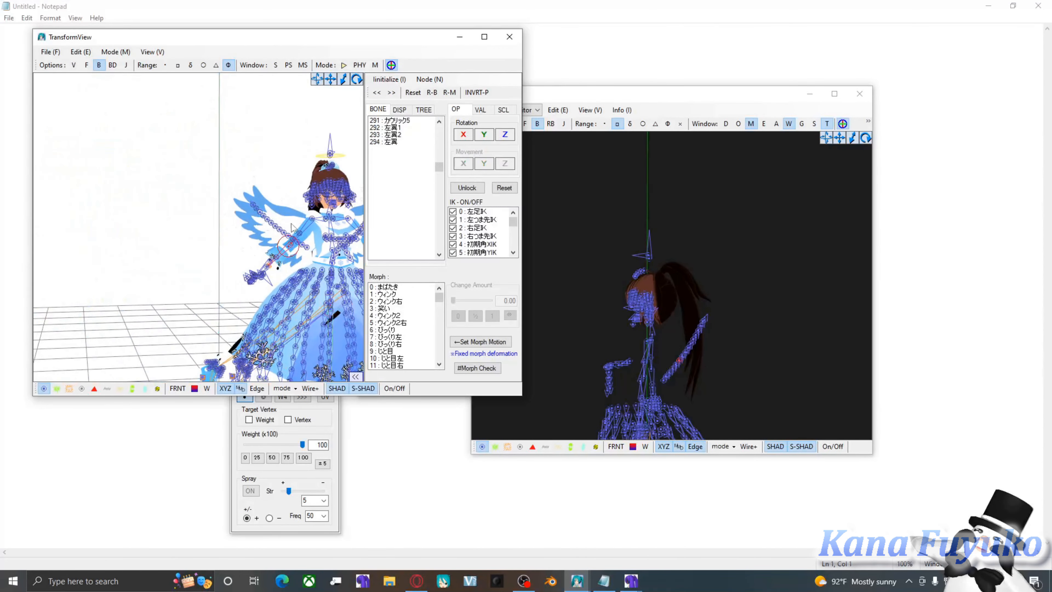
pyautogui.moveTo(238, 181); pyautogui.dragTo(216, 176, button='right')
pyautogui.scroll(3, 215, 176)
pyautogui.moveTo(216, 176); pyautogui.dragTo(244, 225, button='middle')
pyautogui.moveTo(244, 226); pyautogui.dragTo(221, 212, button='right')
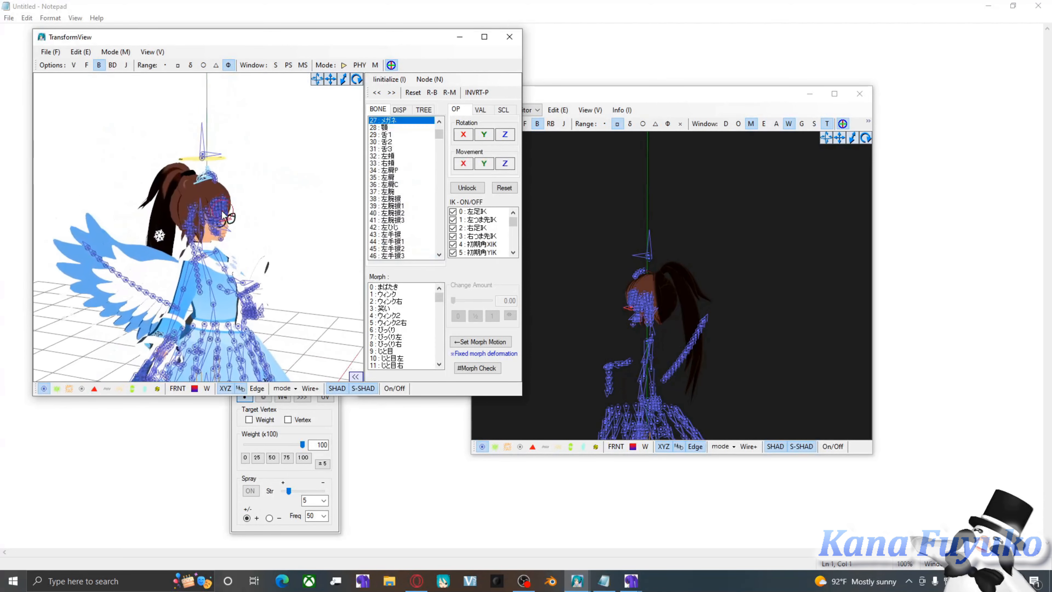
# Rotate the head bone (頭) about Y to test how the ponytail moves, and close TransformView.
pyautogui.scroll(6, 211, 229)
pyautogui.click(206, 239)
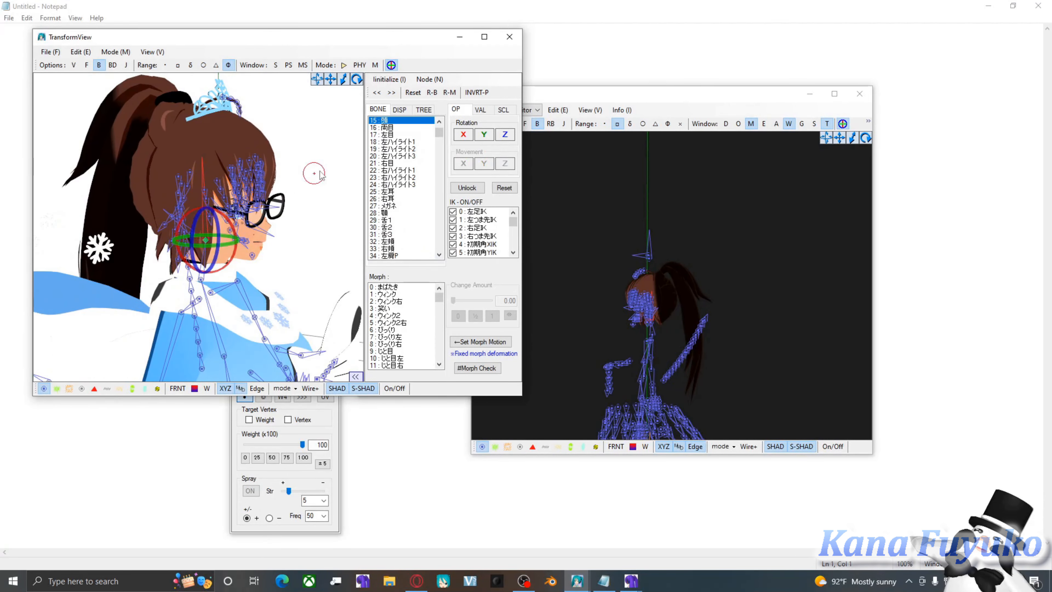
pyautogui.moveTo(484, 134)
pyautogui.mouseDown()
pyautogui.moveTo(510, 134)
pyautogui.moveTo(482, 135)
pyautogui.moveTo(509, 134)
pyautogui.moveTo(484, 145)
pyautogui.mouseUp()
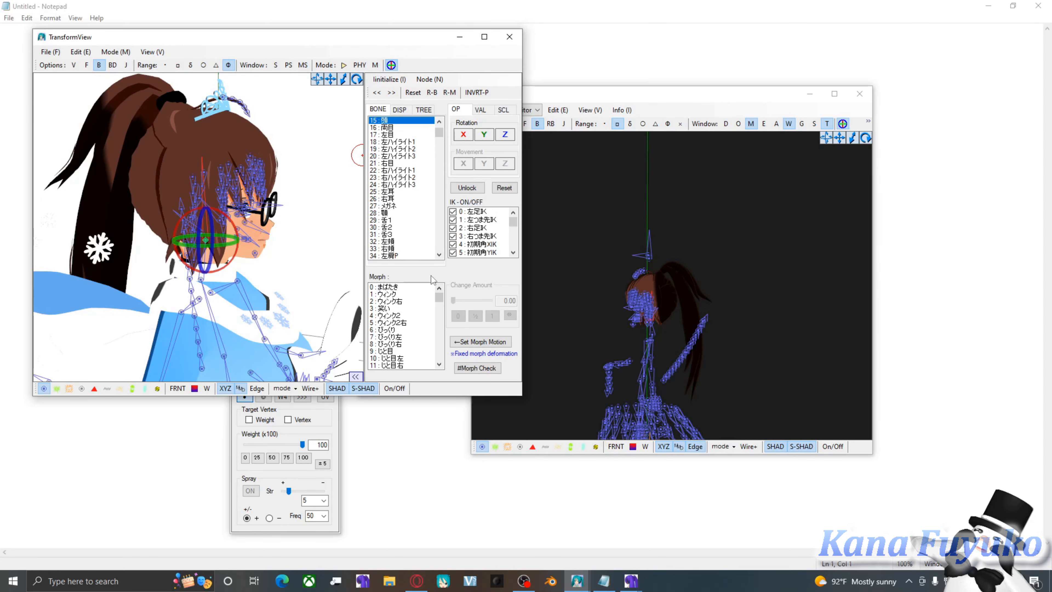
pyautogui.click(510, 37)
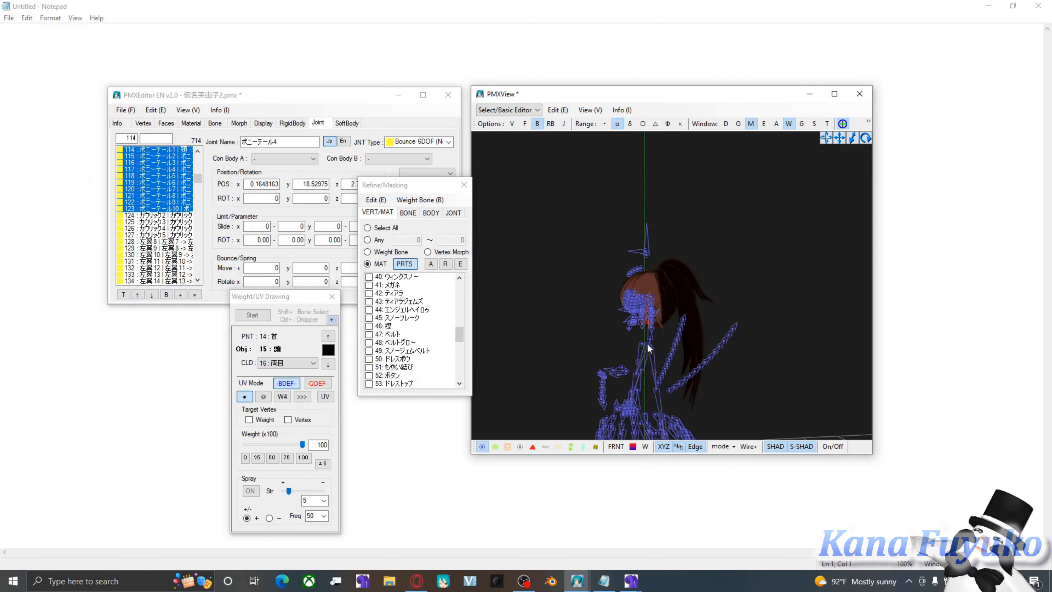
# Inspect the bones around the head and ponytail, temporarily showing the rigid bodies over them.
pyautogui.scroll(4, 660, 357)
pyautogui.moveTo(647, 348)
pyautogui.mouseDown(button='right')
pyautogui.moveTo(660, 357)
pyautogui.moveTo(660, 348)
pyautogui.mouseUp(button='right')
pyautogui.moveTo(660, 347); pyautogui.dragTo(659, 338, button='middle')
pyautogui.moveTo(659, 334); pyautogui.dragTo(655, 329, button='right')
pyautogui.scroll(3, 664, 333)
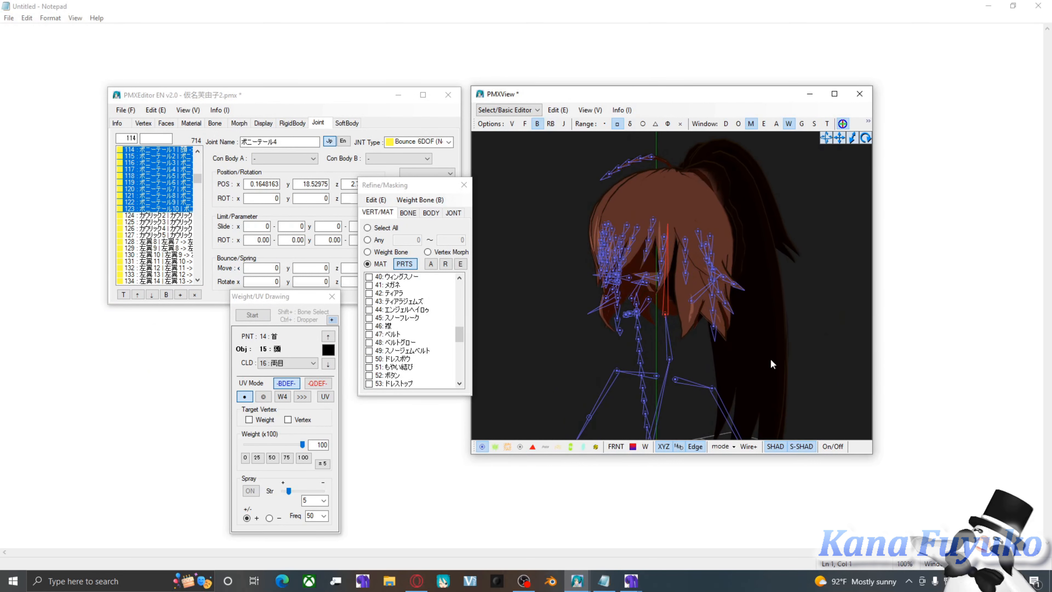
pyautogui.click(551, 124)
pyautogui.moveTo(647, 296); pyautogui.dragTo(627, 295, button='right')
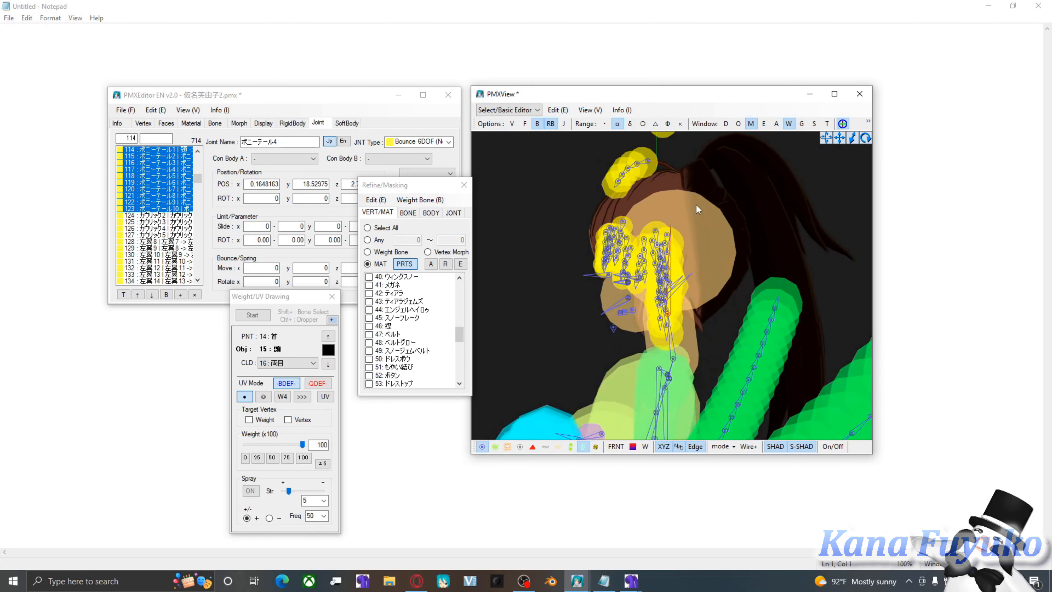
pyautogui.click(551, 124)
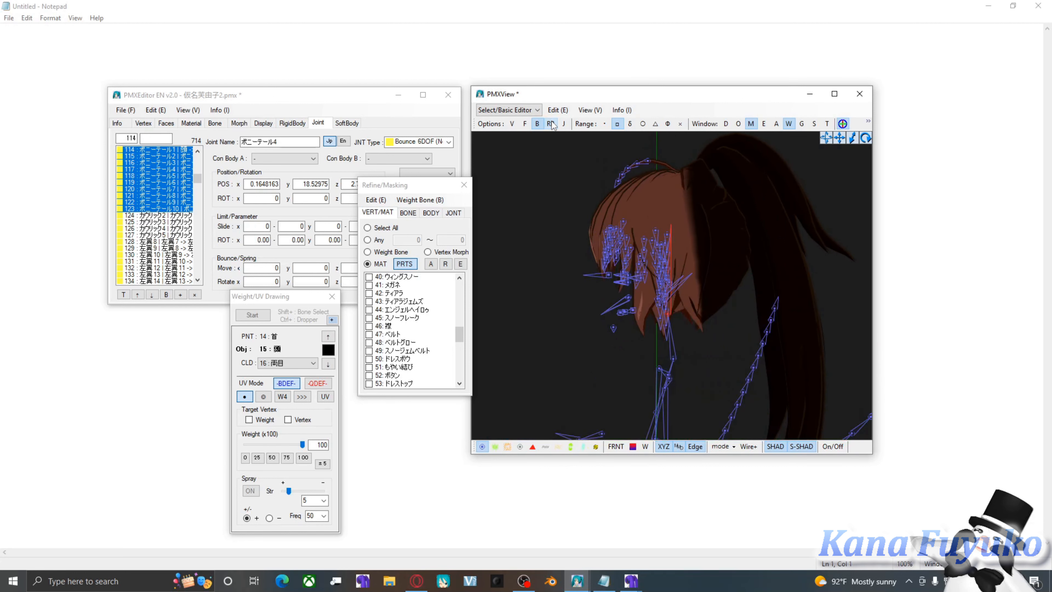
pyautogui.moveTo(527, 249); pyautogui.dragTo(561, 306, button='right')
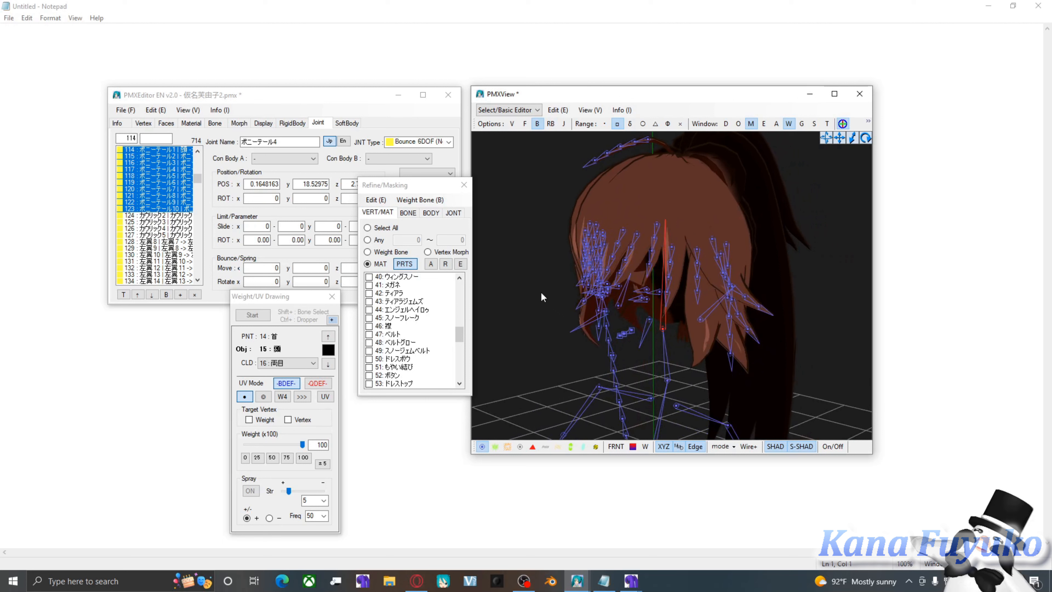
# Review the model's joint and rigid body lists and clear the bone selection in the model view.
pyautogui.click(169, 195)
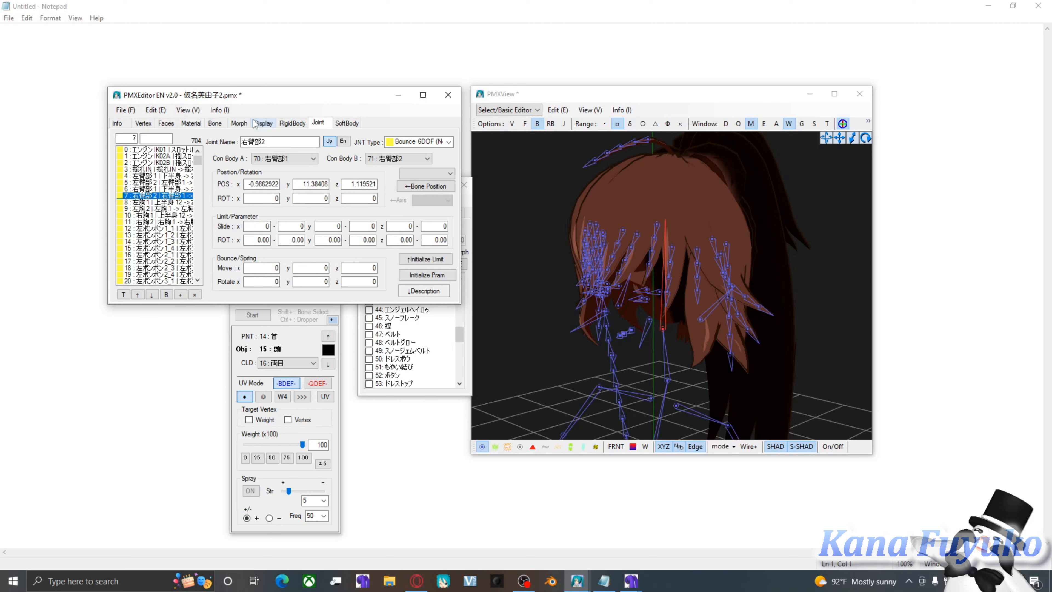
pyautogui.click(292, 123)
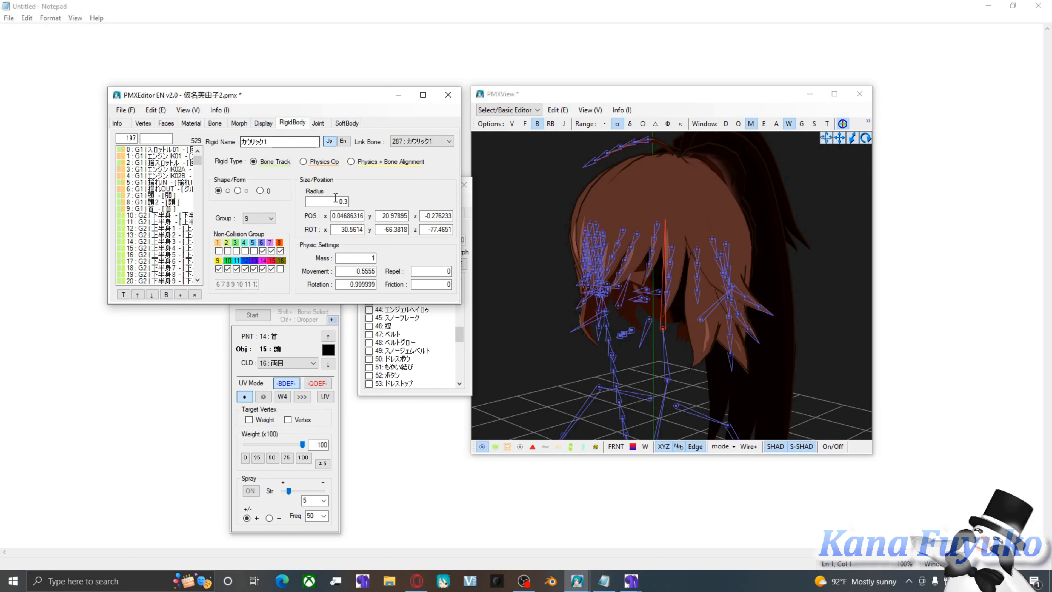
pyautogui.click(519, 293)
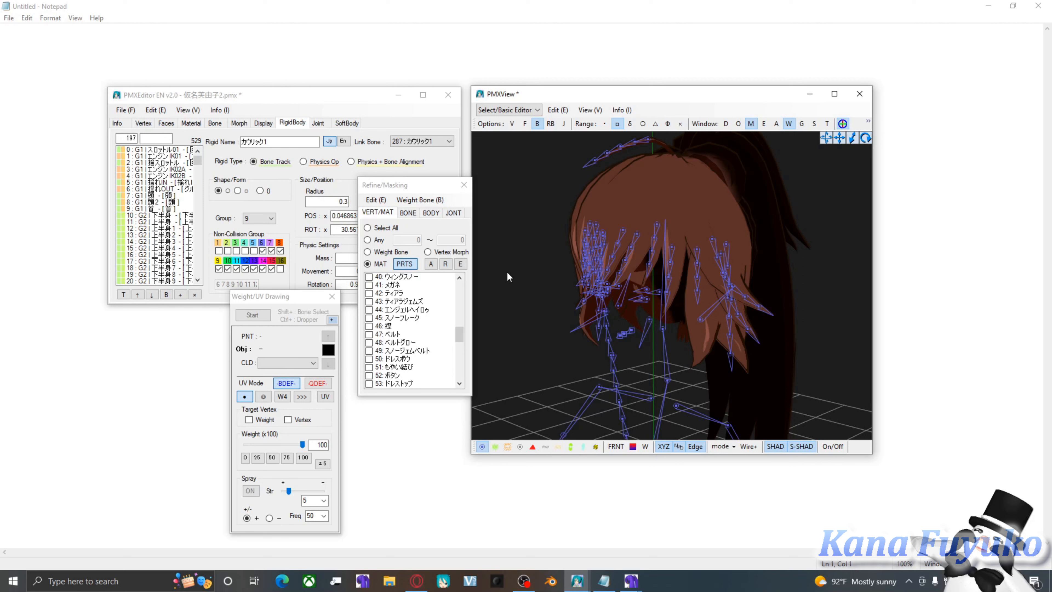
# Select the head bone (頭), look through the bone editing commands, and clear the bone selection.
pyautogui.scroll(3, 638, 304)
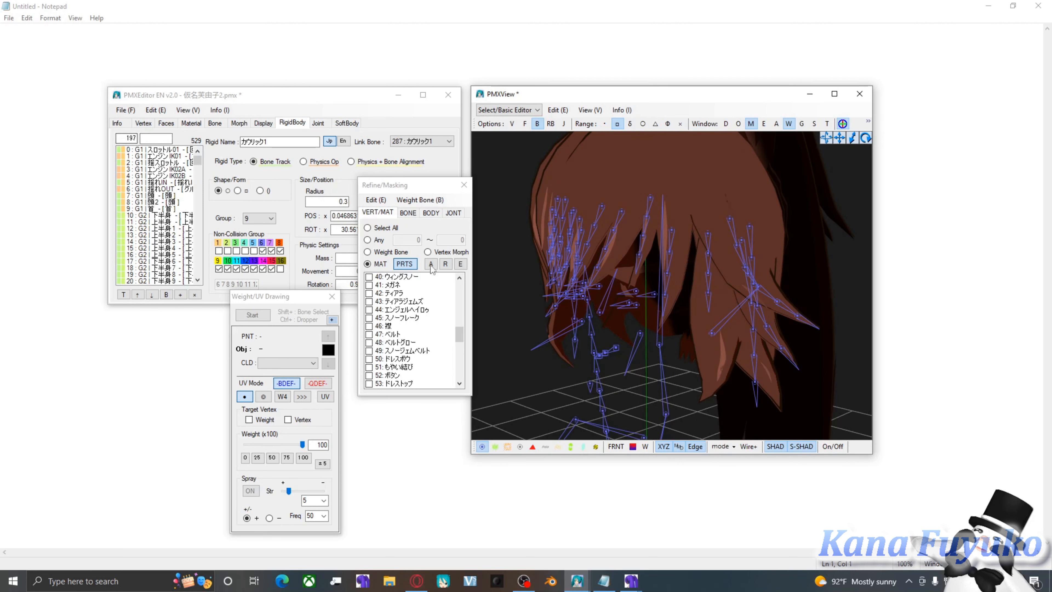
pyautogui.scroll(-4, 638, 304)
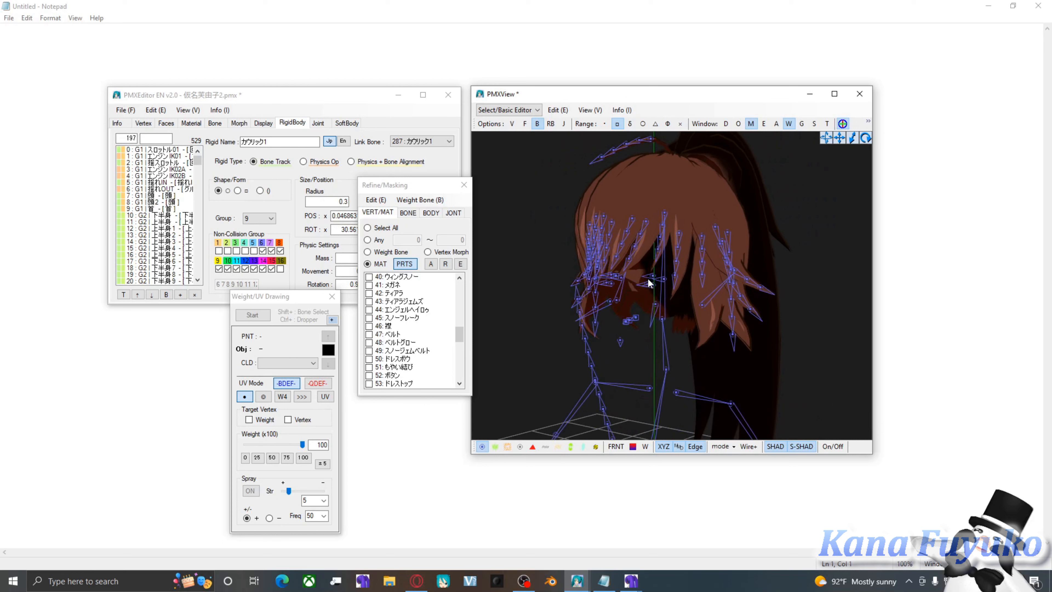
pyautogui.moveTo(636, 288); pyautogui.dragTo(638, 300, button='right')
pyautogui.click(664, 318)
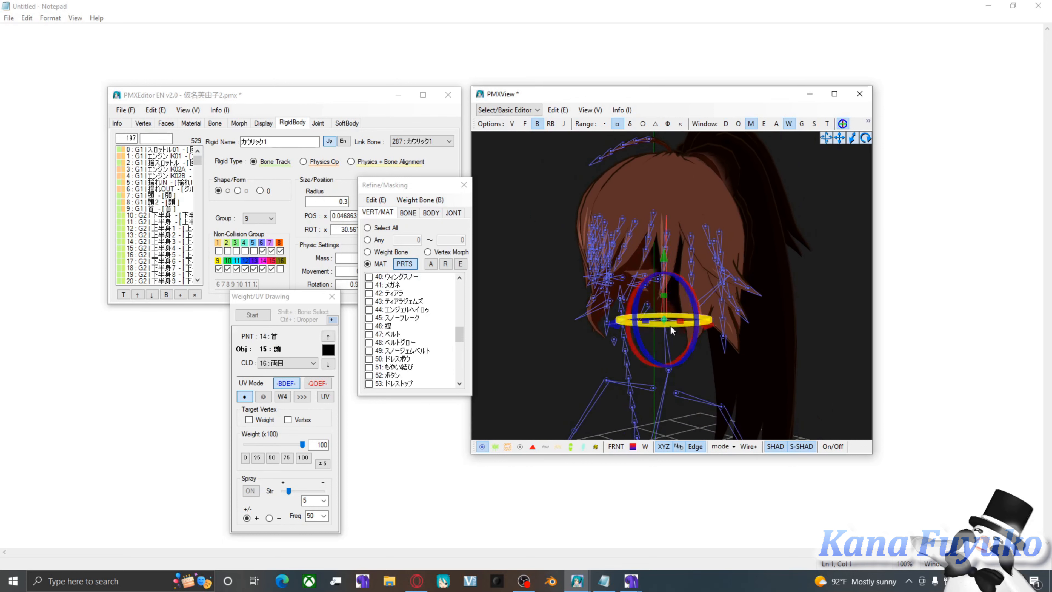
pyautogui.click(558, 109)
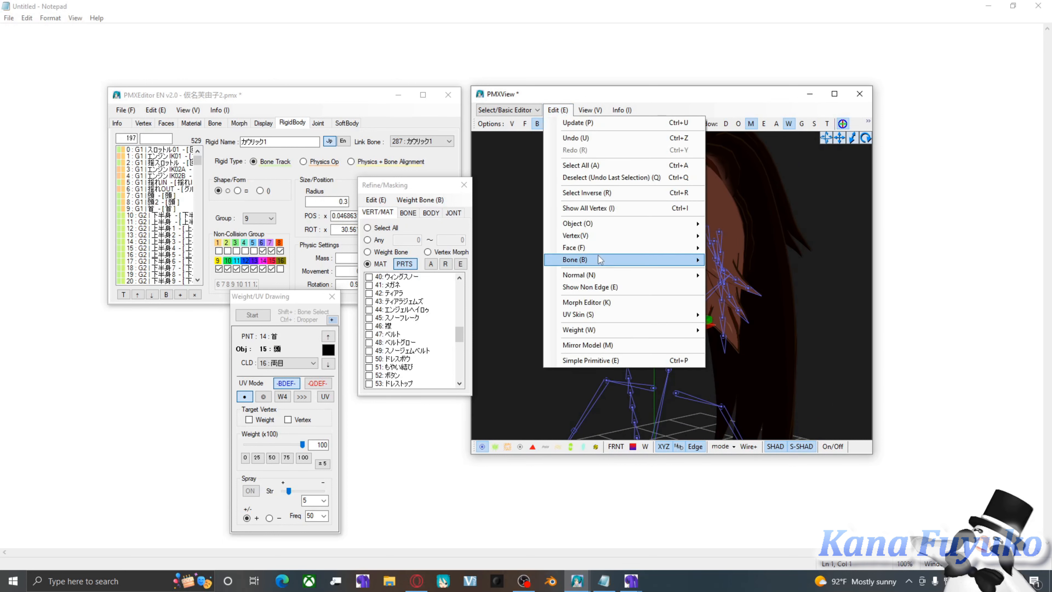
pyautogui.moveTo(600, 260)
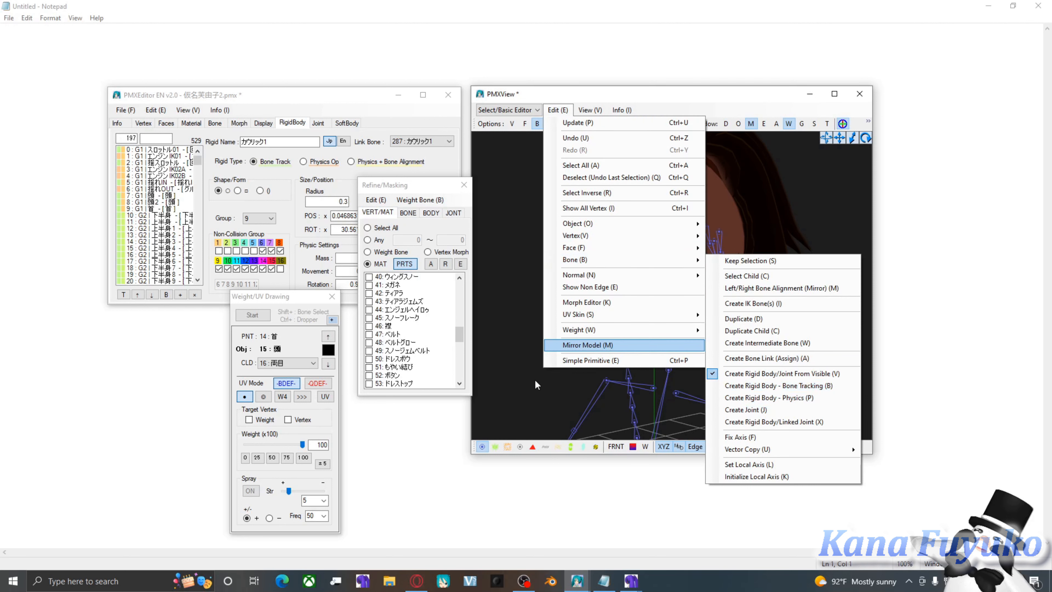
pyautogui.click(513, 367)
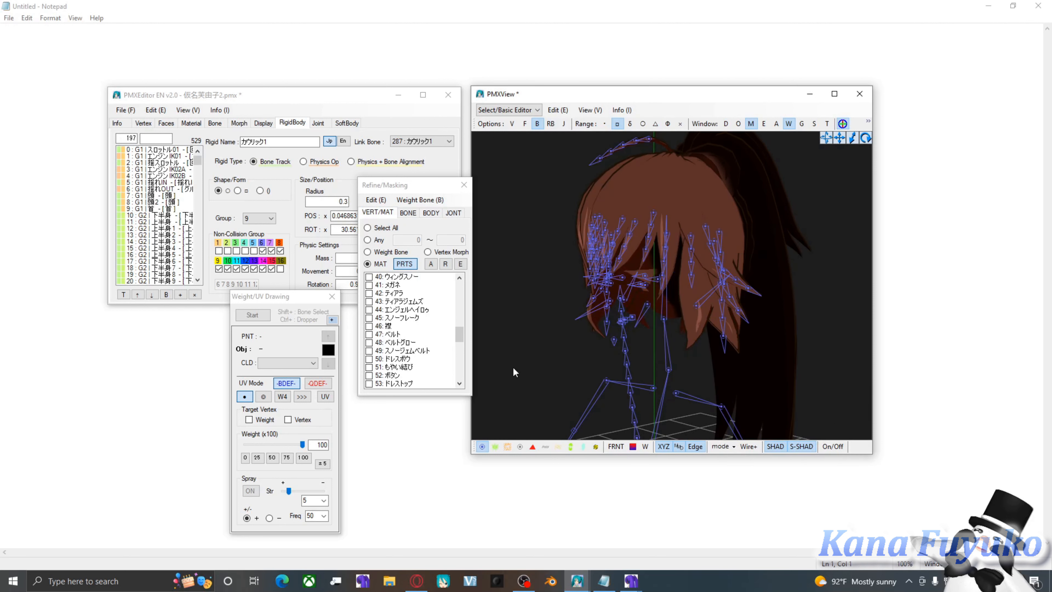
# Hide the bones in the model view and examine the hair and ponytail from the front and side.
pyautogui.click(548, 125)
pyautogui.click(548, 125)
pyautogui.click(539, 124)
pyautogui.scroll(-5, 664, 289)
pyautogui.moveTo(663, 291); pyautogui.dragTo(676, 268, button='right')
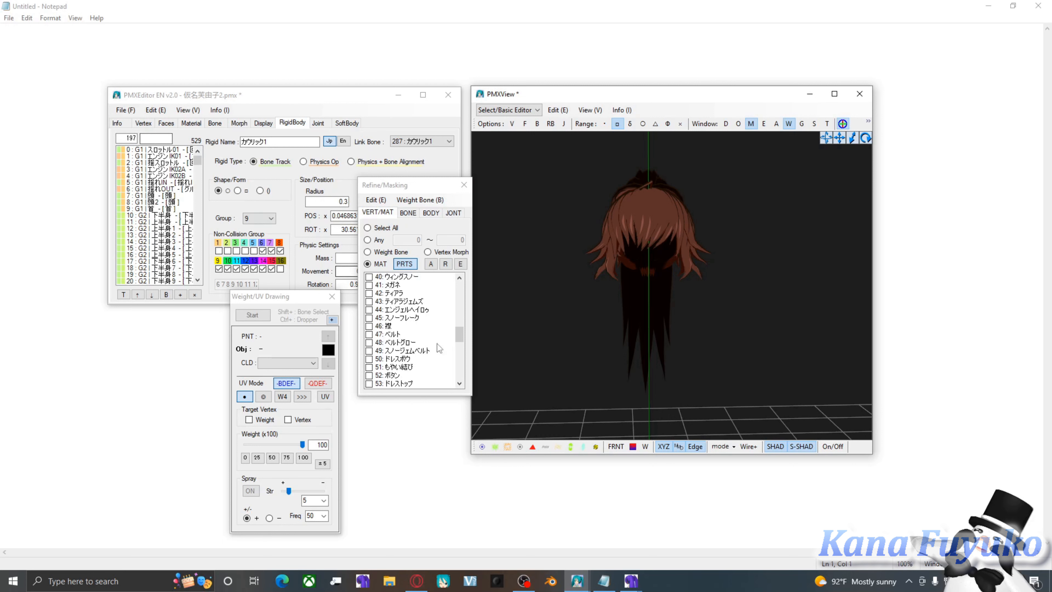
pyautogui.moveTo(632, 304); pyautogui.dragTo(710, 260, button='right')
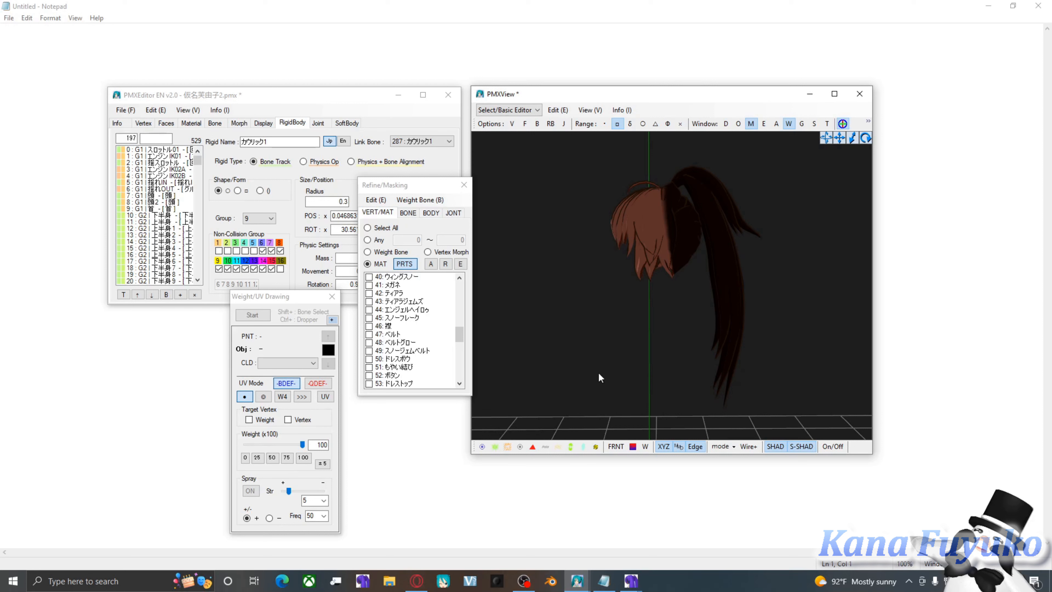
pyautogui.moveTo(599, 376); pyautogui.dragTo(648, 380, button='right')
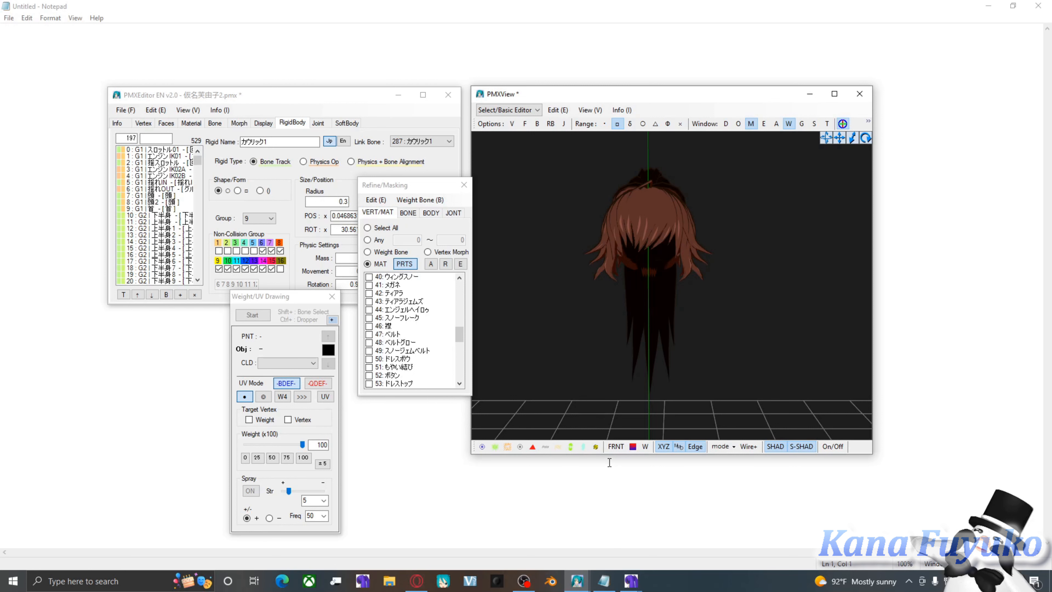
# Switch to the Japanese PmxView window with the long-haired model and frame its hair and bones from the side.
pyautogui.click(631, 582)
pyautogui.click(682, 541)
pyautogui.scroll(-2, 622, 337)
pyautogui.moveTo(621, 336); pyautogui.dragTo(652, 326, button='right')
pyautogui.scroll(1, 557, 346)
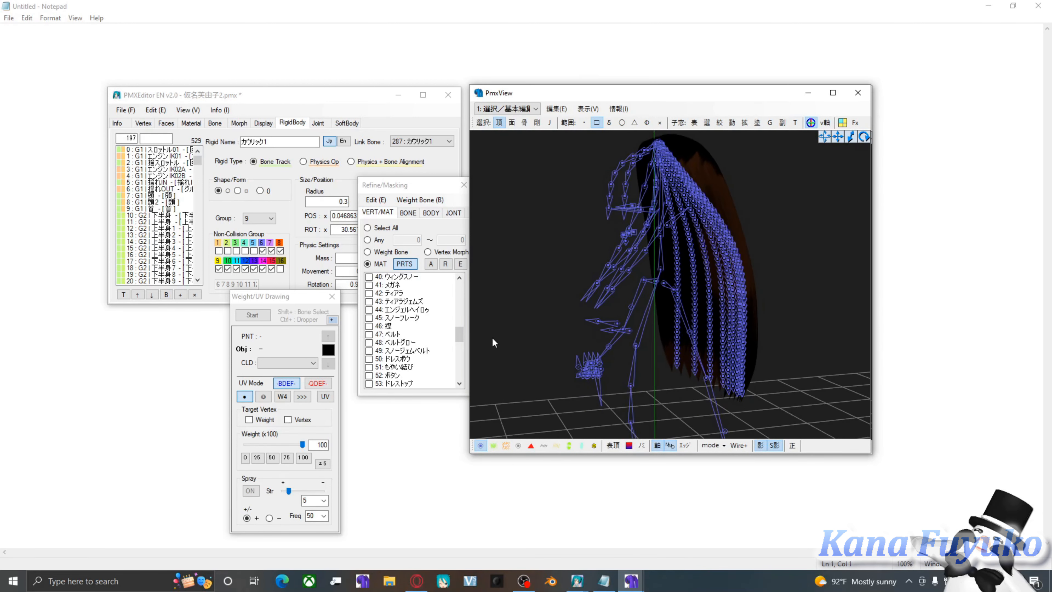
# Show the side and front hair materials (左側の髪, 右側の髪, フロントヘアー) alongside 長い髪 in the masking window, and close it.
pyautogui.click(720, 122)
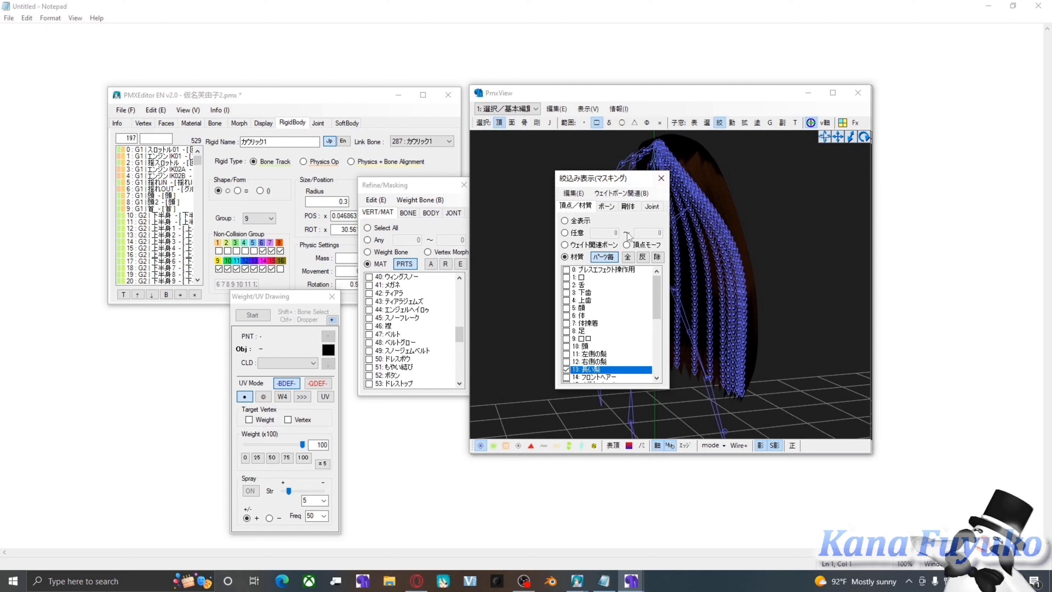
pyautogui.moveTo(593, 183); pyautogui.dragTo(399, 185)
pyautogui.click(399, 350)
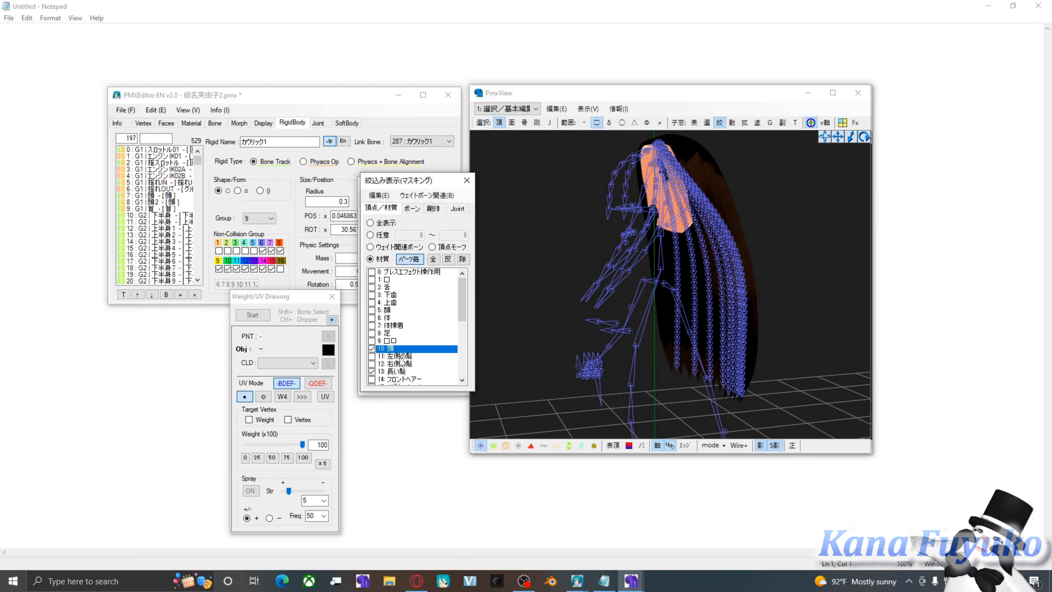
pyautogui.click(399, 350)
pyautogui.click(399, 355)
pyautogui.click(399, 363)
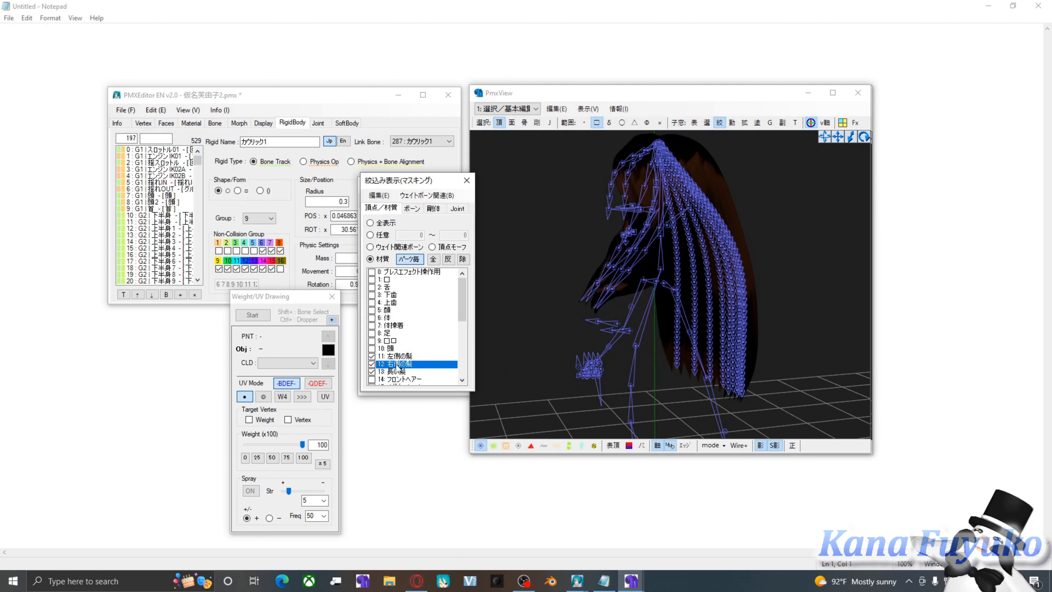
pyautogui.scroll(-1, 398, 364)
pyautogui.click(413, 357)
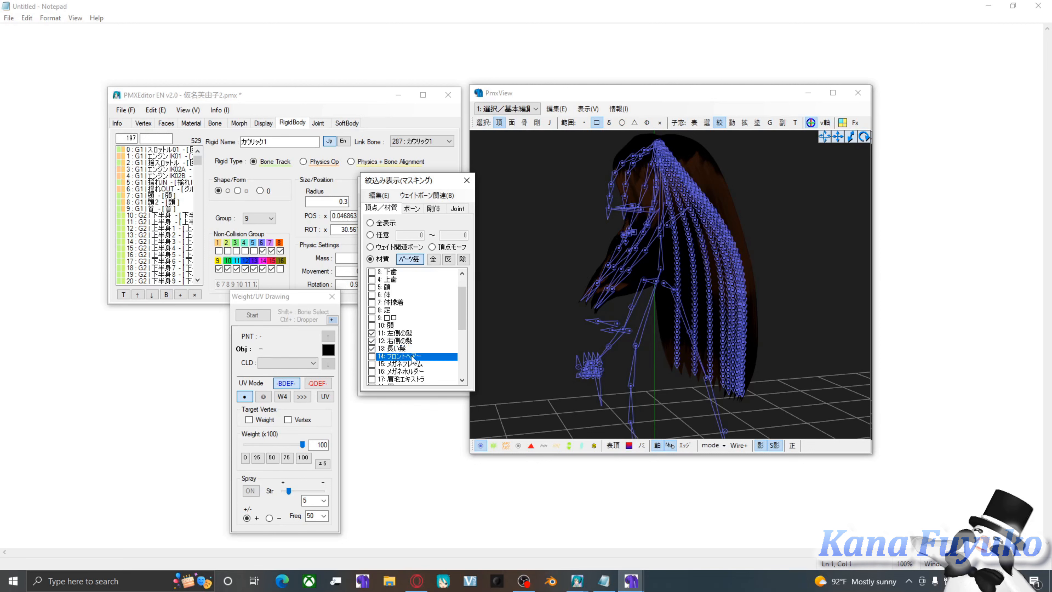
pyautogui.click(467, 180)
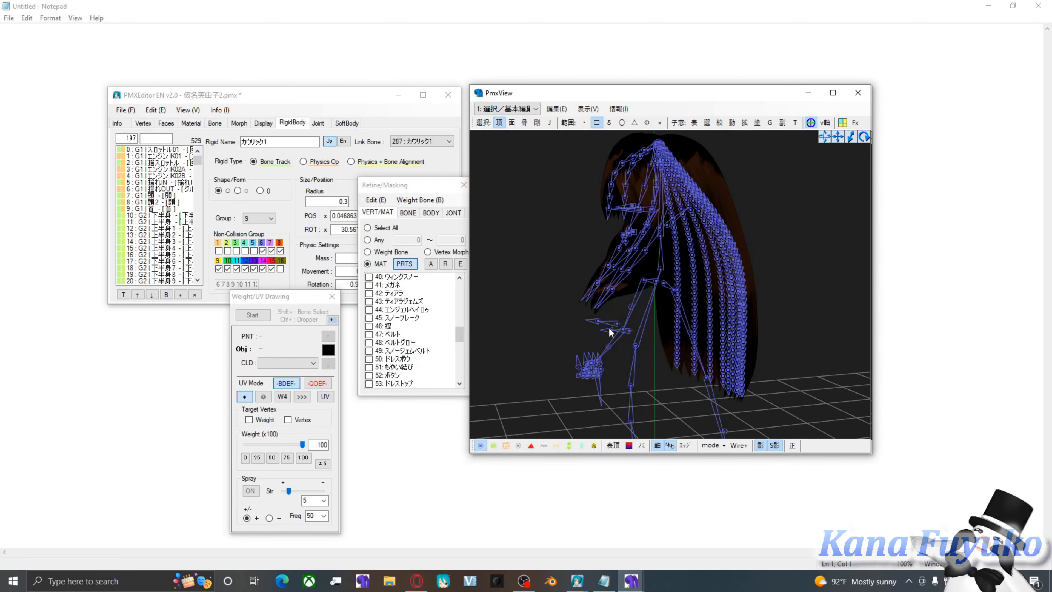
# Display the vertices in place of the bones, and box-select the lower part of the long hair.
pyautogui.moveTo(610, 352); pyautogui.dragTo(627, 215, button='right')
pyautogui.hotkey('ctrl', 'a')
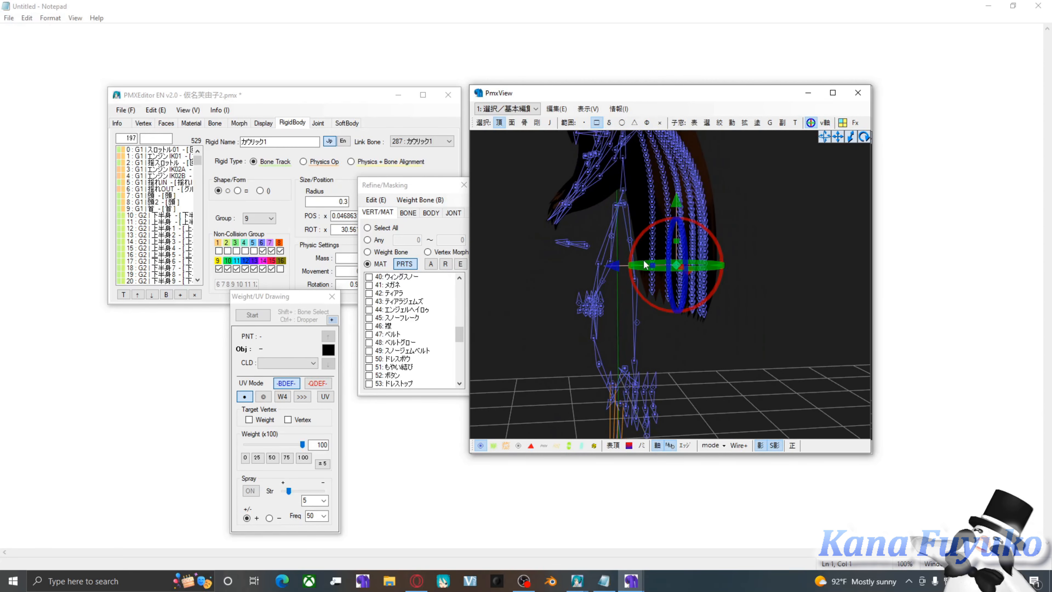
pyautogui.click(494, 446)
pyautogui.moveTo(612, 175); pyautogui.dragTo(781, 388)
pyautogui.click(505, 446)
pyautogui.click(481, 445)
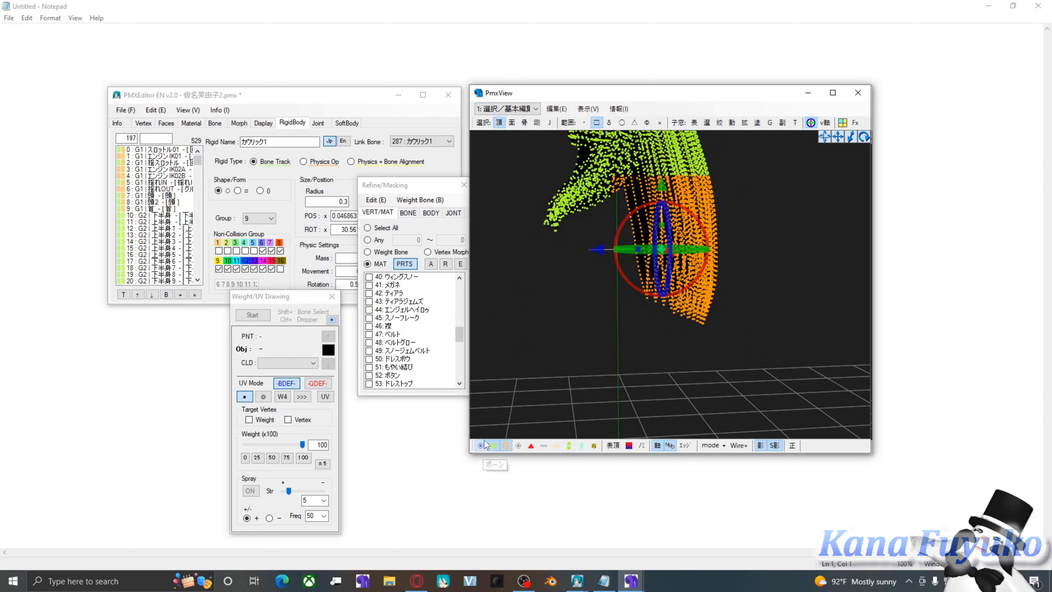
pyautogui.moveTo(735, 328)
pyautogui.mouseDown(button='right')
pyautogui.moveTo(716, 330)
pyautogui.moveTo(727, 337)
pyautogui.mouseUp(button='right')
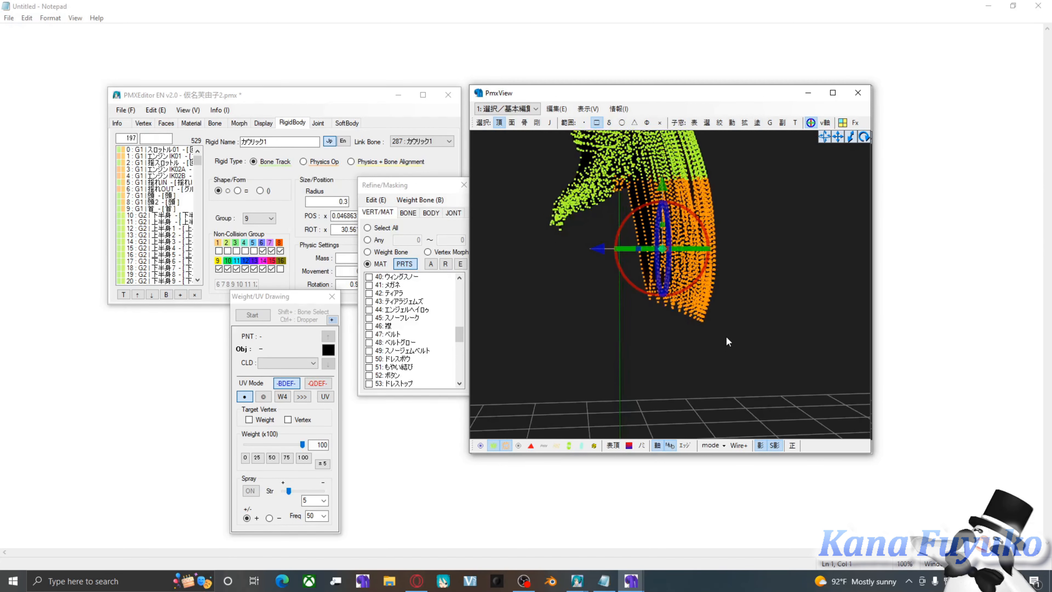
pyautogui.moveTo(753, 361); pyautogui.dragTo(603, 161)
pyautogui.moveTo(599, 285); pyautogui.dragTo(667, 280, button='right')
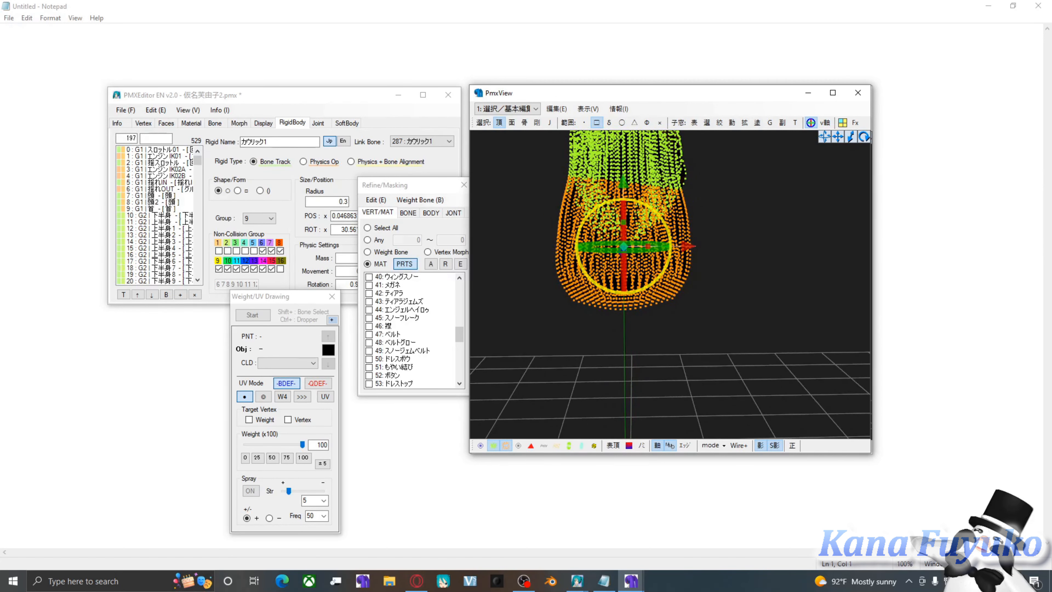
# Try transforming the selected lower hair vertices with the gizmo, undo it, clear the selection and hide the vertices.
pyautogui.moveTo(668, 230); pyautogui.dragTo(642, 203)
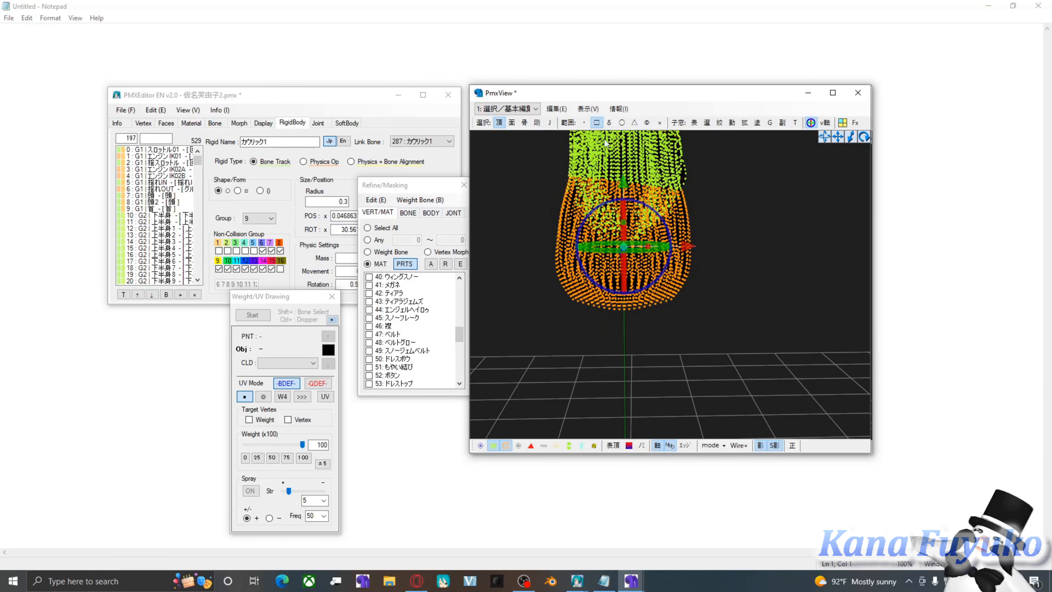
pyautogui.moveTo(643, 305); pyautogui.dragTo(669, 322, button='middle')
pyautogui.hotkey('ctrl', 'z')
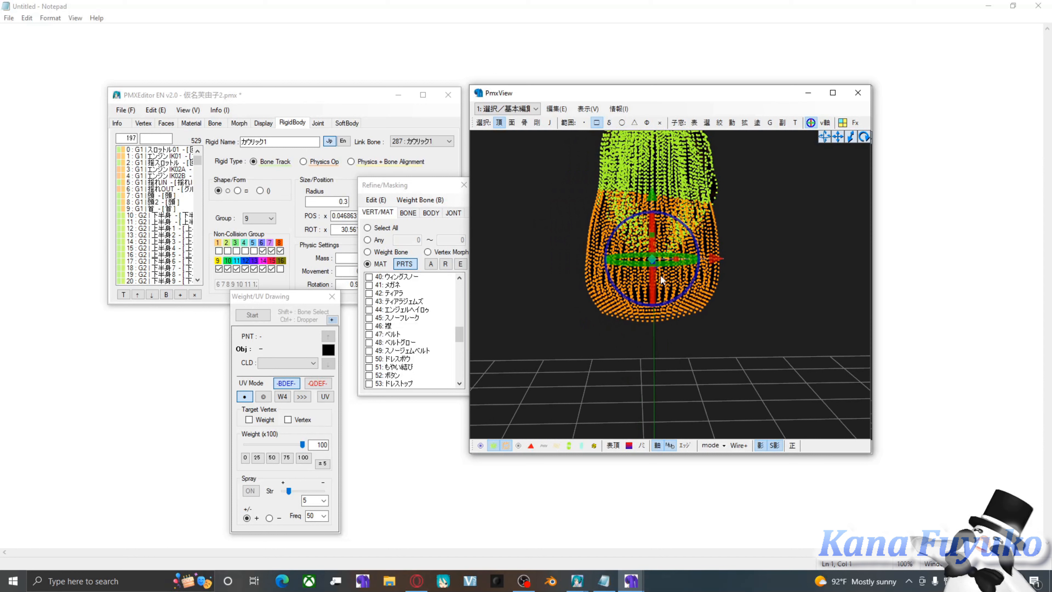
pyautogui.click(549, 348)
pyautogui.click(492, 445)
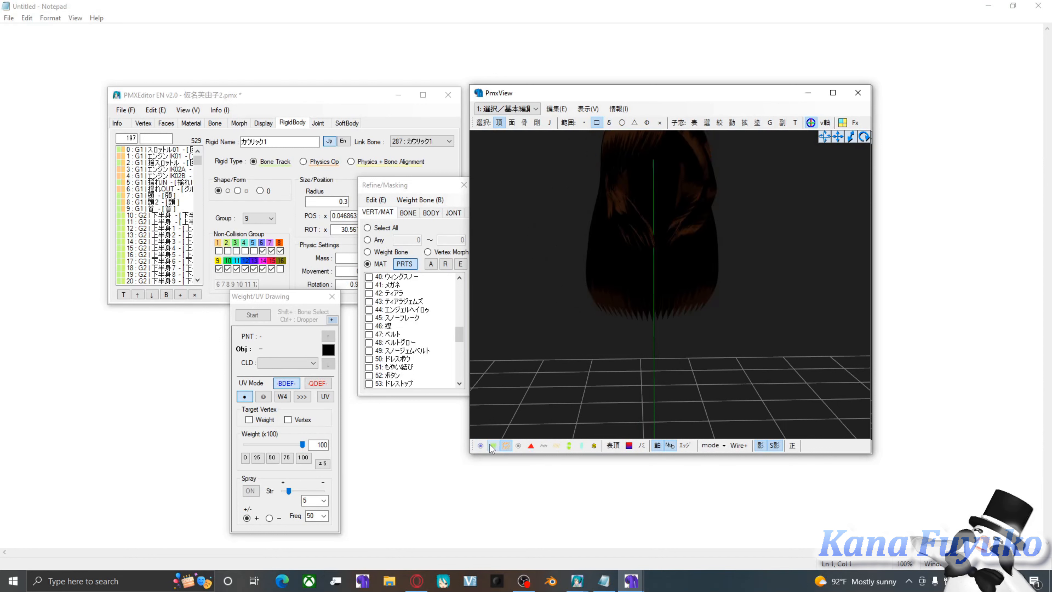
# Temporarily show the bones and examine how their chains run down to the tips of the long hair.
pyautogui.moveTo(648, 321); pyautogui.dragTo(607, 332, button='right')
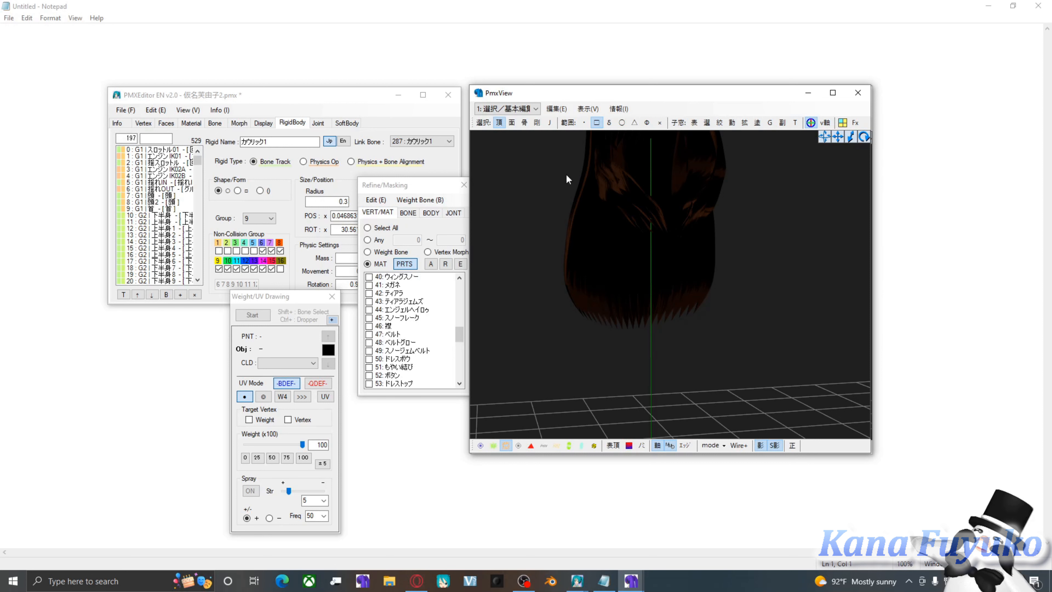
pyautogui.click(524, 123)
pyautogui.scroll(5, 617, 296)
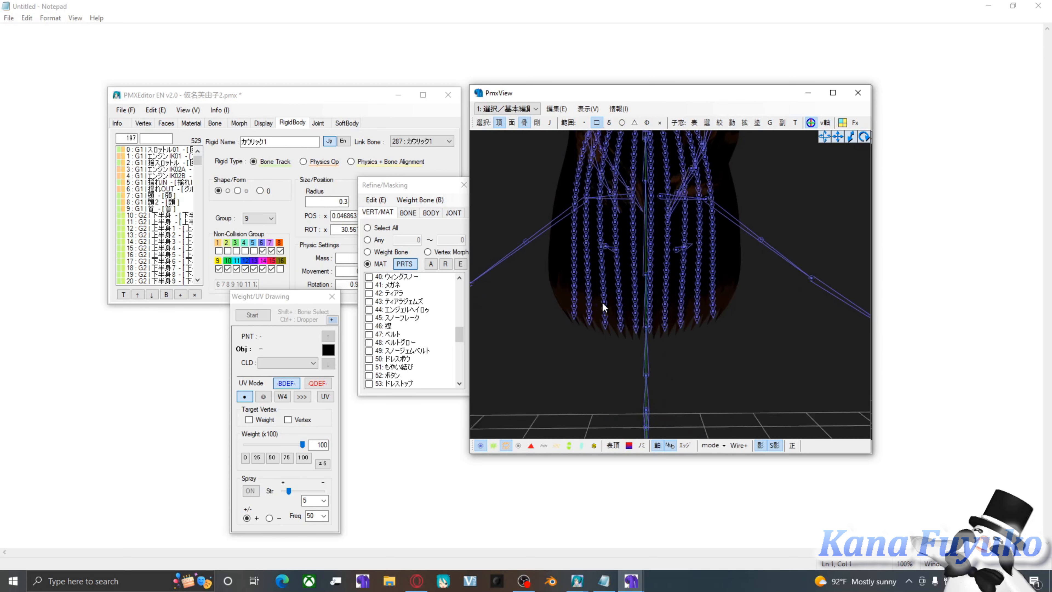
pyautogui.moveTo(760, 344); pyautogui.dragTo(730, 270, button='right')
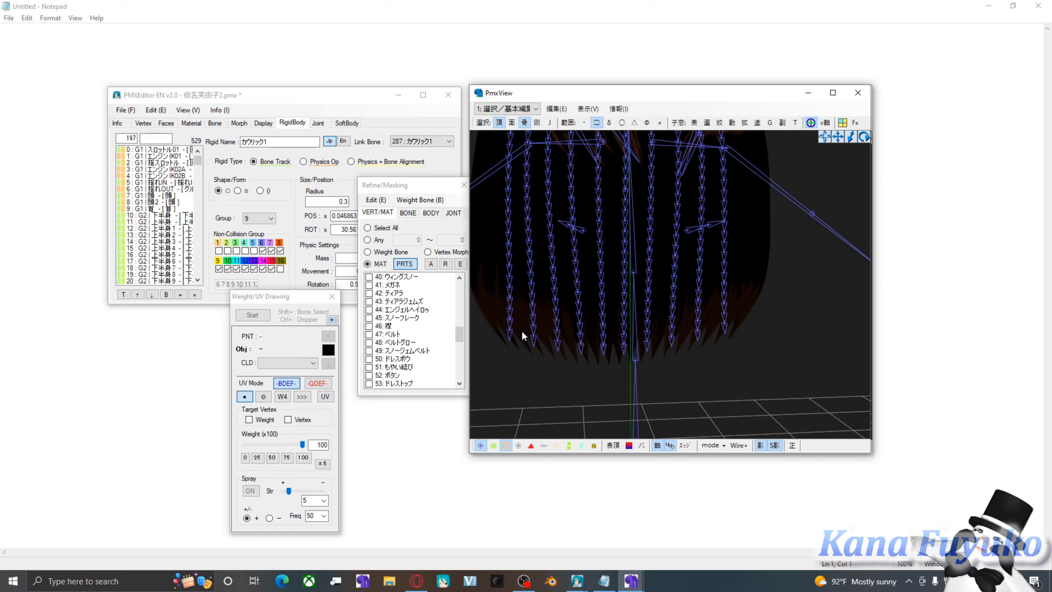
pyautogui.moveTo(751, 322); pyautogui.dragTo(768, 322, button='right')
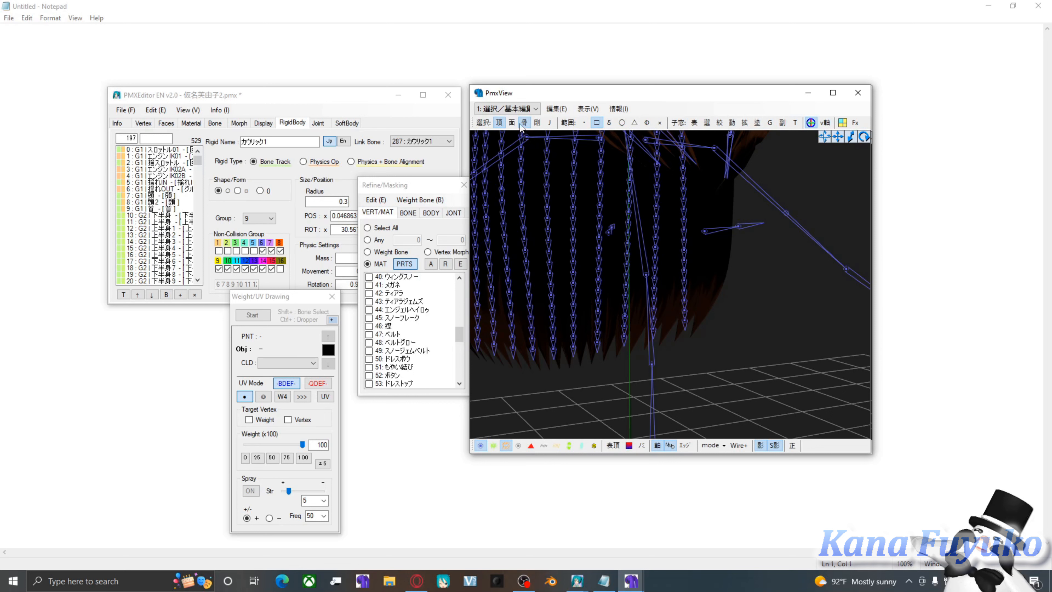
pyautogui.click(521, 125)
pyautogui.scroll(-4, 660, 311)
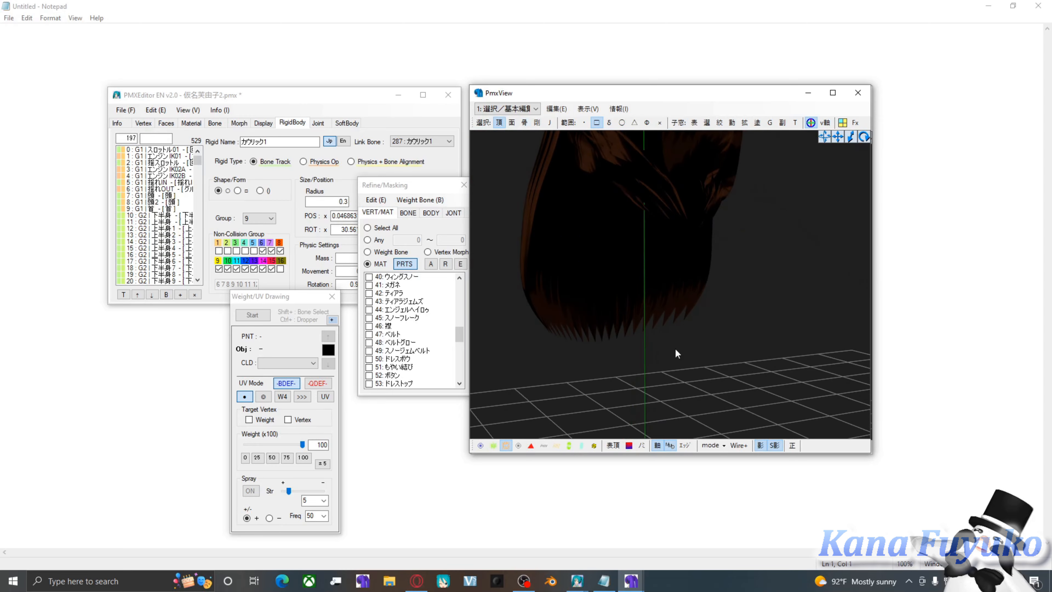
# Display the vertices and select the hair strands at the outer side edge of the long hair.
pyautogui.click(490, 447)
pyautogui.moveTo(669, 321)
pyautogui.mouseDown(button='right')
pyautogui.moveTo(652, 321)
pyautogui.moveTo(658, 332)
pyautogui.mouseUp(button='right')
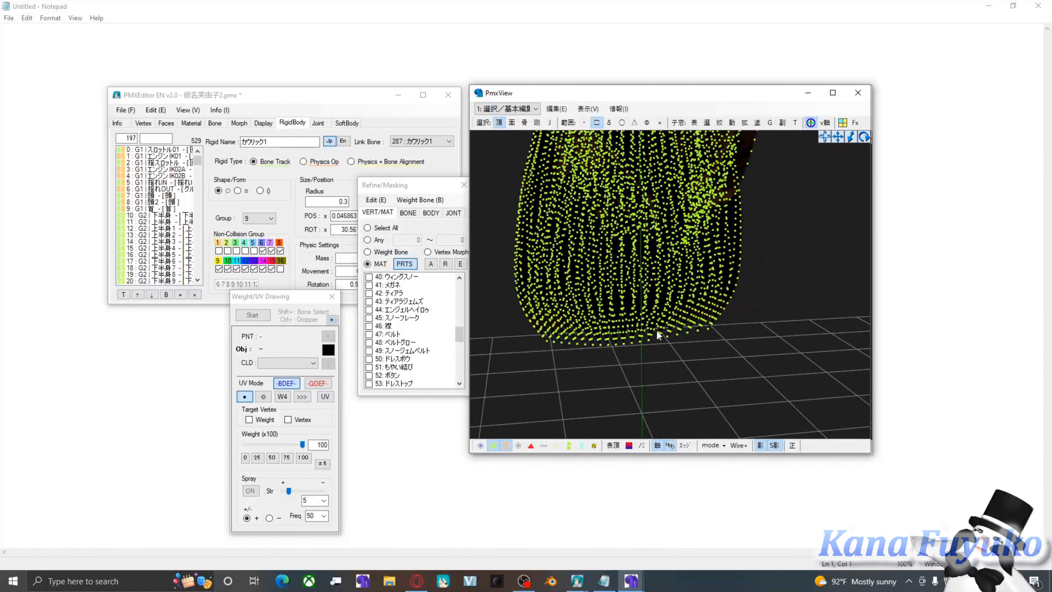
pyautogui.scroll(6, 659, 335)
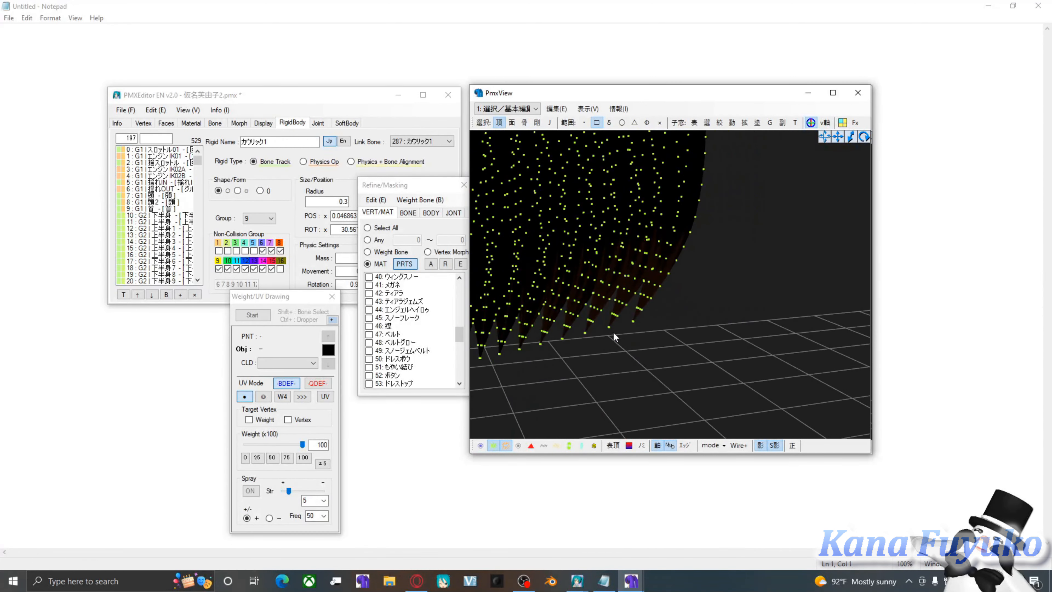
pyautogui.moveTo(606, 316); pyautogui.dragTo(662, 333)
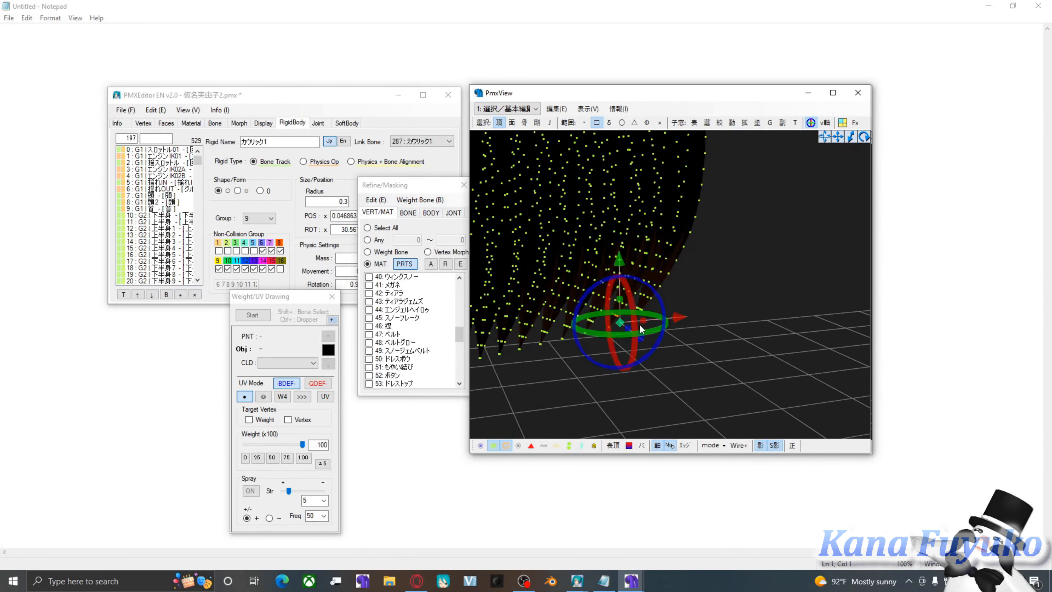
pyautogui.moveTo(677, 377)
pyautogui.keyDown('shift'); pyautogui.mouseDown()
pyautogui.moveTo(624, 319)
pyautogui.moveTo(629, 295)
pyautogui.mouseUp(); pyautogui.keyUp('shift')
pyautogui.keyDown('shift'); pyautogui.moveTo(697, 334); pyautogui.dragTo(642, 287); pyautogui.keyUp('shift')
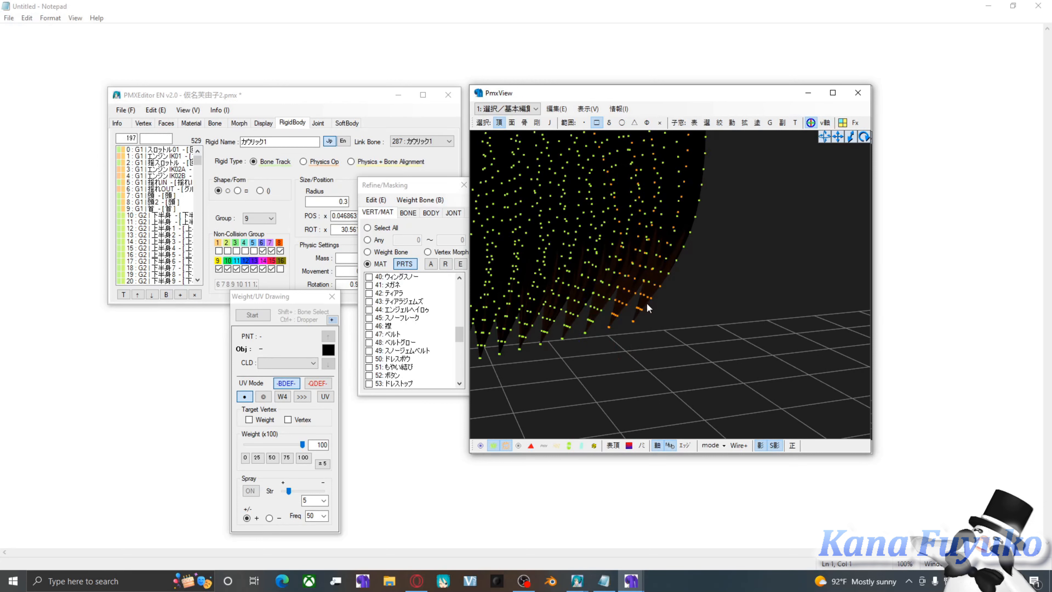
pyautogui.scroll(-5, 646, 311)
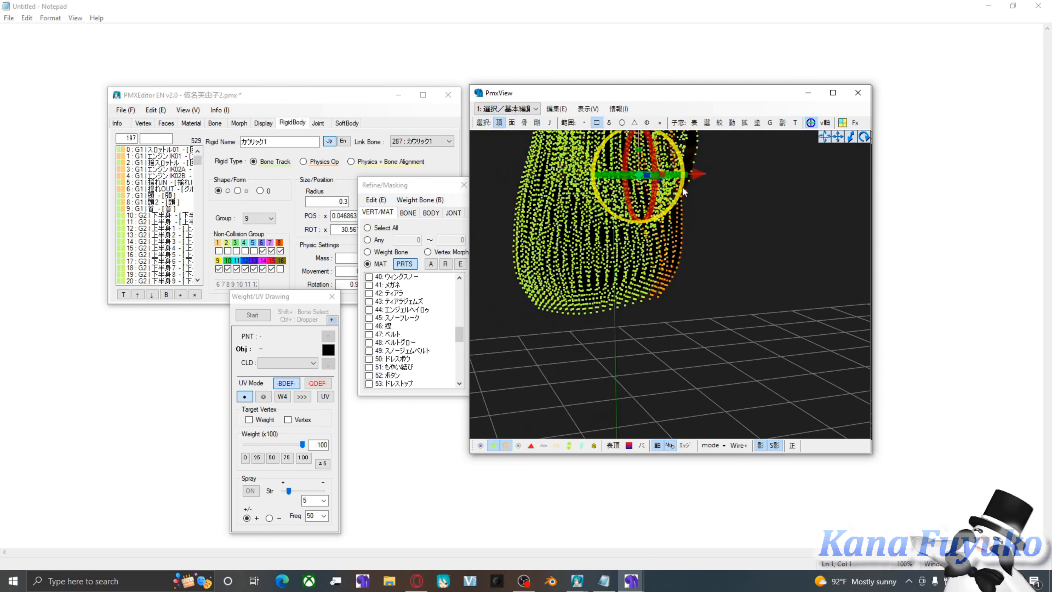
# Try pulling the selected strands sideways along X away from the long hair, undo the move and clear the selection.
pyautogui.moveTo(700, 173); pyautogui.dragTo(846, 188)
pyautogui.scroll(-3, 700, 275)
pyautogui.moveTo(695, 279); pyautogui.dragTo(618, 345, button='middle')
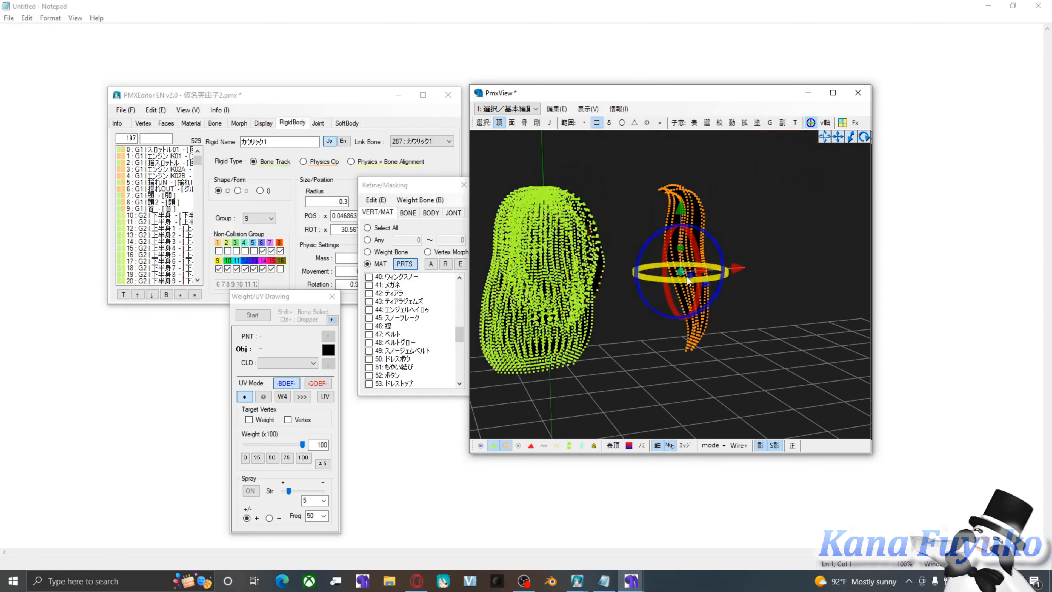
pyautogui.hotkey('ctrl', 'z')
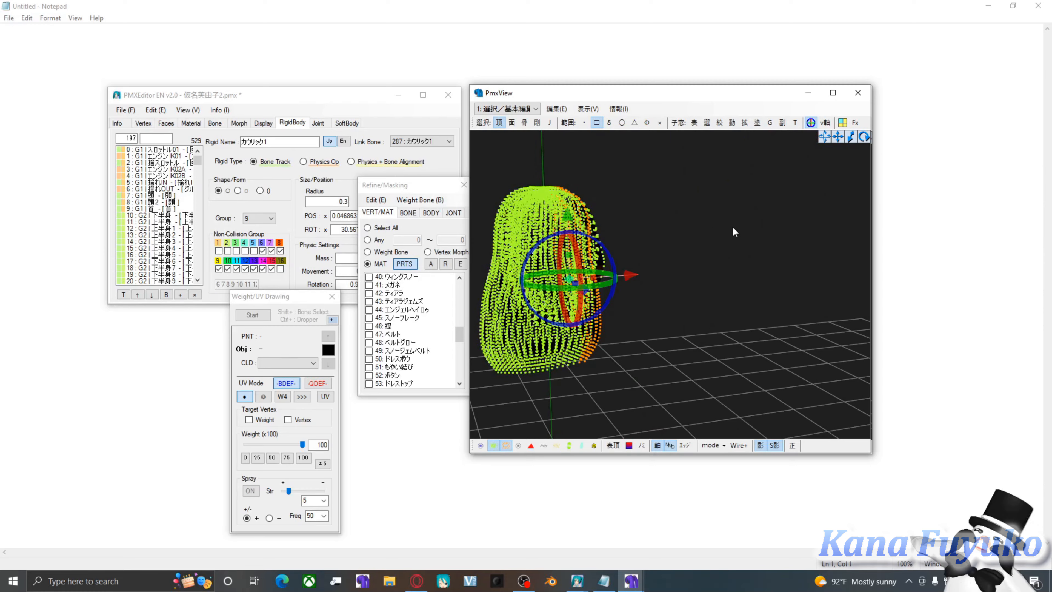
pyautogui.scroll(3, 631, 327)
pyautogui.moveTo(589, 334); pyautogui.dragTo(729, 291, button='middle')
pyautogui.click(735, 347)
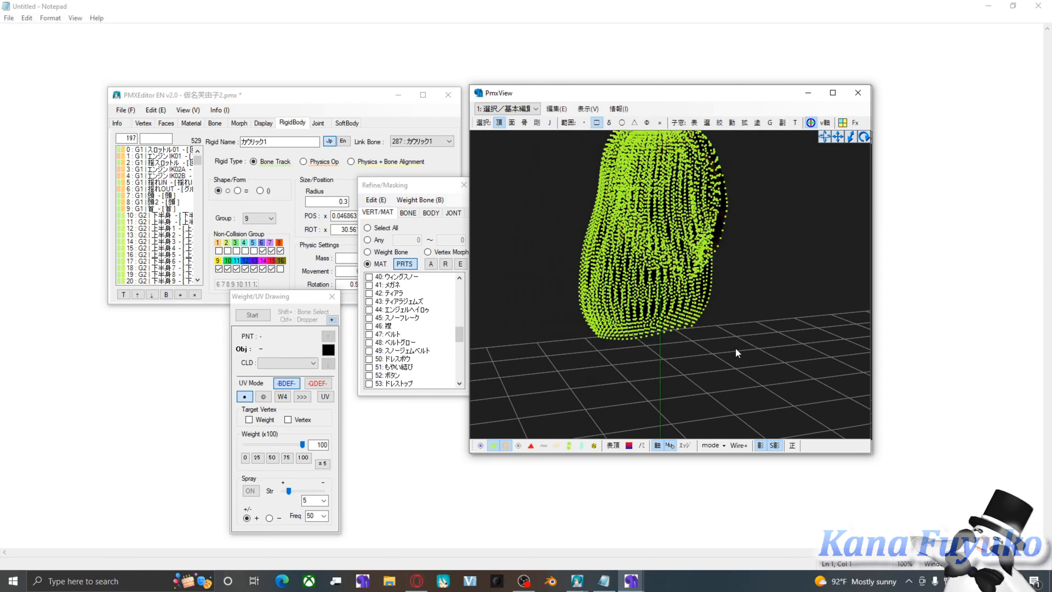
# Select one narrow strand near the outer lower corner of the long hair, including all vertices connected to its tip.
pyautogui.scroll(6, 735, 346)
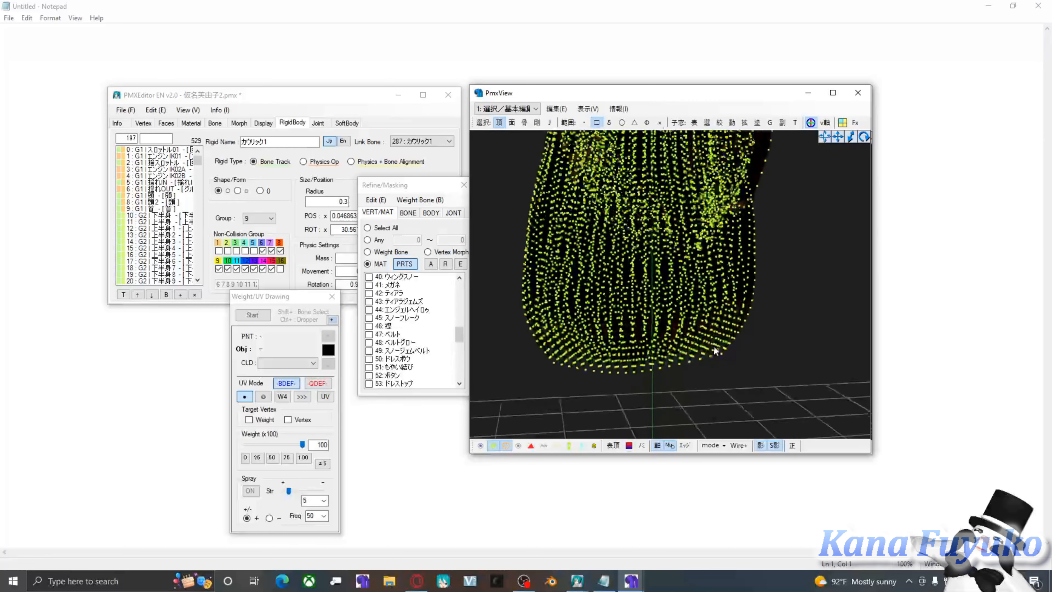
pyautogui.scroll(2, 690, 360)
pyautogui.scroll(-1, 691, 361)
pyautogui.moveTo(684, 351); pyautogui.dragTo(682, 344, button='middle')
pyautogui.scroll(1, 607, 296)
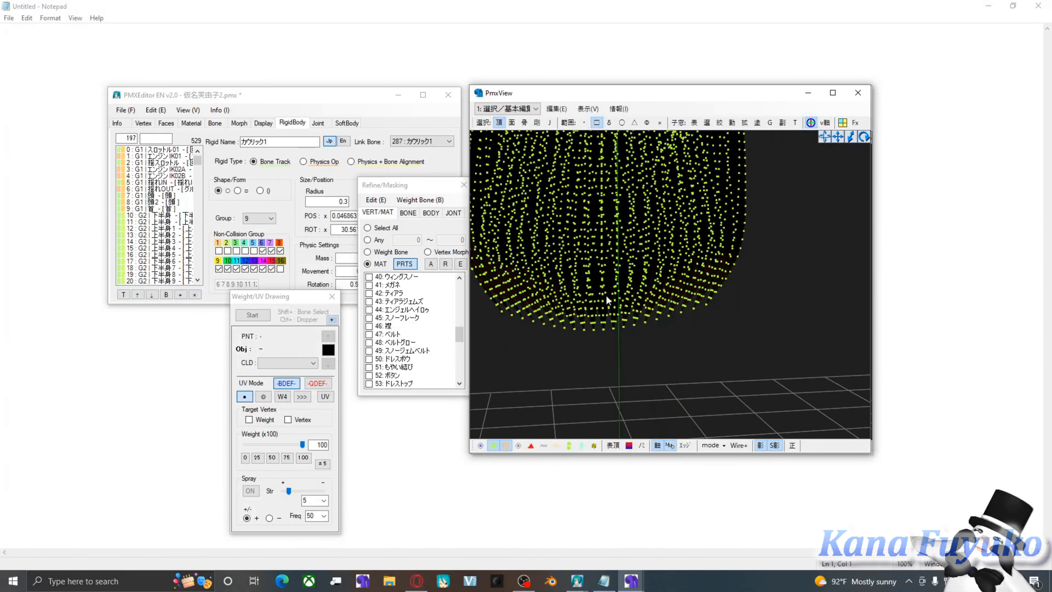
pyautogui.moveTo(738, 312); pyautogui.dragTo(745, 311, button='right')
pyautogui.scroll(3, 746, 311)
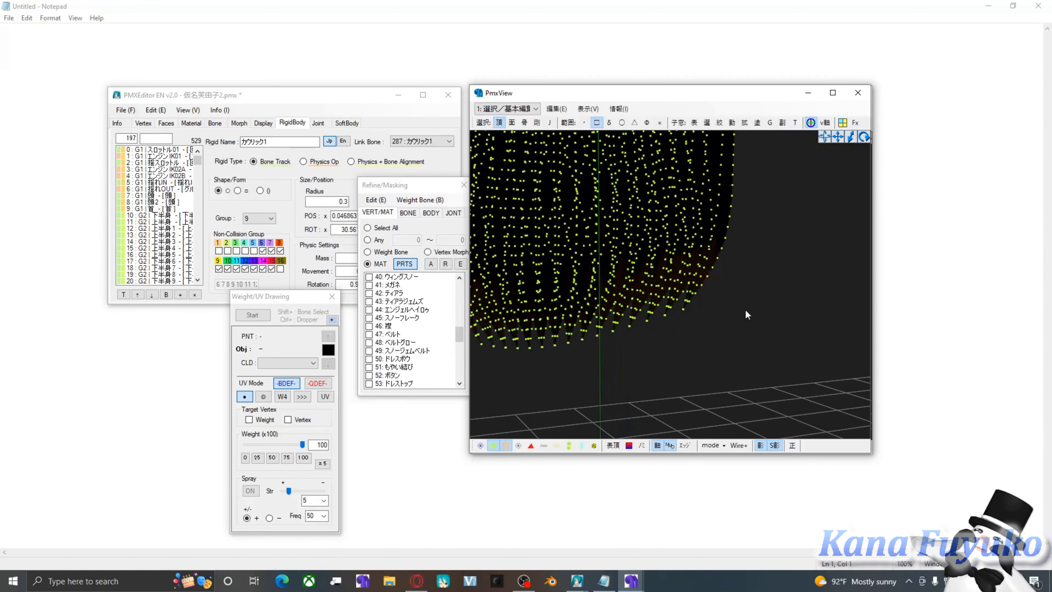
pyautogui.scroll(-3, 598, 299)
pyautogui.scroll(5, 633, 327)
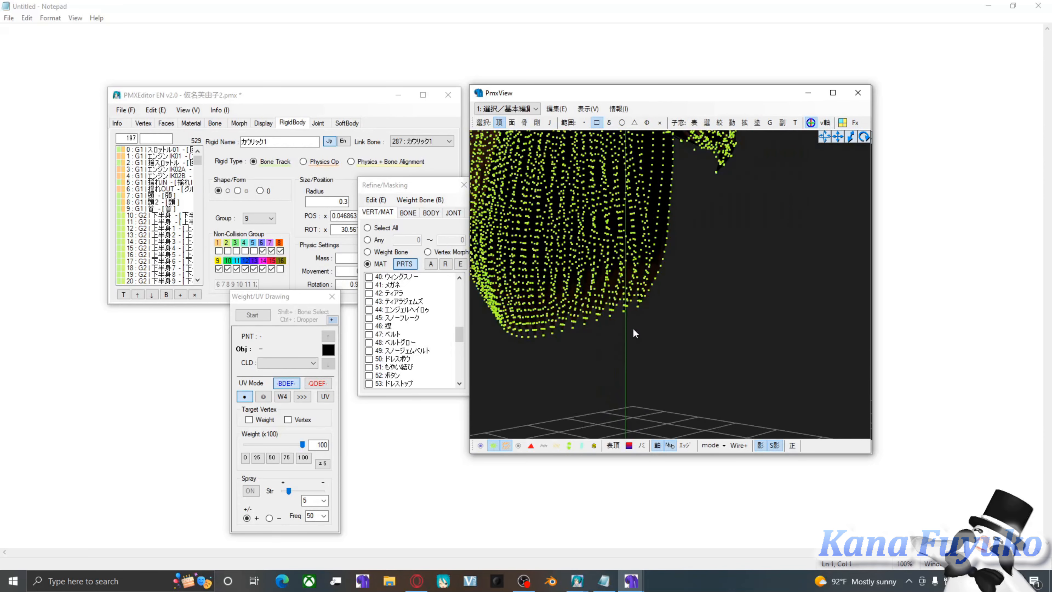
pyautogui.scroll(-5, 618, 349)
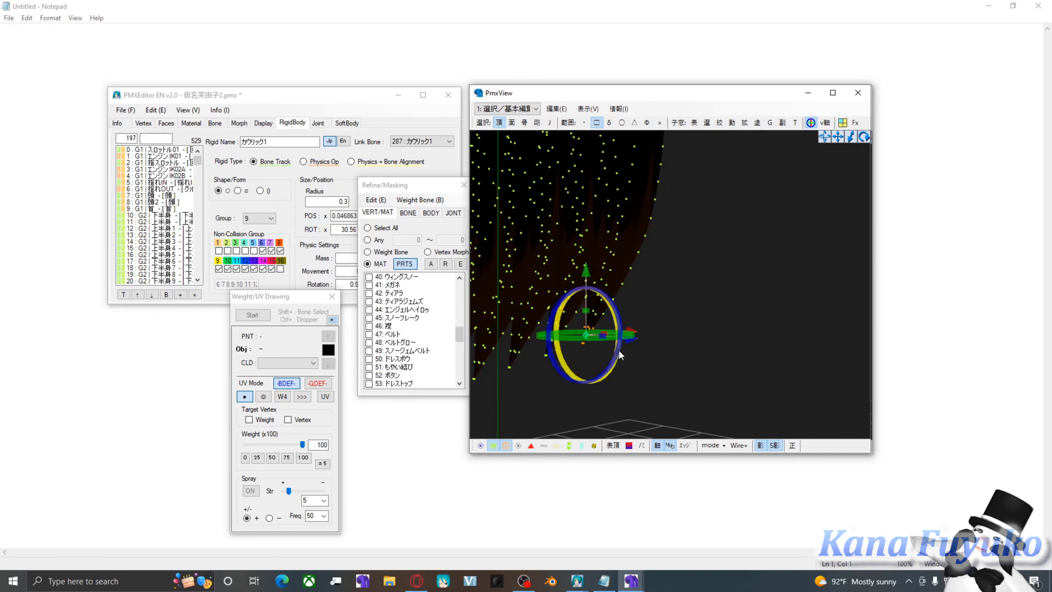
pyautogui.scroll(3, 623, 343)
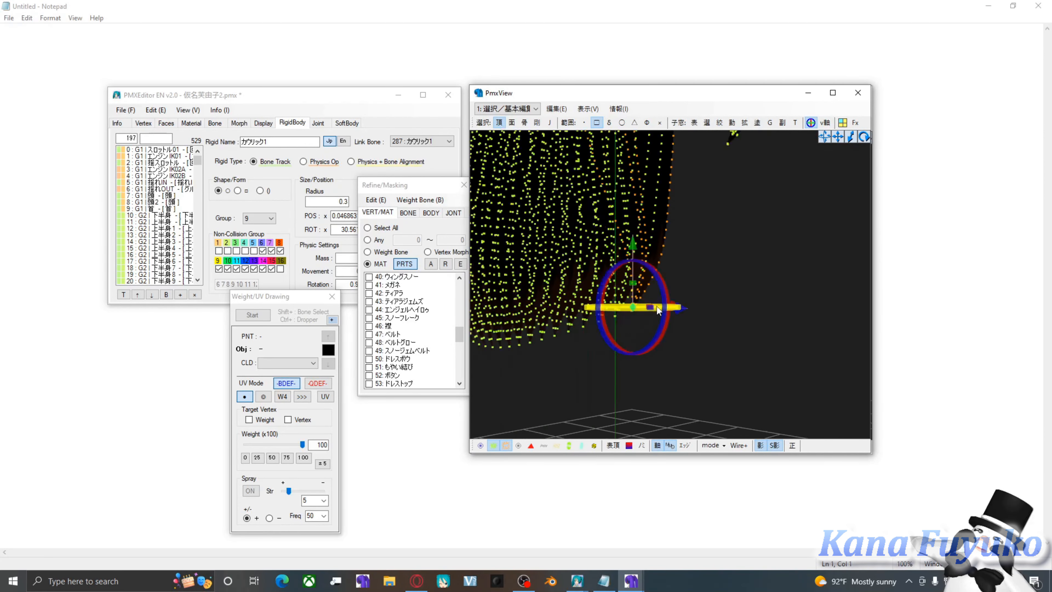
pyautogui.scroll(-3, 657, 306)
# Try moving the selected strand sideways along X, well clear of the long hair, and undo the move.
pyautogui.rightClick(649, 300)
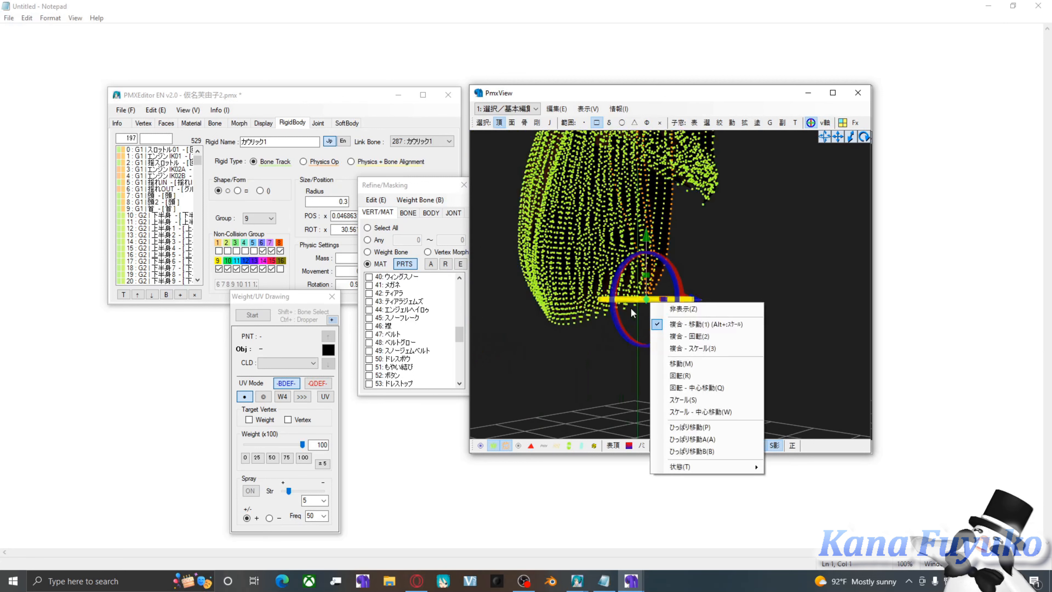
pyautogui.moveTo(626, 308); pyautogui.dragTo(574, 300, button='right')
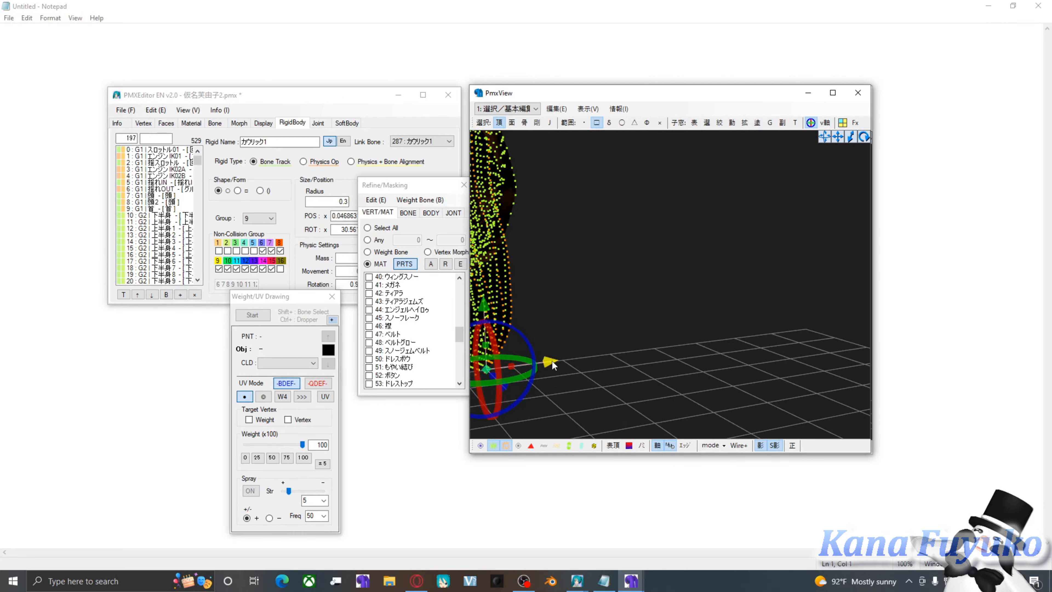
pyautogui.moveTo(550, 362); pyautogui.dragTo(734, 308)
pyautogui.moveTo(734, 308); pyautogui.dragTo(546, 293, button='right')
pyautogui.moveTo(546, 293); pyautogui.dragTo(581, 286, button='middle')
pyautogui.hotkey('ctrl', 'z')
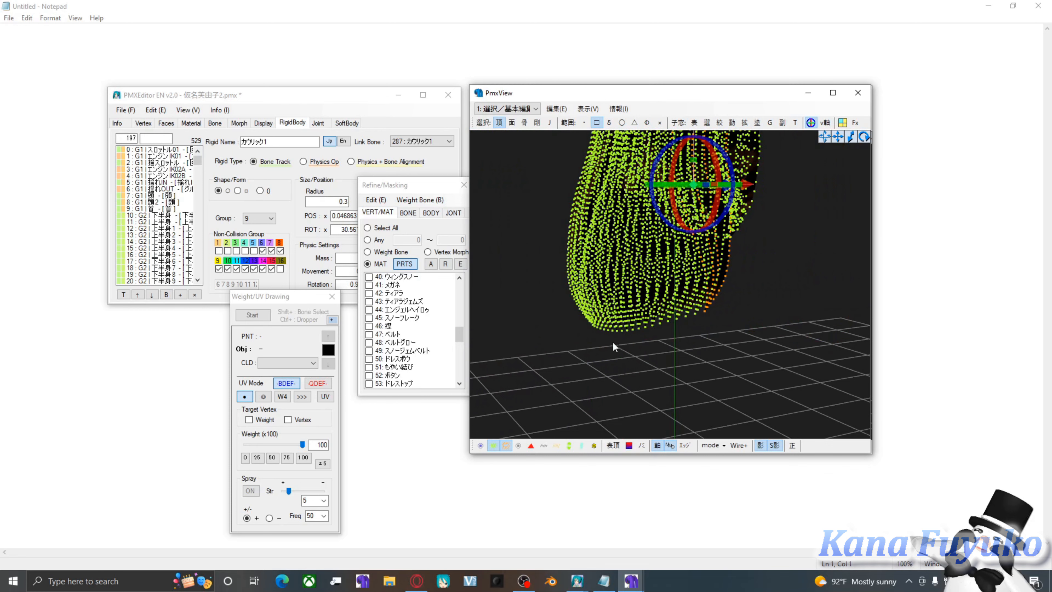
# Clear the selection and select another pointed strand at the outer lower edge, extending from its tip to all connected vertices.
pyautogui.moveTo(612, 343); pyautogui.dragTo(706, 322, button='right')
pyautogui.scroll(3, 679, 327)
pyautogui.scroll(-2, 707, 322)
pyautogui.moveTo(707, 322); pyautogui.dragTo(685, 328, button='middle')
pyautogui.scroll(2, 688, 328)
pyautogui.scroll(3, 685, 329)
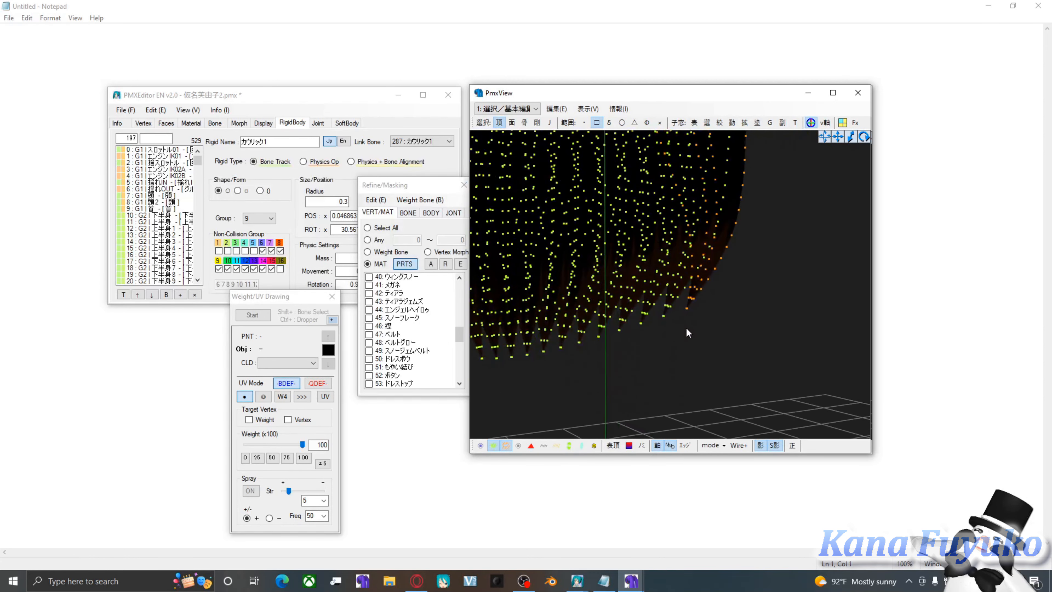
pyautogui.scroll(-3, 580, 277)
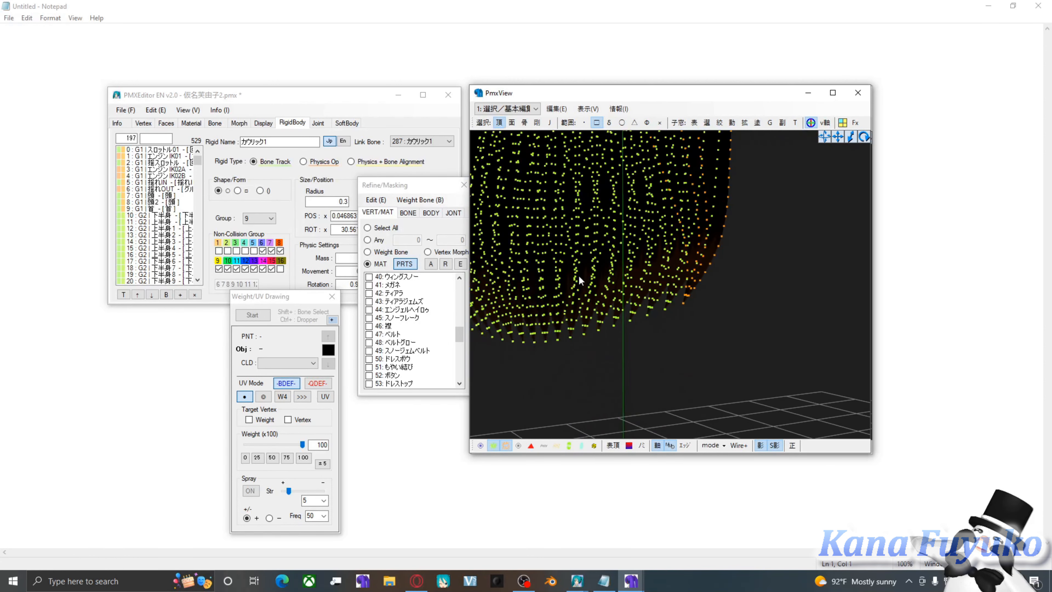
pyautogui.scroll(4, 578, 280)
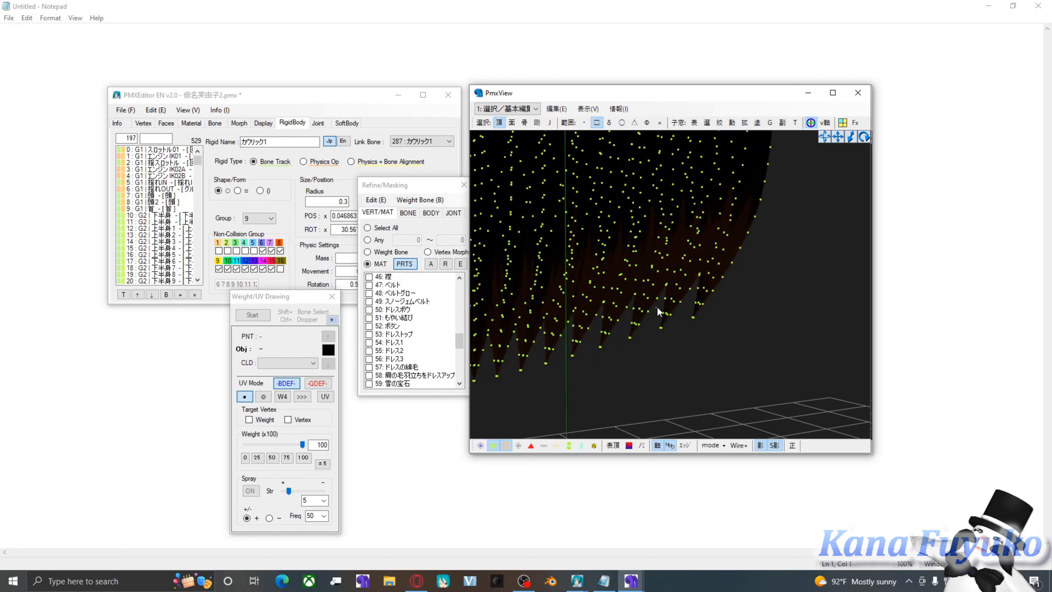
pyautogui.moveTo(657, 306); pyautogui.dragTo(720, 333)
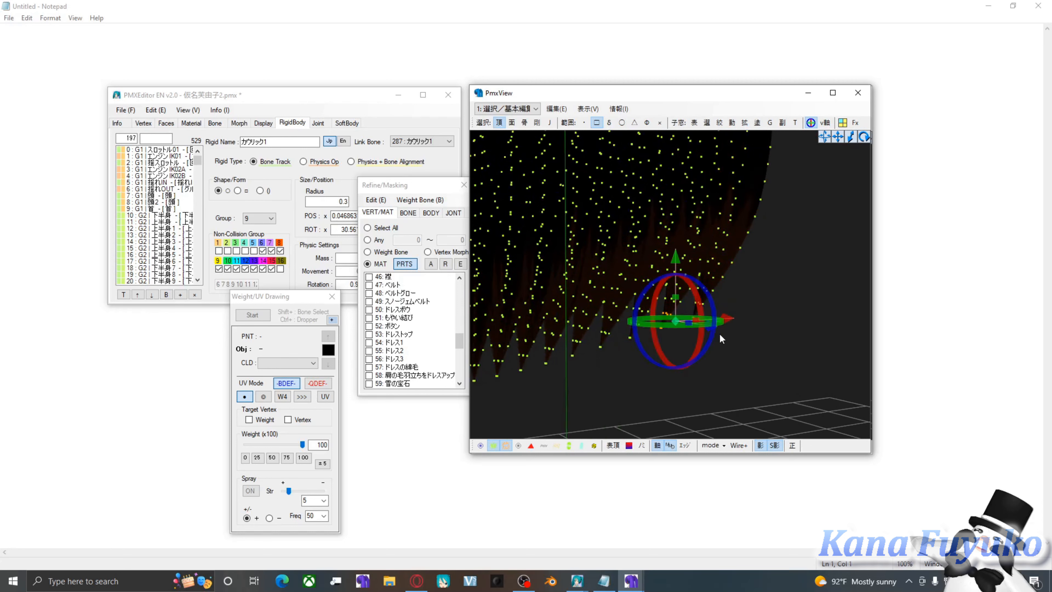
pyautogui.moveTo(784, 306); pyautogui.dragTo(662, 290)
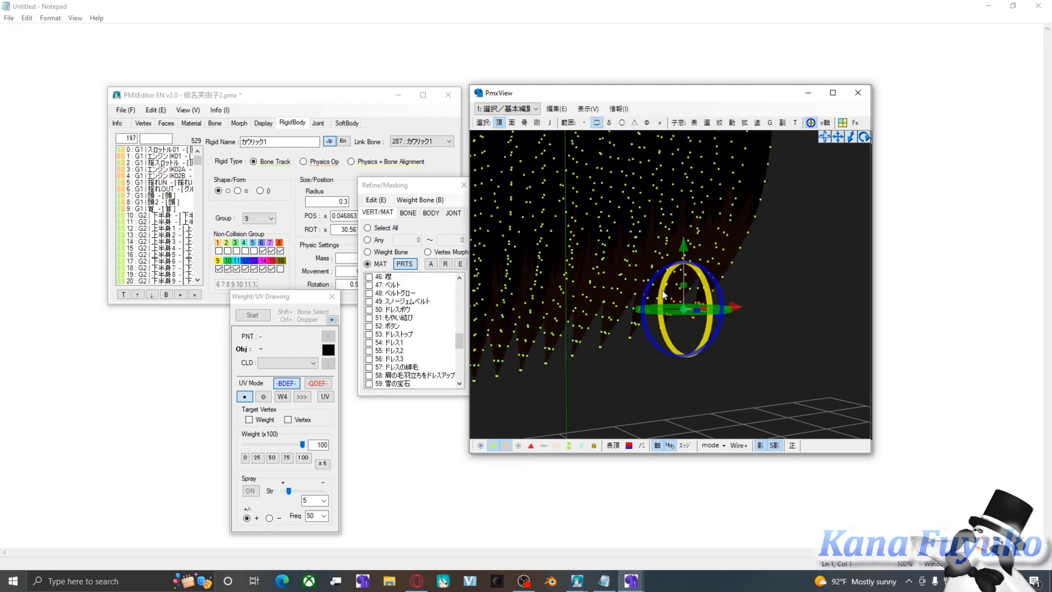
pyautogui.scroll(-3, 677, 296)
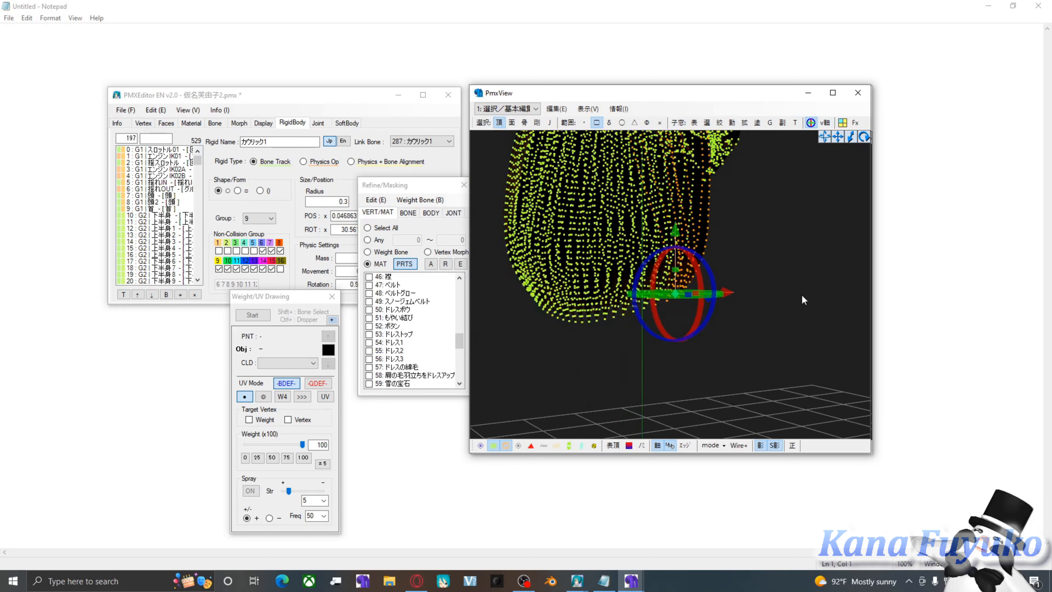
# Try pulling this second strand outward along X to separate it from the hair, and undo the move.
pyautogui.moveTo(803, 300); pyautogui.dragTo(635, 358, button='right')
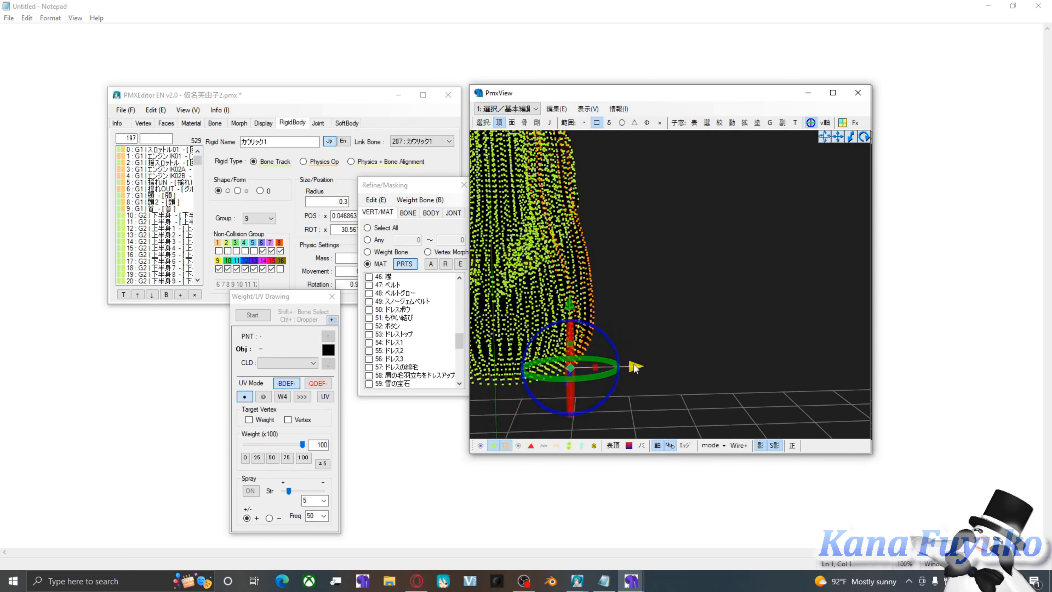
pyautogui.moveTo(632, 365); pyautogui.dragTo(721, 284)
pyautogui.moveTo(589, 320); pyautogui.dragTo(787, 319, button='right')
pyautogui.hotkey('ctrl', 'z')
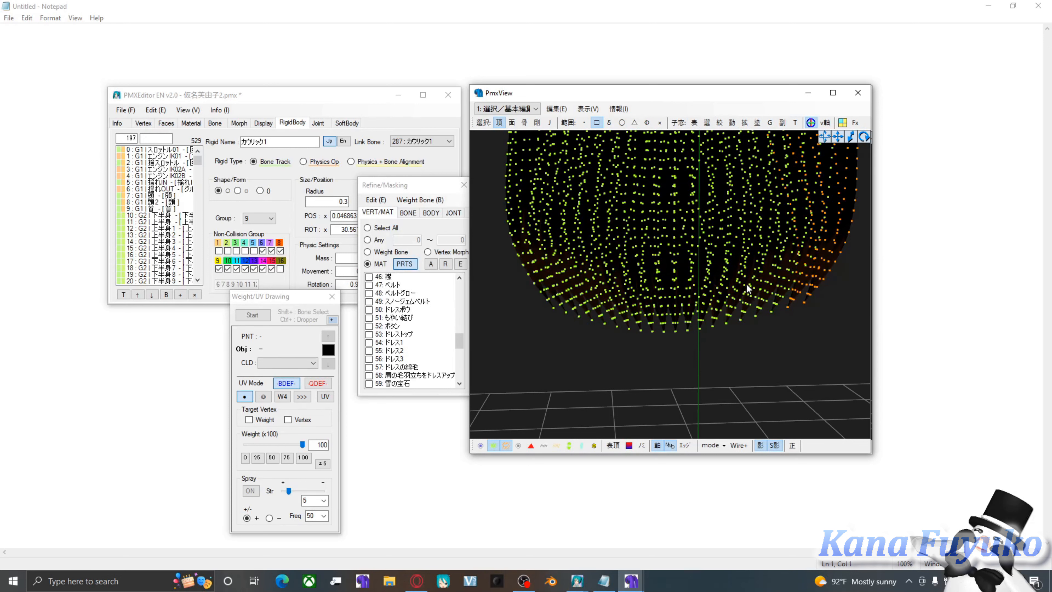
# Show the bones instead of the vertices, examine the bone chains across the long hair, and close the second model's view.
pyautogui.click(482, 446)
pyautogui.click(493, 446)
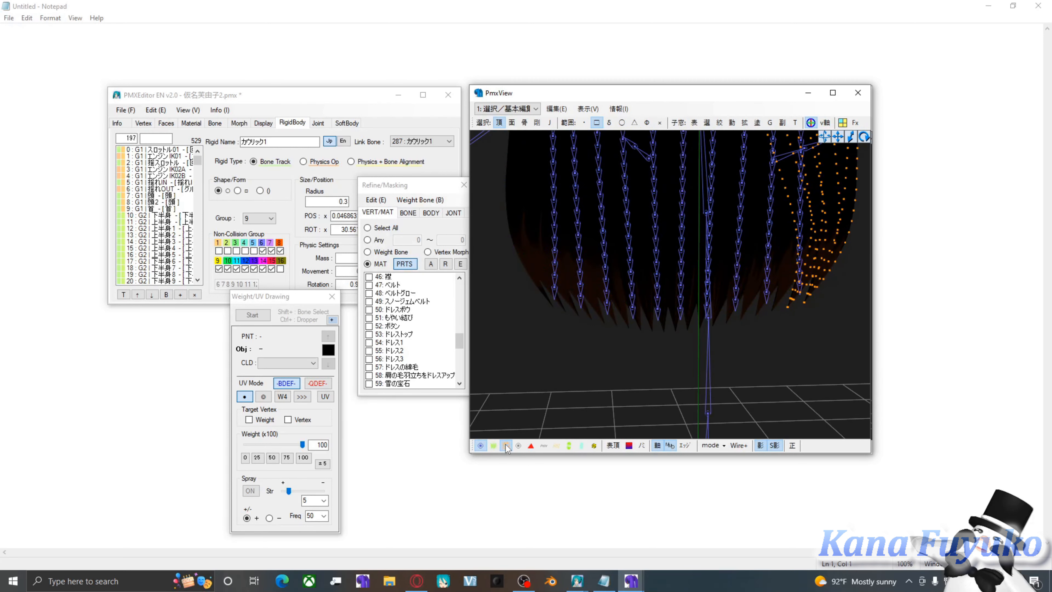
pyautogui.click(506, 446)
pyautogui.scroll(-5, 585, 289)
pyautogui.moveTo(585, 289); pyautogui.dragTo(594, 359, button='middle')
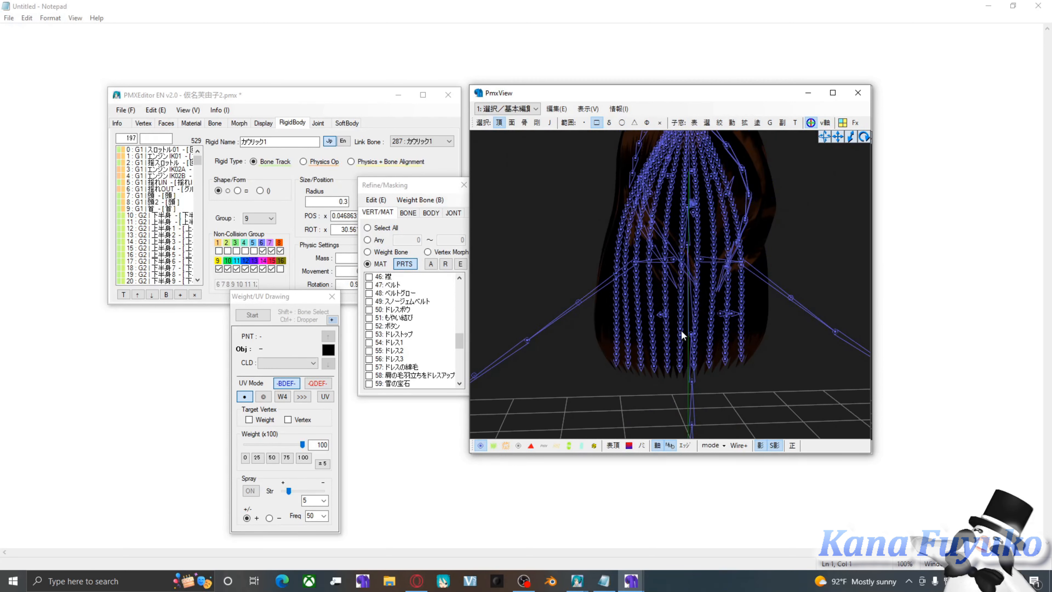
pyautogui.scroll(5, 664, 307)
pyautogui.moveTo(664, 309); pyautogui.dragTo(687, 196, button='right')
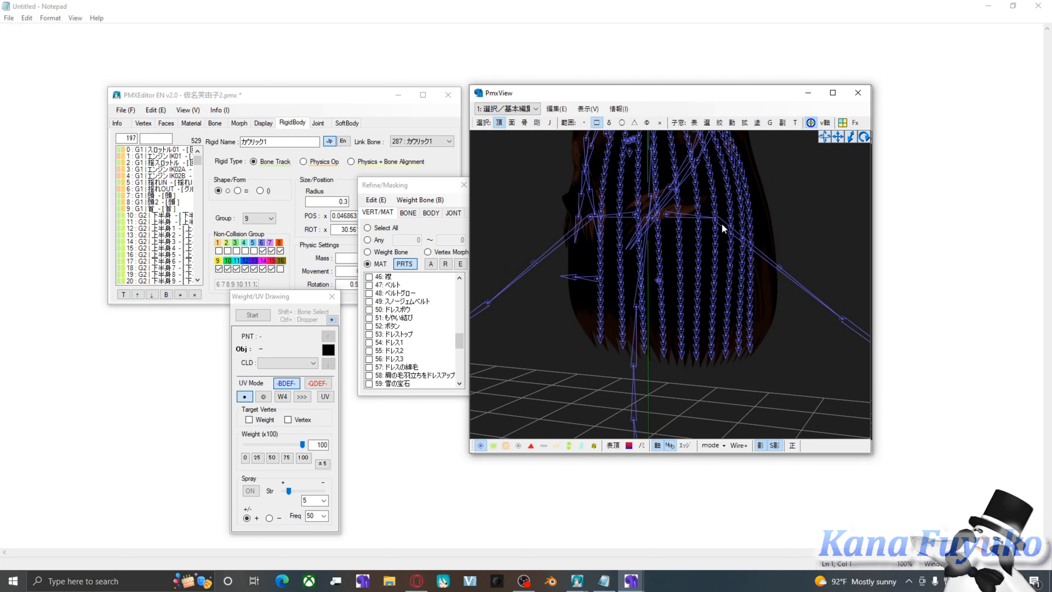
pyautogui.moveTo(710, 257); pyautogui.dragTo(712, 321, button='right')
pyautogui.scroll(3, 690, 323)
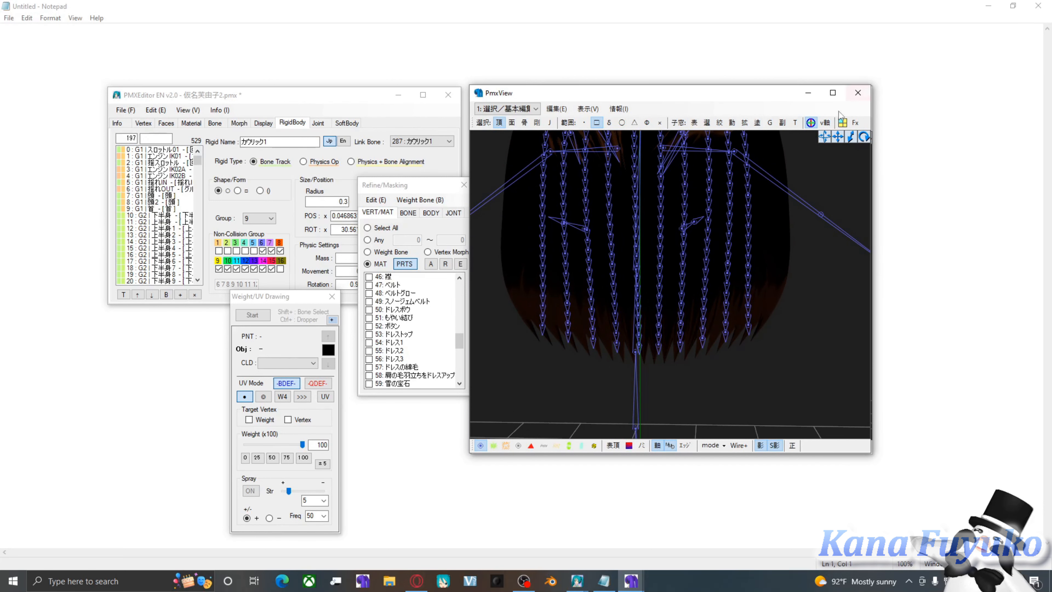
pyautogui.click(857, 93)
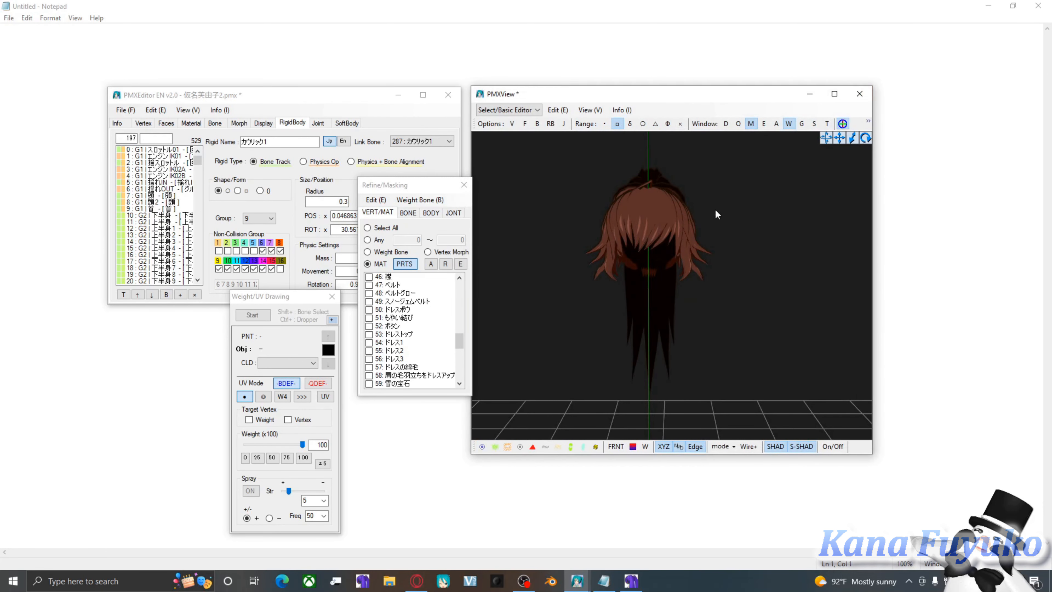
# Open the Automatic Curved Surface Plug-in (Skirt Plug-in) for the ponytail model and set its object model to PMX Model.
pyautogui.moveTo(592, 323); pyautogui.dragTo(656, 261, button='right')
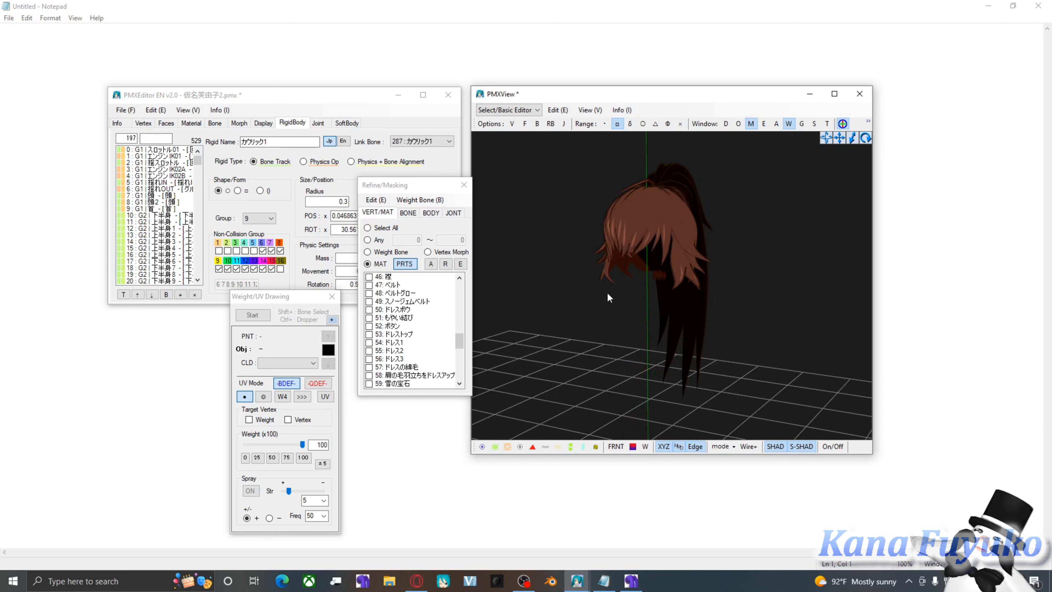
pyautogui.moveTo(606, 292); pyautogui.dragTo(619, 297, button='right')
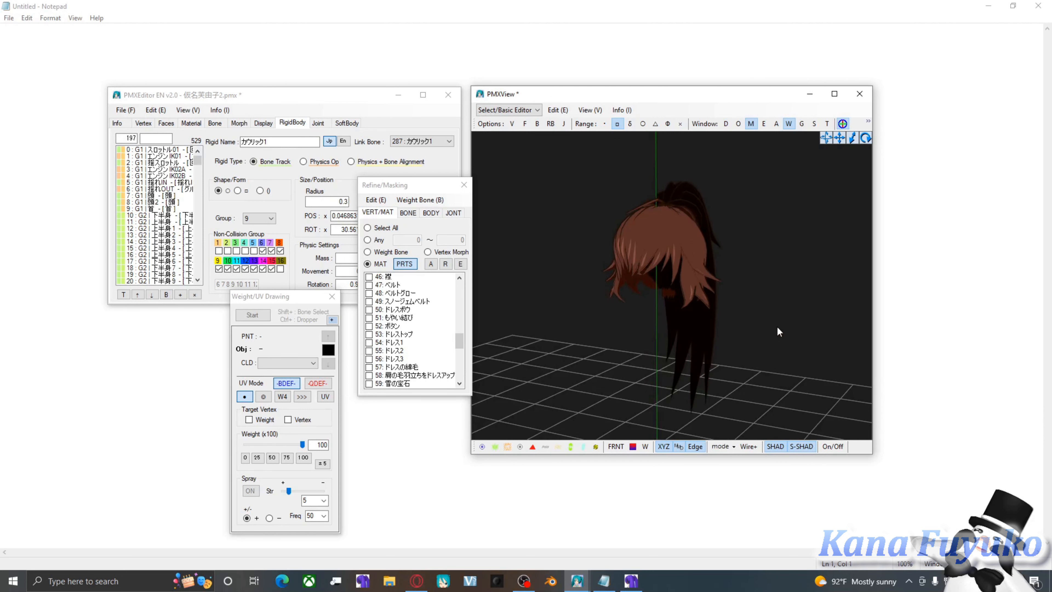
pyautogui.moveTo(696, 341); pyautogui.dragTo(680, 340, button='right')
pyautogui.click(155, 110)
pyautogui.moveTo(220, 299)
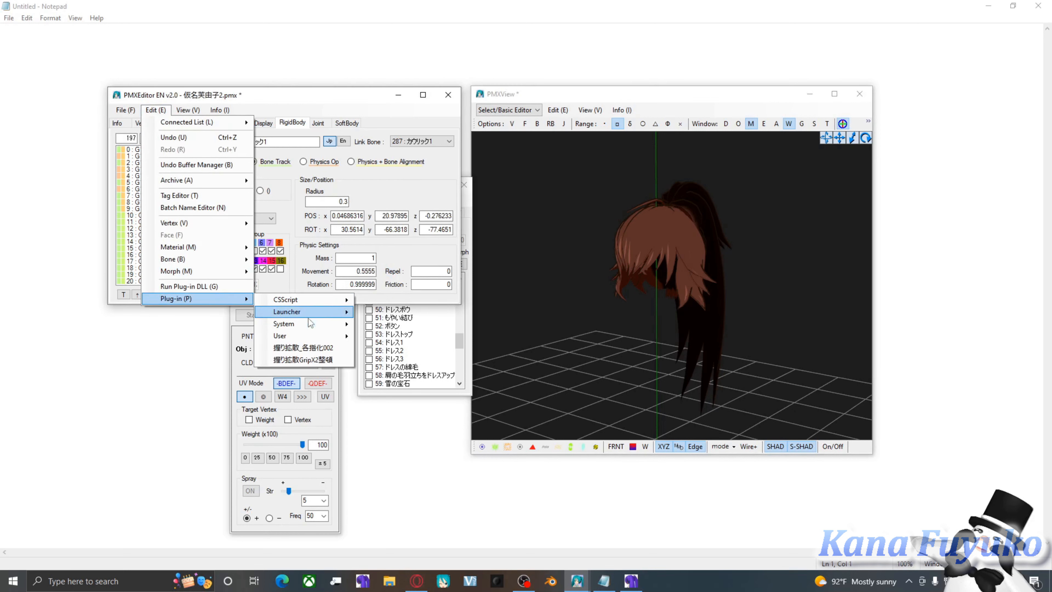
pyautogui.moveTo(305, 339)
pyautogui.moveTo(435, 493)
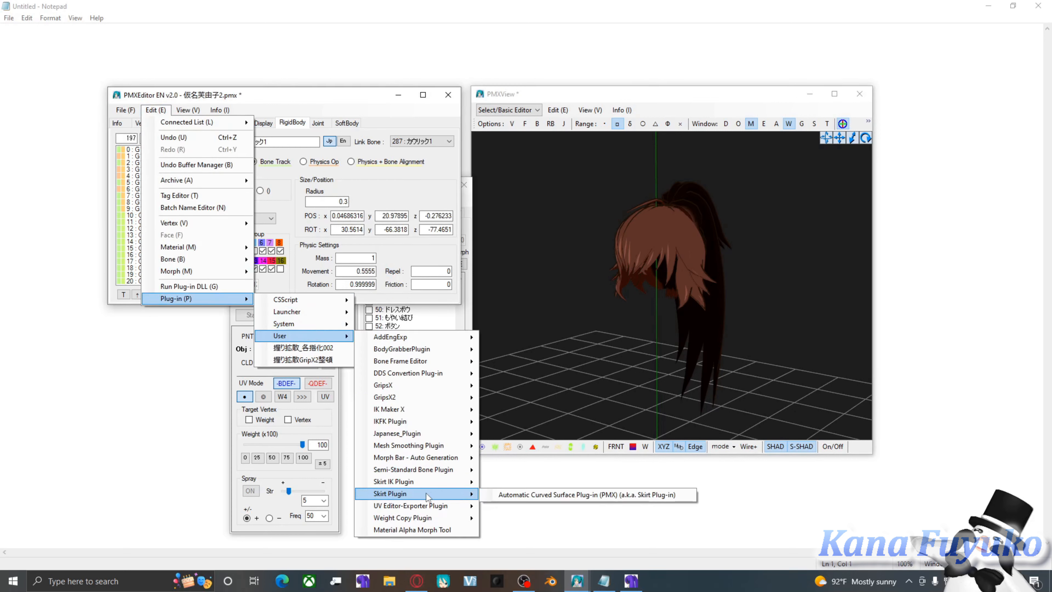
pyautogui.click(527, 498)
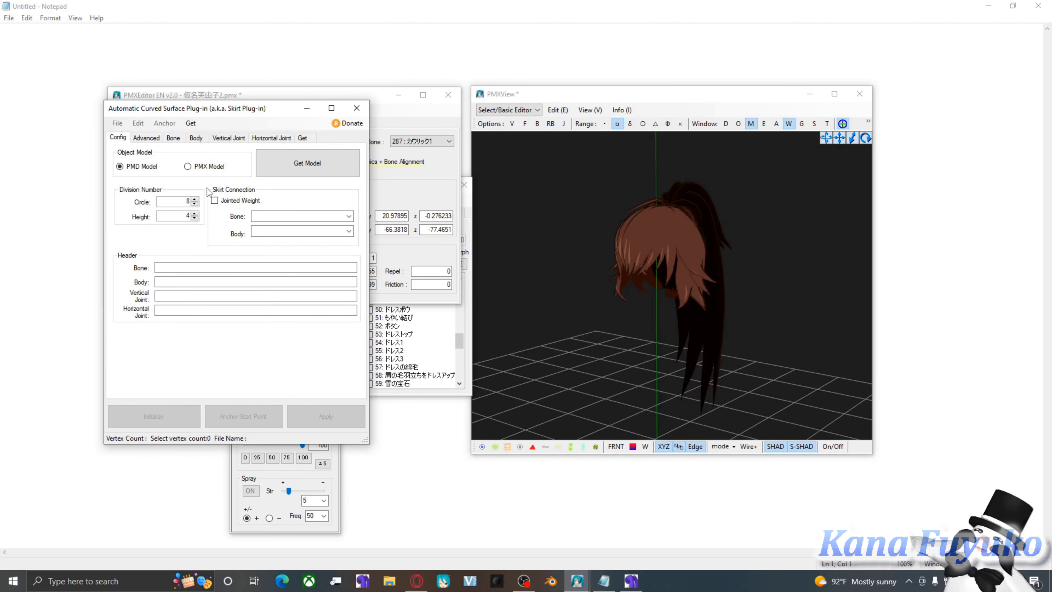
pyautogui.click(197, 170)
# Hide materials 61: 髪 and 64: ヘアハイライト, leaving only the ponytail materials 62: New and 65: New displayed.
pyautogui.moveTo(638, 302); pyautogui.dragTo(606, 303, button='right')
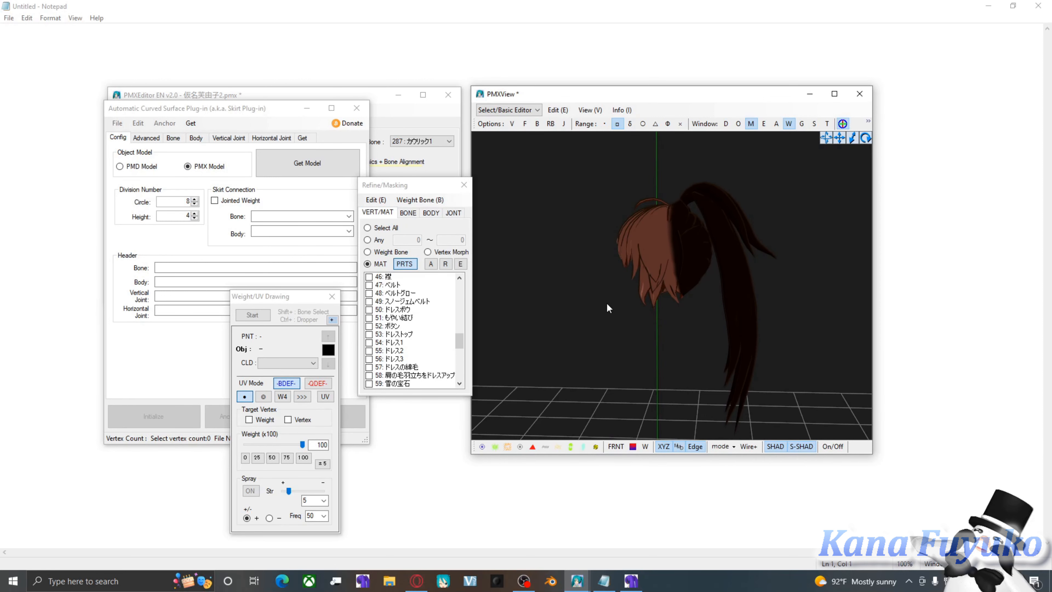
pyautogui.moveTo(607, 303); pyautogui.dragTo(538, 240, button='middle')
pyautogui.click(413, 188)
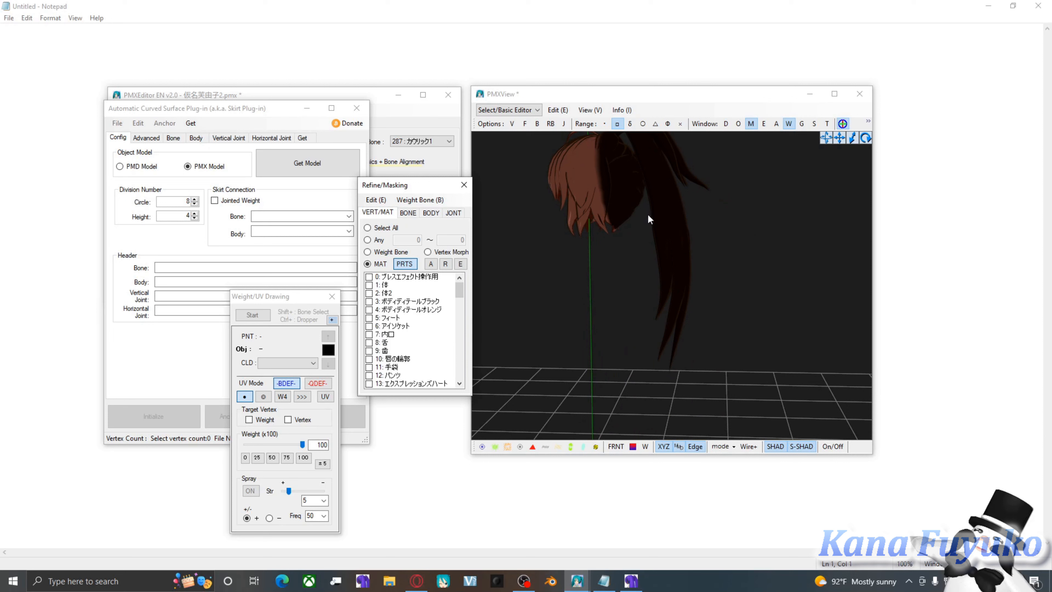
pyautogui.scroll(-18, 406, 331)
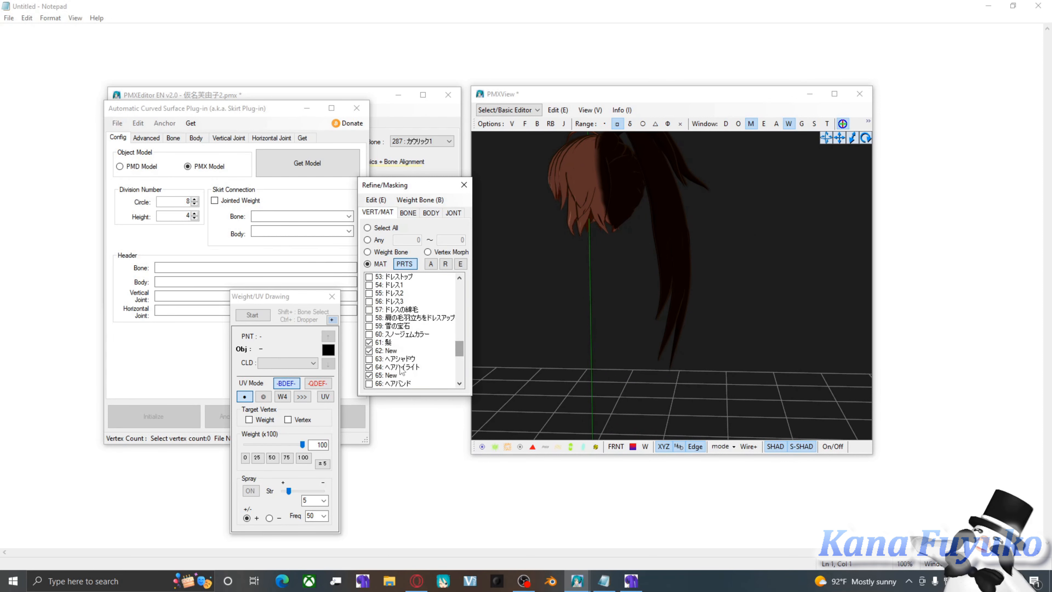
pyautogui.click(395, 343)
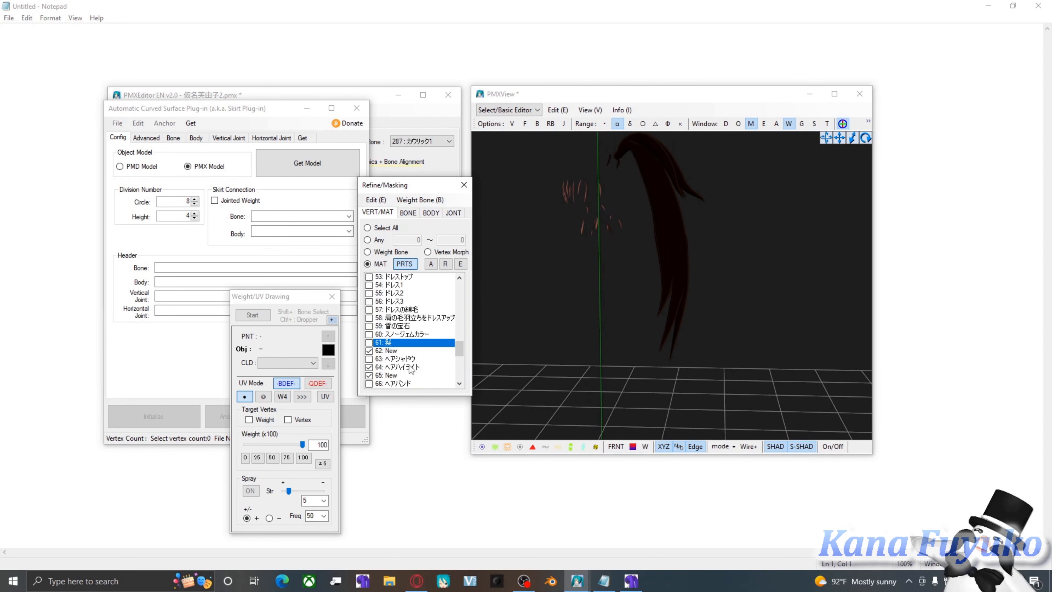
pyautogui.click(400, 365)
pyautogui.scroll(-2, 622, 251)
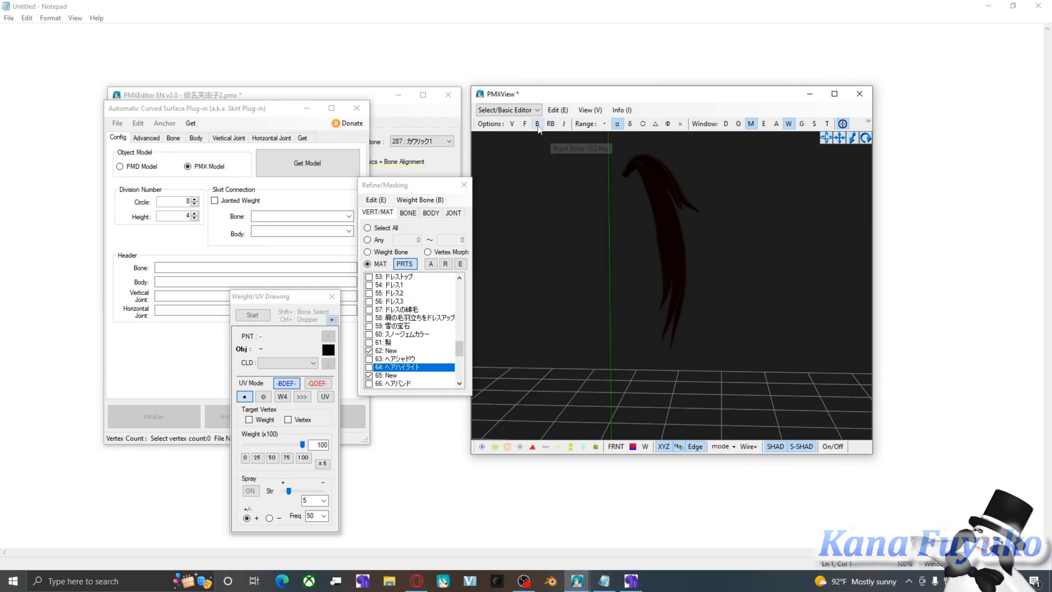
# Display the vertices and select the ponytail's vertices from just below its curved root down to the tips.
pyautogui.click(512, 124)
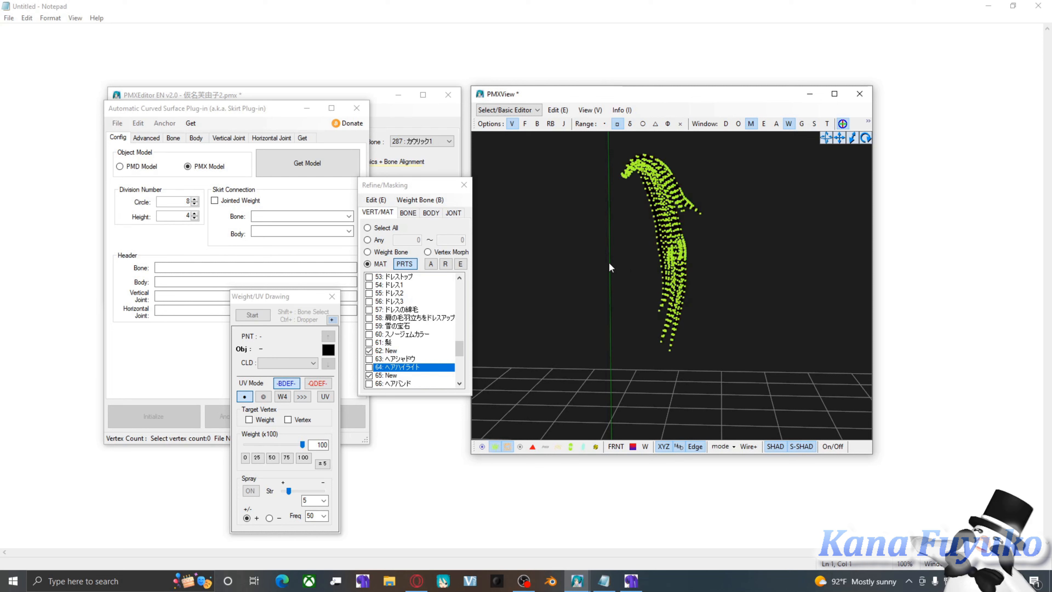
pyautogui.moveTo(636, 178); pyautogui.dragTo(763, 371)
pyautogui.scroll(2, 697, 259)
pyautogui.moveTo(697, 260); pyautogui.dragTo(719, 387, button='middle')
pyautogui.scroll(1, 718, 257)
pyautogui.scroll(2, 718, 257)
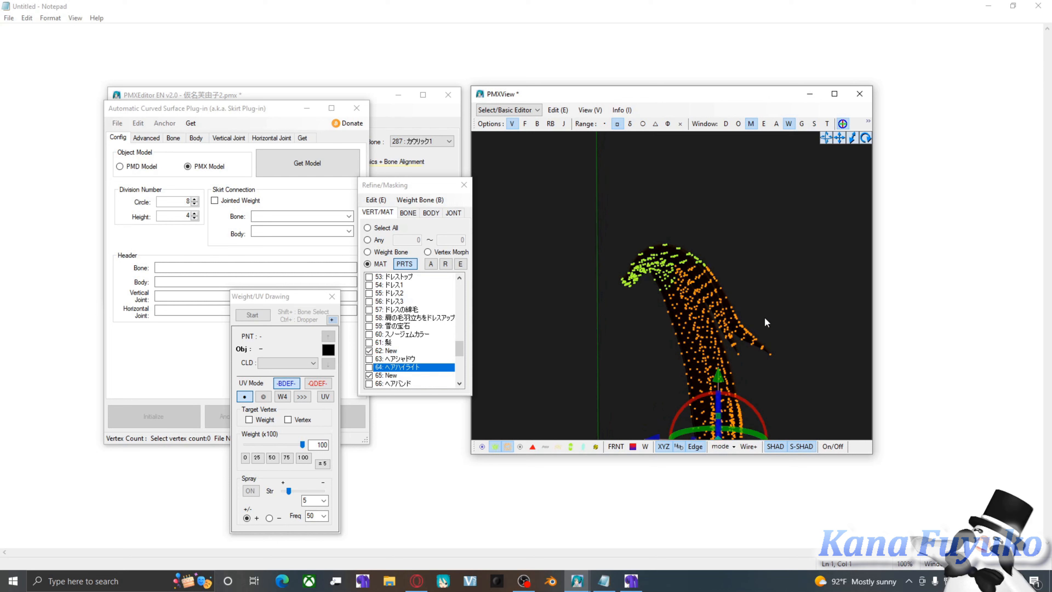
pyautogui.scroll(2, 697, 271)
pyautogui.scroll(-1, 655, 228)
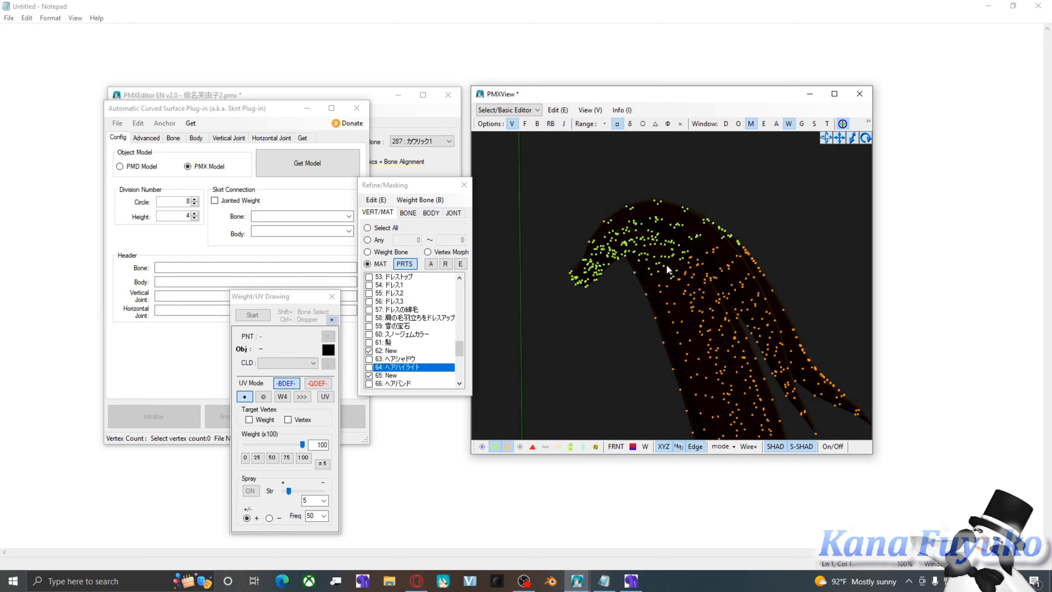
pyautogui.scroll(-7, 731, 313)
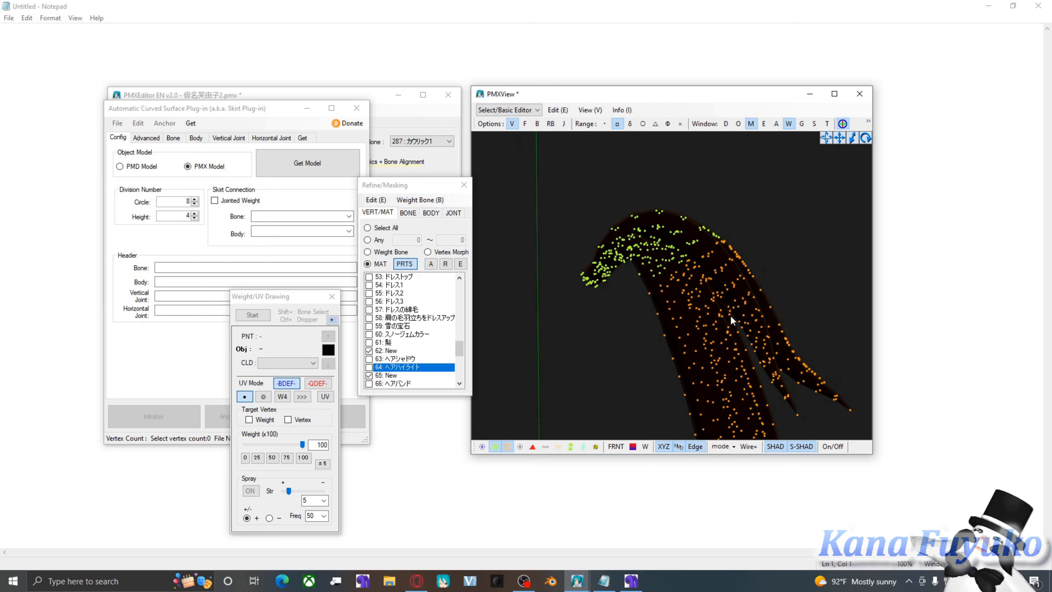
pyautogui.moveTo(690, 336); pyautogui.dragTo(689, 298, button='right')
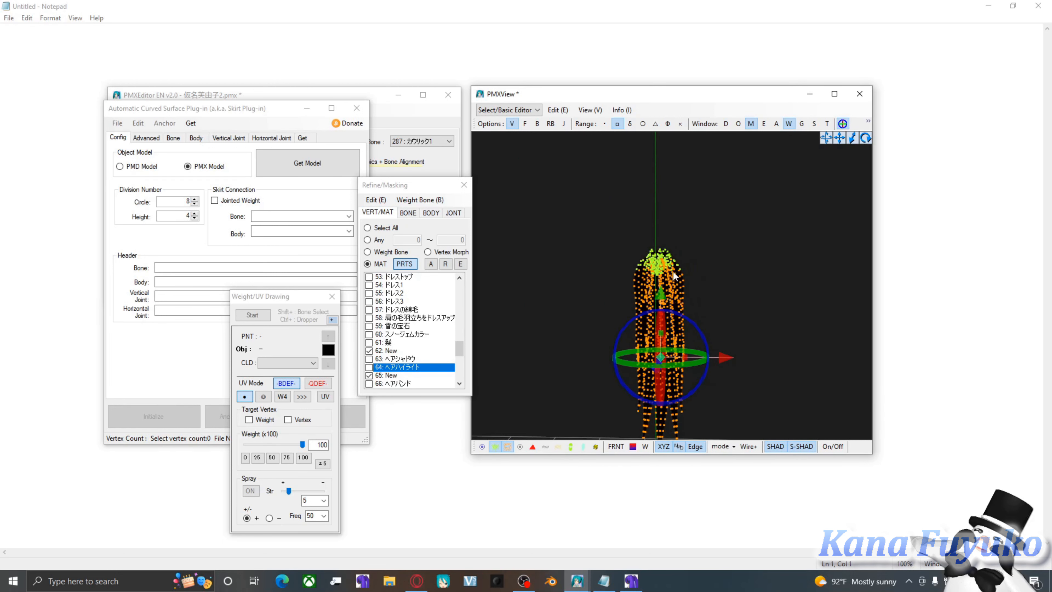
pyautogui.moveTo(656, 268); pyautogui.dragTo(665, 206, button='middle')
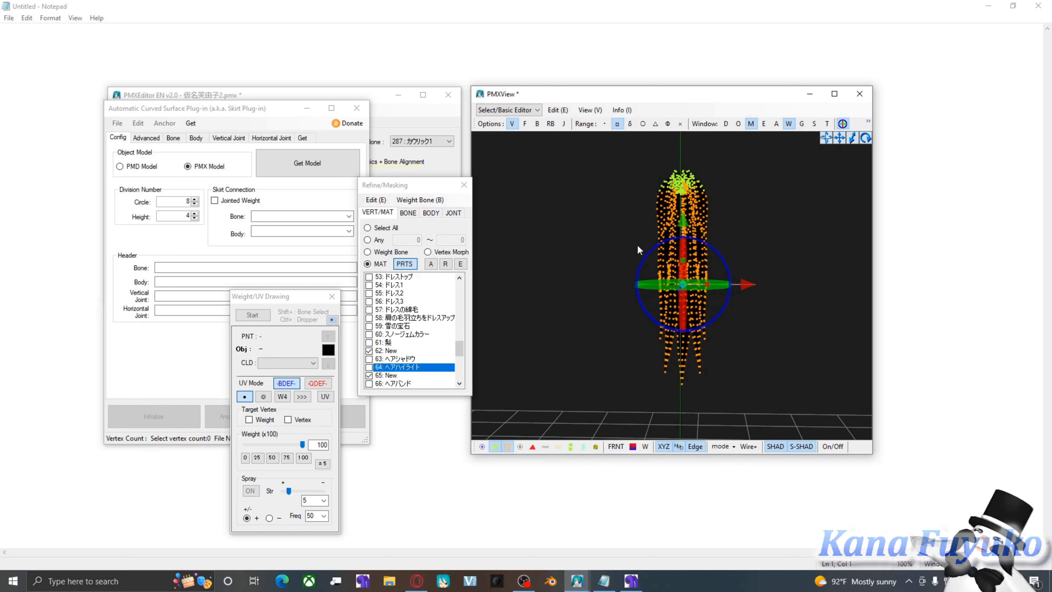
# Get the model into the Skirt Plug-in and set its division numbers to Circle 1 and Height 8.
pyautogui.click(299, 164)
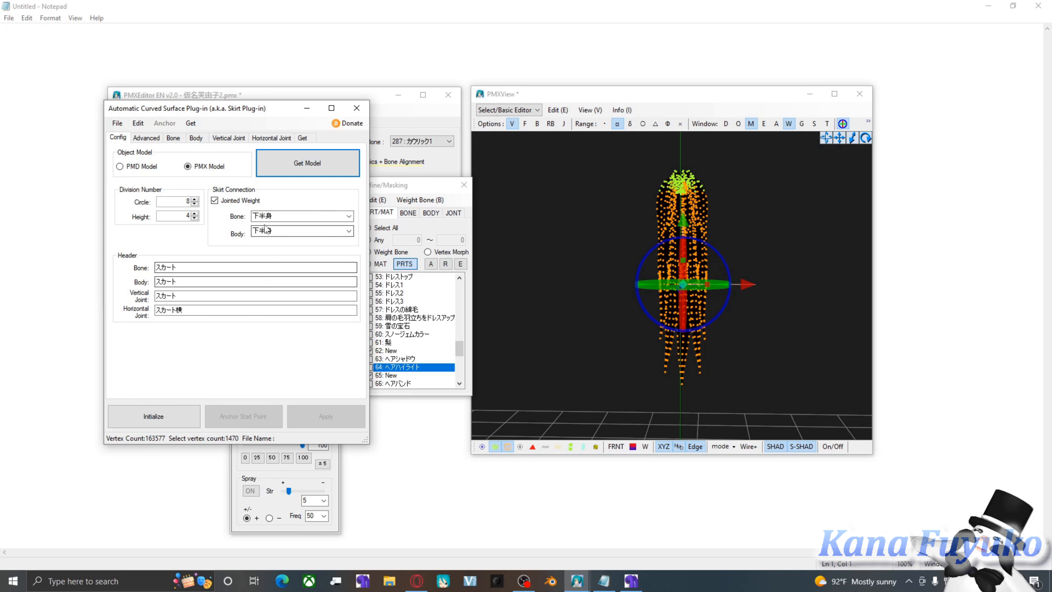
pyautogui.doubleClick(177, 203)
pyautogui.write('1')
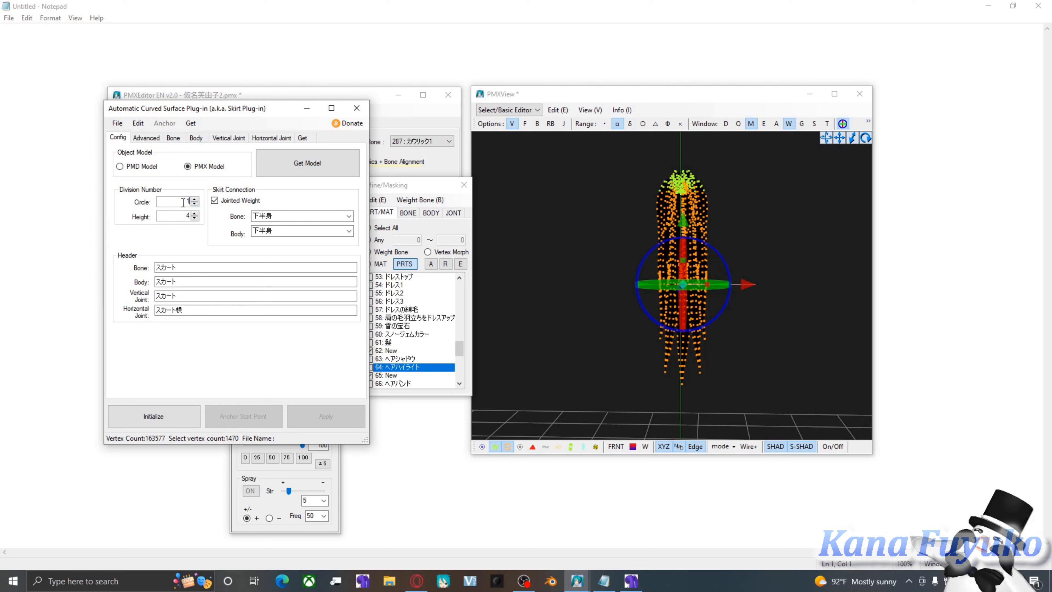
pyautogui.doubleClick(177, 216)
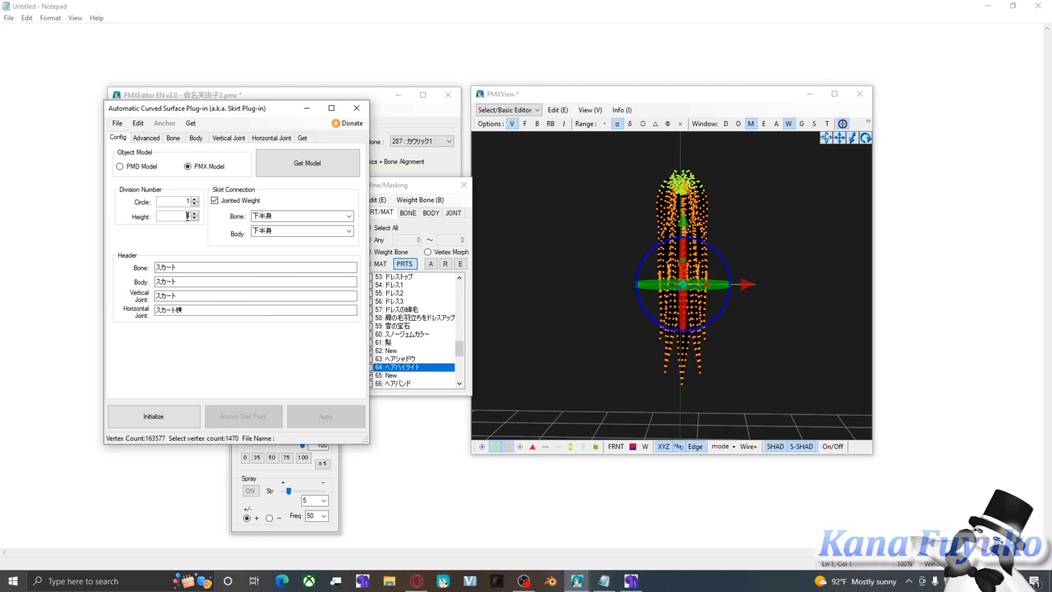
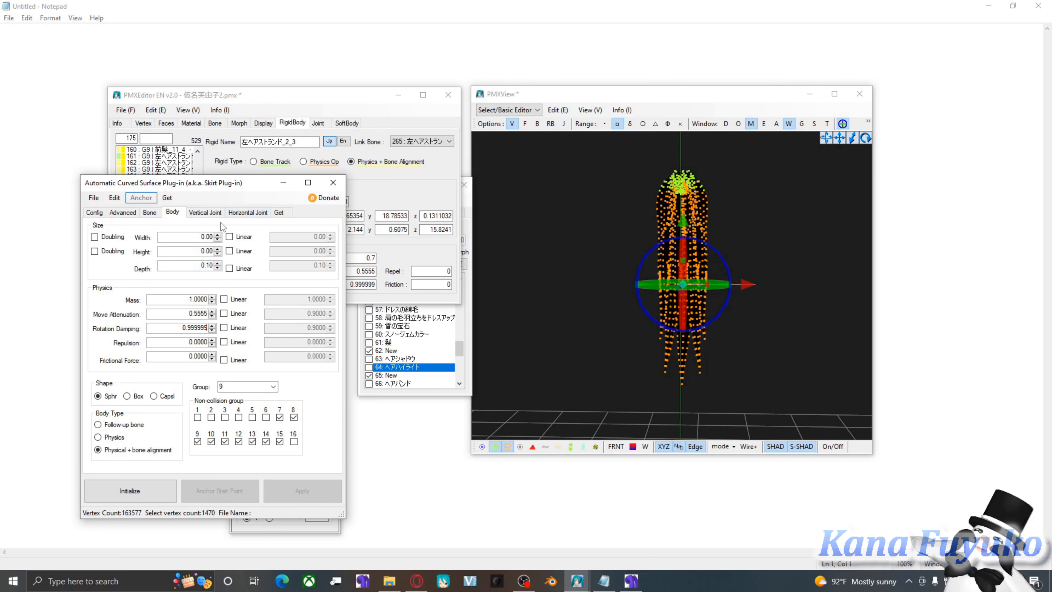
# Initialize the Skirt Plug-in with the Config settings for the ponytail and begin anchor editing with Anchor Start Point.
pyautogui.click(94, 213)
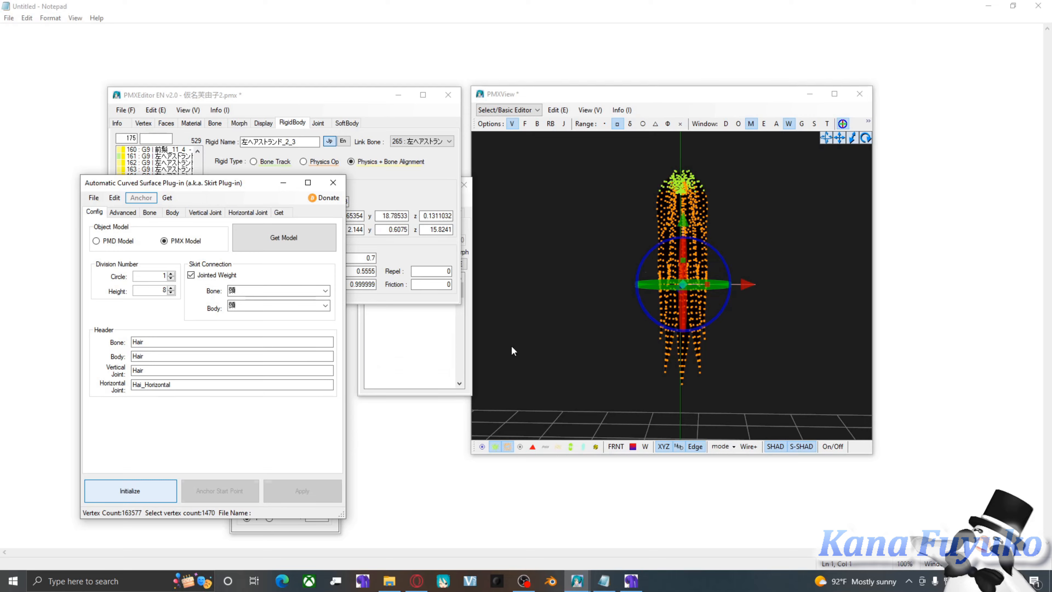
pyautogui.moveTo(561, 297); pyautogui.dragTo(541, 306, button='right')
pyautogui.click(169, 422)
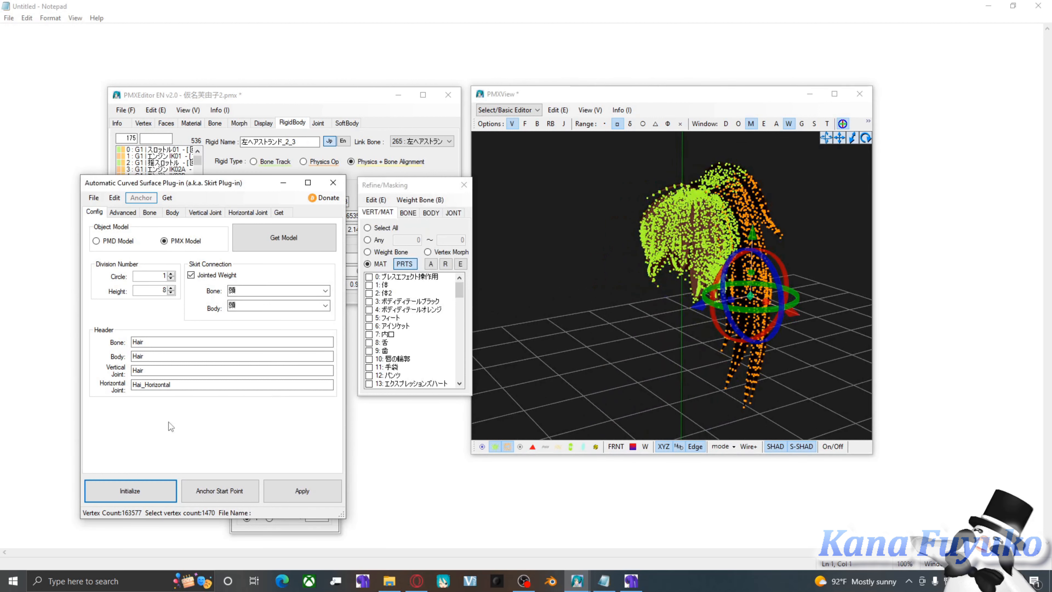
pyautogui.click(226, 492)
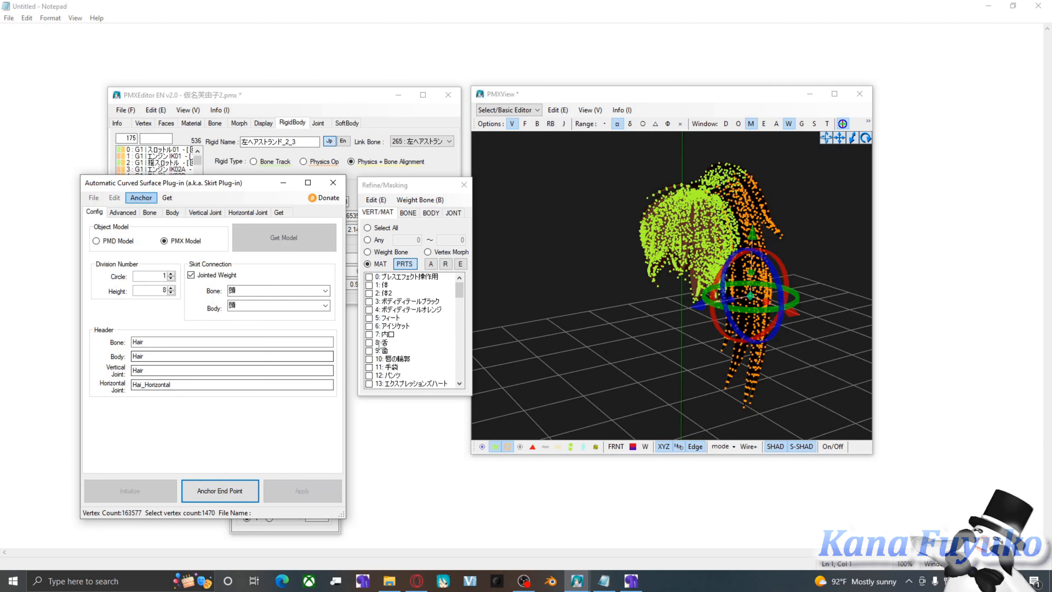
# Restrict the display to the ponytail materials 62: New and 65: New and move the Refine/Masking window clear of the plug-in.
pyautogui.moveTo(458, 293); pyautogui.dragTo(455, 352)
pyautogui.click(392, 368)
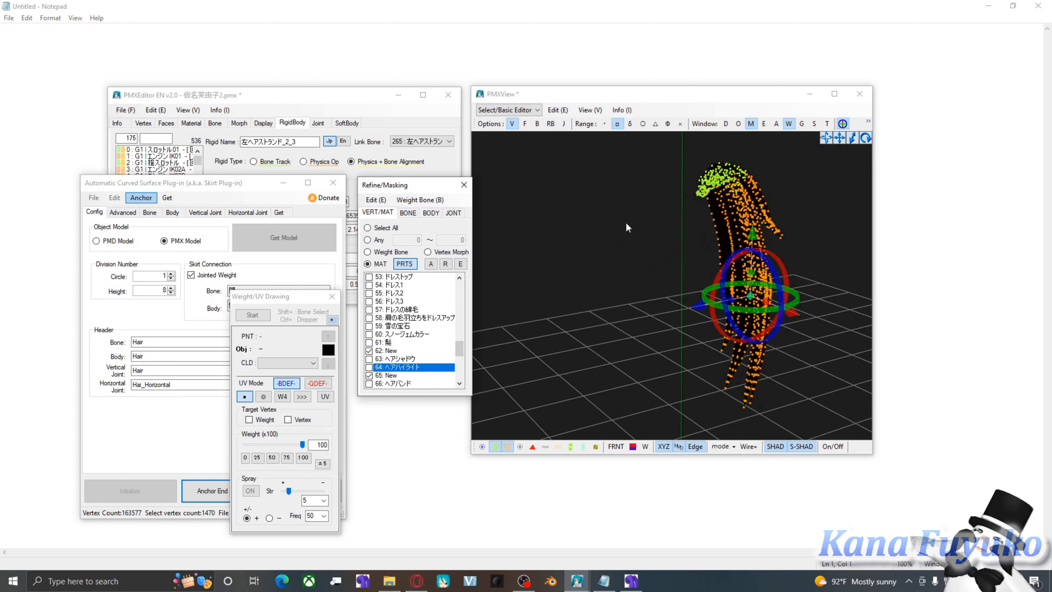
pyautogui.moveTo(406, 186); pyautogui.dragTo(398, 321)
pyautogui.click(567, 282)
# Show only the joints instead of the vertices and select all the anchor joints below the ponytail.
pyautogui.click(512, 124)
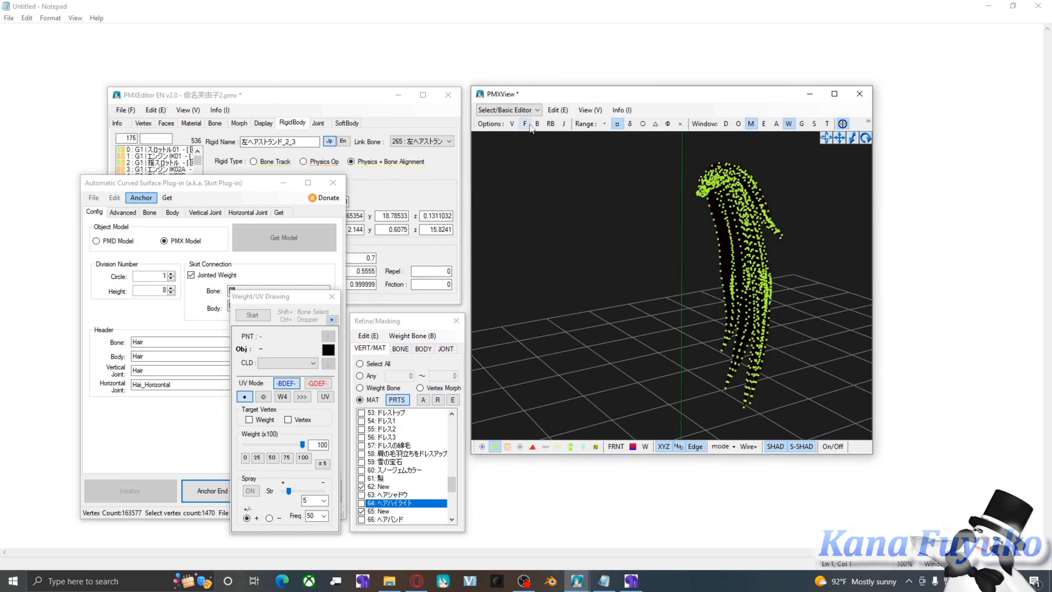
pyautogui.click(494, 445)
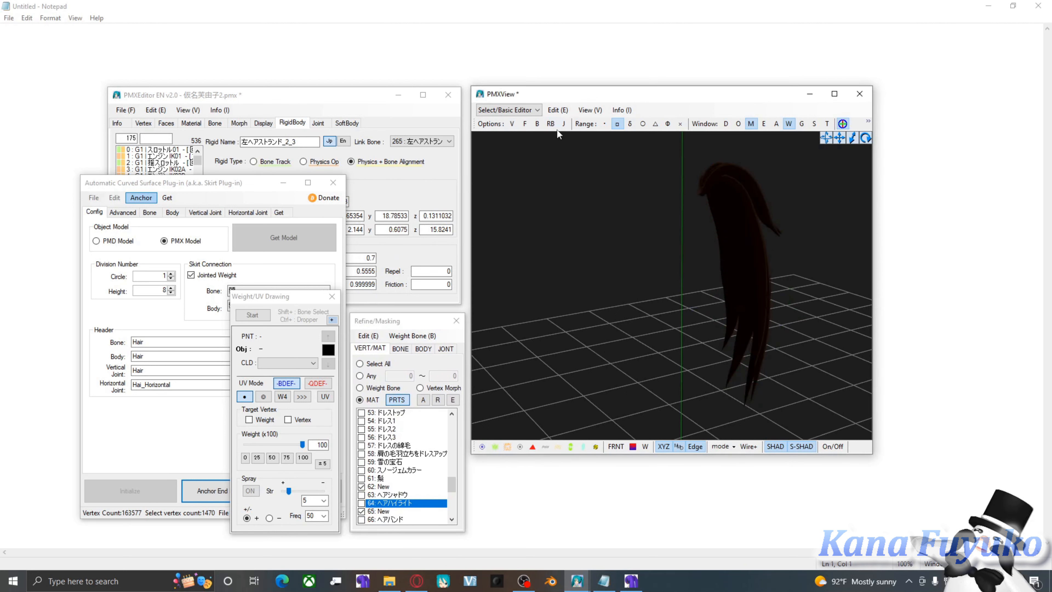
pyautogui.click(564, 123)
pyautogui.moveTo(671, 345); pyautogui.dragTo(546, 386, button='right')
pyautogui.scroll(-4, 548, 360)
pyautogui.moveTo(548, 360); pyautogui.dragTo(555, 279, button='middle')
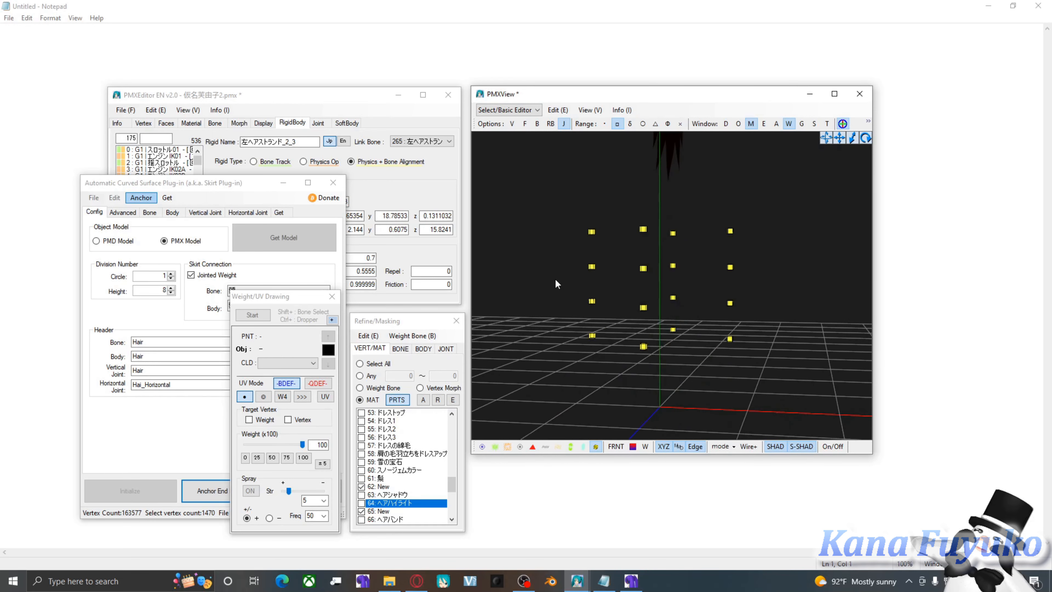
pyautogui.moveTo(554, 279)
pyautogui.mouseDown(button='right')
pyautogui.moveTo(591, 302)
pyautogui.moveTo(563, 281)
pyautogui.mouseUp(button='right')
pyautogui.moveTo(589, 248); pyautogui.dragTo(769, 354)
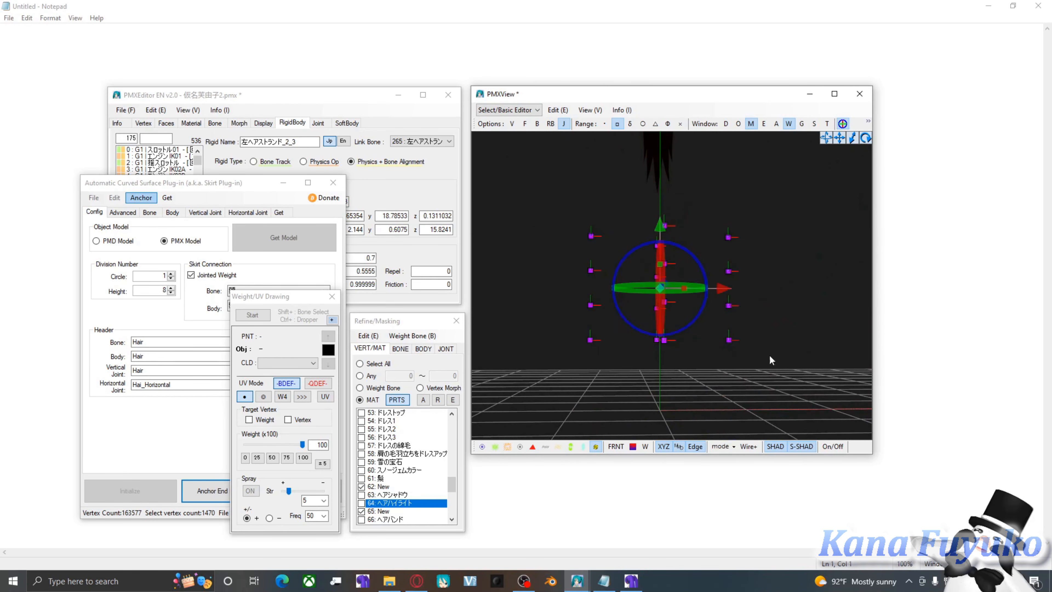
pyautogui.moveTo(769, 355); pyautogui.dragTo(718, 287, button='right')
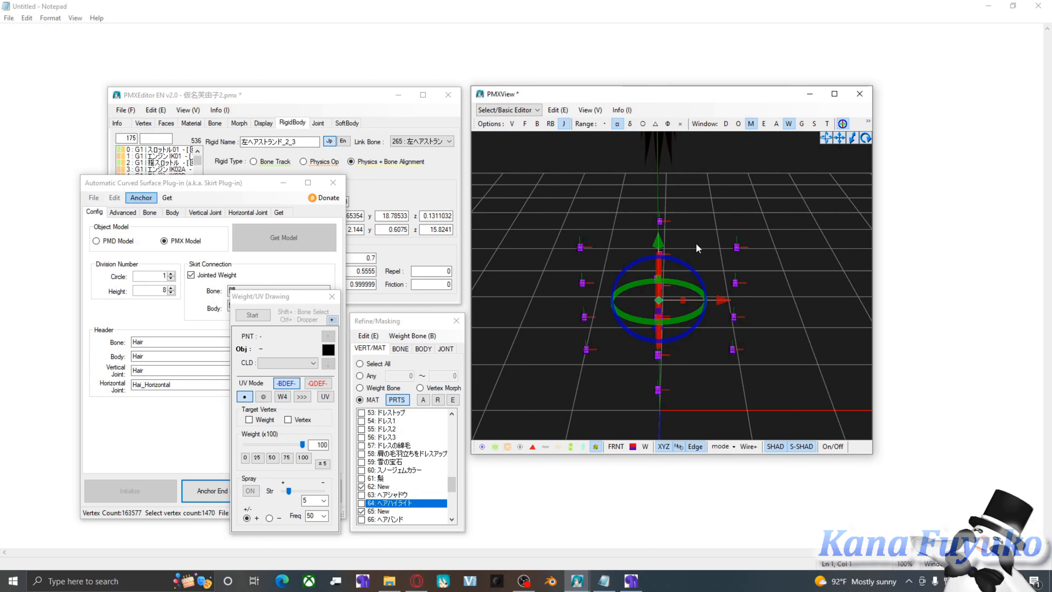
# Scale the selected anchor joints down along X and Z to collapse them into a single vertical column.
pyautogui.click(843, 123)
pyautogui.click(843, 124)
pyautogui.moveTo(685, 302); pyautogui.dragTo(636, 301)
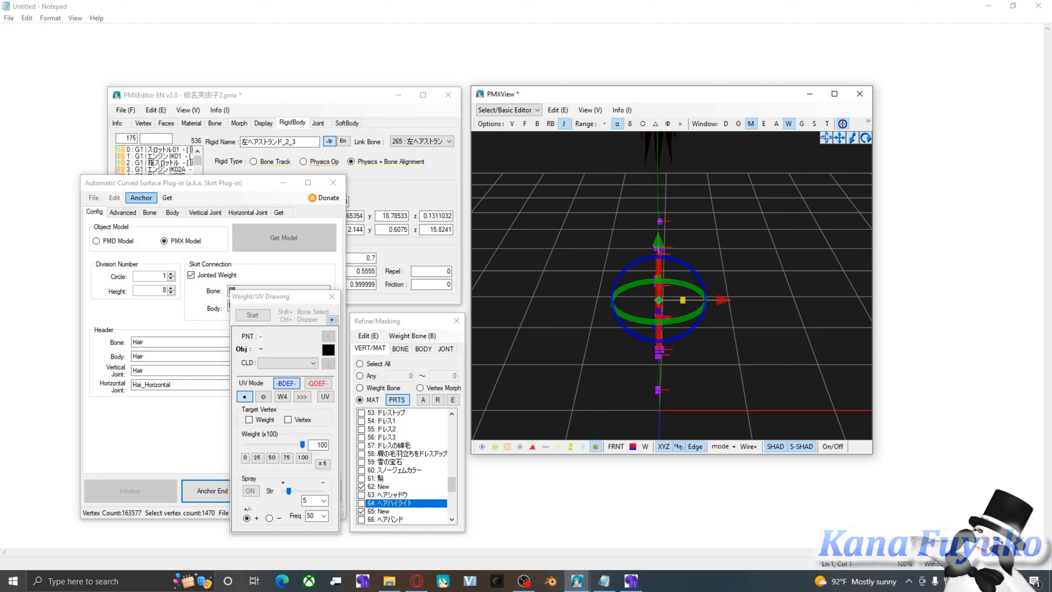
pyautogui.moveTo(763, 346); pyautogui.dragTo(829, 338, button='right')
pyautogui.moveTo(683, 290); pyautogui.dragTo(636, 290)
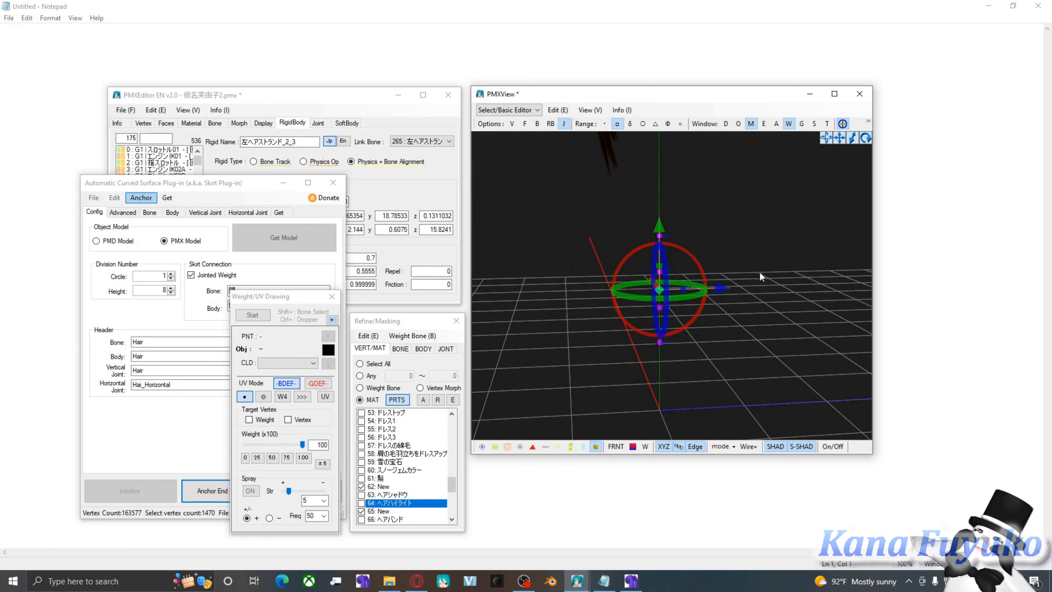
pyautogui.moveTo(725, 295); pyautogui.dragTo(748, 286, button='right')
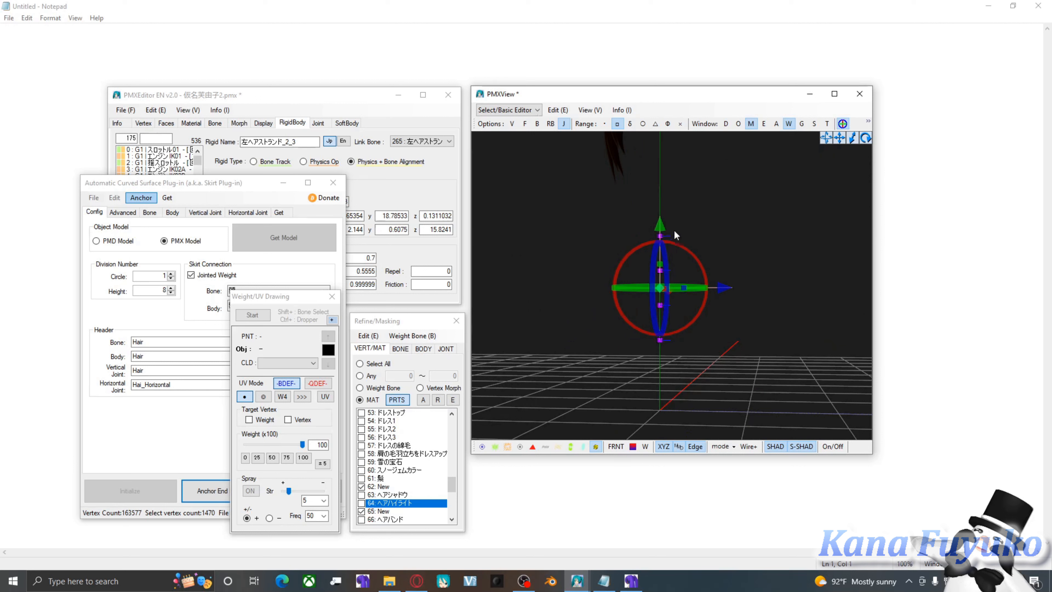
# Move the anchor joint column up along Y and across along Z onto the ponytail.
pyautogui.moveTo(674, 229); pyautogui.dragTo(693, 271, button='middle')
pyautogui.moveTo(682, 273)
pyautogui.mouseDown(button='right')
pyautogui.moveTo(666, 232)
pyautogui.moveTo(668, 265)
pyautogui.mouseUp(button='right')
pyautogui.moveTo(679, 268); pyautogui.dragTo(687, 231)
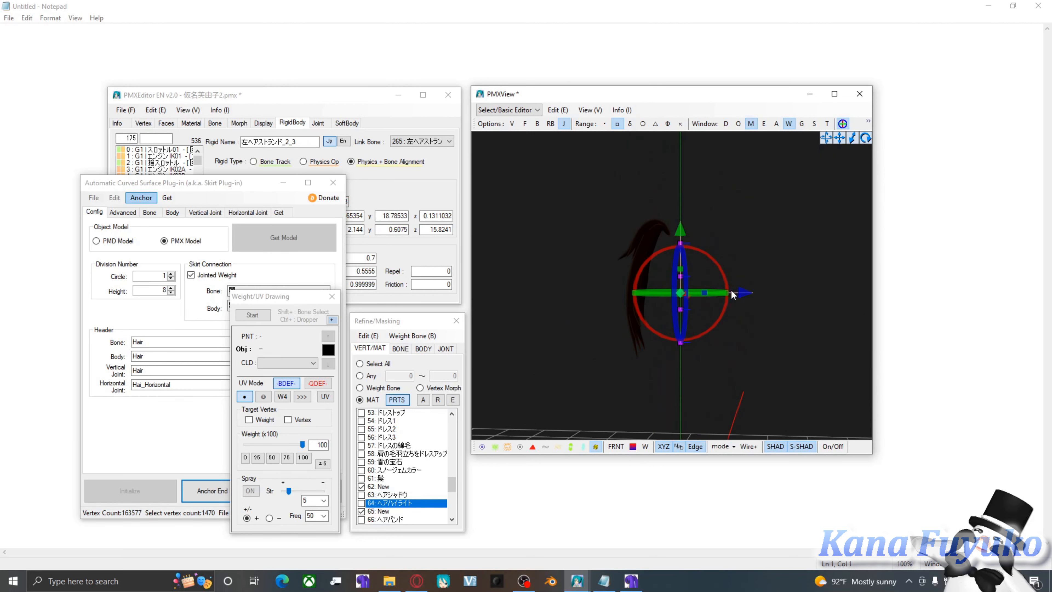
pyautogui.moveTo(741, 294); pyautogui.dragTo(700, 293)
# Turn on Multi View Mode, frame the ponytail in the side view, and deselect the anchor joints.
pyautogui.click(590, 110)
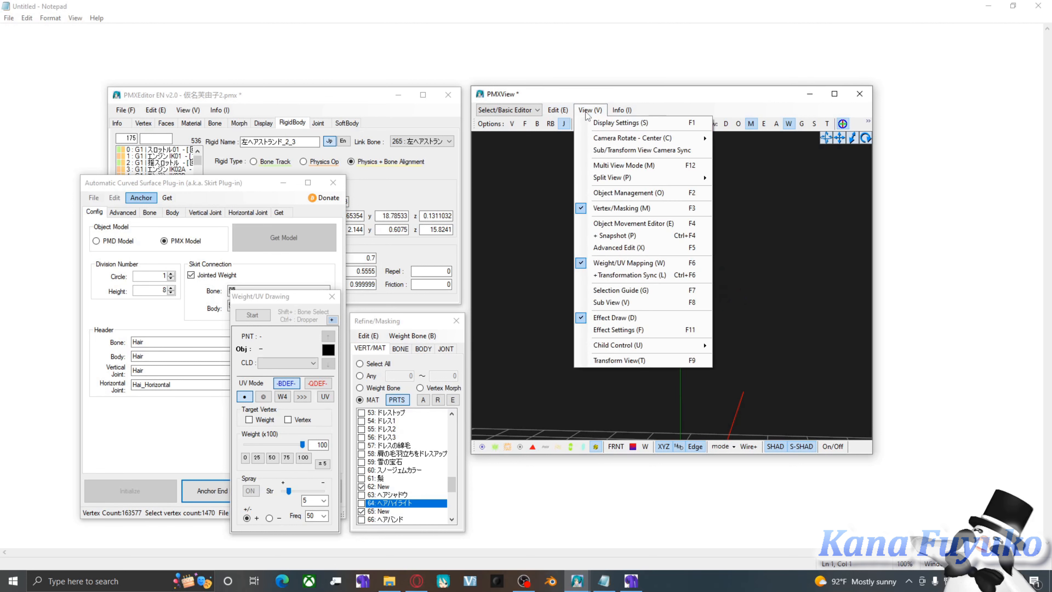
pyautogui.click(613, 166)
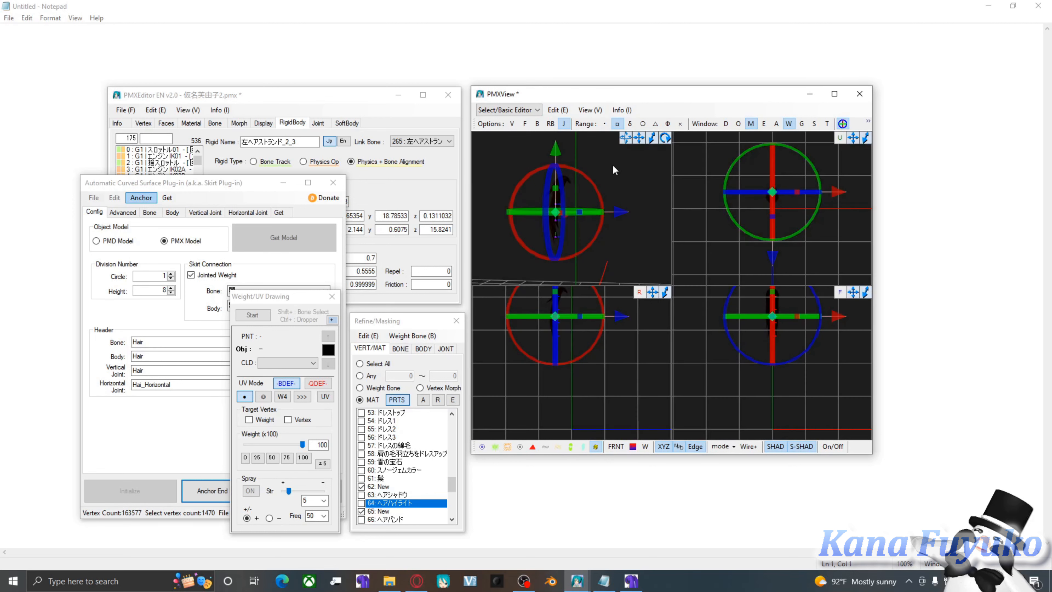
pyautogui.moveTo(557, 338); pyautogui.dragTo(565, 375, button='middle')
pyautogui.scroll(2, 564, 337)
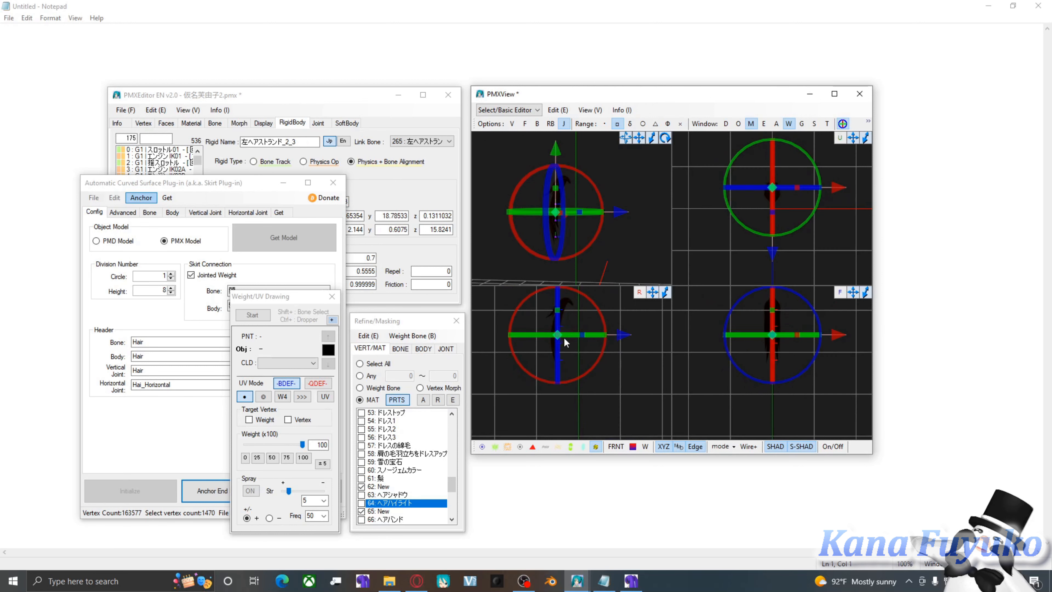
pyautogui.moveTo(563, 338); pyautogui.dragTo(576, 375, button='middle')
pyautogui.click(621, 325)
pyautogui.scroll(3, 562, 340)
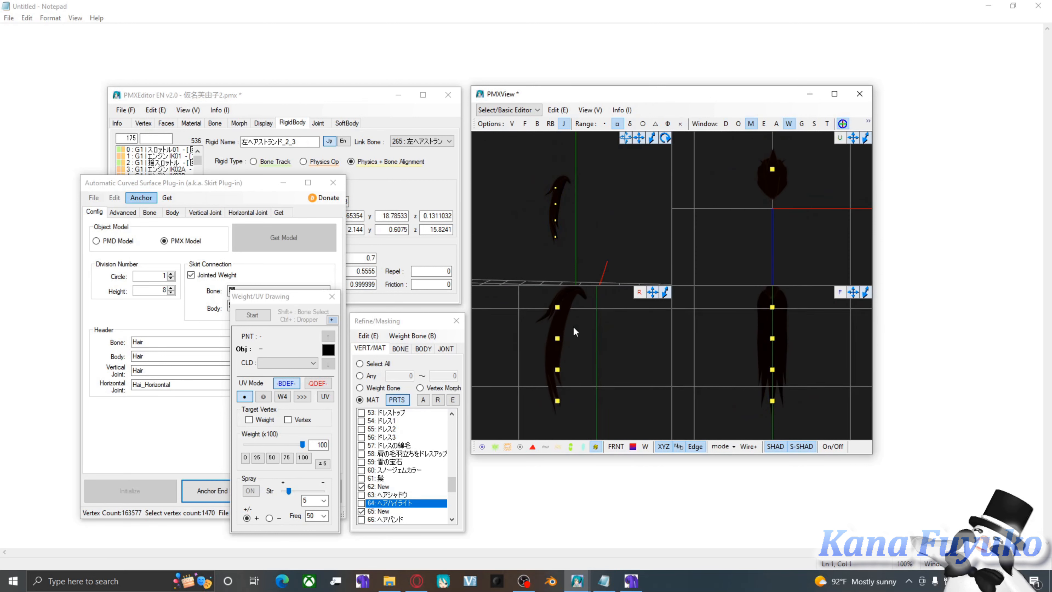
# Move the top and second anchor joint groups inside the ponytail, following its curve in the side view.
pyautogui.moveTo(523, 353); pyautogui.dragTo(566, 359)
pyautogui.scroll(2, 558, 371)
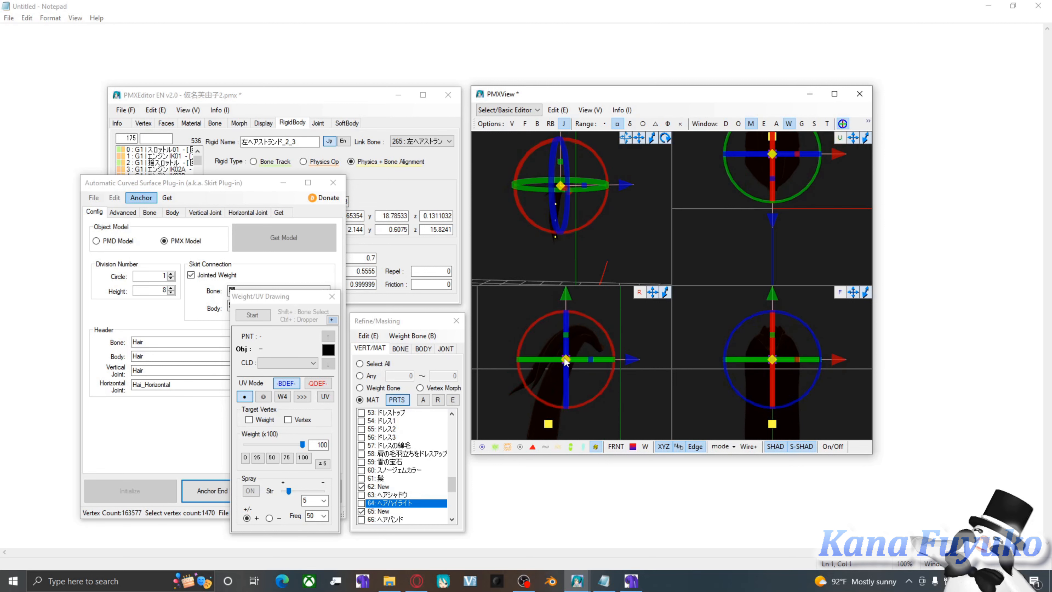
pyautogui.scroll(-2, 542, 371)
pyautogui.moveTo(560, 397); pyautogui.dragTo(538, 342, button='middle')
pyautogui.moveTo(555, 377); pyautogui.dragTo(529, 348)
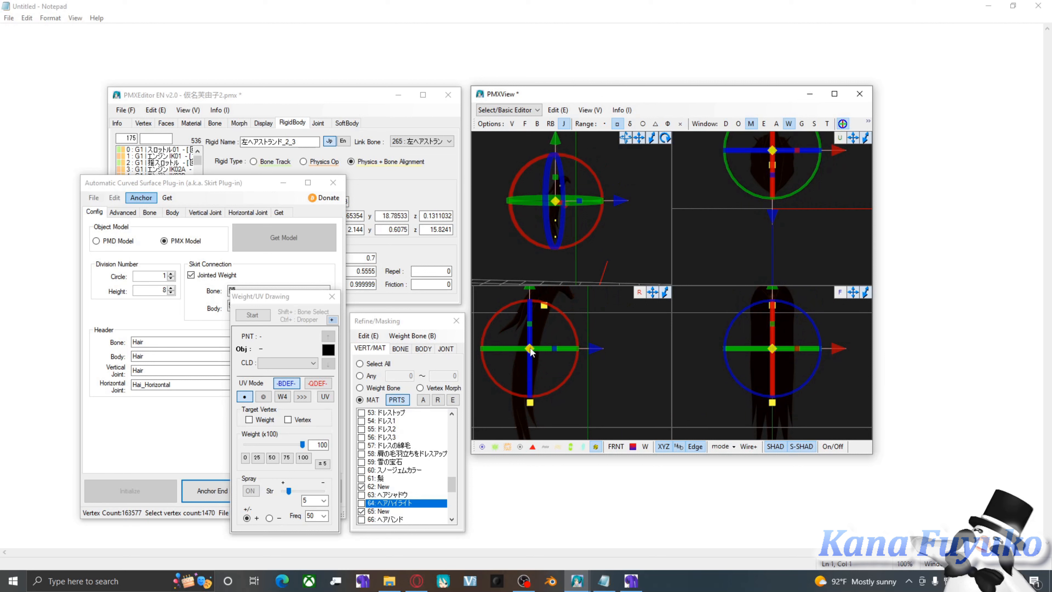
pyautogui.click(568, 415)
# Move the third anchor joint group into the middle of the ponytail strand and lower it to even the spacing.
pyautogui.moveTo(555, 422); pyautogui.dragTo(523, 382)
pyautogui.click(615, 416)
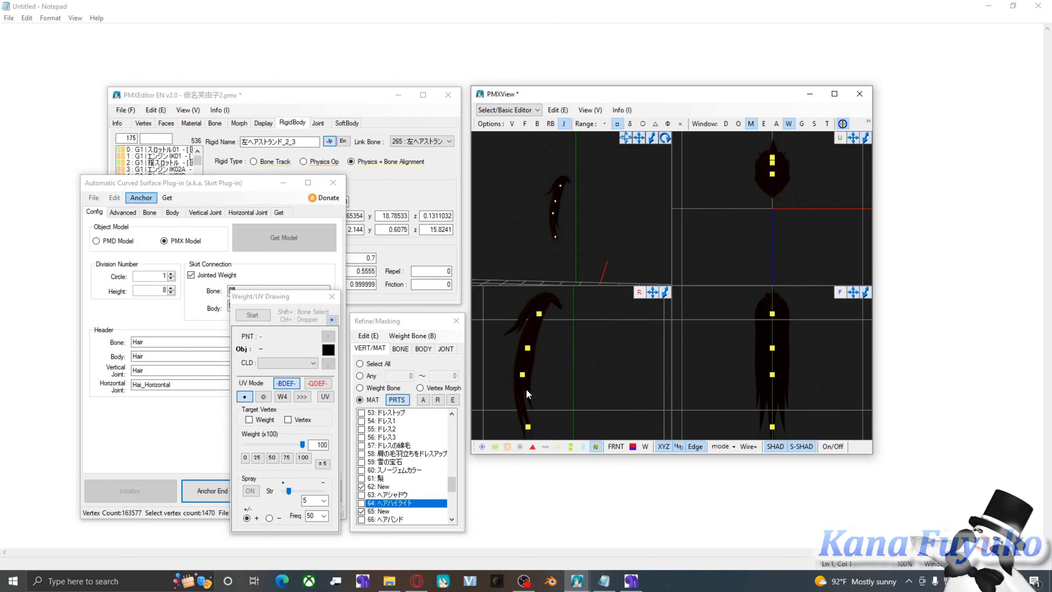
pyautogui.moveTo(524, 399); pyautogui.dragTo(531, 357, button='middle')
pyautogui.moveTo(542, 344); pyautogui.dragTo(517, 322)
pyautogui.scroll(2, 527, 326)
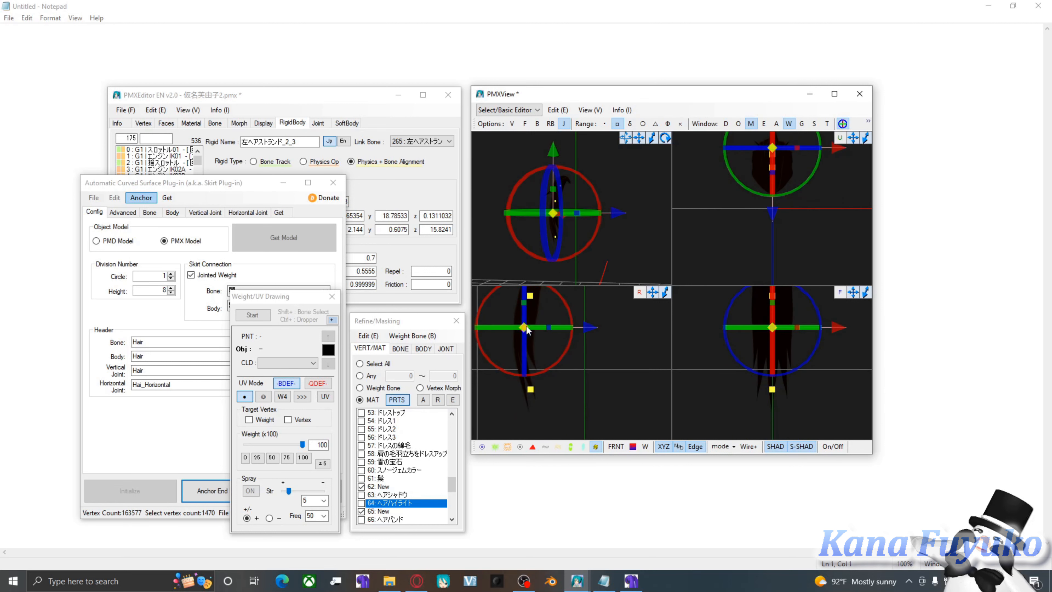
pyautogui.click(610, 387)
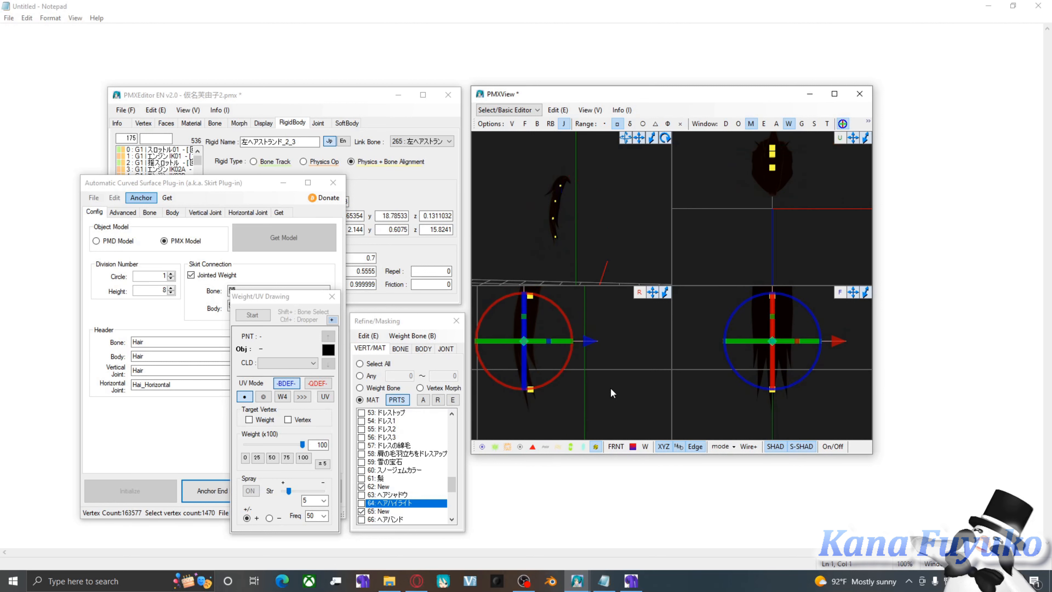
# Shift the second anchor joint group along Z to centre it within the ponytail, and deselect it.
pyautogui.moveTo(606, 353); pyautogui.dragTo(603, 371, button='middle')
pyautogui.moveTo(529, 339); pyautogui.dragTo(553, 366)
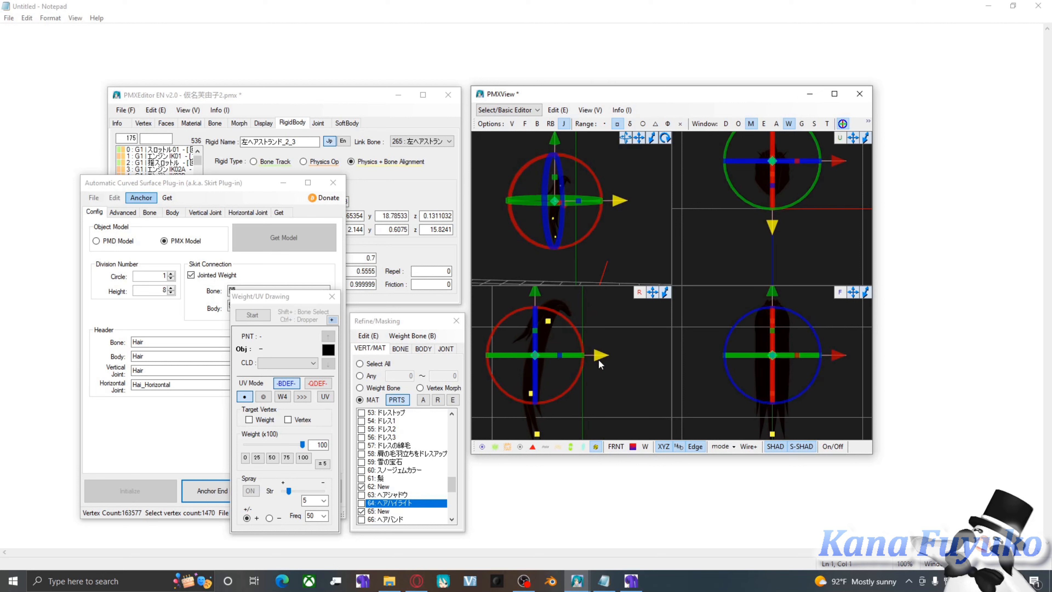
pyautogui.click(602, 395)
# Lower the bottom anchor joint group to the ponytail's tip and align it with the strand in the side view.
pyautogui.scroll(-3, 598, 369)
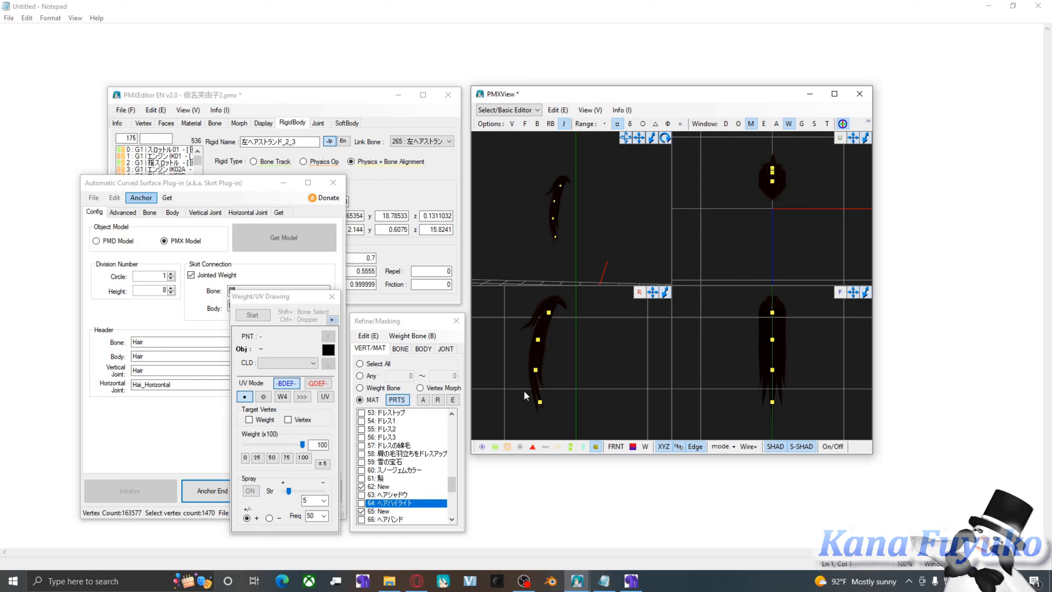
pyautogui.moveTo(547, 403); pyautogui.dragTo(552, 412)
pyautogui.scroll(2, 570, 398)
pyautogui.moveTo(535, 422); pyautogui.dragTo(558, 382, button='middle')
pyautogui.moveTo(551, 380); pyautogui.dragTo(553, 395)
pyautogui.click(621, 345)
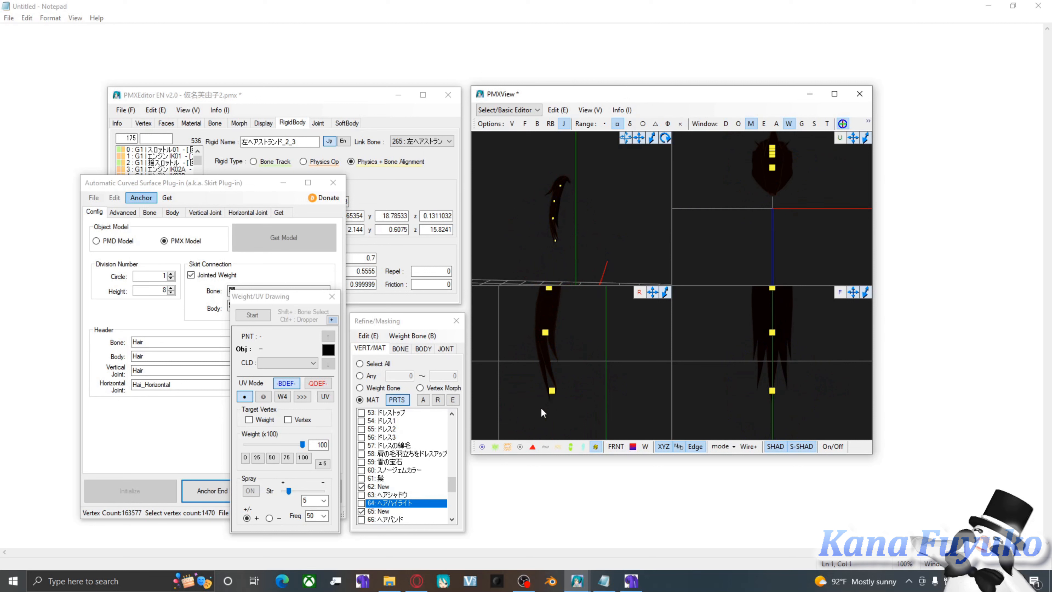
# Switch the model view back to a single viewport, end the anchor placement and apply the plug-in to build the ponytail's Hair chain.
pyautogui.scroll(-5, 584, 354)
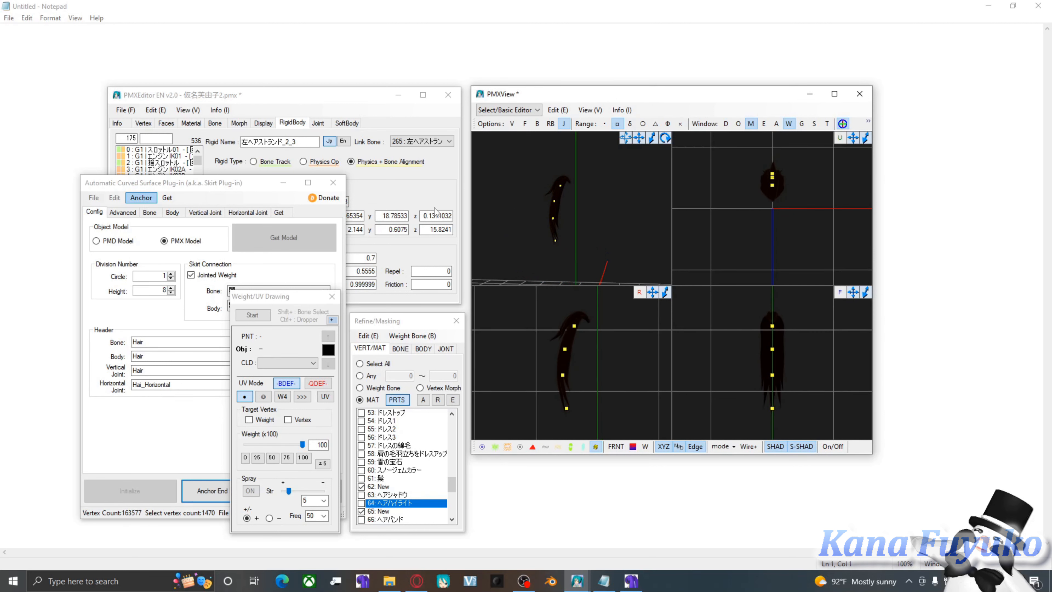
pyautogui.scroll(-1, 602, 270)
pyautogui.moveTo(581, 252); pyautogui.dragTo(548, 248, button='right')
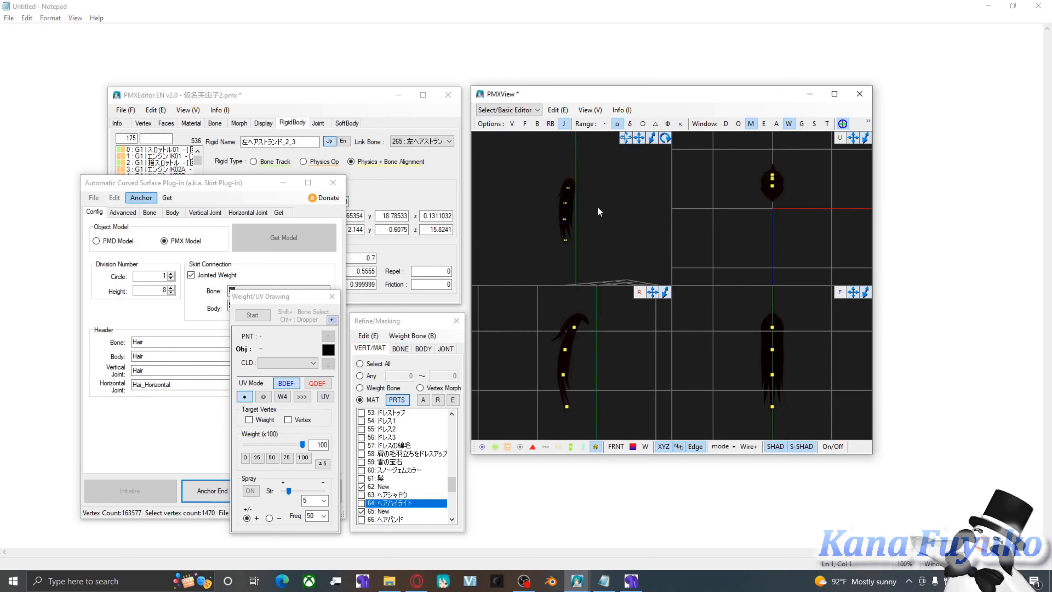
pyautogui.click(590, 110)
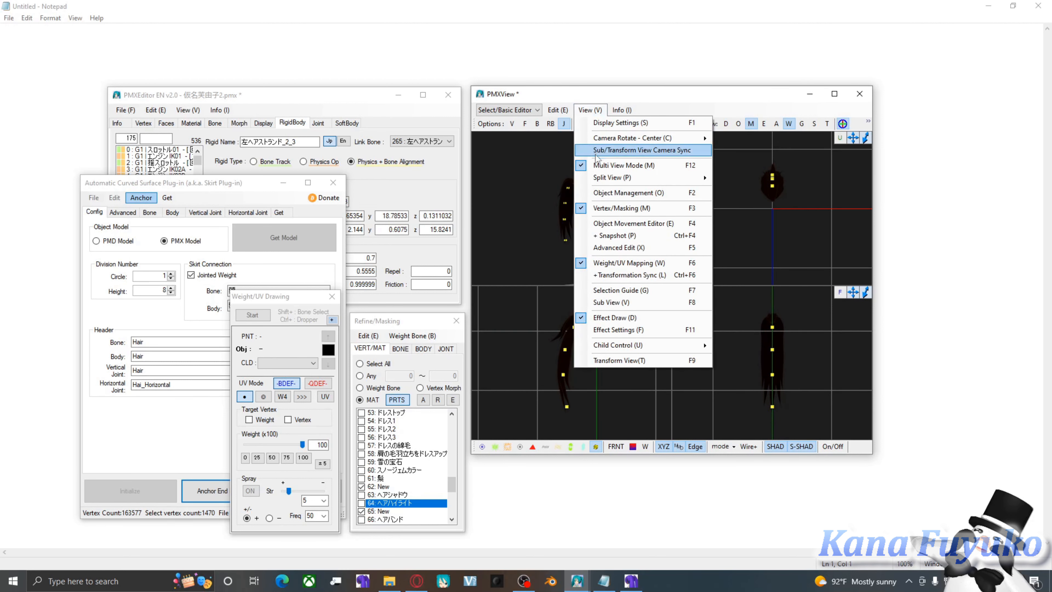
pyautogui.click(605, 165)
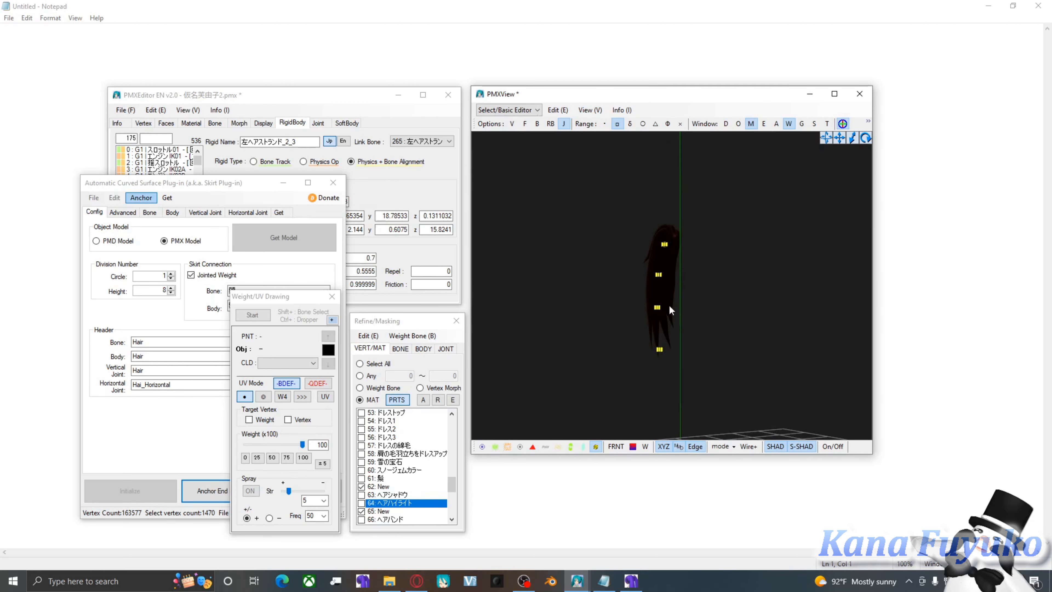
pyautogui.moveTo(670, 310); pyautogui.dragTo(698, 324, button='right')
pyautogui.click(209, 482)
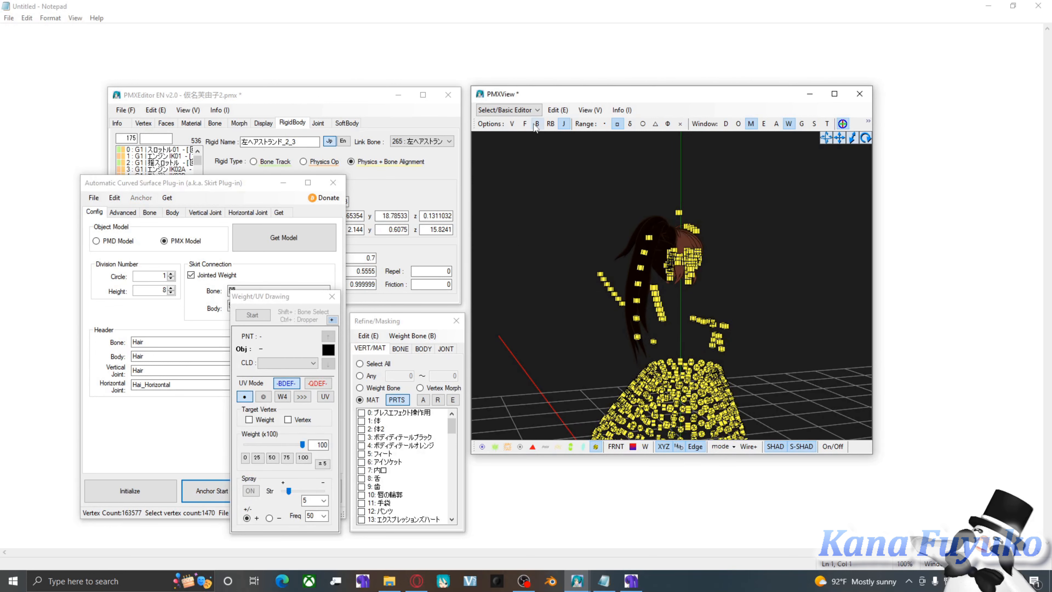
# Display the bones instead of the joints and inspect the generated bone chain along the ponytail.
pyautogui.click(536, 124)
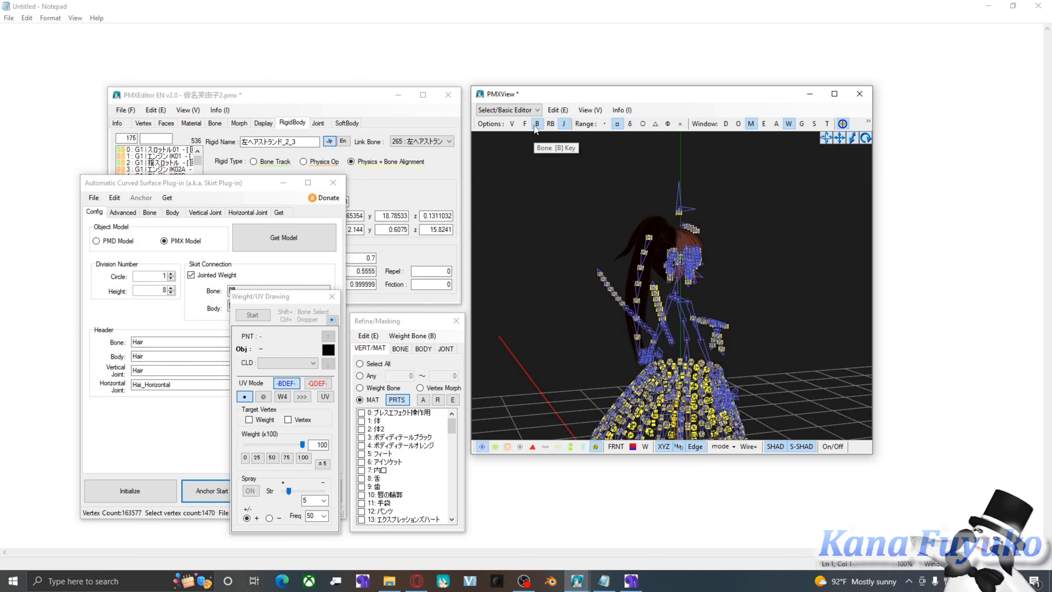
pyautogui.click(565, 125)
pyautogui.moveTo(634, 325); pyautogui.dragTo(602, 319, button='right')
pyautogui.scroll(4, 601, 319)
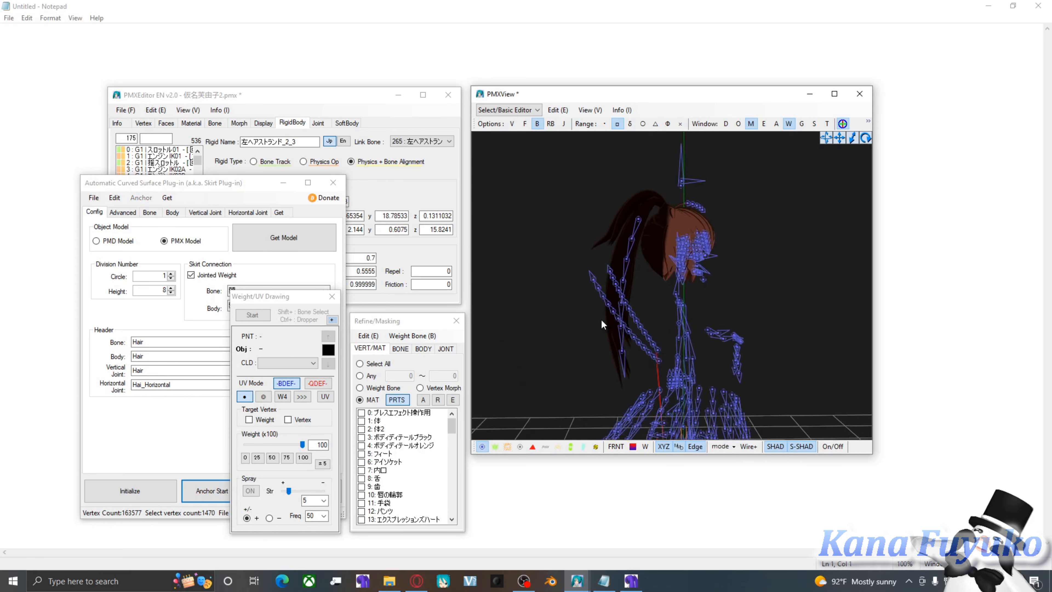
pyautogui.moveTo(599, 275)
pyautogui.mouseDown(button='right')
pyautogui.moveTo(622, 289)
pyautogui.moveTo(648, 283)
pyautogui.moveTo(611, 288)
pyautogui.mouseUp(button='right')
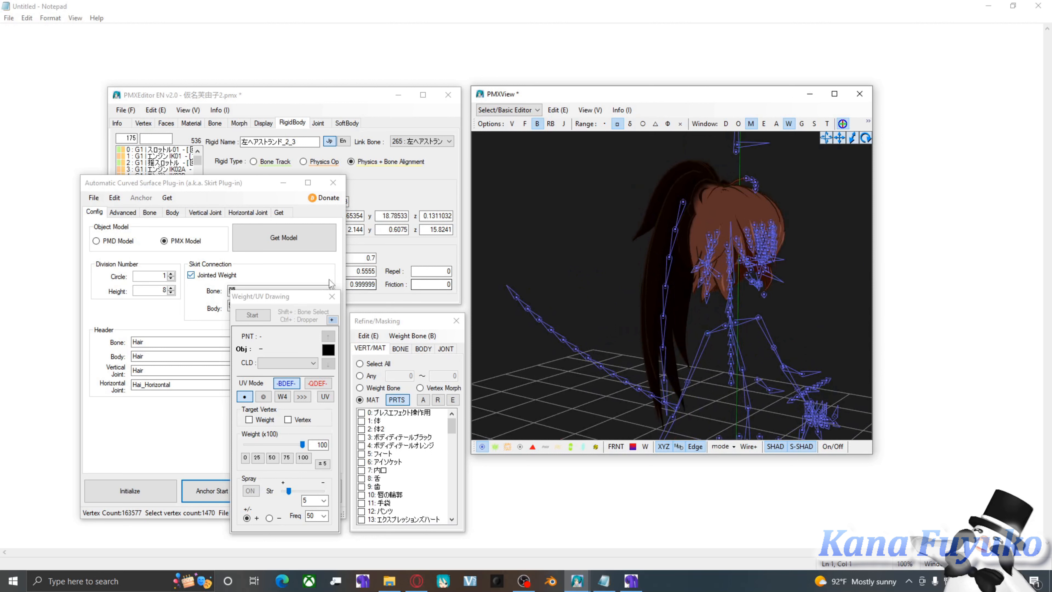
pyautogui.moveTo(235, 183)
pyautogui.mouseDown()
pyautogui.moveTo(213, 192)
pyautogui.moveTo(270, 183)
pyautogui.mouseUp()
pyautogui.moveTo(683, 348); pyautogui.dragTo(650, 298, button='right')
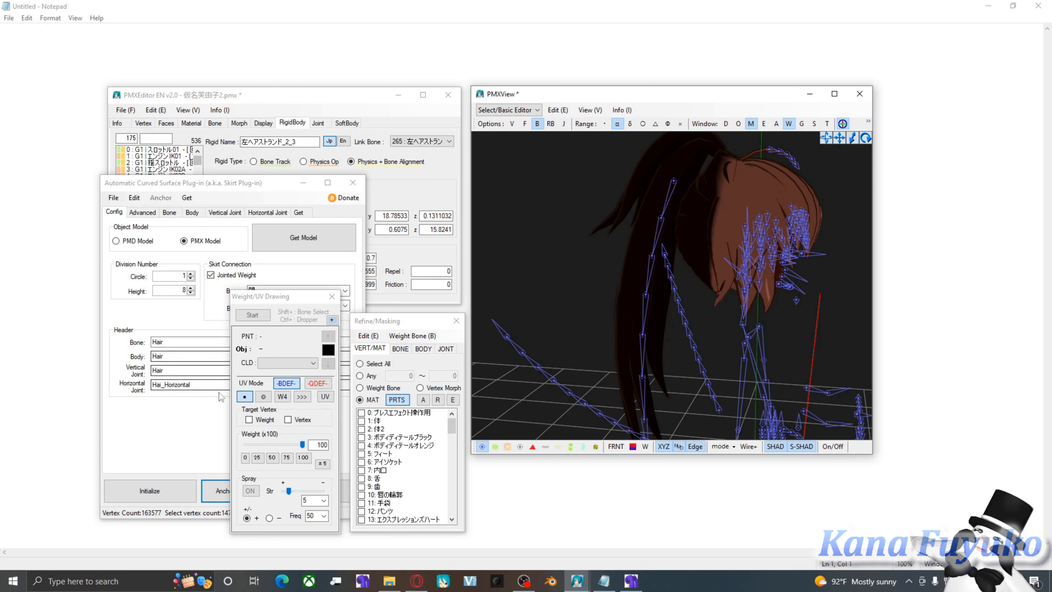
# Bring the Automatic Curved Surface Plug-in window to the front and close it.
pyautogui.click(194, 447)
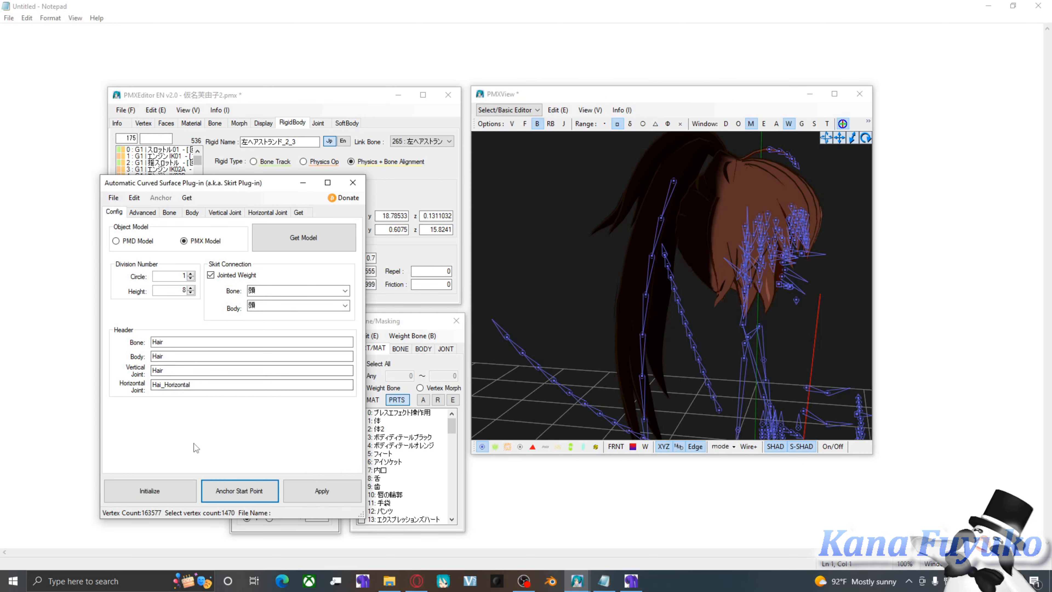
pyautogui.click(250, 495)
pyautogui.click(299, 184)
pyautogui.scroll(-3, 597, 269)
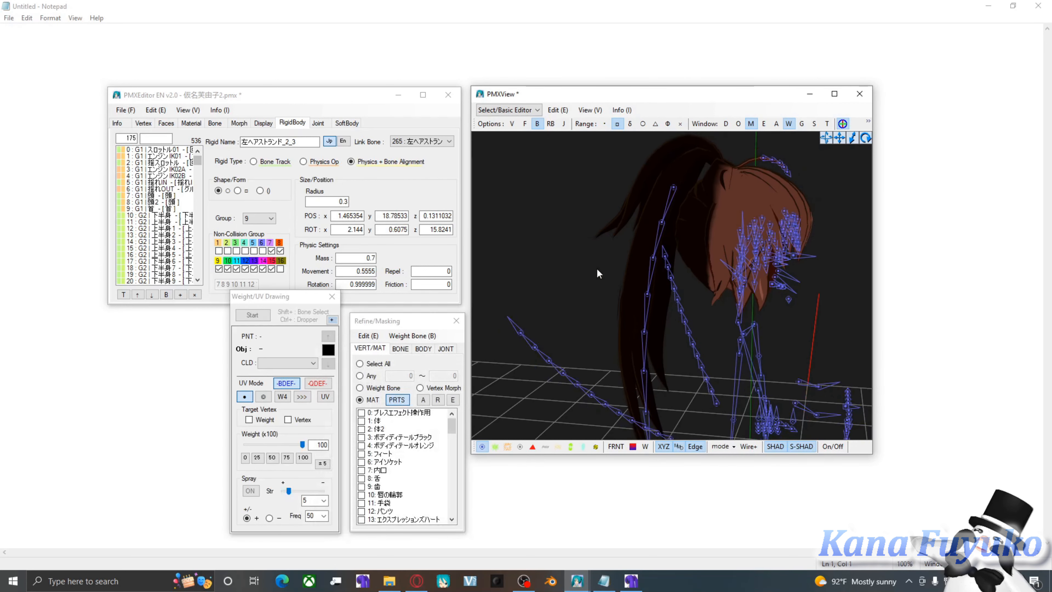
pyautogui.scroll(-3, 603, 264)
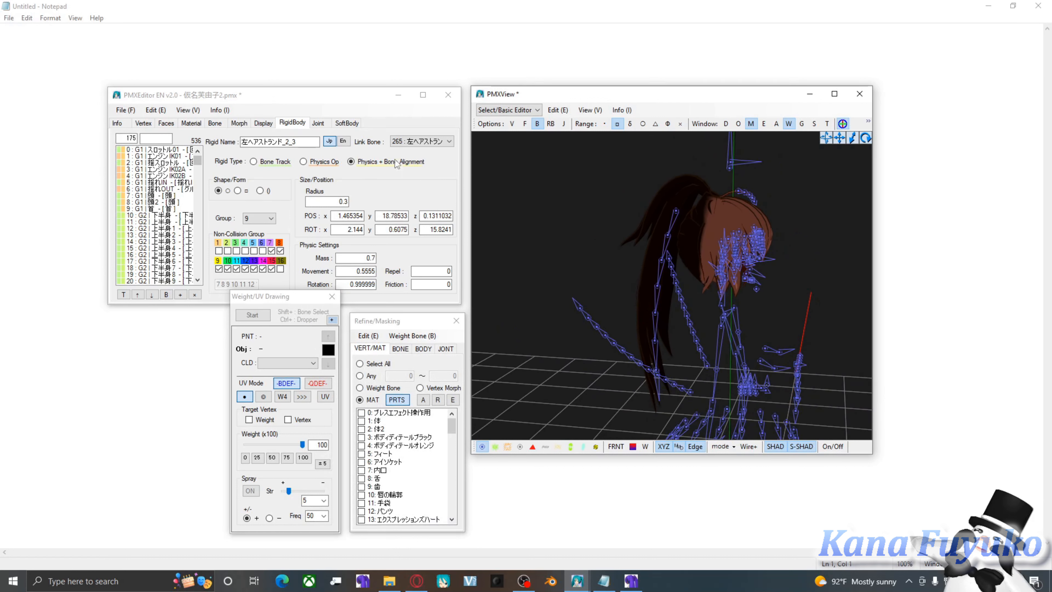
# Move the bones from 659 ブレス親 through 944 グループブレス to the bottom of the bone list, below the Hair bones.
pyautogui.click(214, 122)
pyautogui.click(198, 174)
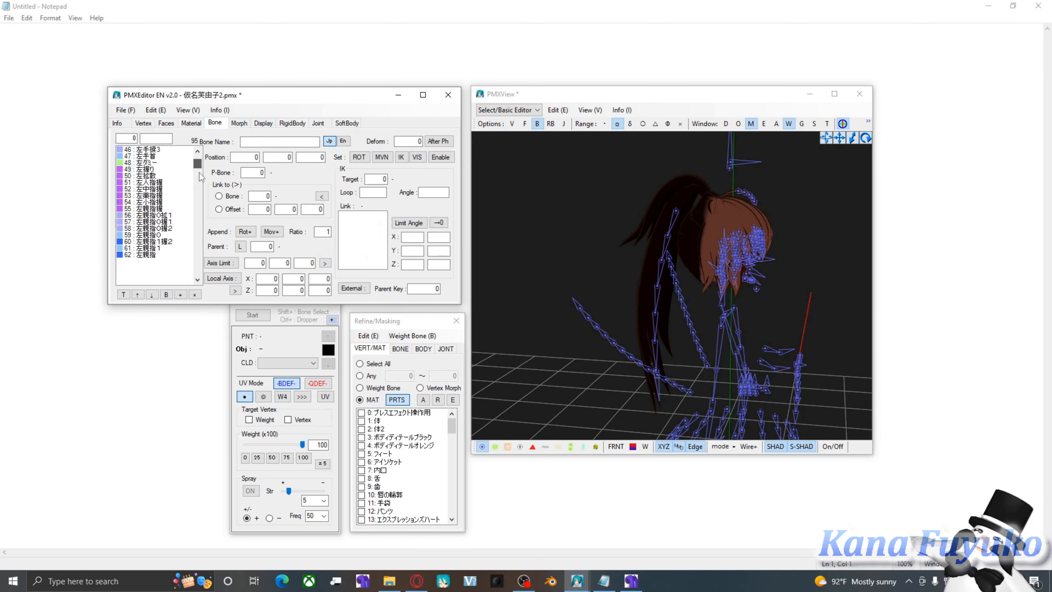
pyautogui.moveTo(199, 173); pyautogui.dragTo(191, 282)
pyautogui.moveTo(161, 235); pyautogui.dragTo(160, 286)
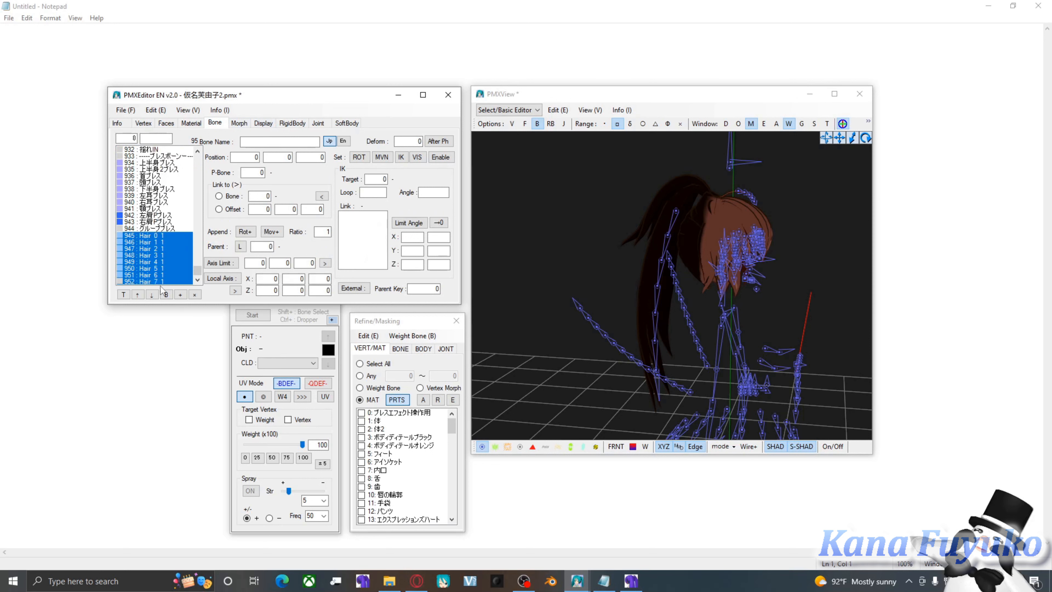
pyautogui.click(179, 228)
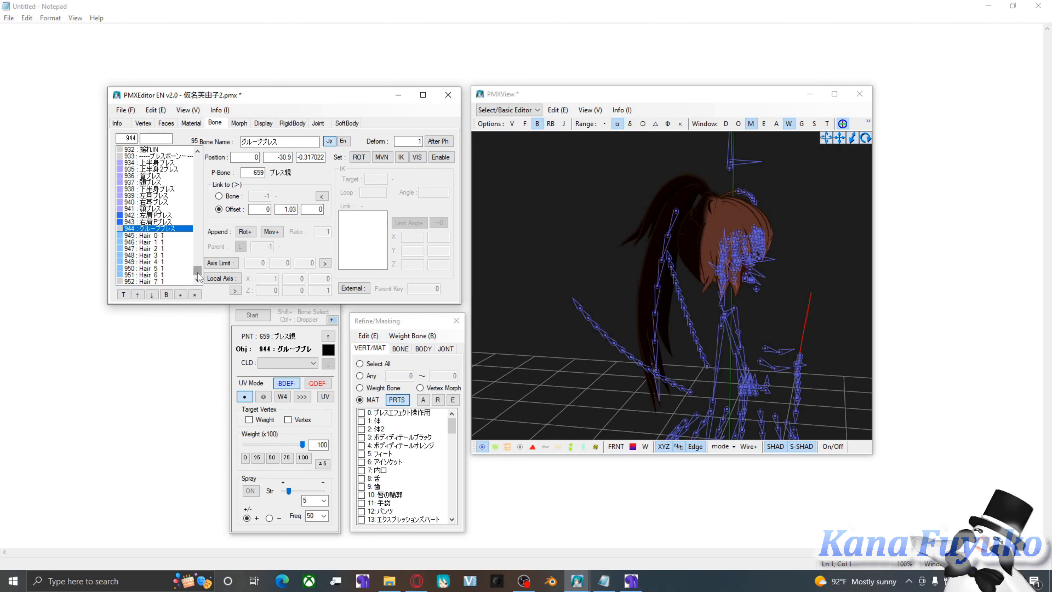
pyautogui.moveTo(197, 273); pyautogui.dragTo(199, 245)
pyautogui.scroll(3, 163, 224)
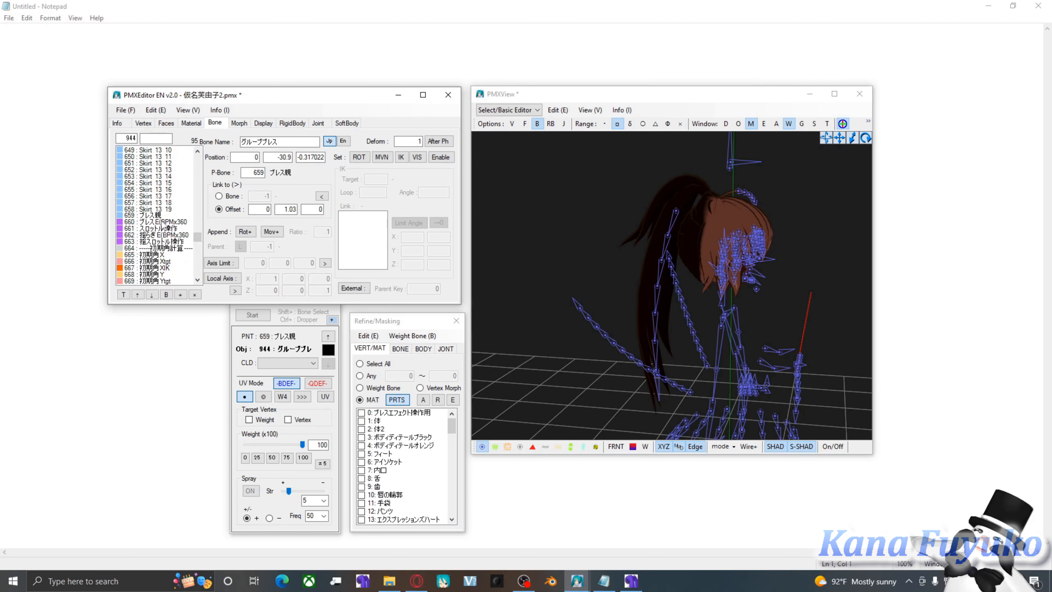
pyautogui.keyDown('shift'); pyautogui.click(161, 216); pyautogui.keyUp('shift')
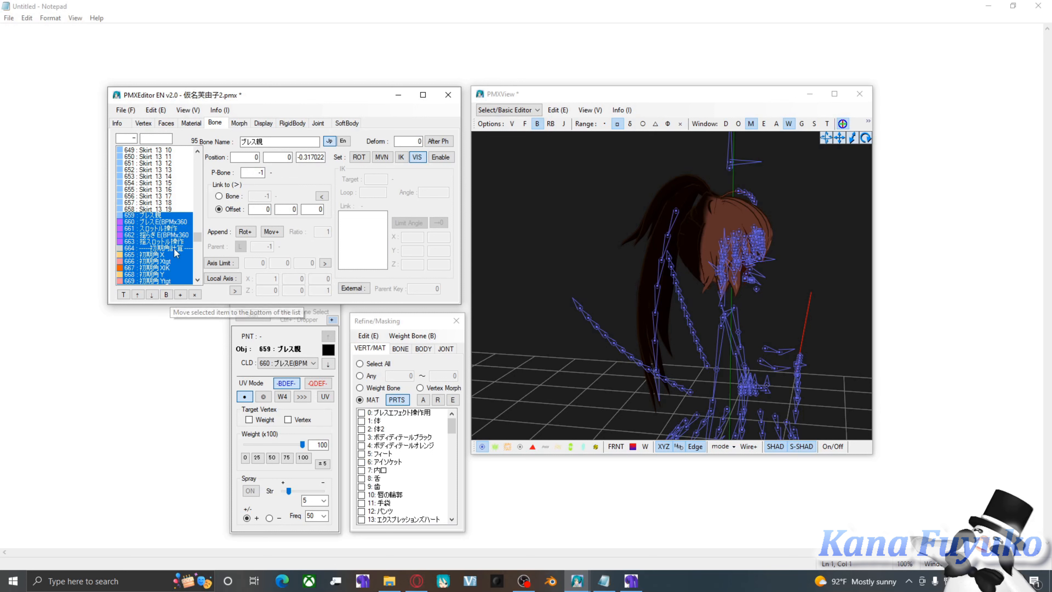
pyautogui.scroll(-3, 157, 255)
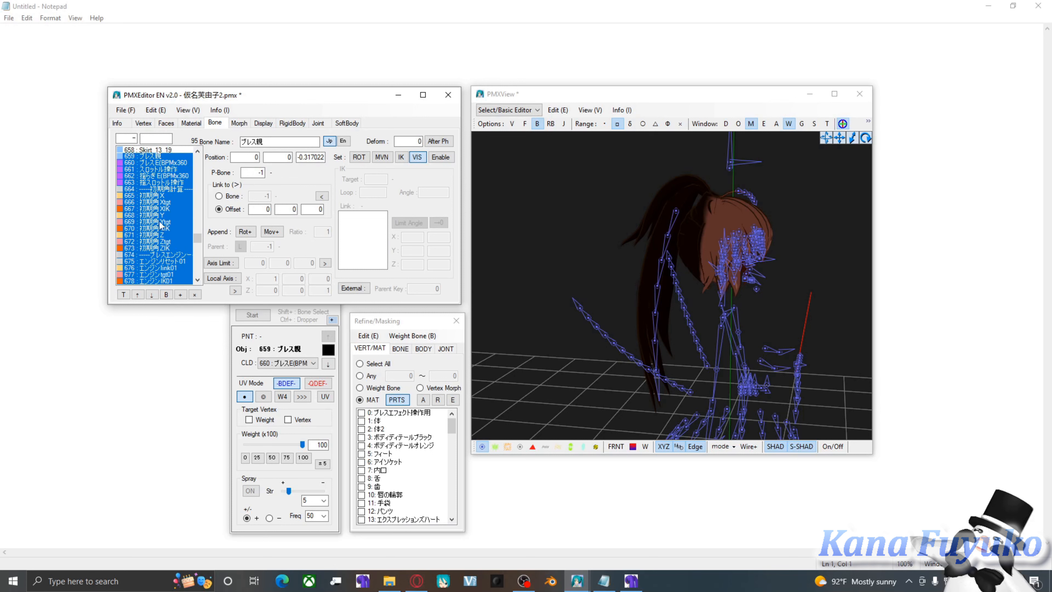
pyautogui.click(166, 294)
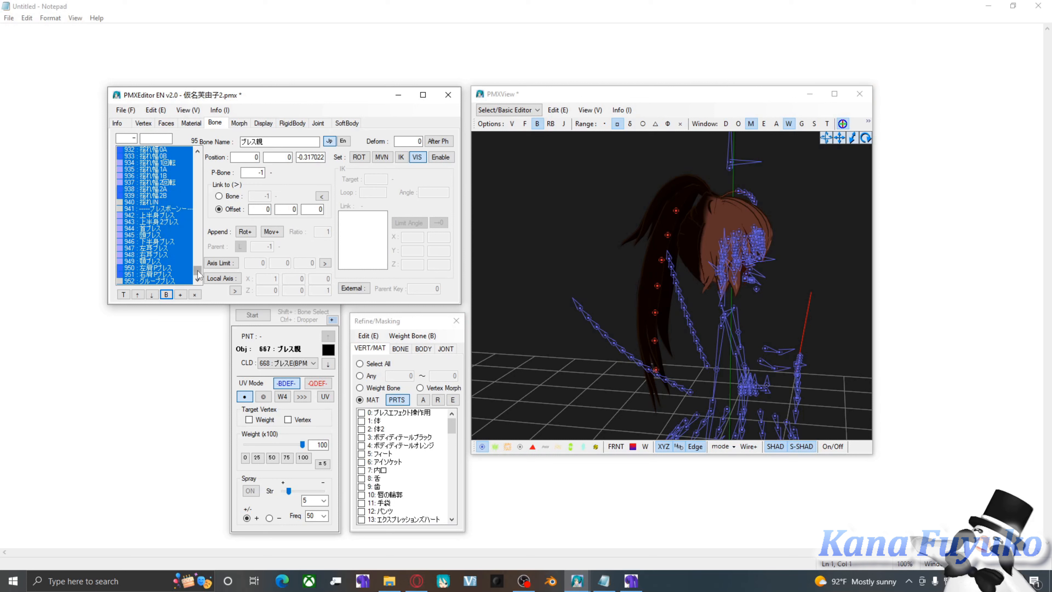
# Set the Deform value of the bones Hair_0_1 to Hair_7_1 to 2.
pyautogui.moveTo(199, 270); pyautogui.dragTo(203, 241)
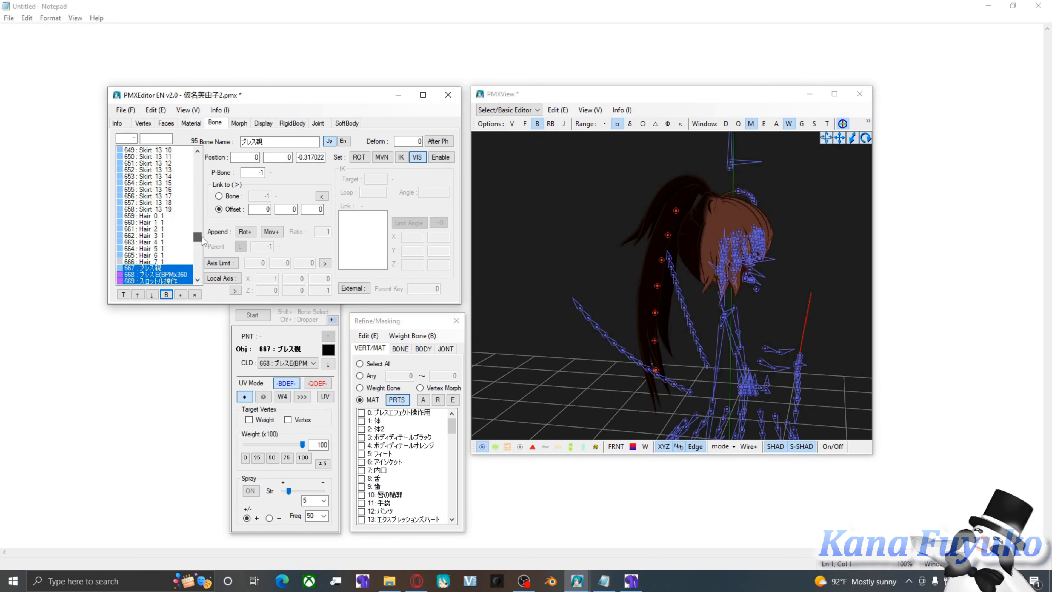
pyautogui.click(171, 216)
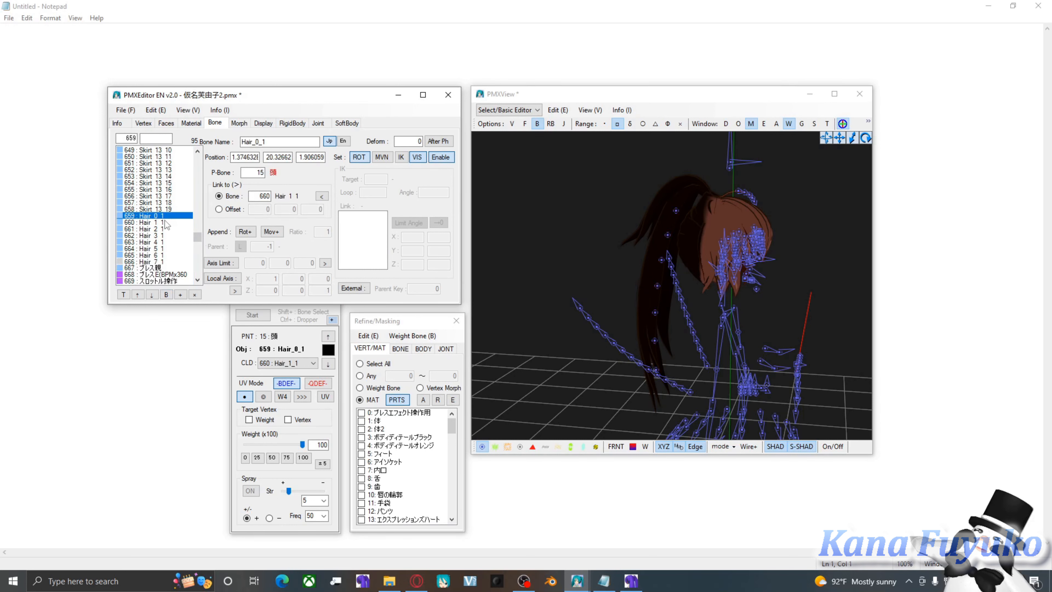
pyautogui.moveTo(166, 222)
pyautogui.mouseDown()
pyautogui.moveTo(164, 262)
pyautogui.moveTo(168, 216)
pyautogui.mouseUp()
pyautogui.click(165, 262)
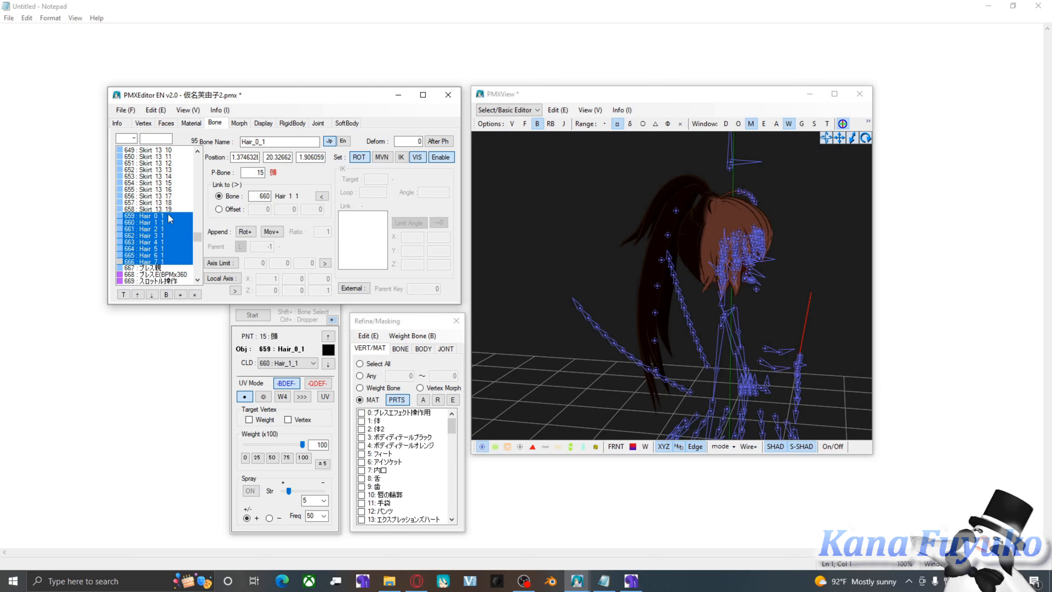
pyautogui.doubleClick(414, 141)
pyautogui.write('2')
pyautogui.click(177, 226)
pyautogui.click(169, 217)
# Run the physics simulation in TransformView to test the ponytail's movement, and close the view when done.
pyautogui.click(588, 264)
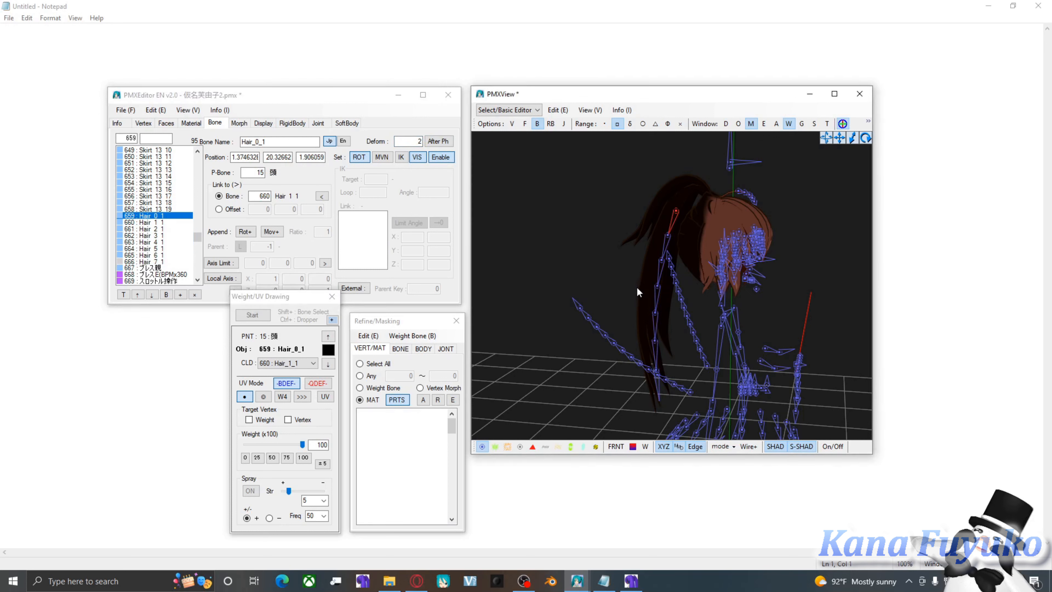
pyautogui.moveTo(651, 303); pyautogui.dragTo(550, 299, button='right')
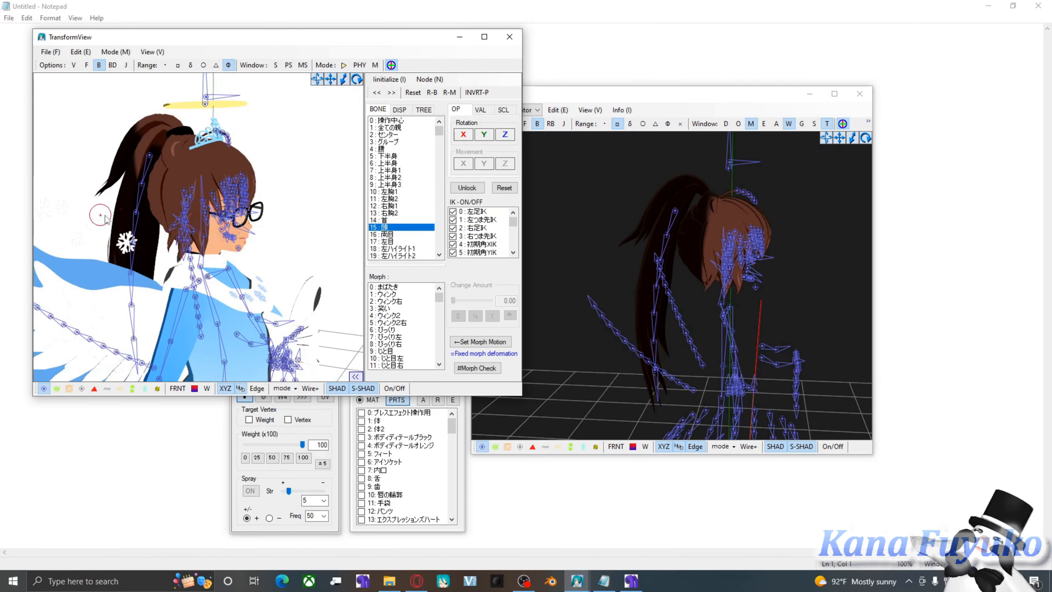
pyautogui.moveTo(105, 216); pyautogui.dragTo(190, 251, button='right')
pyautogui.scroll(-4, 153, 249)
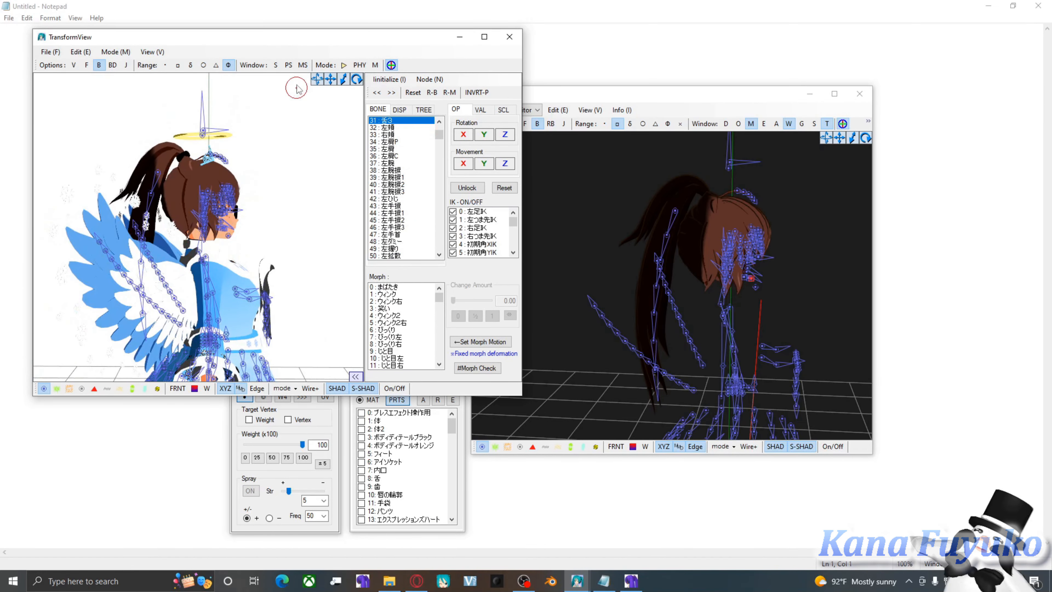
pyautogui.moveTo(207, 187); pyautogui.dragTo(236, 215, button='right')
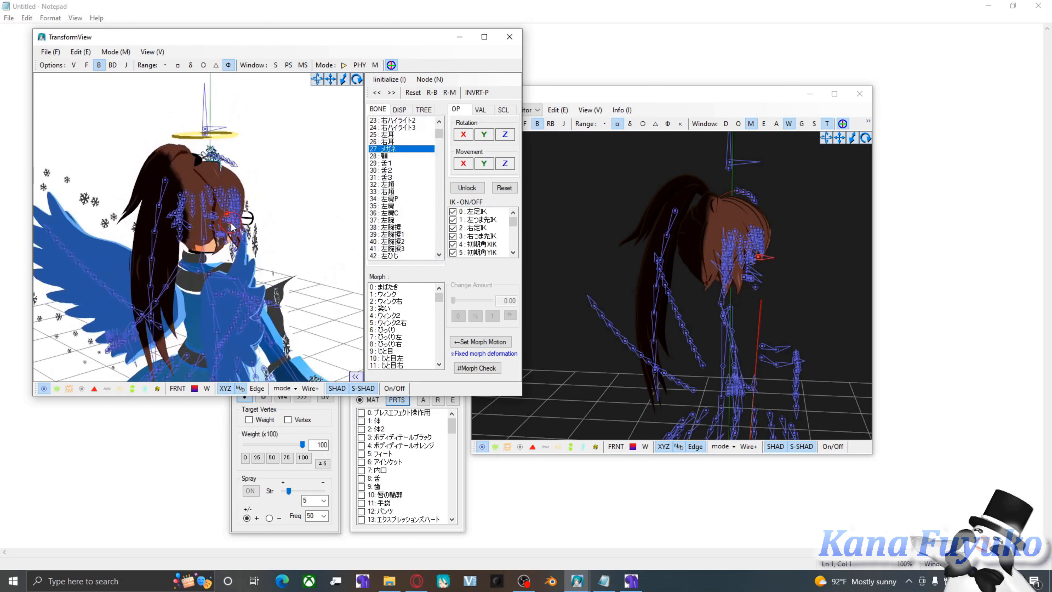
pyautogui.click(344, 65)
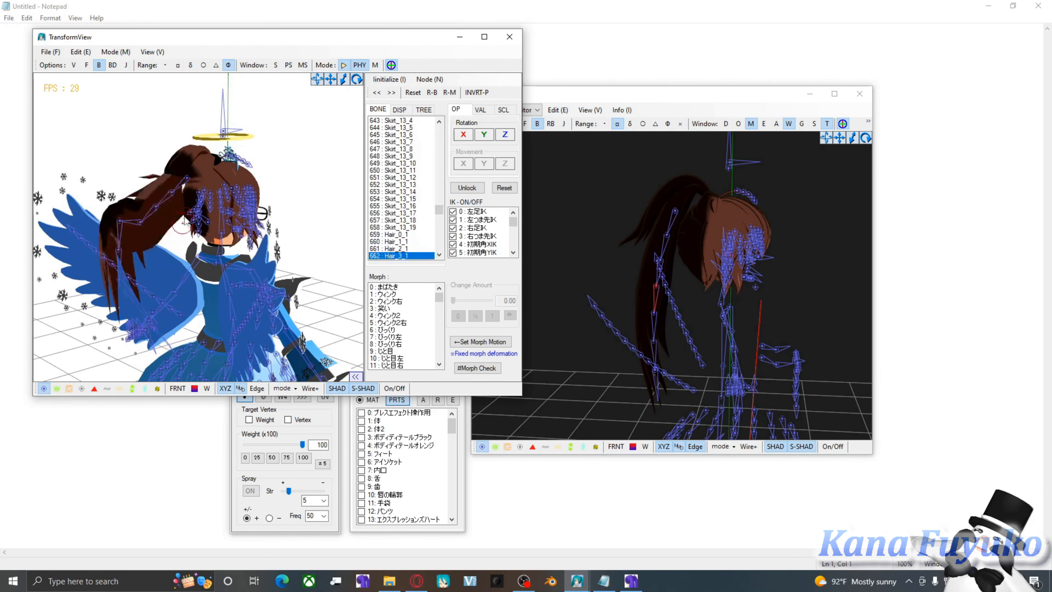
pyautogui.click(344, 65)
pyautogui.click(510, 36)
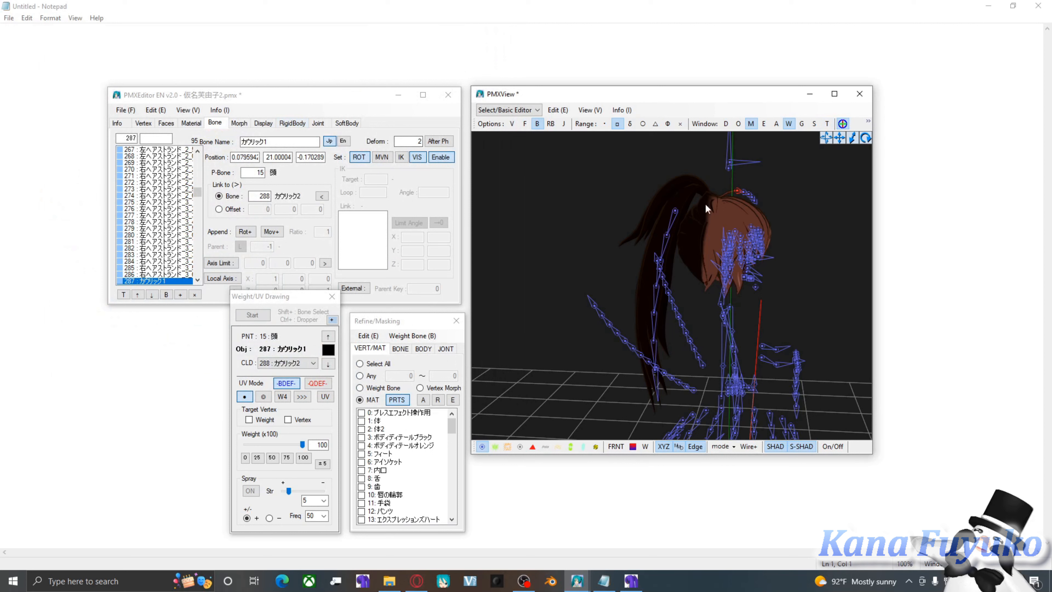
# Check the Hair joints and their connected bodies at the end of the joint list.
pyautogui.click(293, 123)
pyautogui.click(318, 123)
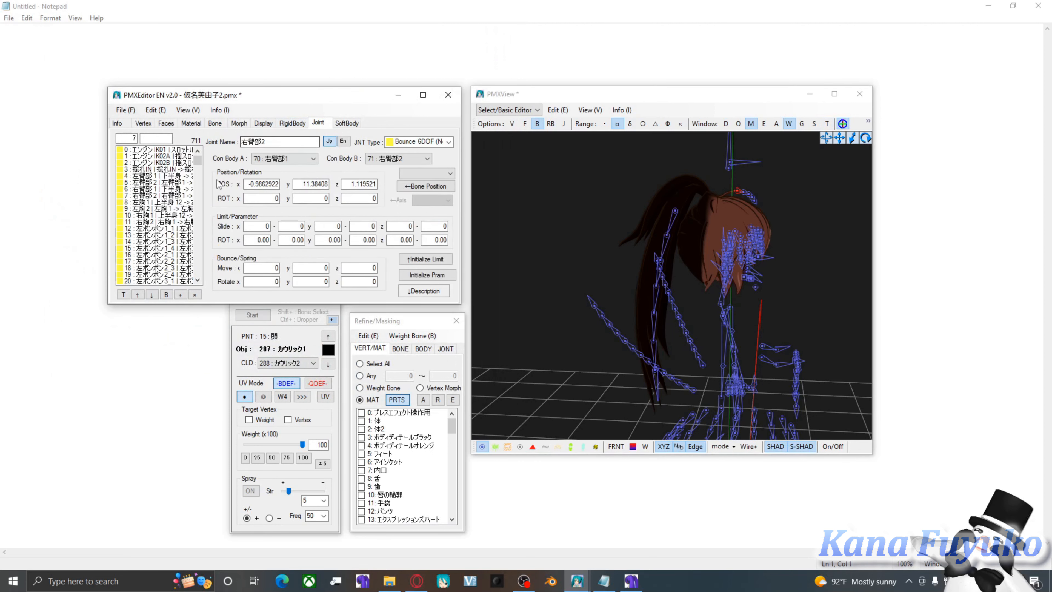
pyautogui.scroll(-15, 182, 274)
pyautogui.click(174, 248)
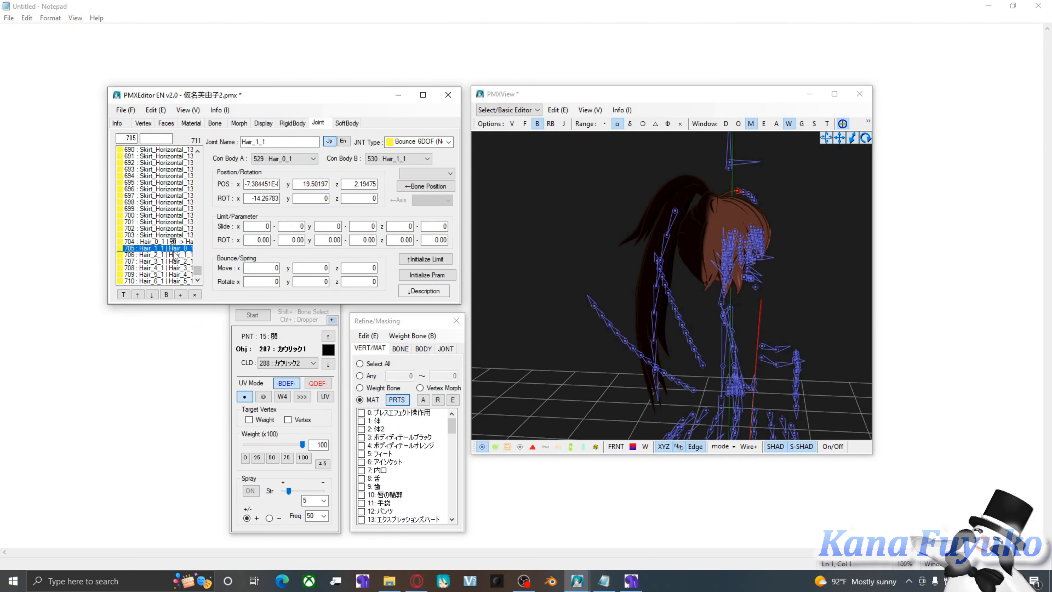
pyautogui.press('Up')
# Try moving the Hair_5_1 joint to the bottom of the joint list, and undo the move.
pyautogui.click(166, 274)
pyautogui.click(166, 295)
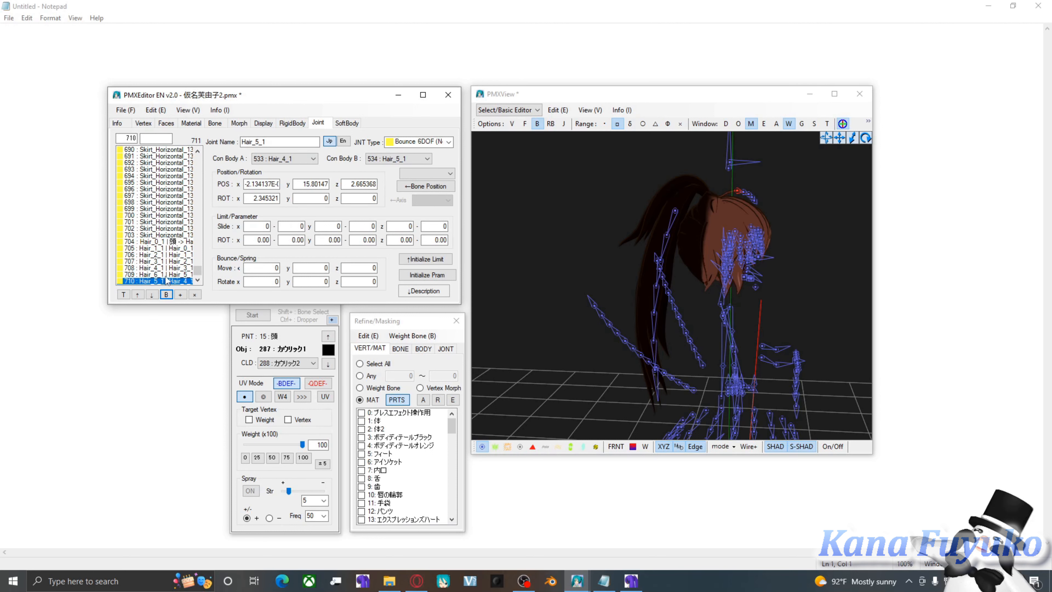
pyautogui.hotkey('ctrl', 'z')
pyautogui.click(177, 254)
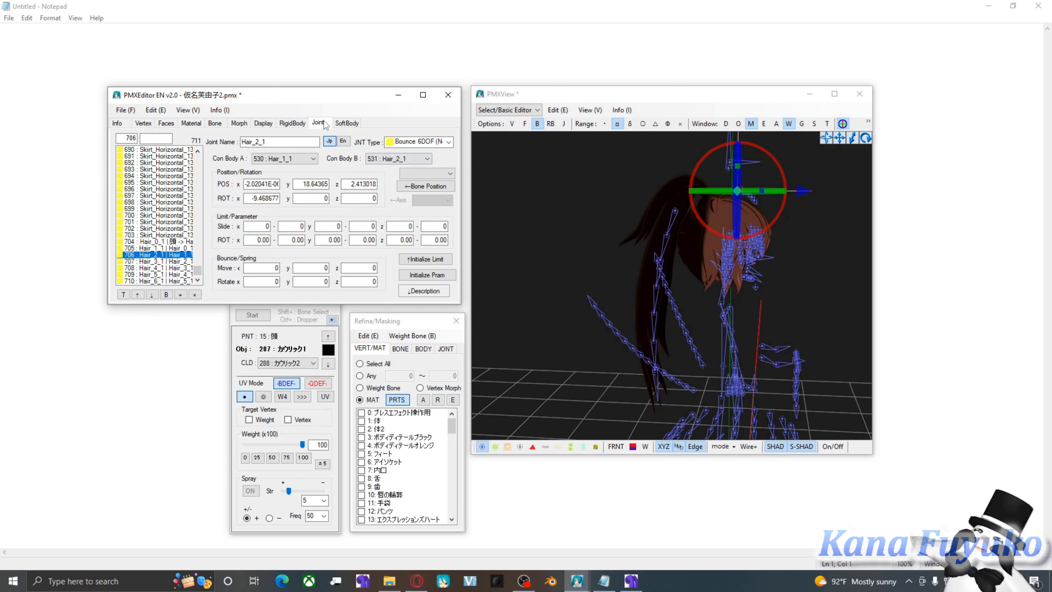
# Select the rigid bodies Hair_0_1 to Hair_6_1 and show the rigid bodies in PMXView around the ponytail.
pyautogui.click(294, 123)
pyautogui.moveTo(197, 164); pyautogui.dragTo(181, 292)
pyautogui.click(177, 242)
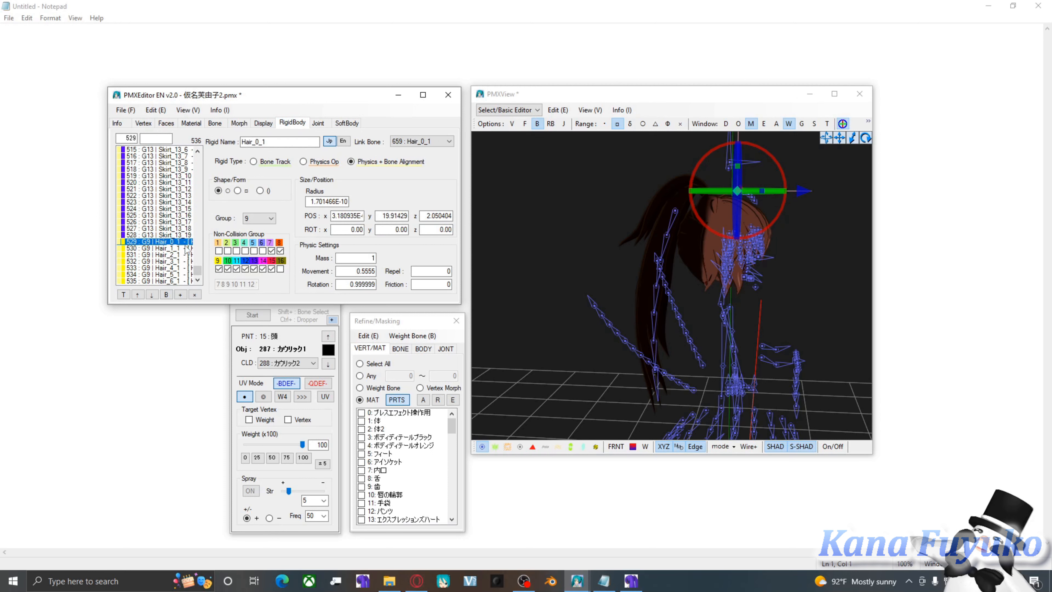
pyautogui.moveTo(185, 243); pyautogui.dragTo(174, 290)
pyautogui.doubleClick(313, 202)
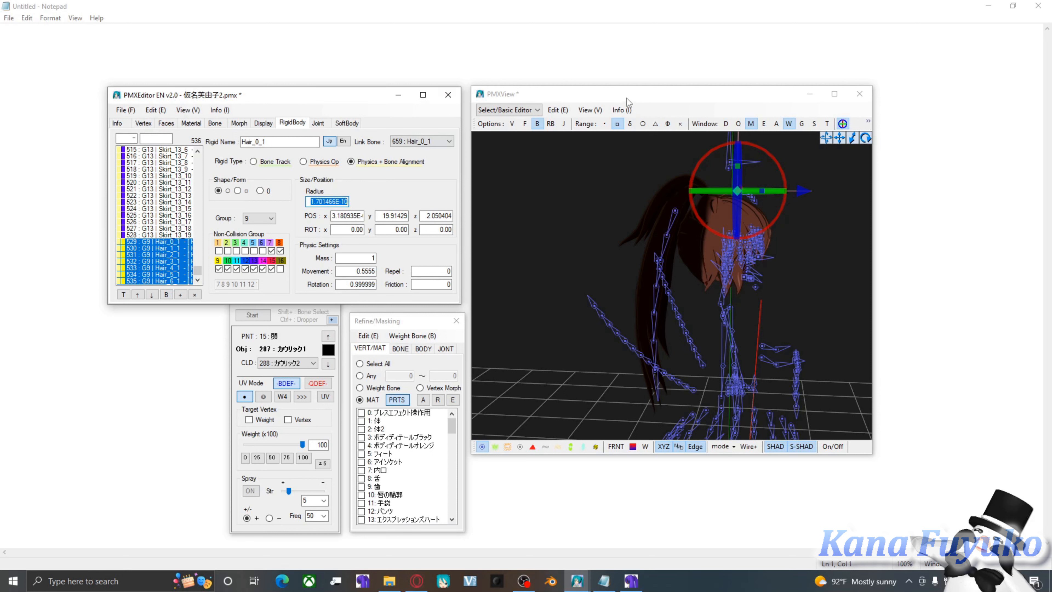
pyautogui.click(551, 124)
pyautogui.scroll(4, 651, 230)
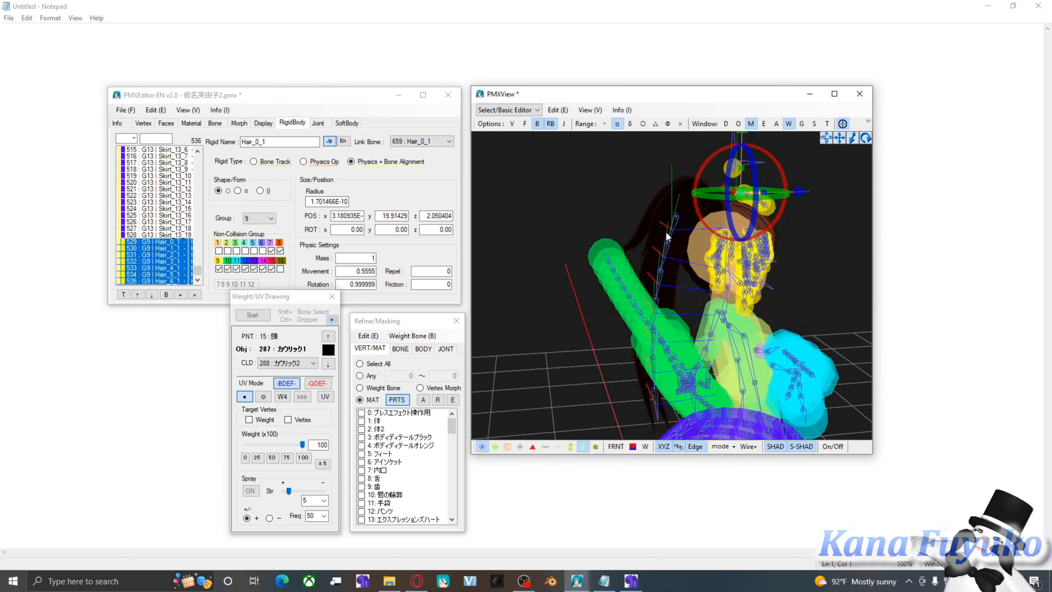
pyautogui.scroll(3, 661, 233)
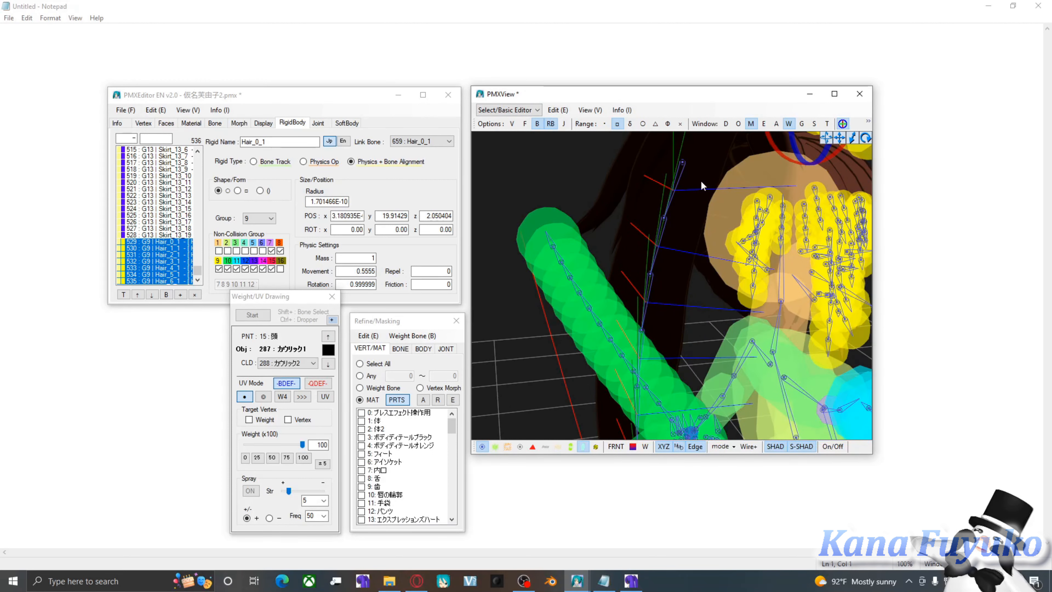
pyautogui.scroll(-1, 550, 231)
pyautogui.scroll(-4, 551, 262)
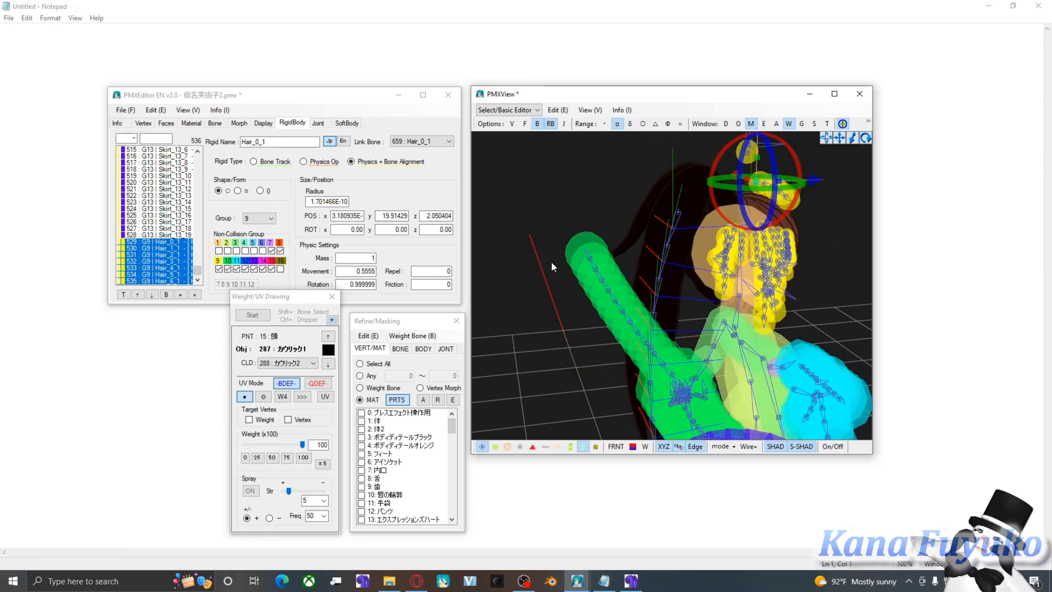
# Try a radius of 0.3 on the selected Hair rigid bodies, and settle on 0.5.
pyautogui.click(310, 202)
pyautogui.doubleClick(309, 202)
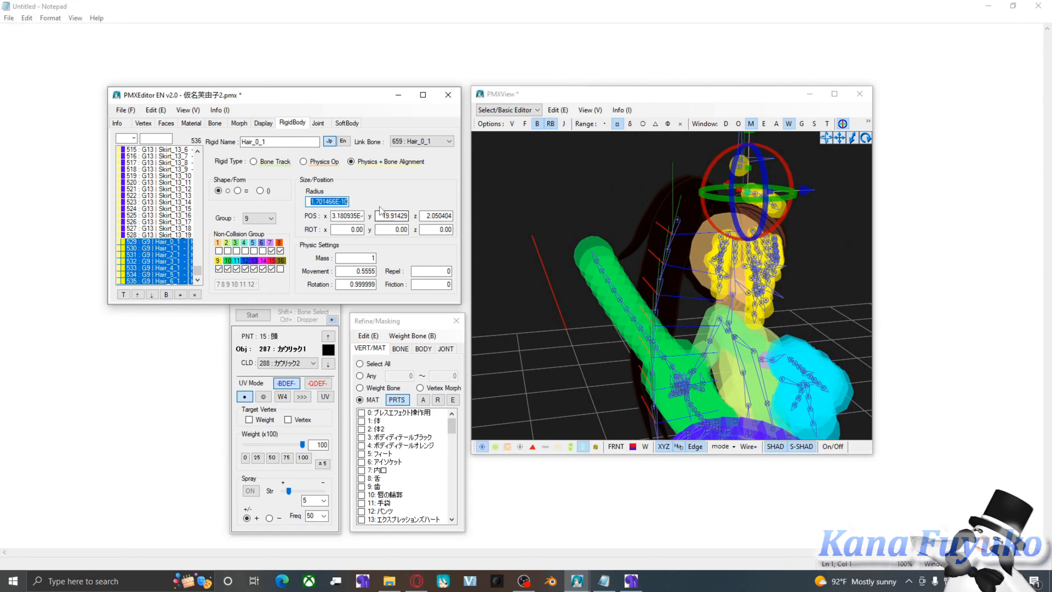
pyautogui.write('0.3')
pyautogui.press('Return')
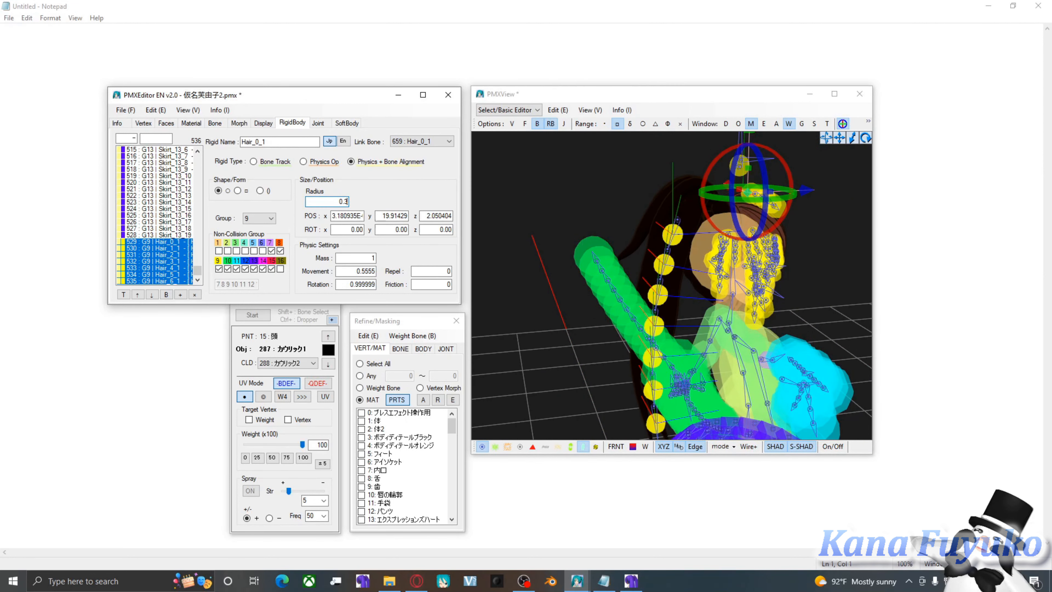
pyautogui.press('BackSpace')
pyautogui.write('5')
pyautogui.press('Return')
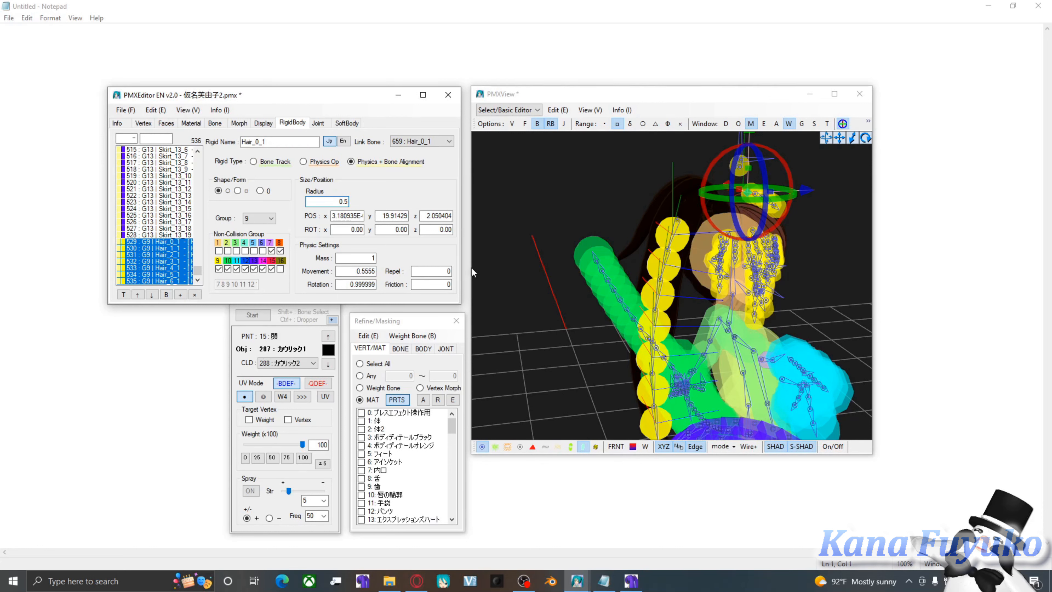
pyautogui.click(582, 286)
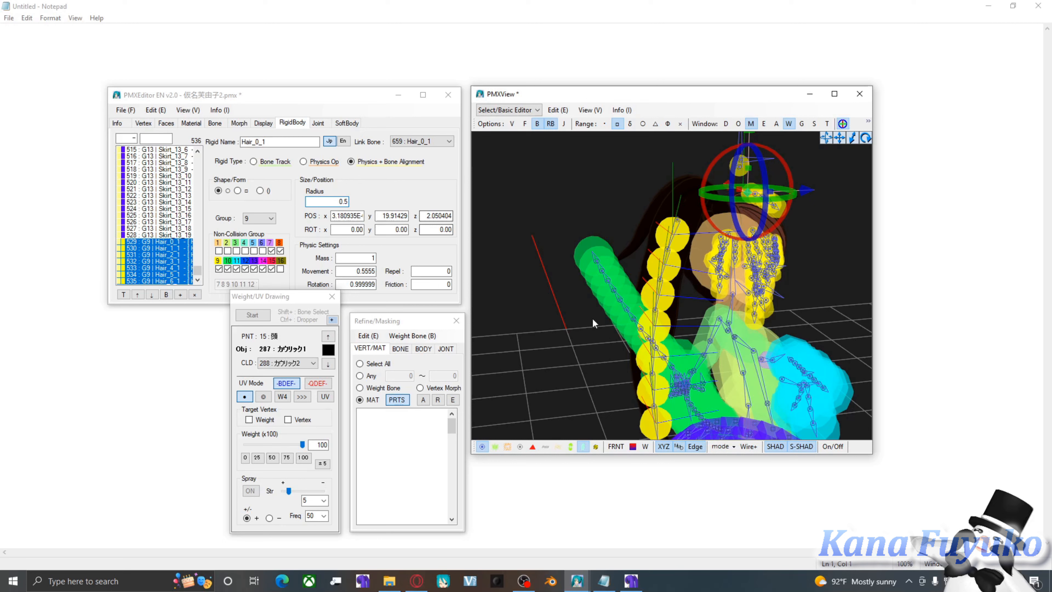
pyautogui.moveTo(599, 270); pyautogui.dragTo(646, 305, button='right')
pyautogui.scroll(3, 646, 305)
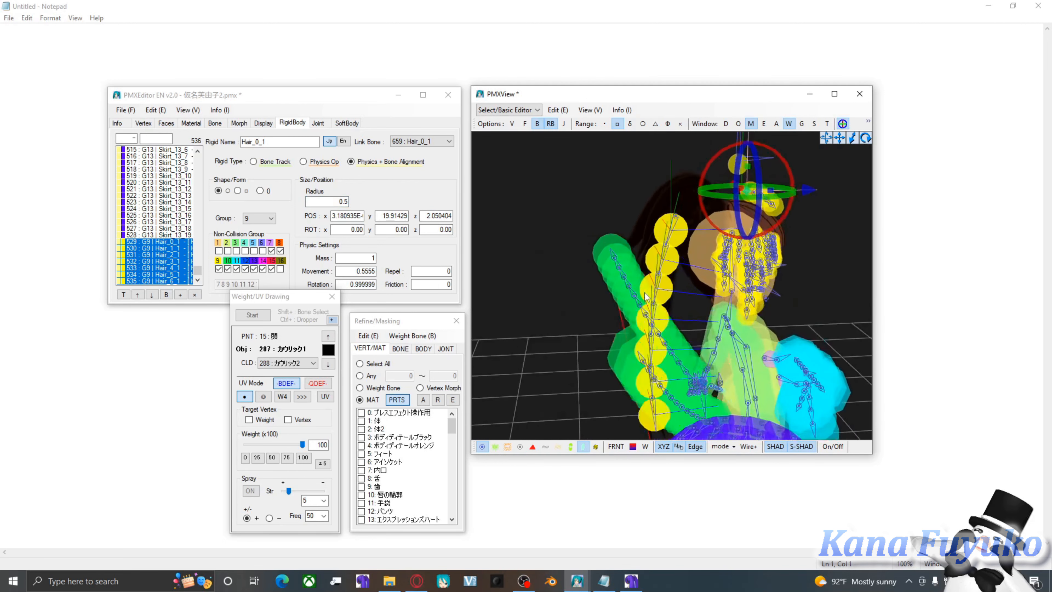
# Keep the sphere shape for the Hair_0_1 to Hair_6_1 rigid bodies and add group 1 to their non-collision groups.
pyautogui.click(219, 192)
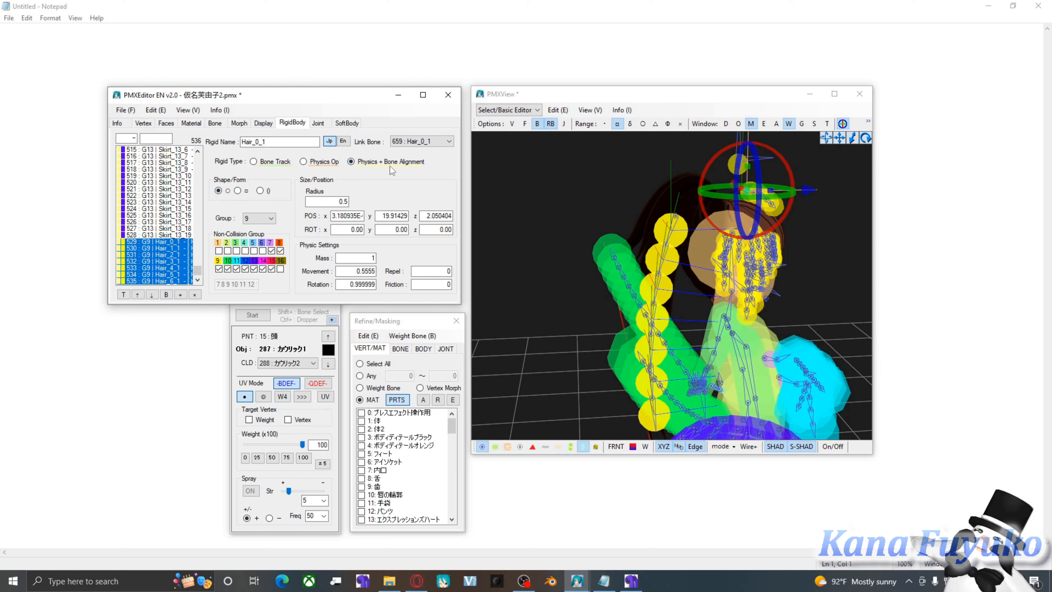
pyautogui.click(183, 248)
pyautogui.moveTo(181, 245); pyautogui.dragTo(193, 288)
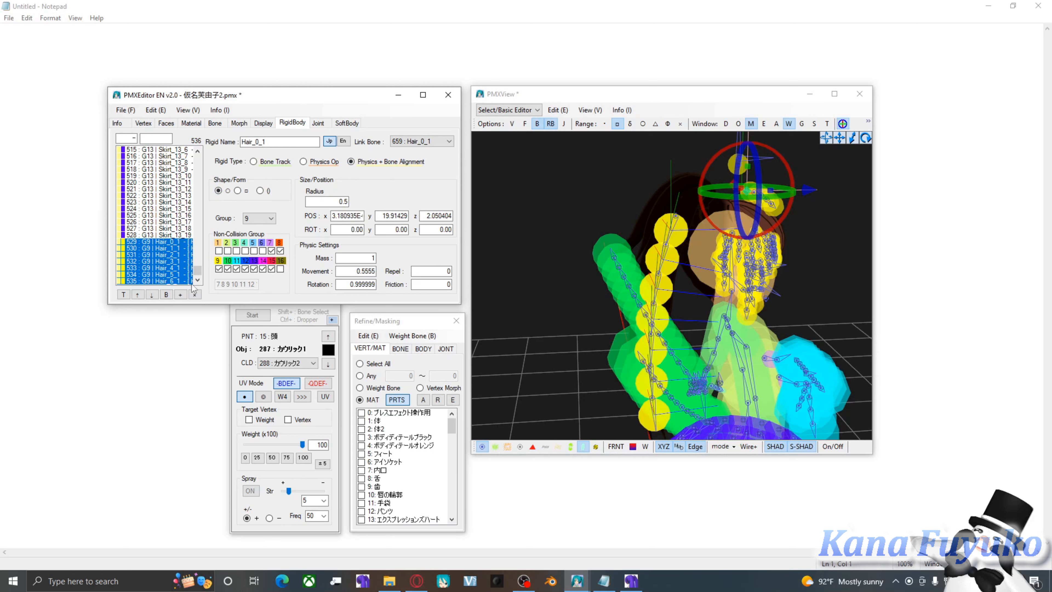
pyautogui.scroll(20, 182, 248)
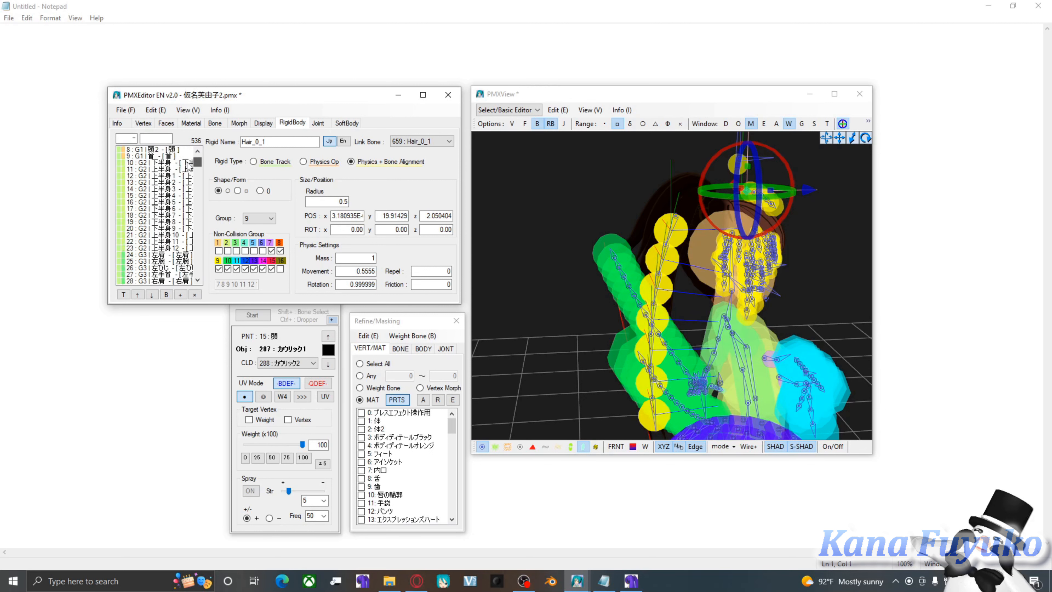
pyautogui.click(218, 251)
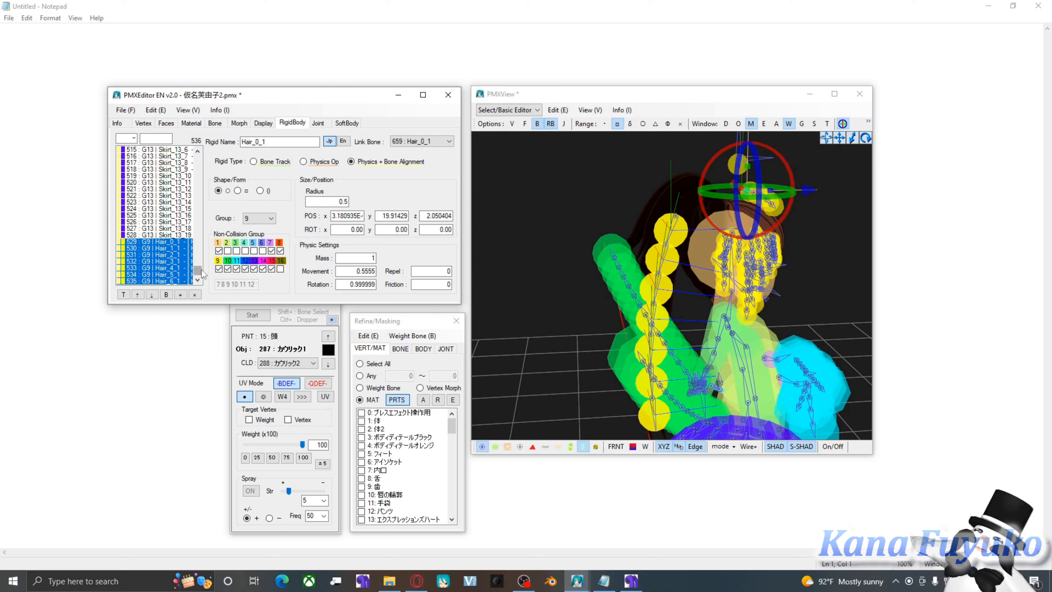
# Check the groups of the body's rigid bodies and add group 6 to the Hair bodies' non-collision groups.
pyautogui.moveTo(201, 270); pyautogui.dragTo(187, 149)
pyautogui.scroll(-3, 157, 174)
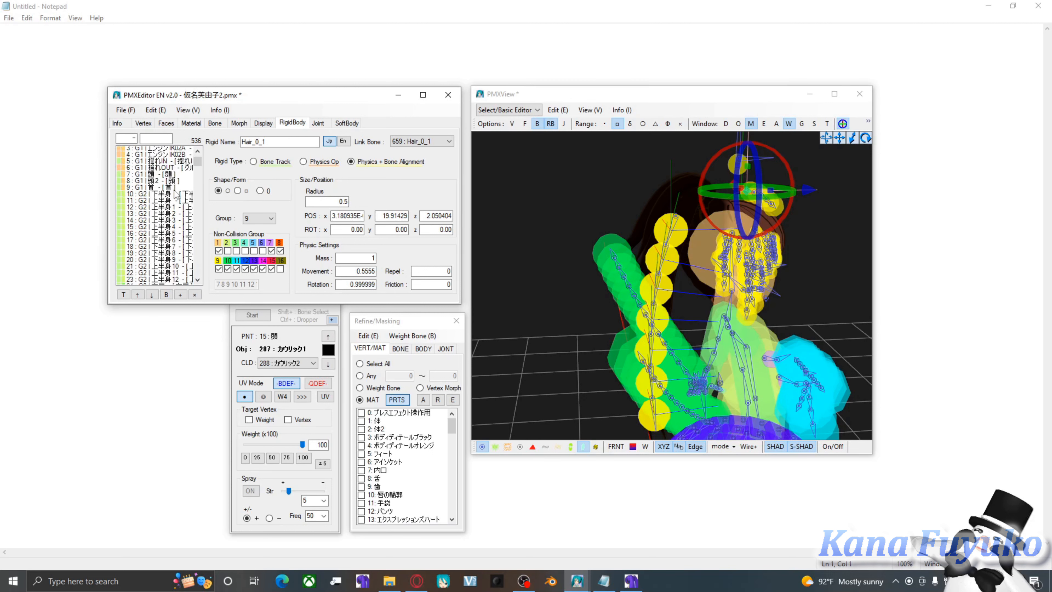
pyautogui.scroll(-6, 174, 191)
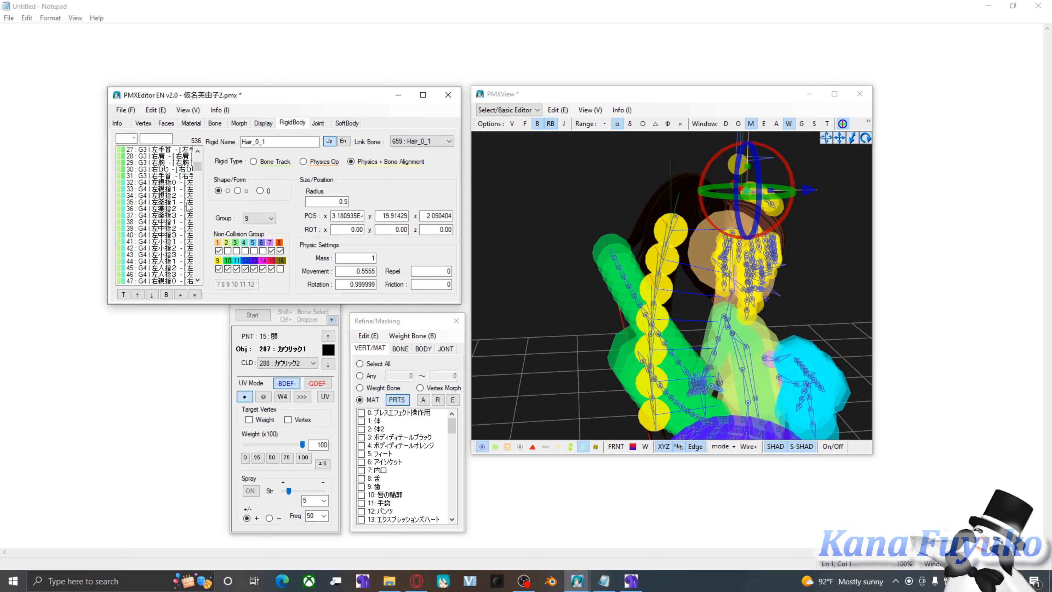
pyautogui.scroll(-8, 179, 221)
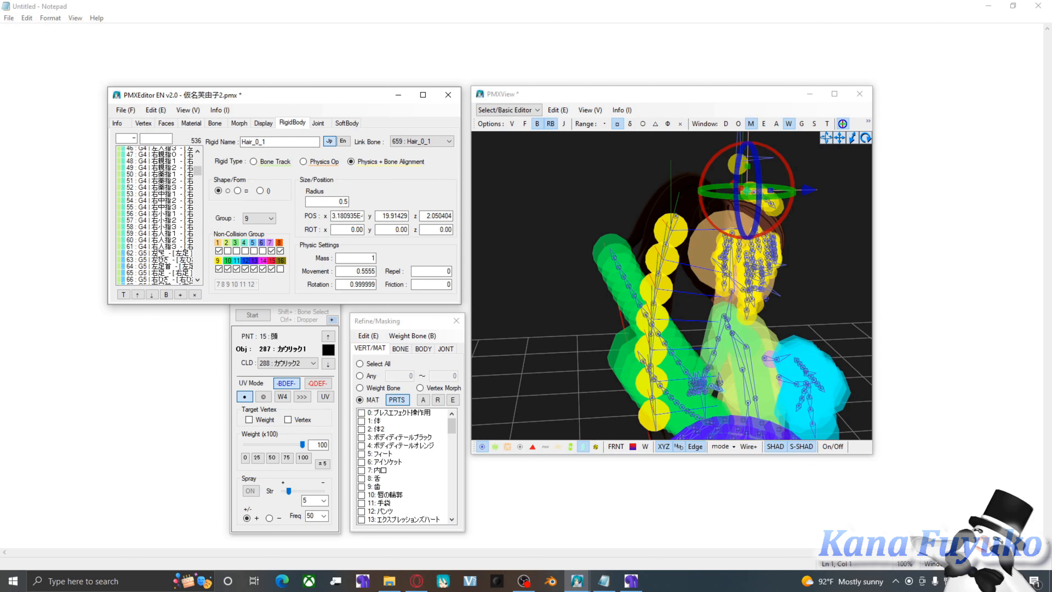
pyautogui.scroll(-2, 179, 232)
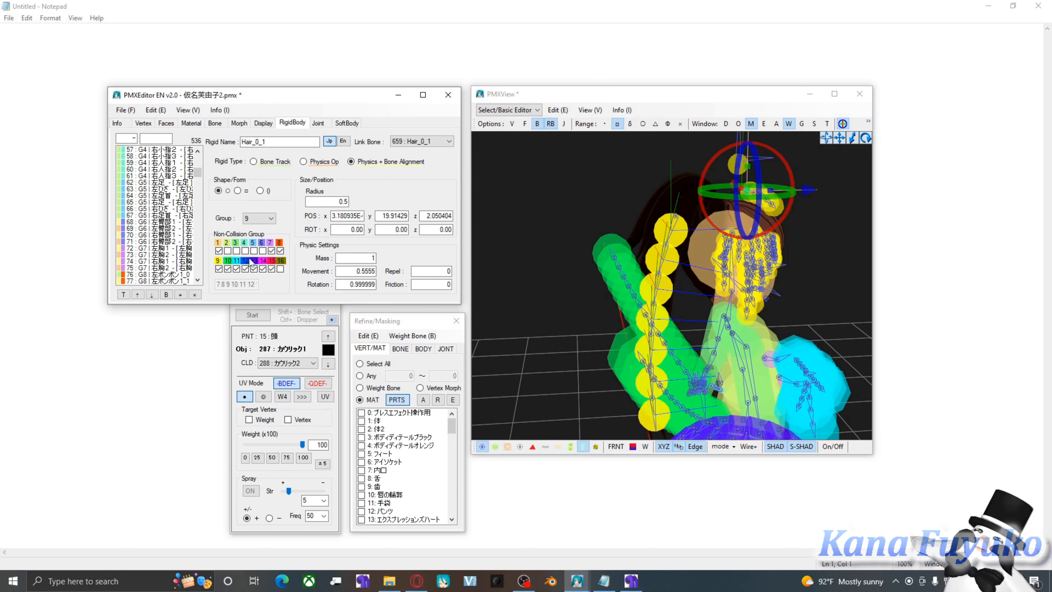
pyautogui.click(262, 252)
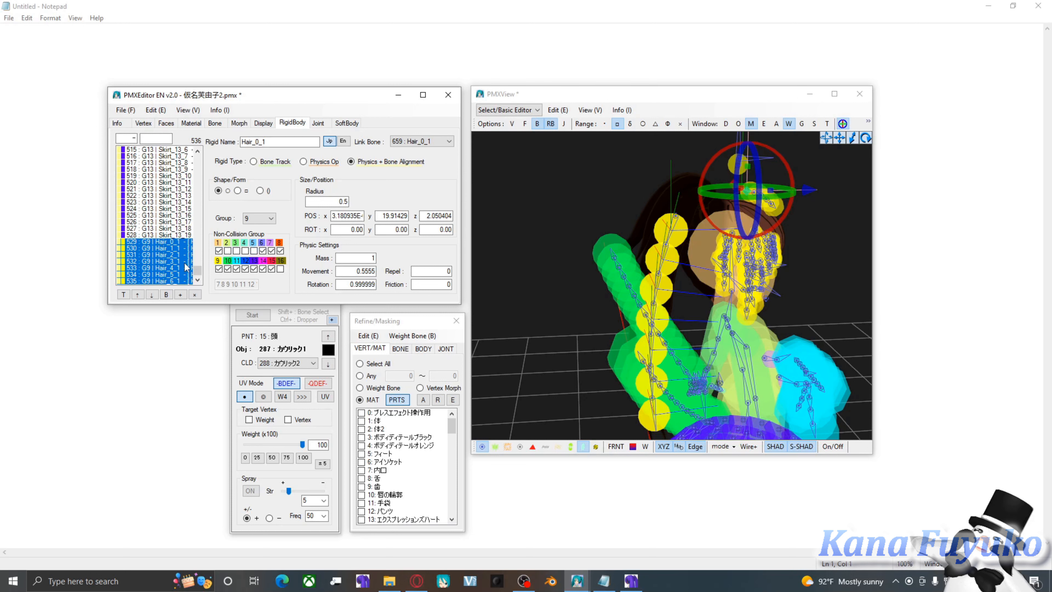
pyautogui.scroll(-2, 679, 311)
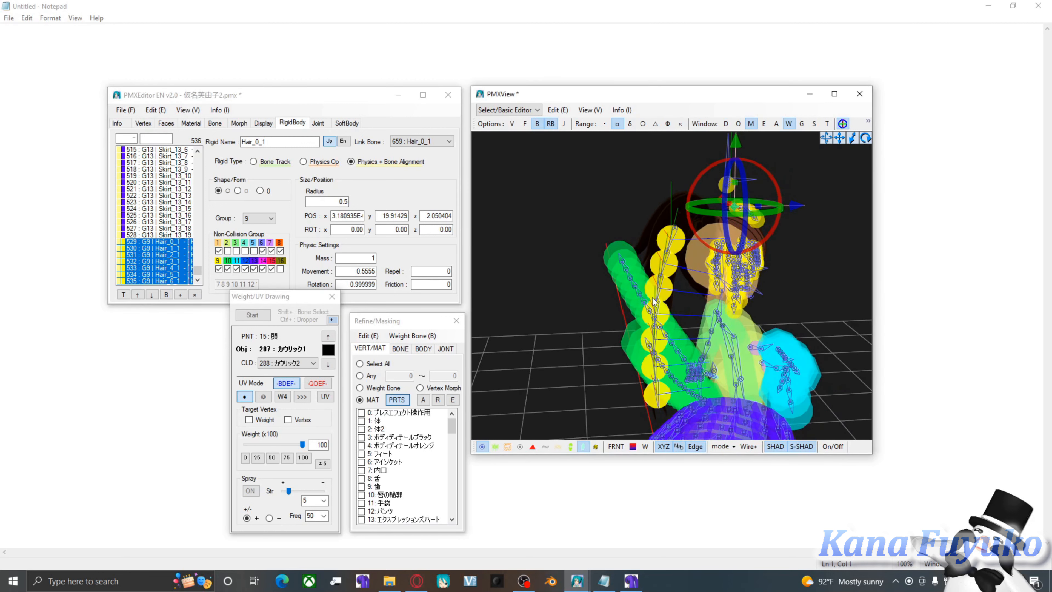
pyautogui.moveTo(626, 290); pyautogui.dragTo(593, 282, button='middle')
pyautogui.scroll(1, 593, 282)
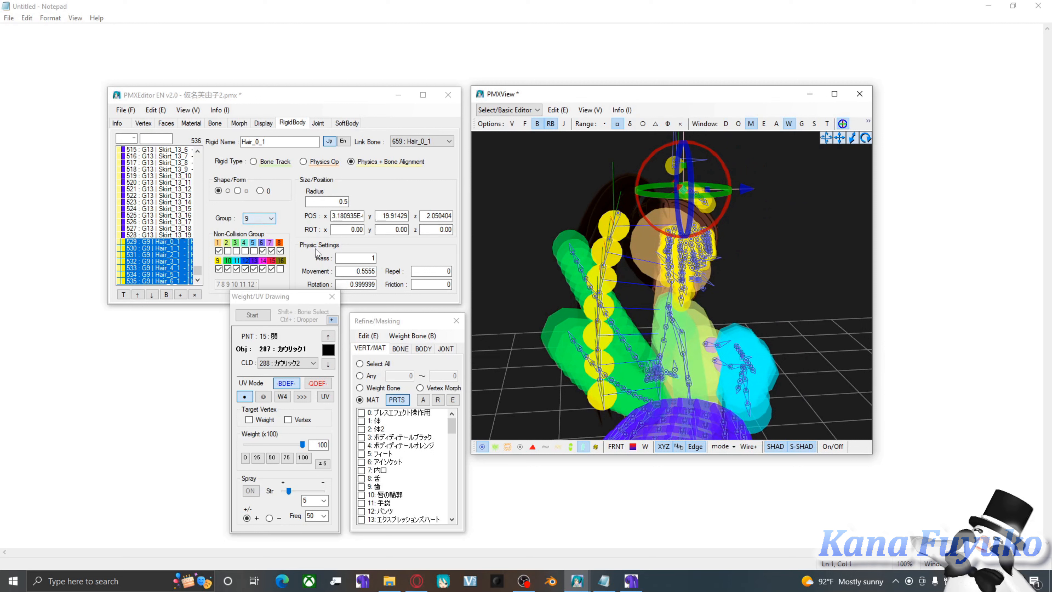
# Lower the mass of the upper ponytail rigid bodies Hair_1_1 and Hair_2_1 individually.
pyautogui.click(161, 249)
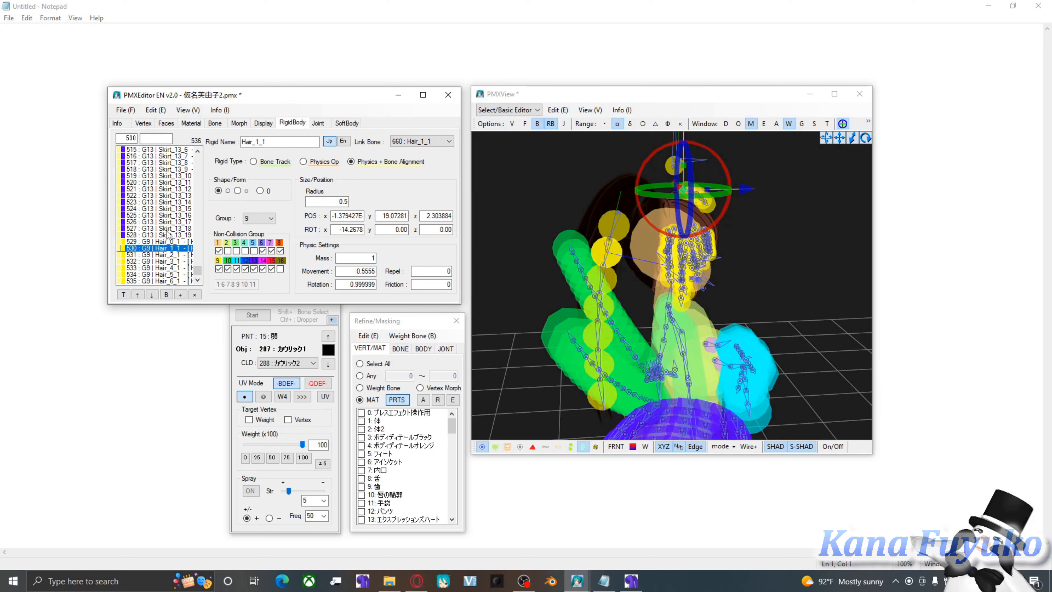
pyautogui.click(160, 243)
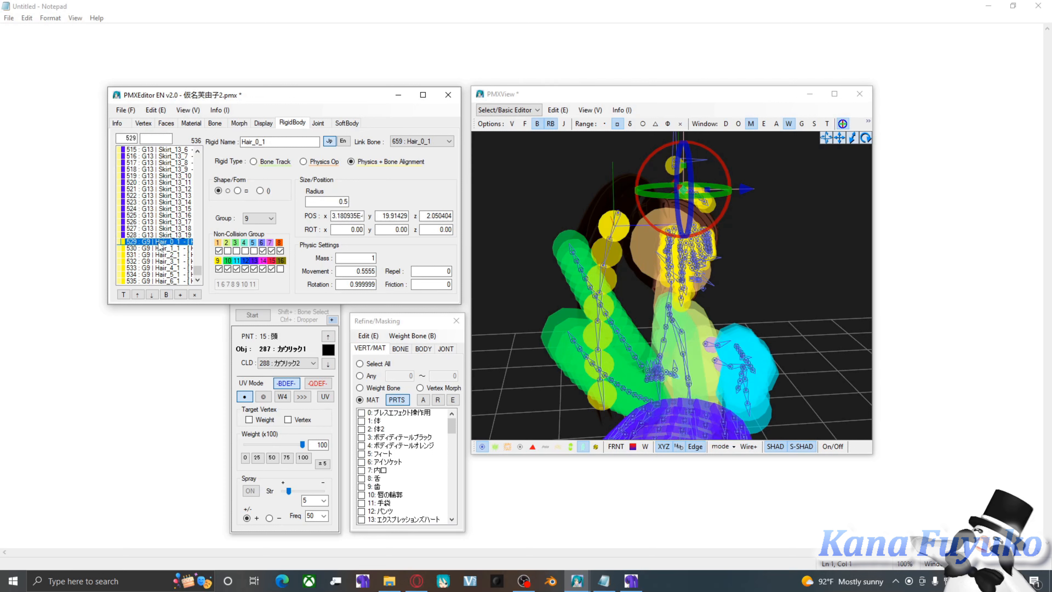
pyautogui.click(169, 248)
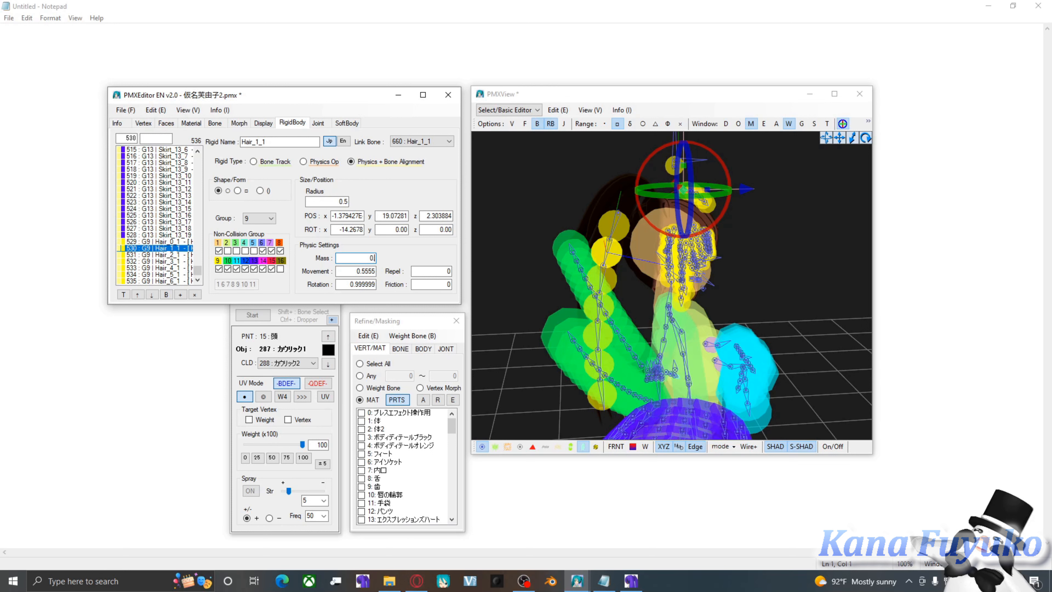
pyautogui.click(169, 255)
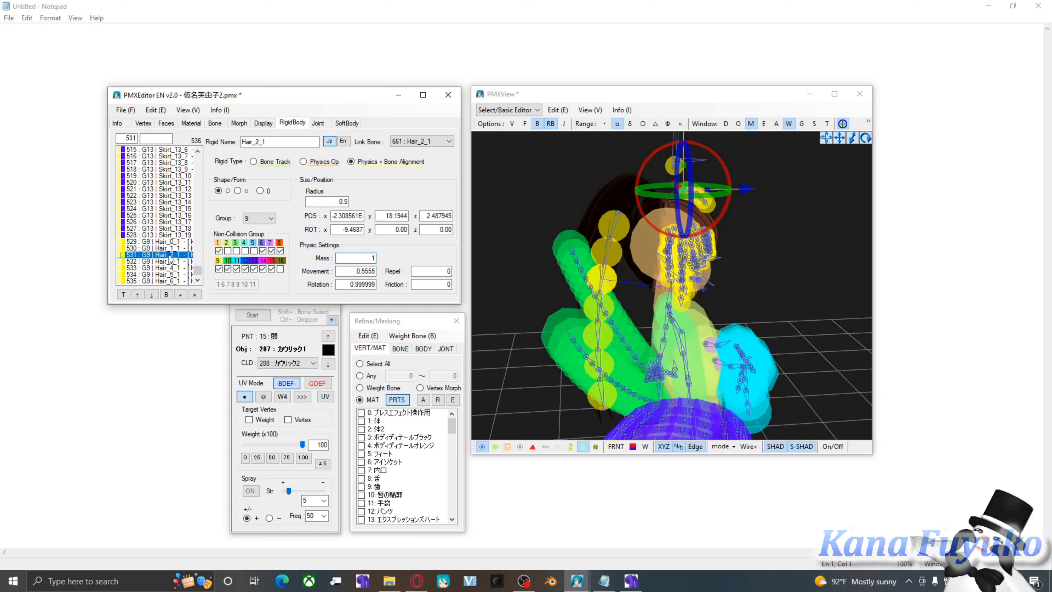
pyautogui.doubleClick(358, 260)
pyautogui.click(219, 269)
# Set the mass of the Hair_3_1 rigid body to 0.5 and that of Hair_4_1 to 0.3.
pyautogui.click(157, 262)
pyautogui.doubleClick(359, 258)
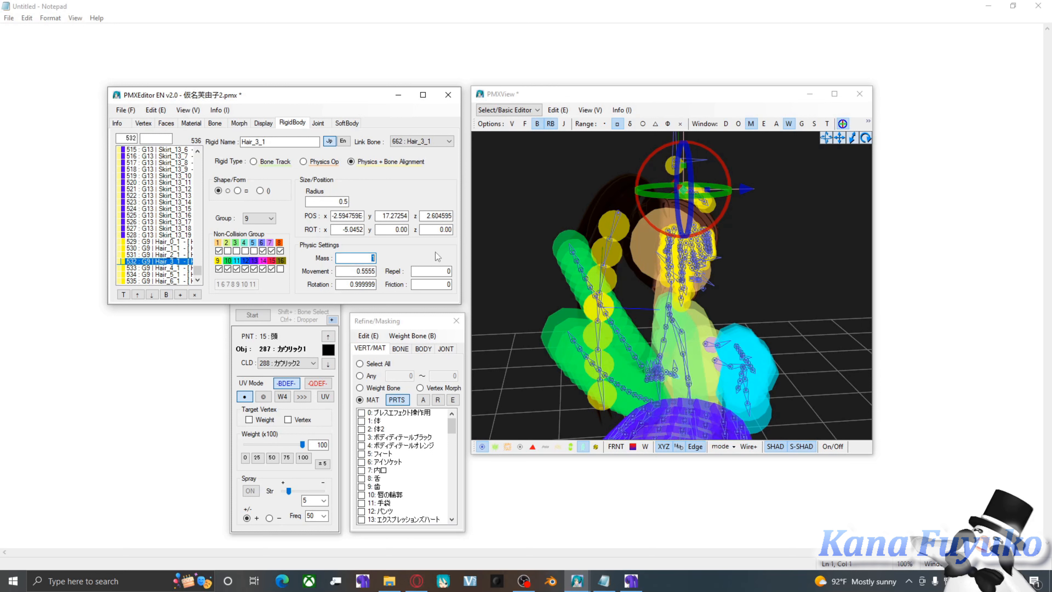
pyautogui.write('0.5')
pyautogui.click(149, 269)
pyautogui.doubleClick(359, 258)
pyautogui.write('0.5')
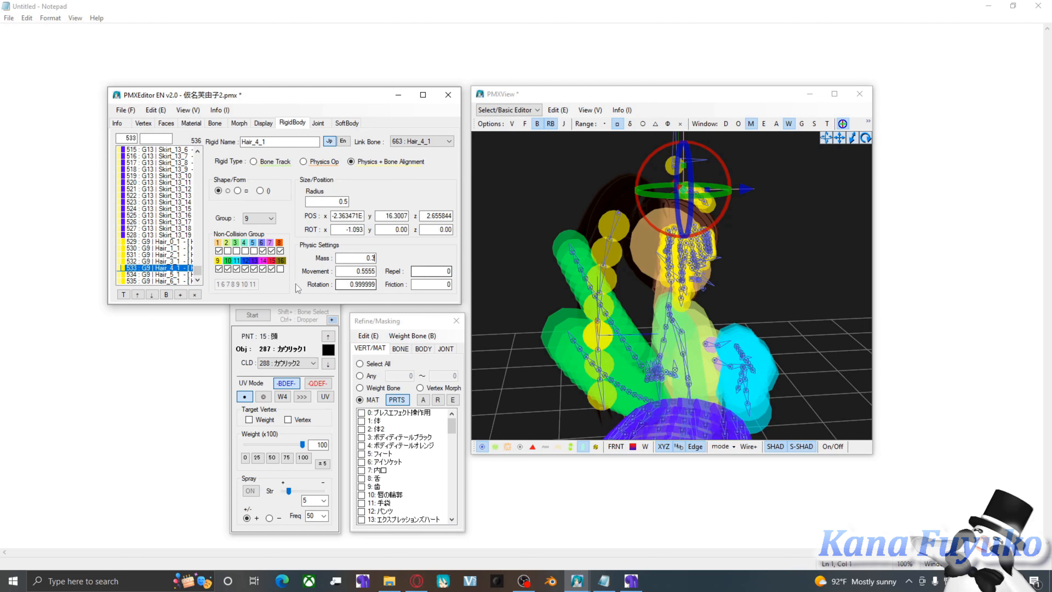
# Set the mass of the Hair_5_1 rigid body to 0.1 and edit the mass of Hair_6_1.
pyautogui.click(177, 274)
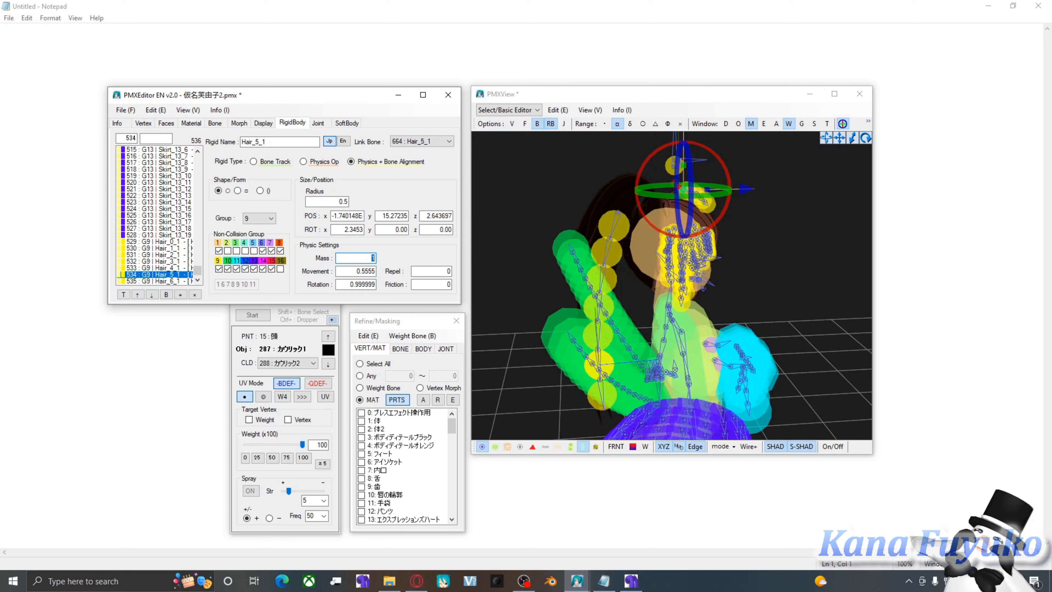
pyautogui.write('0.1')
pyautogui.click(158, 282)
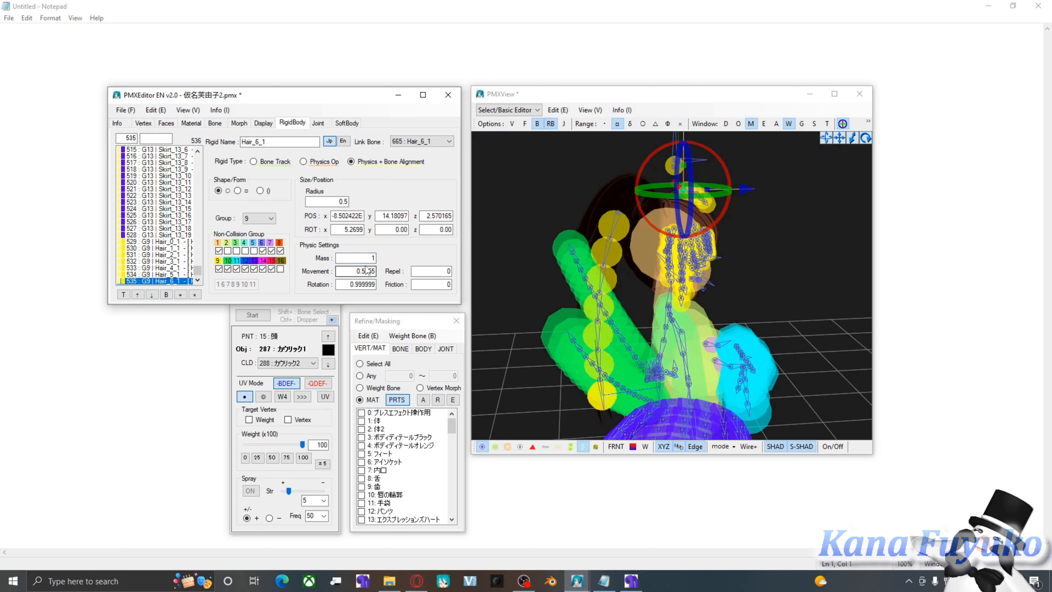
pyautogui.doubleClick(357, 258)
pyautogui.click(157, 262)
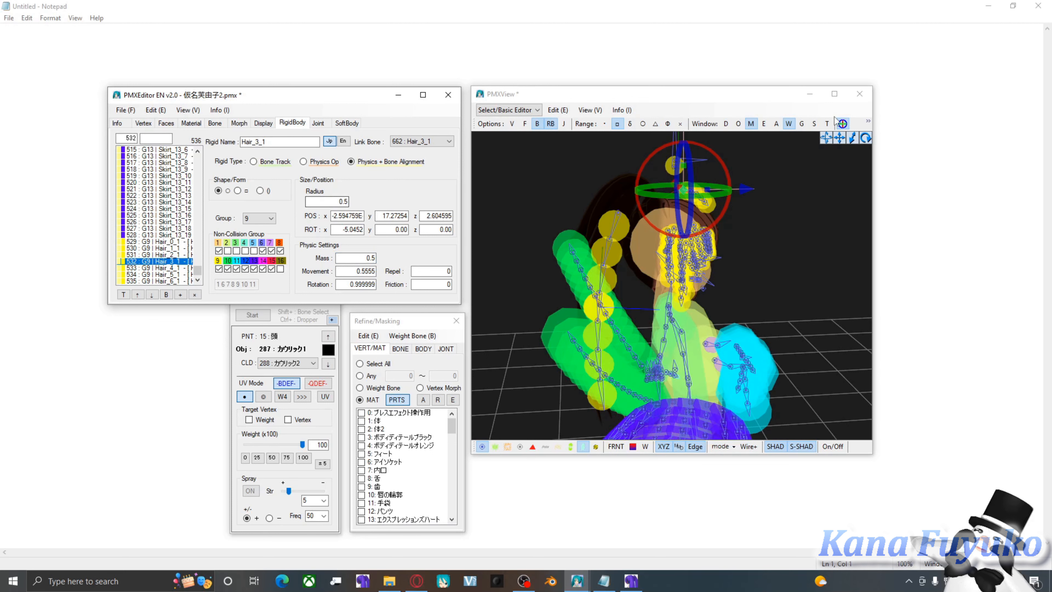
# Open the transform view with real-time updating on and frame the whole model for a physics test.
pyautogui.click(825, 125)
pyautogui.click(825, 124)
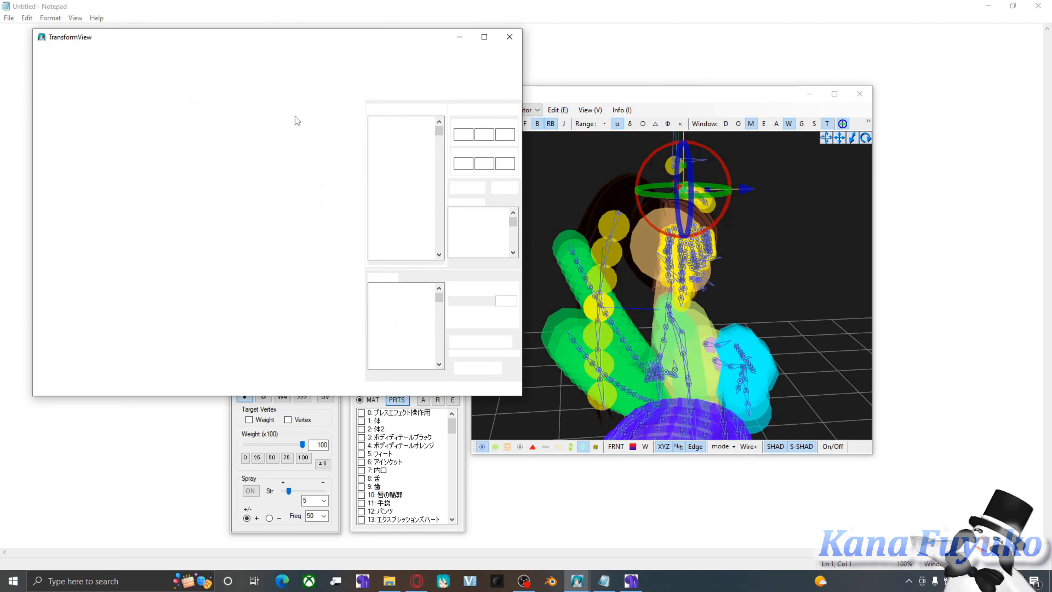
pyautogui.click(344, 64)
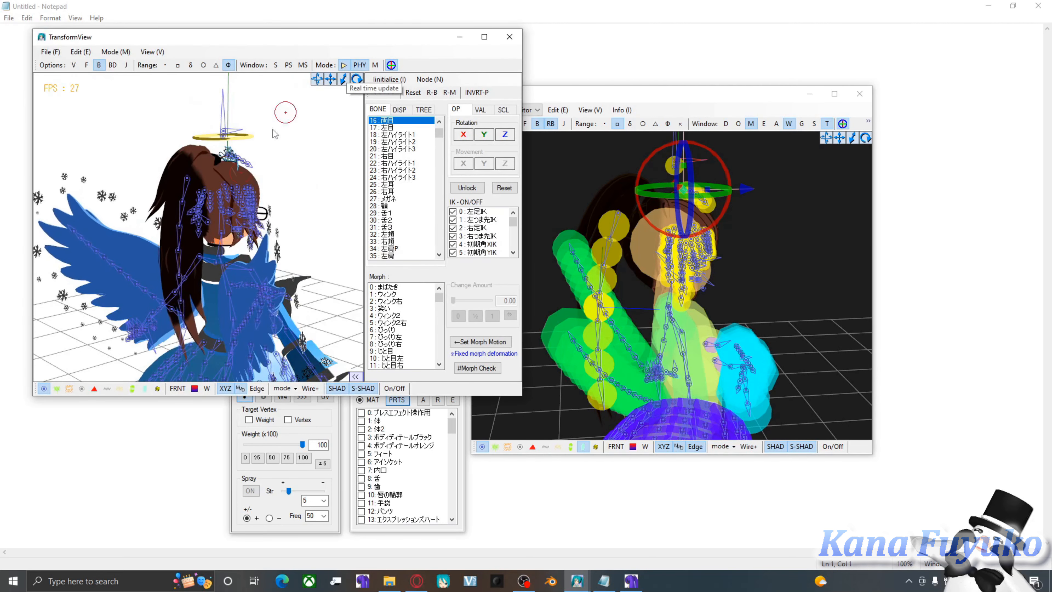
pyautogui.click(234, 307)
pyautogui.scroll(-4, 233, 307)
pyautogui.moveTo(226, 354); pyautogui.dragTo(238, 286, button='middle')
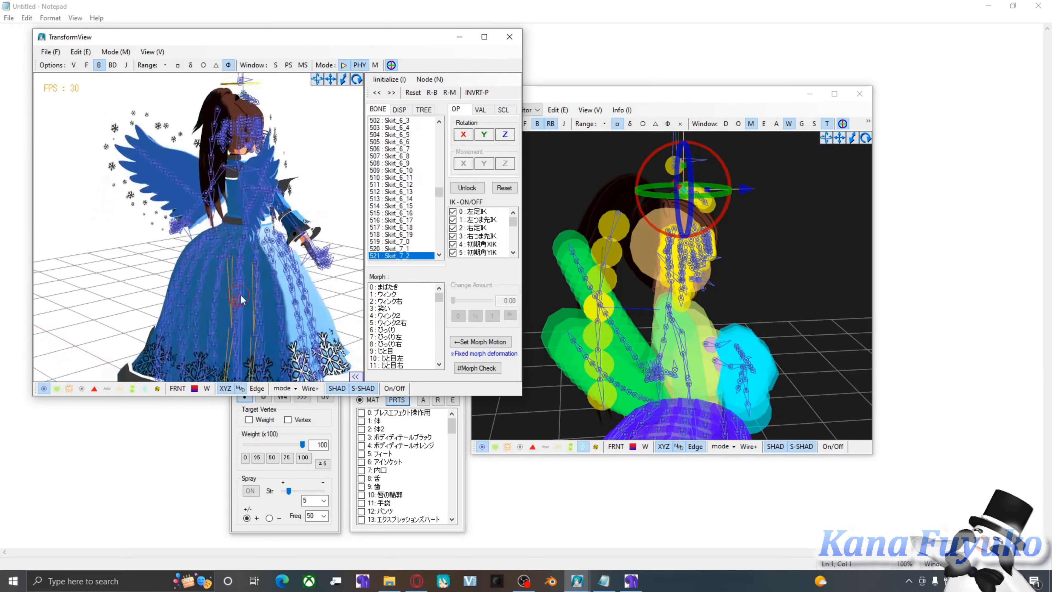
# Pull the model around in the transform view and examine how the ponytail swings from the side and behind.
pyautogui.moveTo(248, 298); pyautogui.dragTo(191, 288, button='right')
pyautogui.moveTo(312, 305); pyautogui.dragTo(236, 289, button='right')
pyautogui.moveTo(242, 283); pyautogui.dragTo(280, 304)
pyautogui.moveTo(224, 257); pyautogui.dragTo(282, 265, button='right')
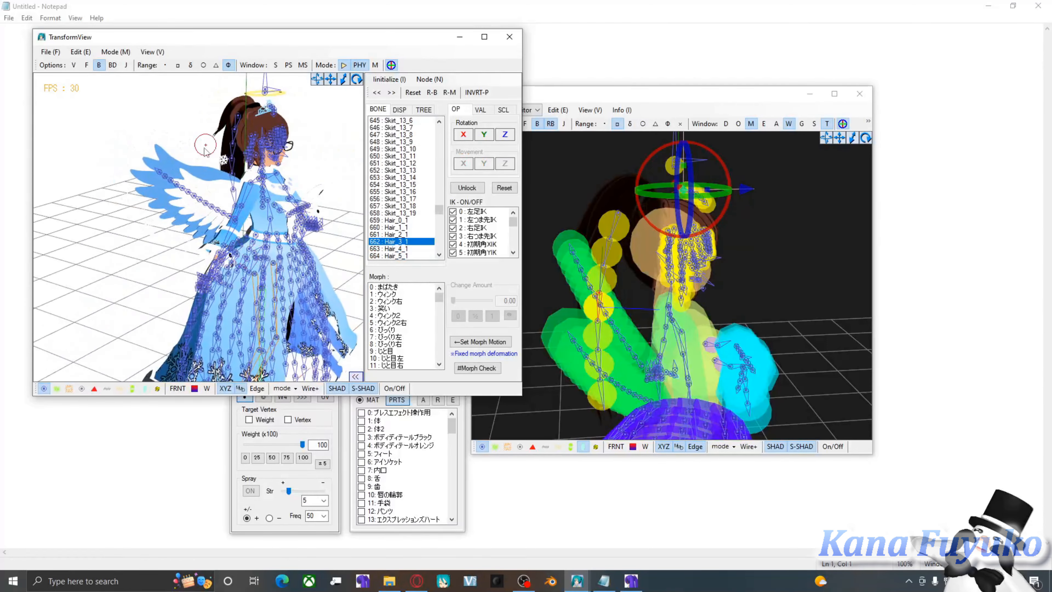
pyautogui.moveTo(164, 199); pyautogui.dragTo(227, 203, button='right')
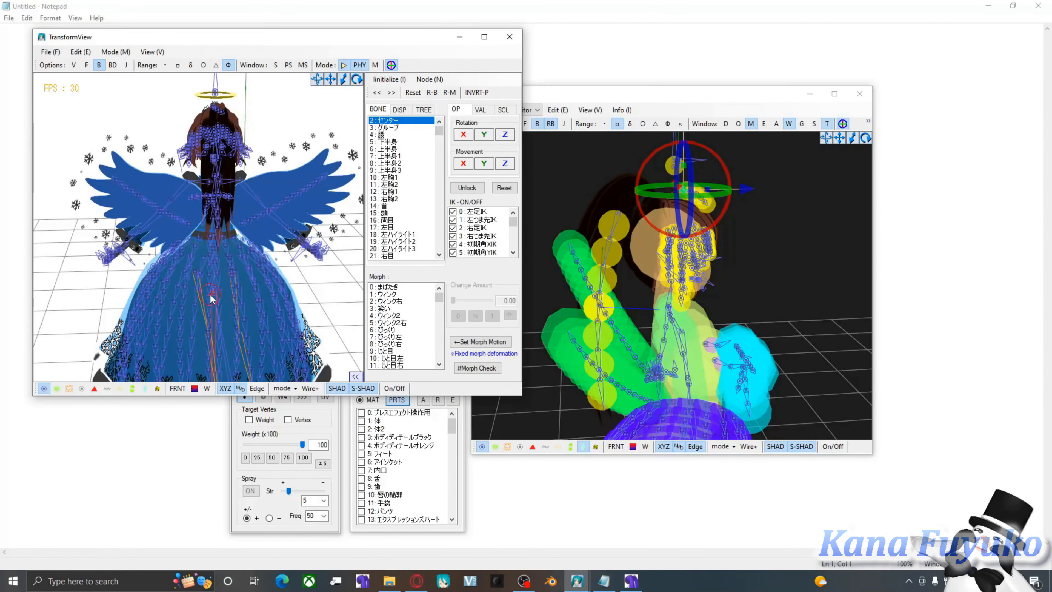
pyautogui.moveTo(212, 300); pyautogui.dragTo(237, 291)
pyautogui.click(257, 263)
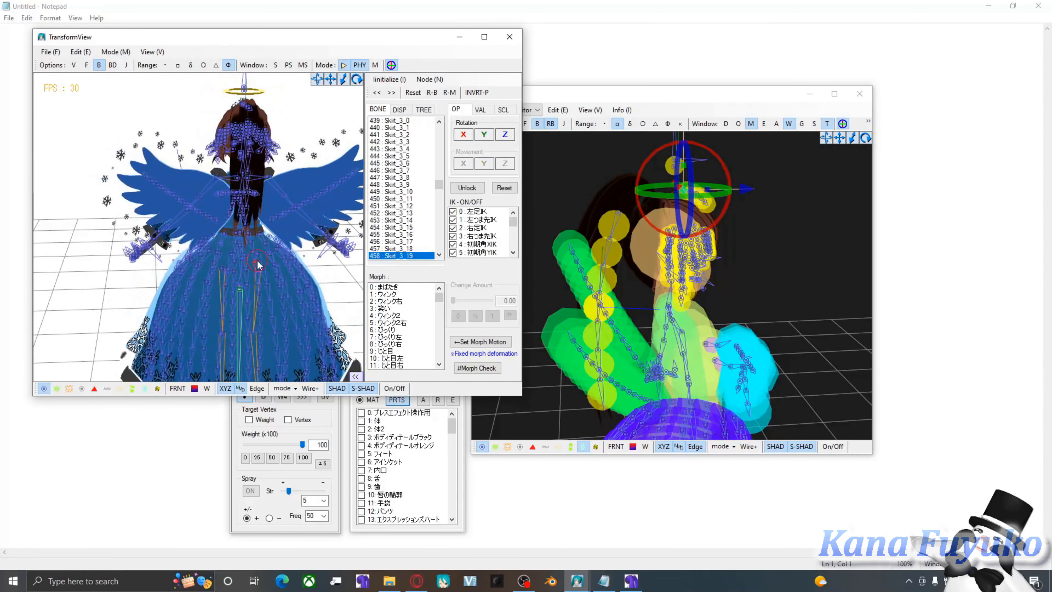
pyautogui.click(256, 258)
pyautogui.click(256, 259)
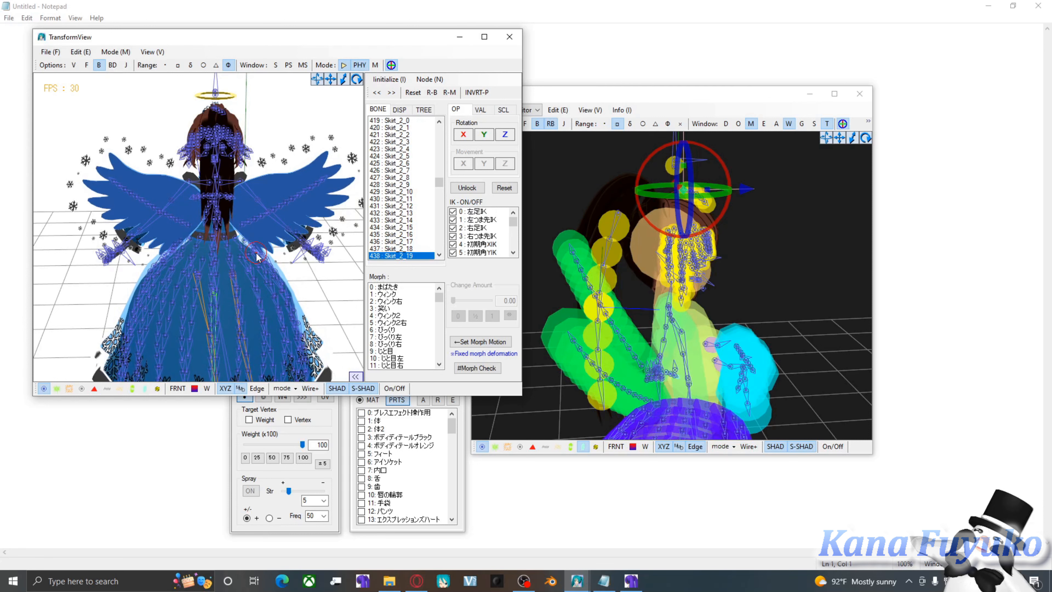
pyautogui.click(256, 253)
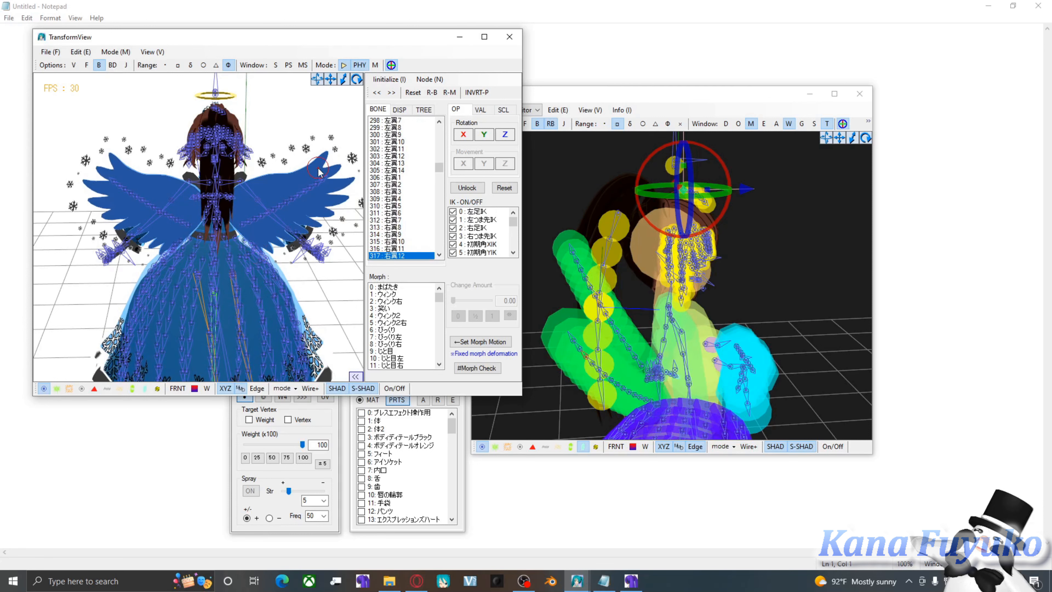
# Examine the ponytail's movement against the wings and body from the side and front while shifting the model.
pyautogui.moveTo(256, 254); pyautogui.dragTo(182, 249, button='right')
pyautogui.click(251, 155)
pyautogui.click(252, 170)
pyautogui.moveTo(251, 156); pyautogui.dragTo(224, 182, button='right')
pyautogui.click(245, 178)
pyautogui.click(230, 186)
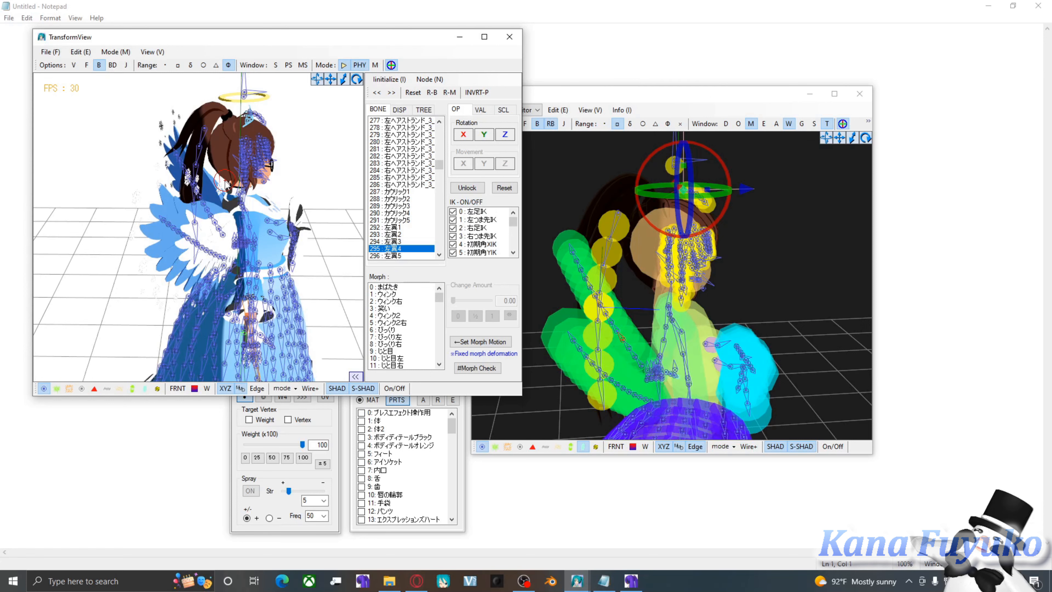
pyautogui.moveTo(225, 182); pyautogui.dragTo(248, 306)
pyautogui.moveTo(315, 315); pyautogui.dragTo(250, 340, button='right')
pyautogui.click(251, 339)
pyautogui.click(271, 358)
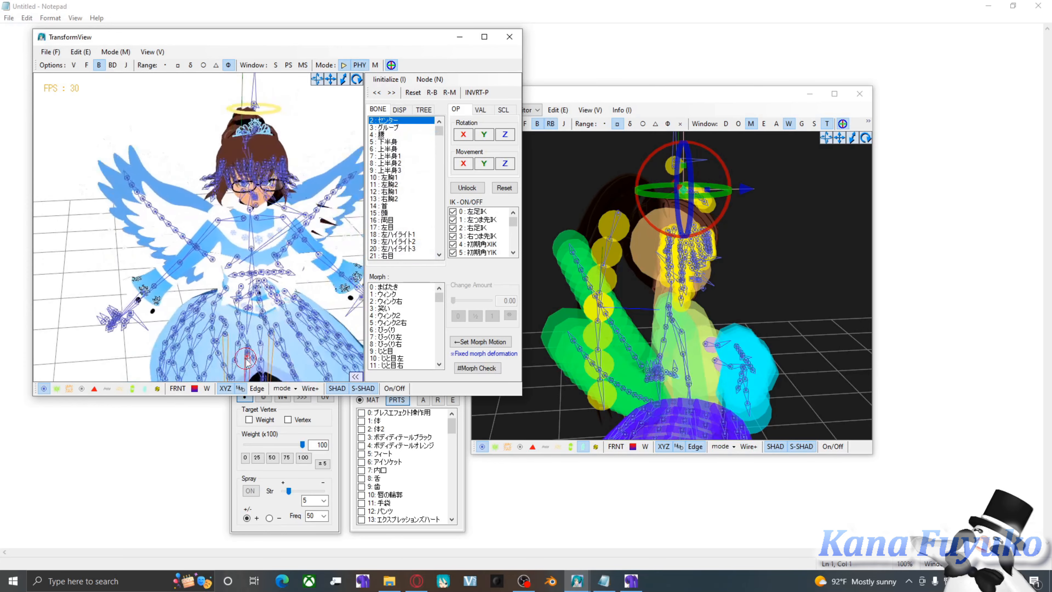
# Set the rigid type of the Hair_0_1 body to Bone Track.
pyautogui.moveTo(338, 41); pyautogui.dragTo(421, 41)
pyautogui.moveTo(306, 174); pyautogui.dragTo(347, 198, button='right')
pyautogui.moveTo(348, 339)
pyautogui.mouseDown()
pyautogui.moveTo(335, 351)
pyautogui.moveTo(361, 352)
pyautogui.moveTo(269, 353)
pyautogui.moveTo(359, 354)
pyautogui.mouseUp()
pyautogui.moveTo(338, 40); pyautogui.dragTo(586, 76)
pyautogui.click(161, 243)
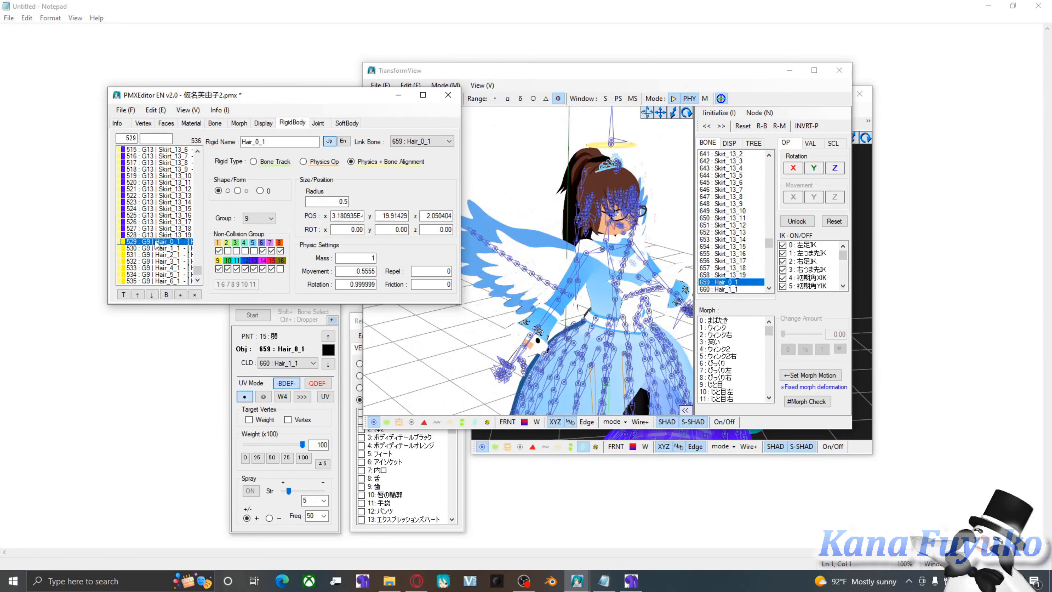
pyautogui.click(254, 162)
# Test the ponytail physics by shifting the model in the transform view and undo the move.
pyautogui.click(573, 275)
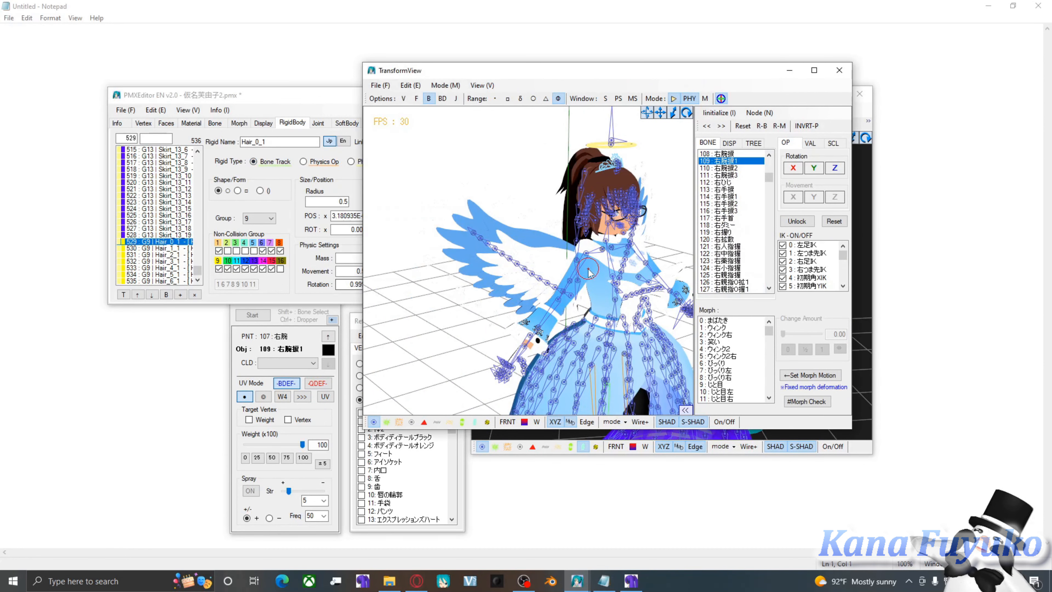
pyautogui.click(585, 329)
pyautogui.scroll(-1, 587, 317)
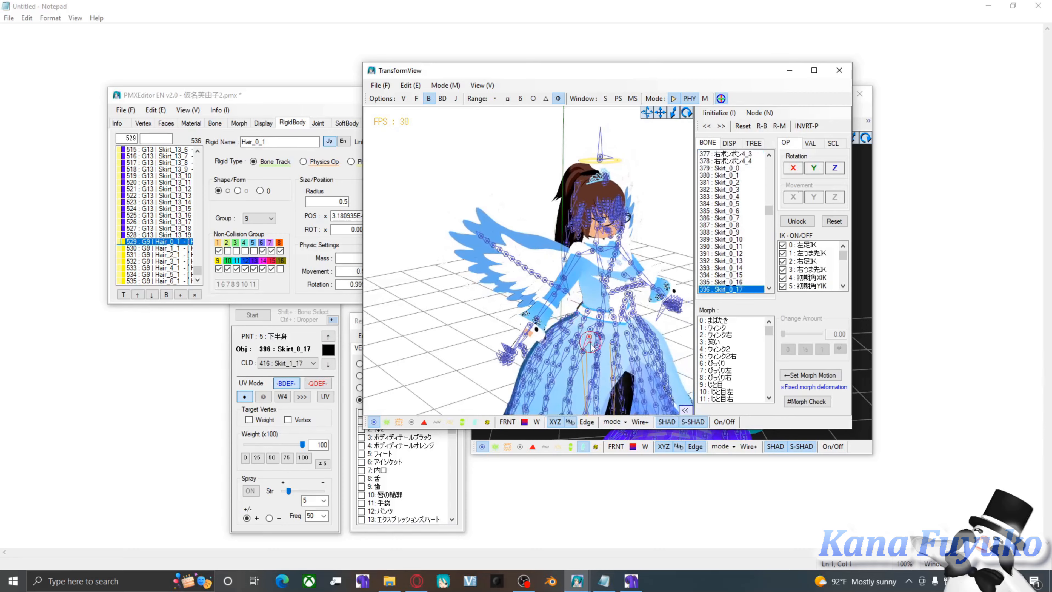
pyautogui.scroll(-1, 592, 342)
pyautogui.moveTo(596, 367); pyautogui.dragTo(519, 371)
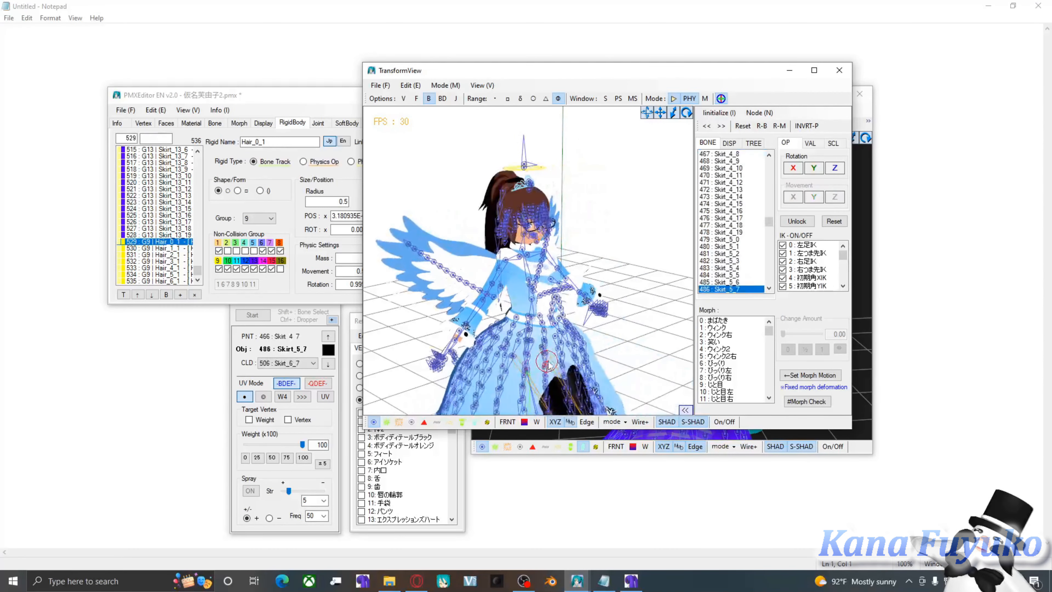
pyautogui.hotkey('ctrl', 'z')
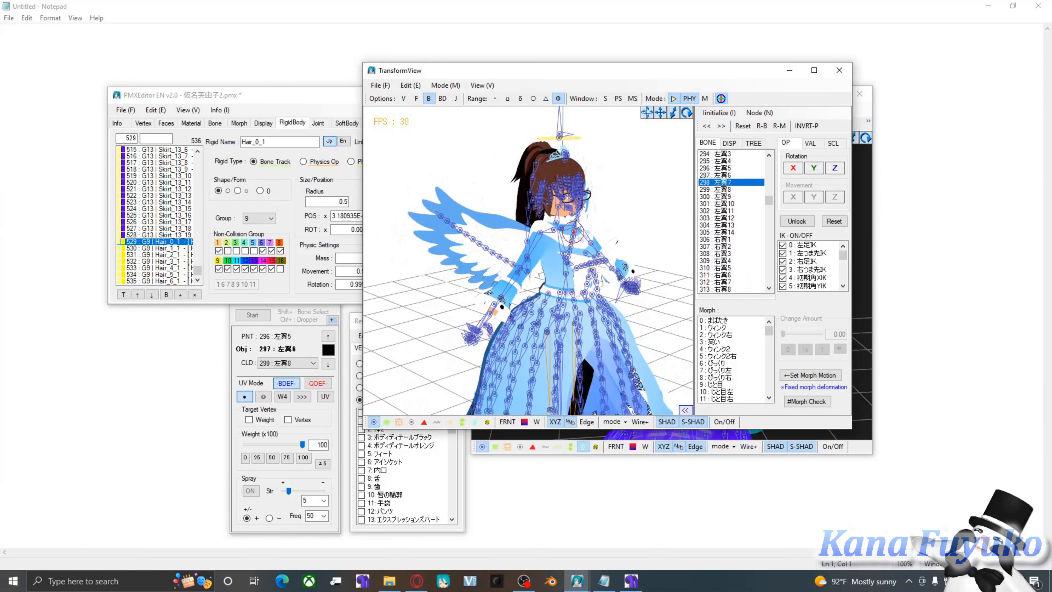
# Arrange the transform view beside the model view and examine the ponytail while moving the model from the front.
pyautogui.moveTo(746, 80); pyautogui.dragTo(452, 125)
pyautogui.click(772, 124)
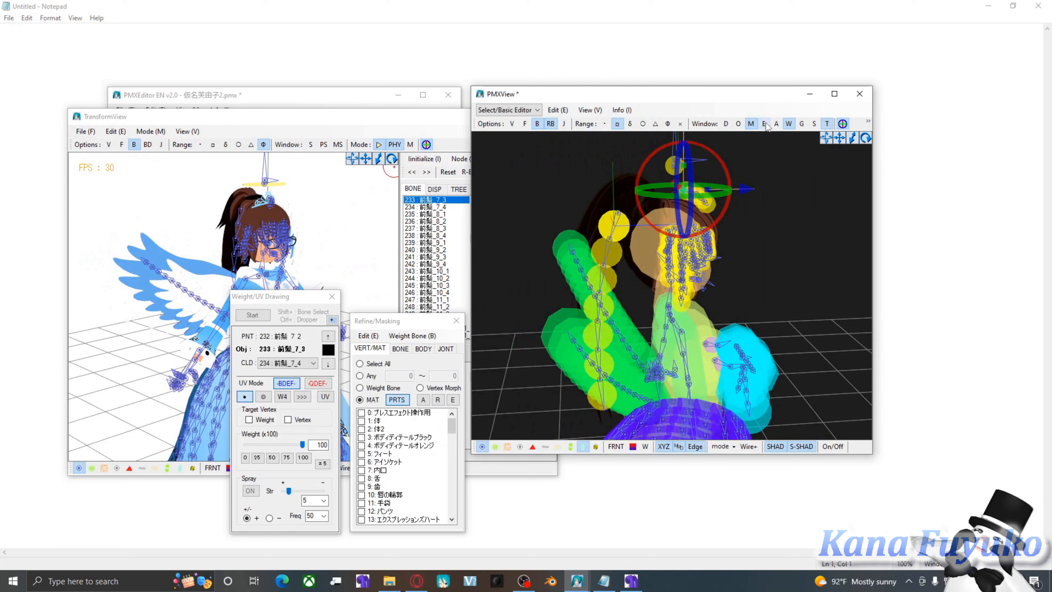
pyautogui.moveTo(269, 298)
pyautogui.mouseDown()
pyautogui.moveTo(486, 204)
pyautogui.moveTo(502, 227)
pyautogui.moveTo(485, 222)
pyautogui.moveTo(273, 294)
pyautogui.mouseUp()
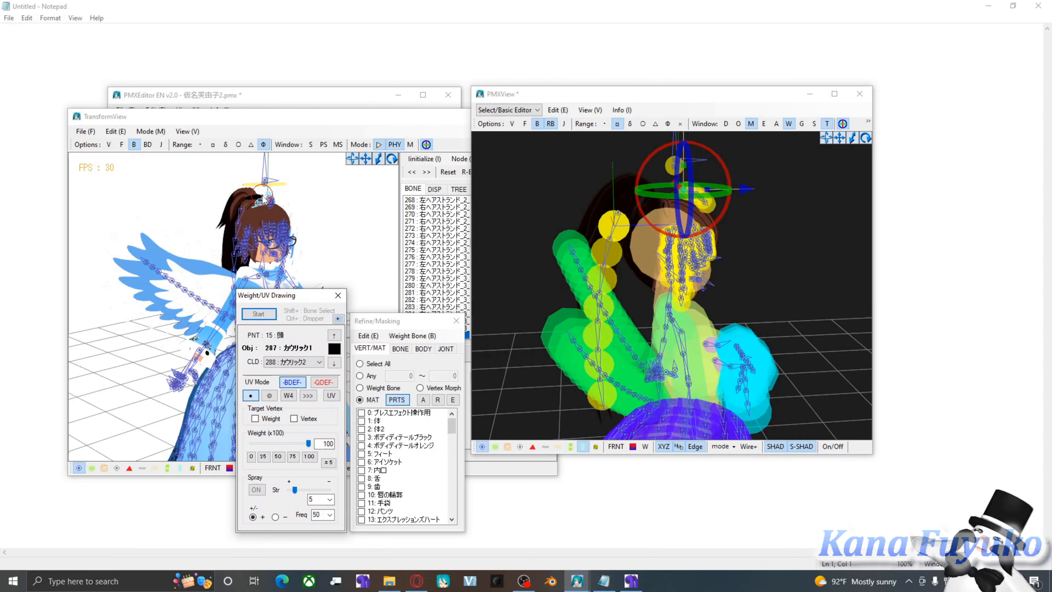
pyautogui.click(266, 185)
pyautogui.moveTo(266, 185); pyautogui.dragTo(238, 200, button='right')
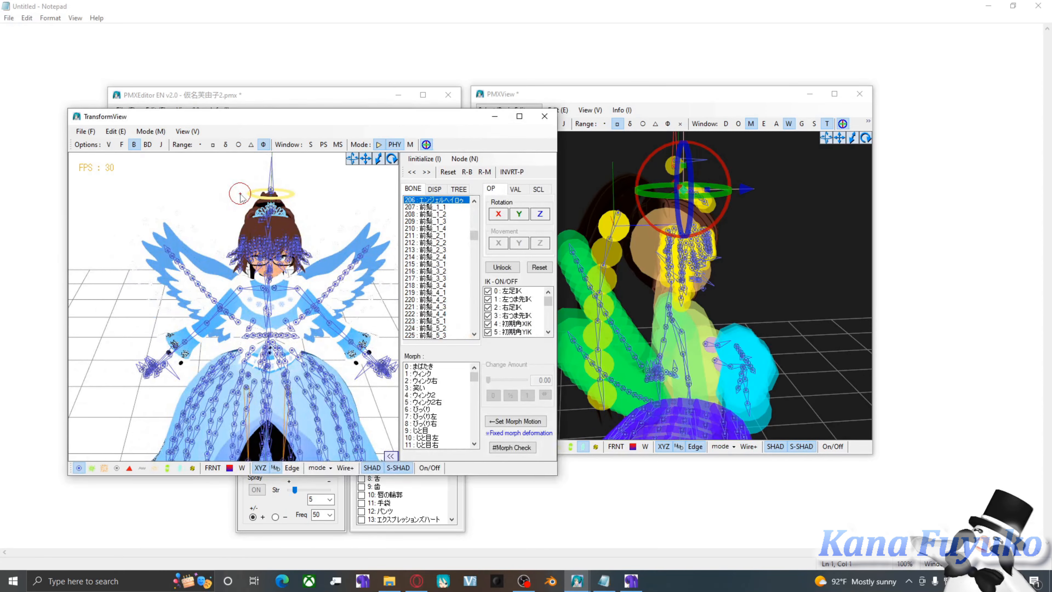
pyautogui.click(270, 274)
pyautogui.moveTo(271, 274); pyautogui.dragTo(293, 261, button='right')
pyautogui.click(237, 268)
pyautogui.moveTo(223, 301); pyautogui.dragTo(203, 307, button='right')
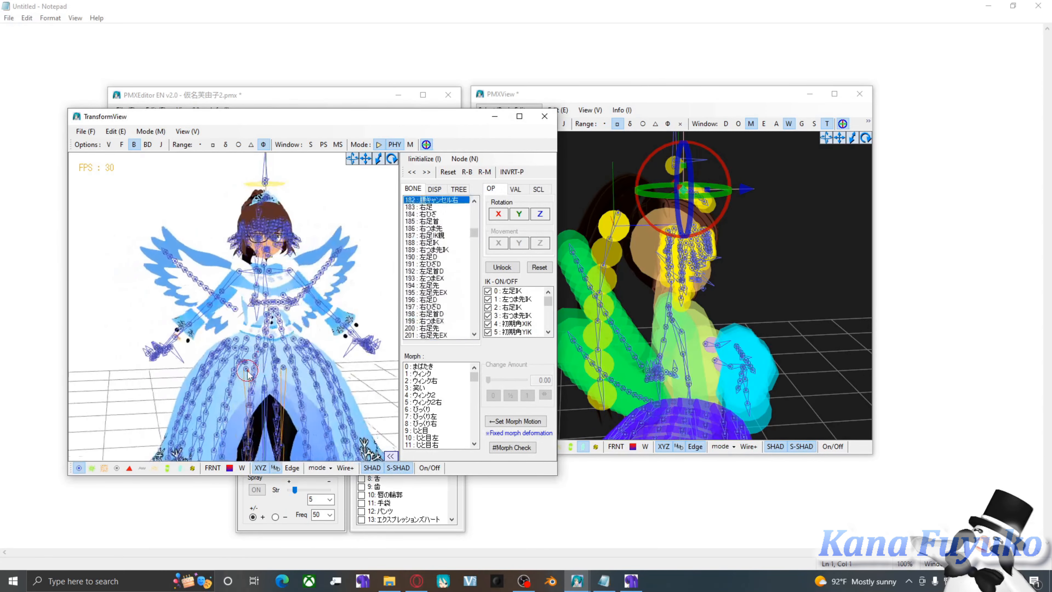
pyautogui.click(263, 384)
pyautogui.moveTo(262, 384)
pyautogui.mouseDown()
pyautogui.moveTo(227, 381)
pyautogui.moveTo(267, 373)
pyautogui.moveTo(284, 383)
pyautogui.moveTo(256, 406)
pyautogui.moveTo(274, 379)
pyautogui.mouseUp()
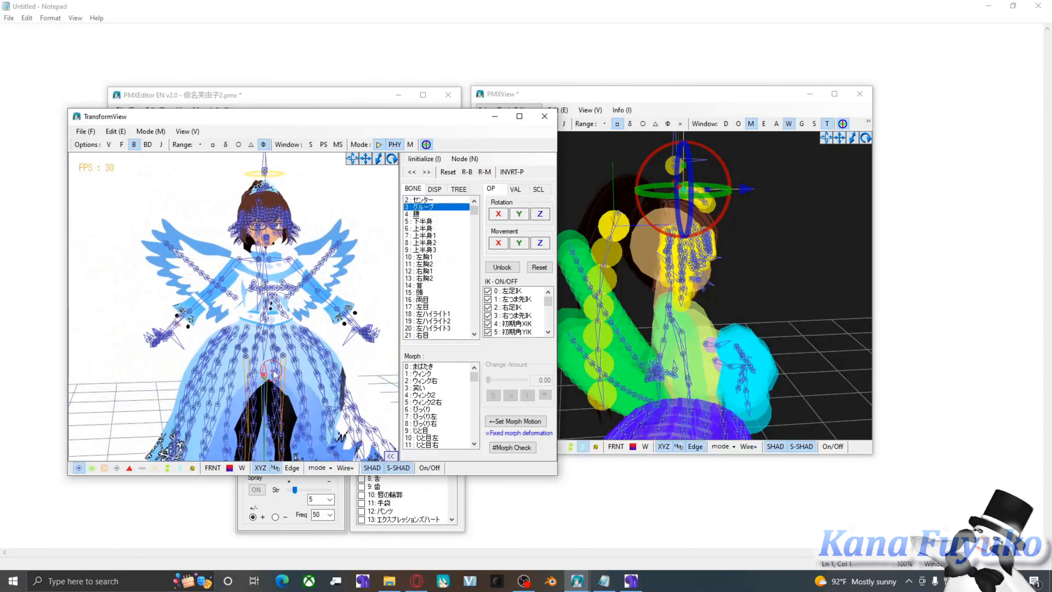
# Inspect the ponytail's motion up close while moving the centre bone, and close the transform view.
pyautogui.click(323, 253)
pyautogui.moveTo(244, 366); pyautogui.dragTo(266, 384, button='right')
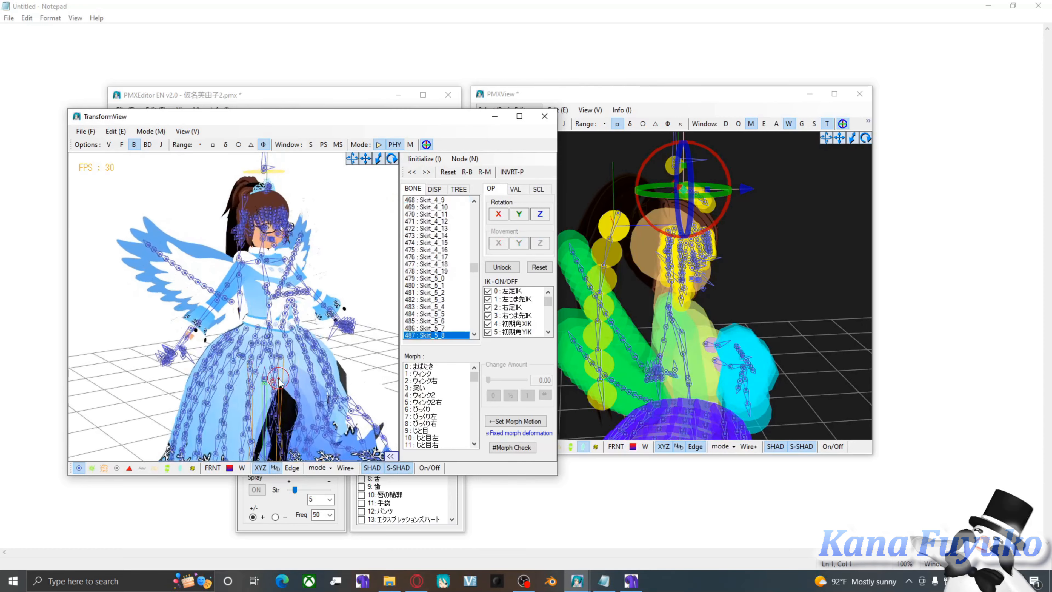
pyautogui.scroll(5, 266, 383)
pyautogui.moveTo(266, 385); pyautogui.dragTo(268, 369, button='middle')
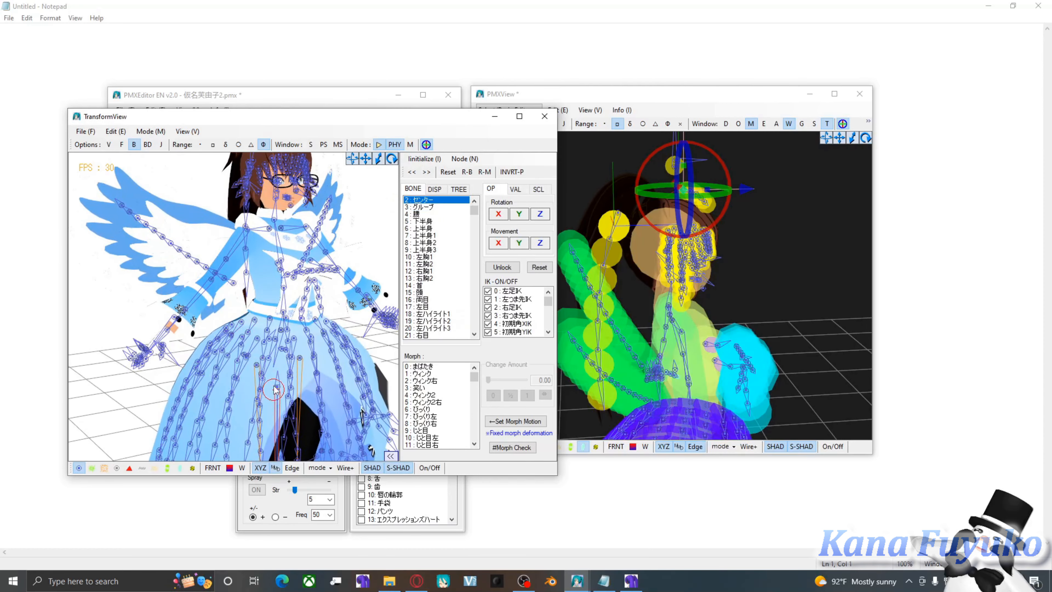
pyautogui.scroll(1, 274, 391)
pyautogui.moveTo(282, 404)
pyautogui.mouseDown()
pyautogui.moveTo(318, 402)
pyautogui.moveTo(300, 402)
pyautogui.mouseUp()
pyautogui.click(544, 116)
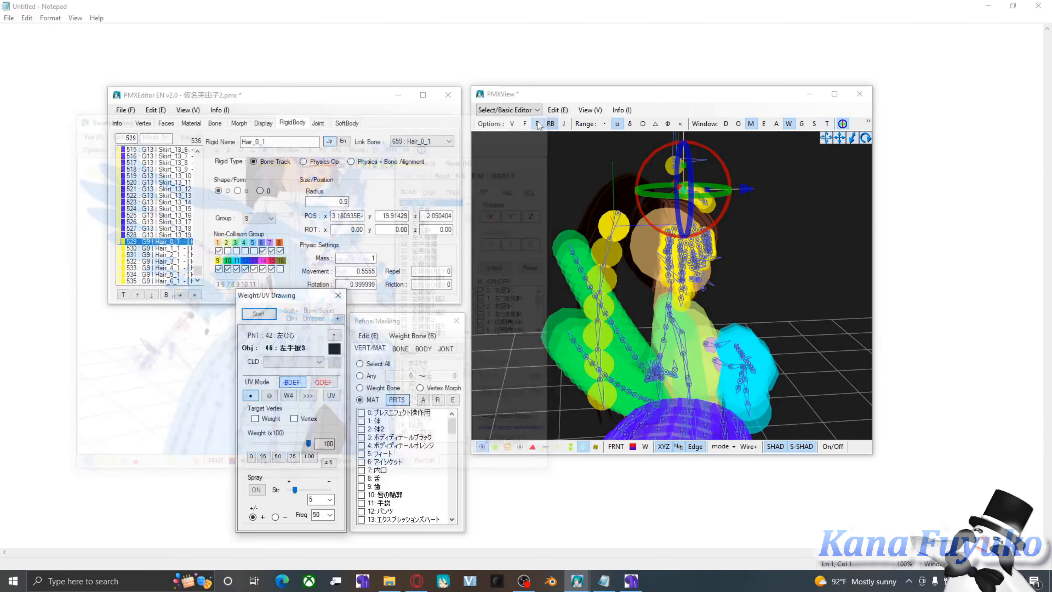
# Hide the rigid bodies in the model view and bring the ponytail's lower end into close view.
pyautogui.click(549, 124)
pyautogui.scroll(3, 537, 373)
pyautogui.moveTo(537, 373)
pyautogui.mouseDown(button='middle')
pyautogui.moveTo(549, 353)
pyautogui.moveTo(548, 365)
pyautogui.mouseUp(button='middle')
pyautogui.click(521, 446)
pyautogui.moveTo(537, 352); pyautogui.dragTo(594, 292, button='right')
# Try to move the end bone Hair_7_1 down and away from the ponytail tip, and undo the move.
pyautogui.click(605, 310)
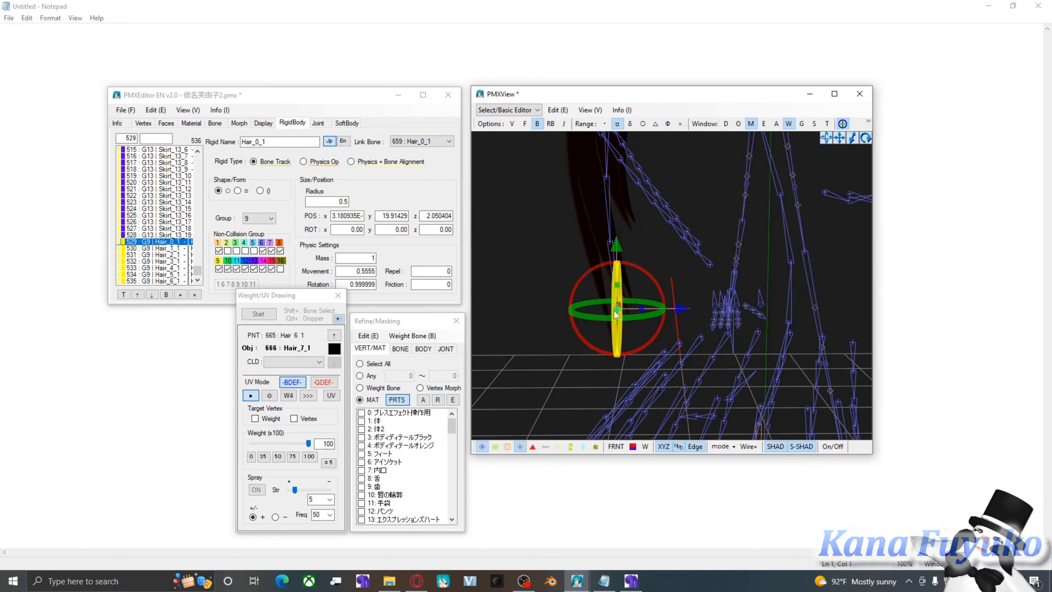
pyautogui.moveTo(617, 309); pyautogui.dragTo(619, 332)
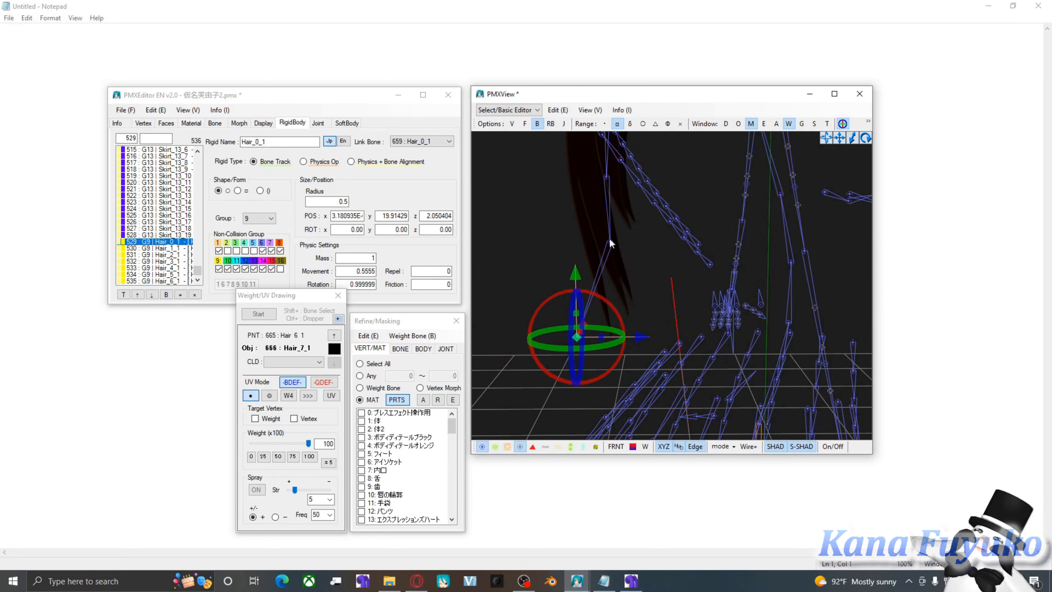
pyautogui.hotkey('ctrl', 'z')
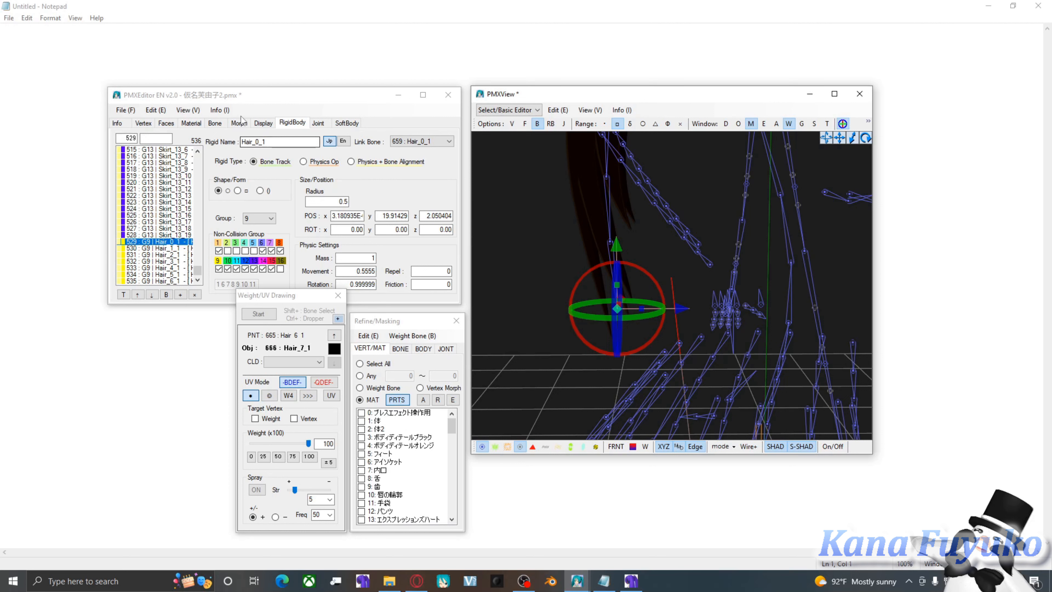
# Delete the end bone Hair_7_1 from the model's bone list.
pyautogui.click(225, 123)
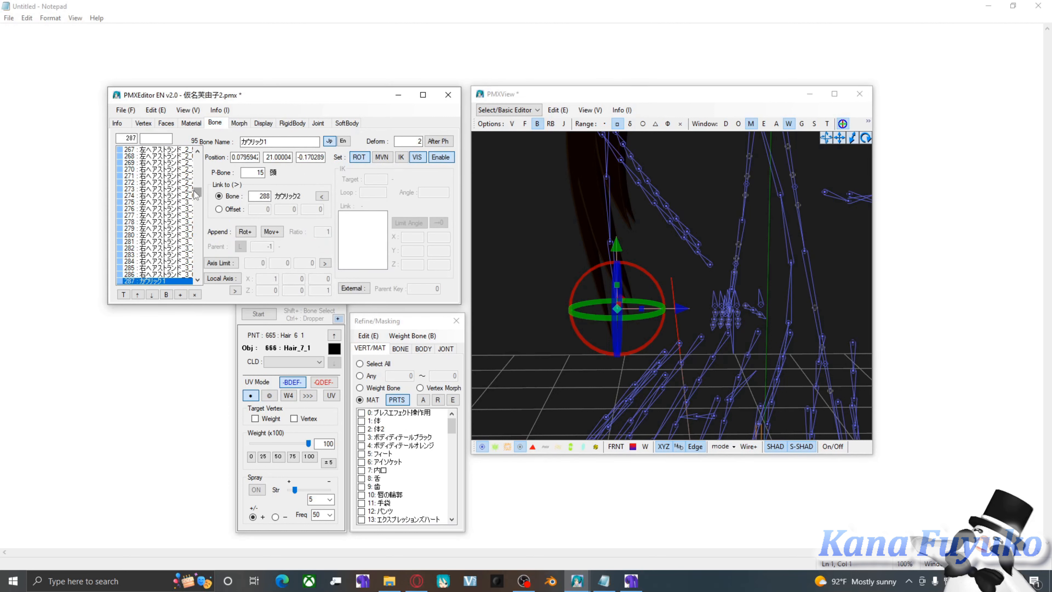
pyautogui.moveTo(194, 192); pyautogui.dragTo(189, 229)
pyautogui.scroll(-5, 152, 187)
pyautogui.scroll(-14, 138, 241)
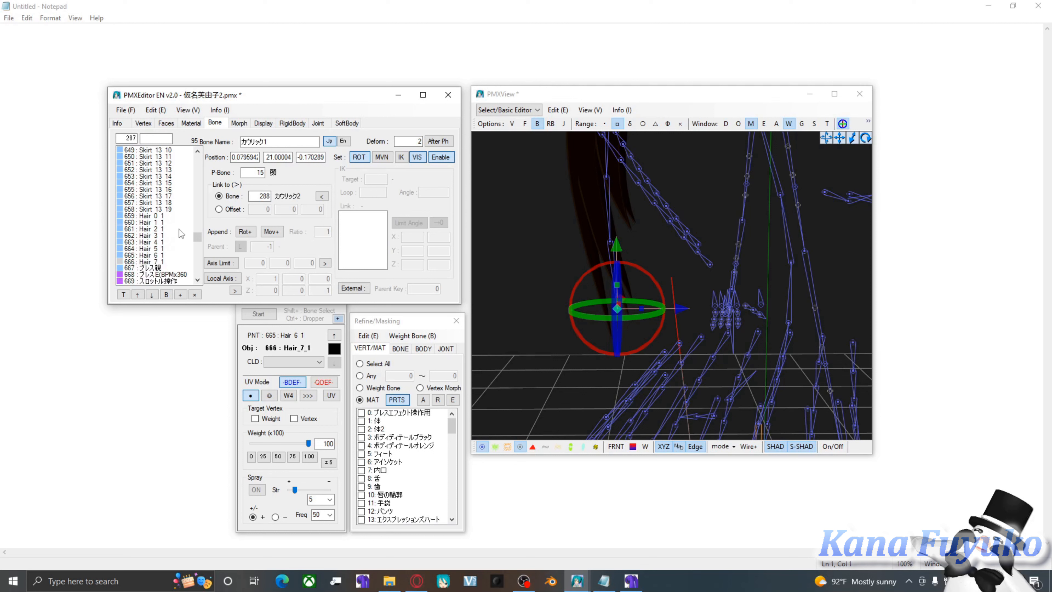
pyautogui.click(171, 215)
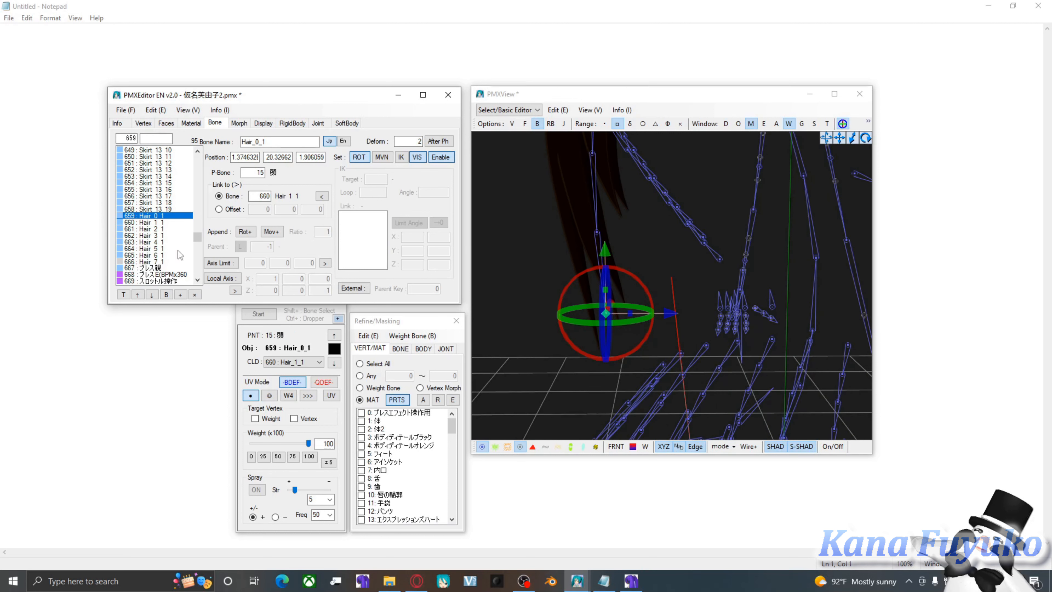
pyautogui.click(139, 262)
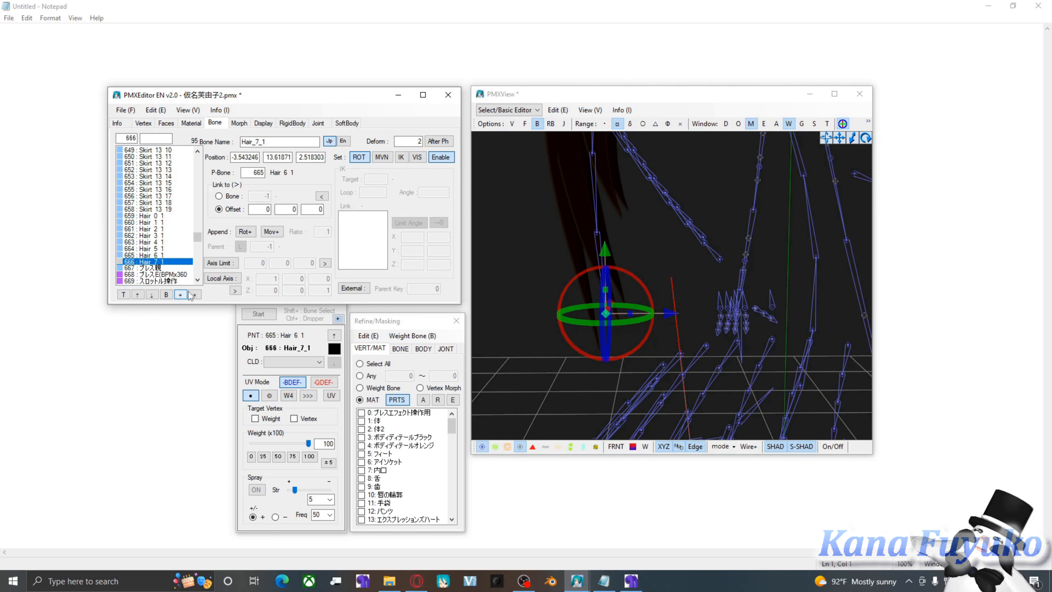
pyautogui.click(194, 294)
# Link the Hair_6_1 bone by offset instead of to a bone, with an offset of 0, -1, -0.1.
pyautogui.click(145, 255)
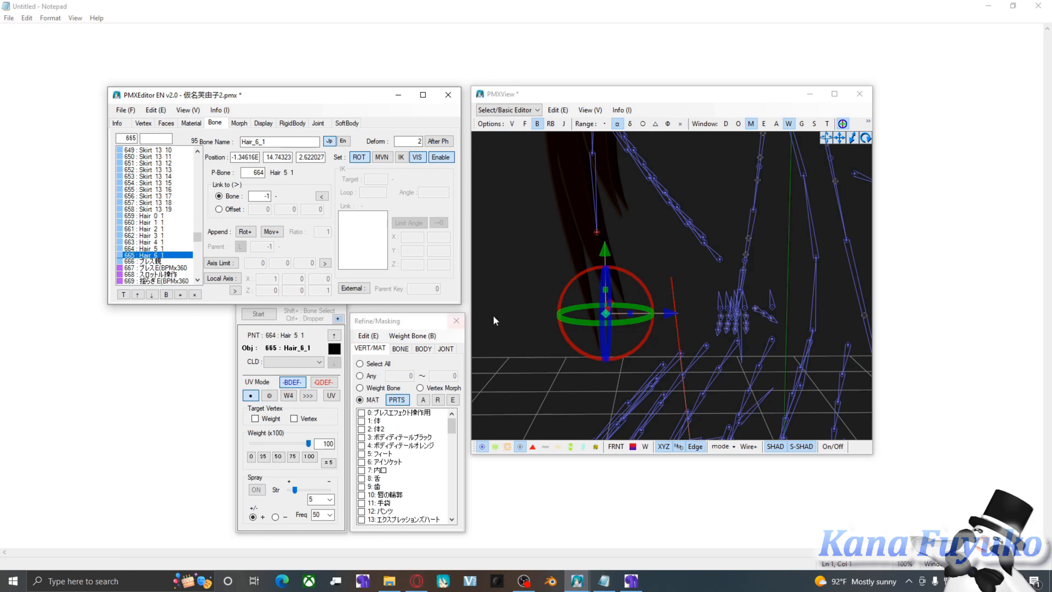
pyautogui.click(233, 209)
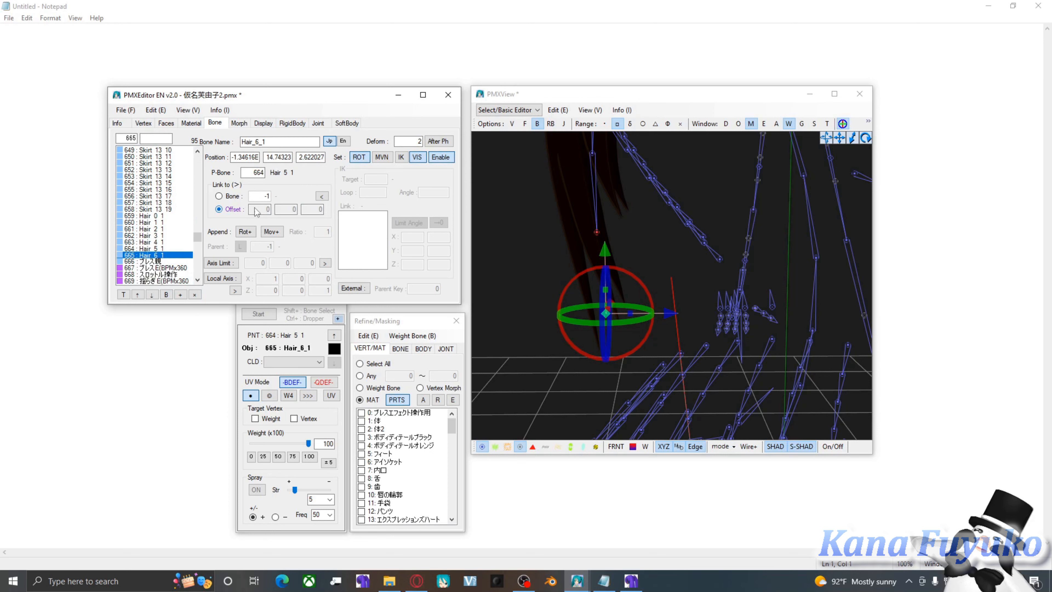
pyautogui.moveTo(286, 209); pyautogui.dragTo(388, 211)
pyautogui.write('-01')
pyautogui.press('Return')
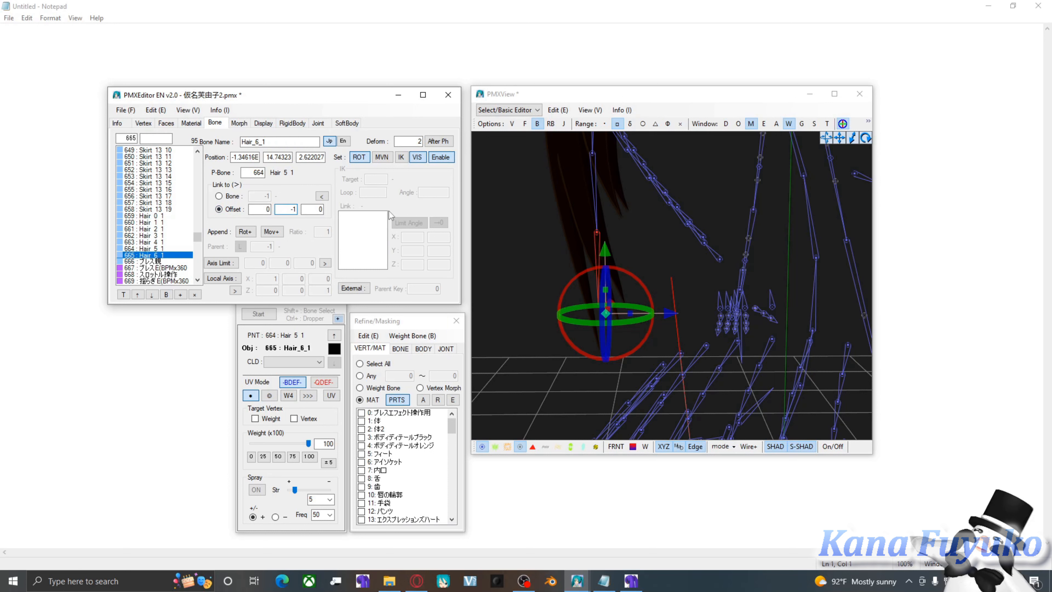
pyautogui.moveTo(251, 209); pyautogui.dragTo(296, 220)
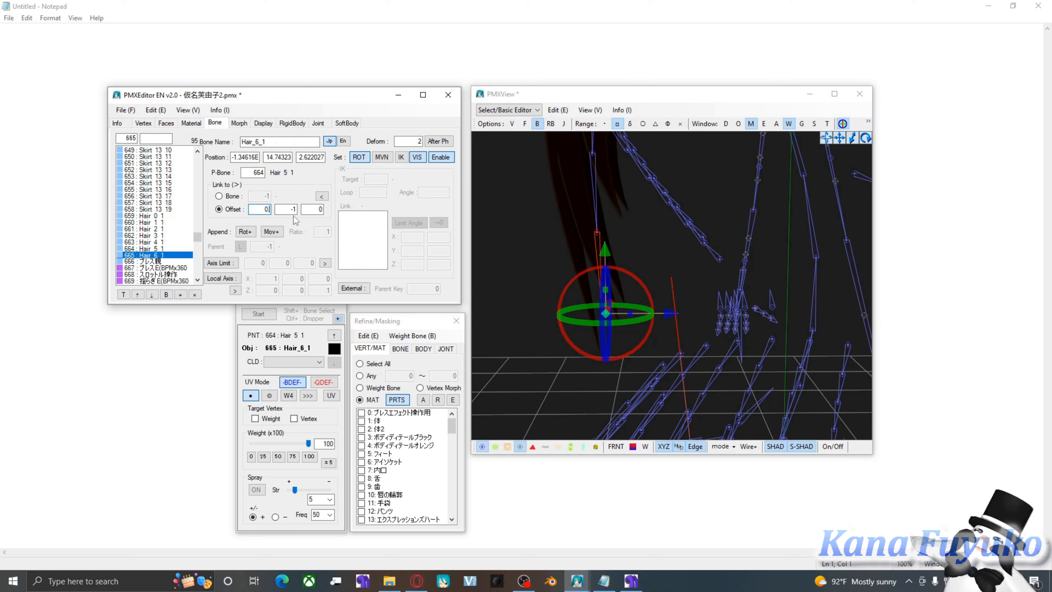
pyautogui.press('Tab')
pyautogui.press('Tab')
pyautogui.write('.')
pyautogui.write('-0')
pyautogui.write('.1')
pyautogui.click(500, 211)
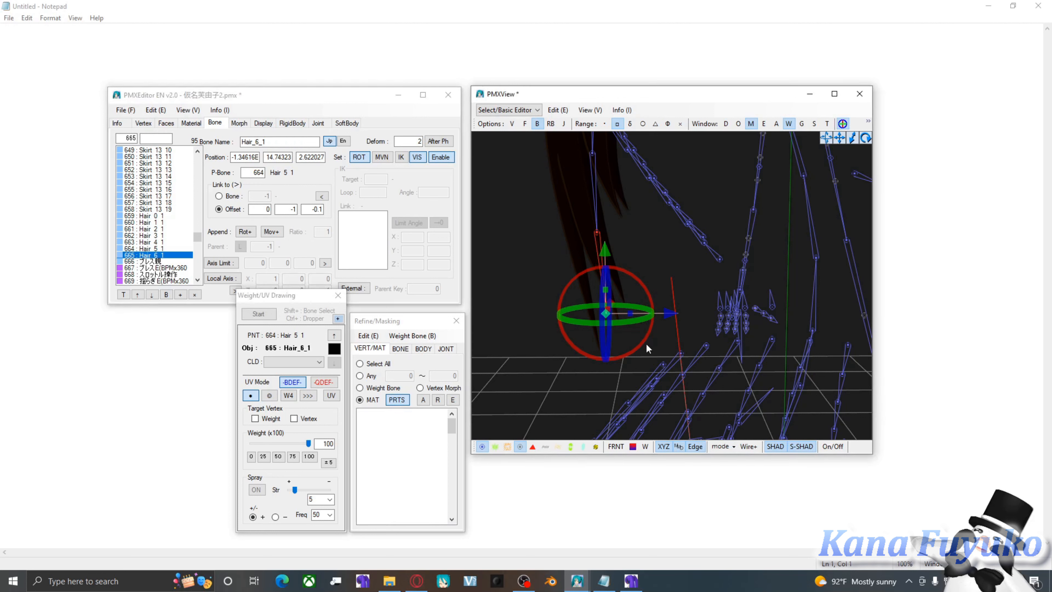
# Deselect the Hair_6_1 bone and open the transform preview of the whole model.
pyautogui.click(579, 294)
pyautogui.scroll(-10, 625, 293)
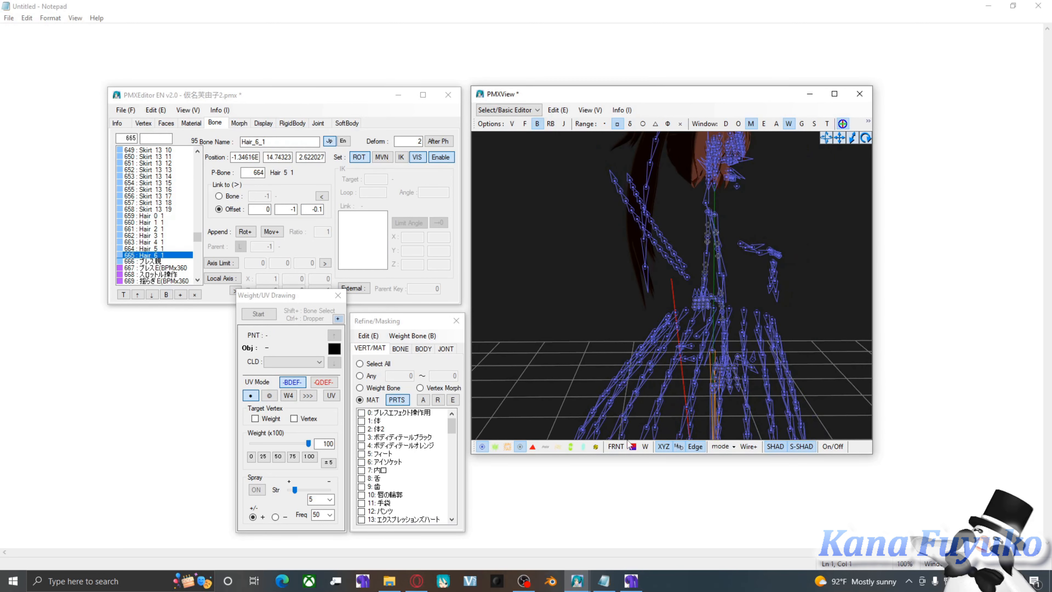
pyautogui.click(827, 124)
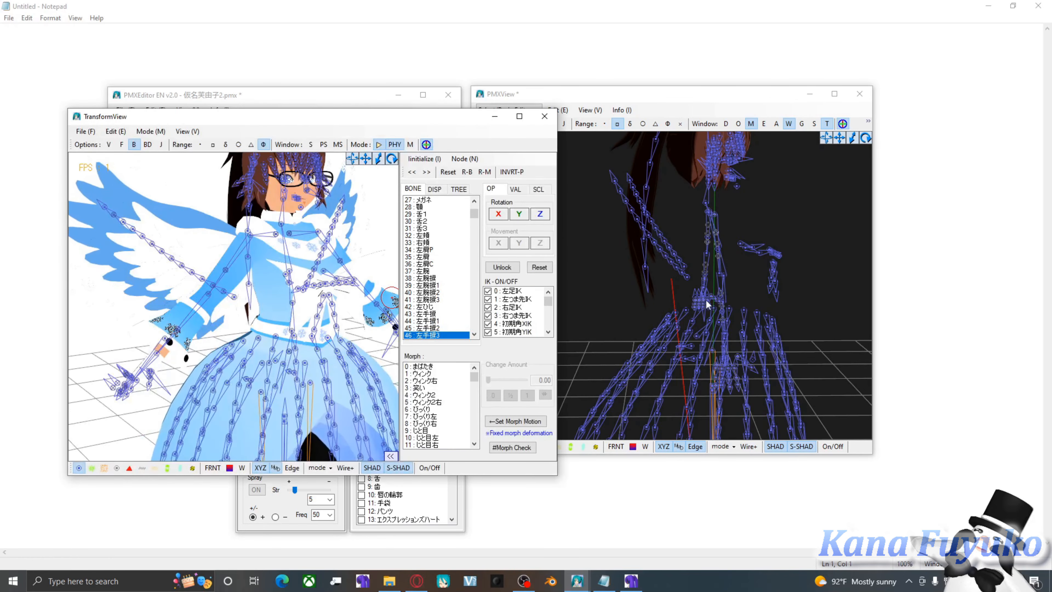
# Examine the arm bones and the ponytail's bone chain in the model view from close up and from the side.
pyautogui.moveTo(672, 296); pyautogui.dragTo(652, 294, button='right')
pyautogui.scroll(5, 654, 295)
pyautogui.moveTo(552, 277); pyautogui.dragTo(583, 275, button='middle')
pyautogui.scroll(2, 585, 281)
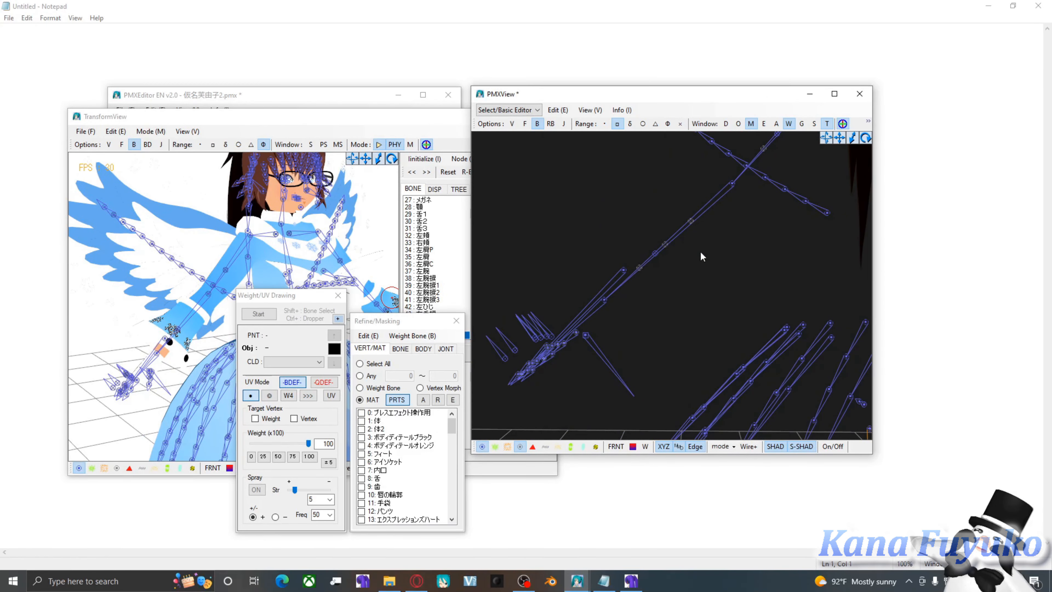
pyautogui.moveTo(657, 205)
pyautogui.mouseDown()
pyautogui.moveTo(708, 254)
pyautogui.moveTo(643, 201)
pyautogui.mouseUp()
pyautogui.scroll(-3, 669, 252)
pyautogui.moveTo(669, 251); pyautogui.dragTo(641, 287, button='middle')
pyautogui.moveTo(642, 287); pyautogui.dragTo(675, 307, button='right')
pyautogui.moveTo(674, 303); pyautogui.dragTo(686, 282, button='middle')
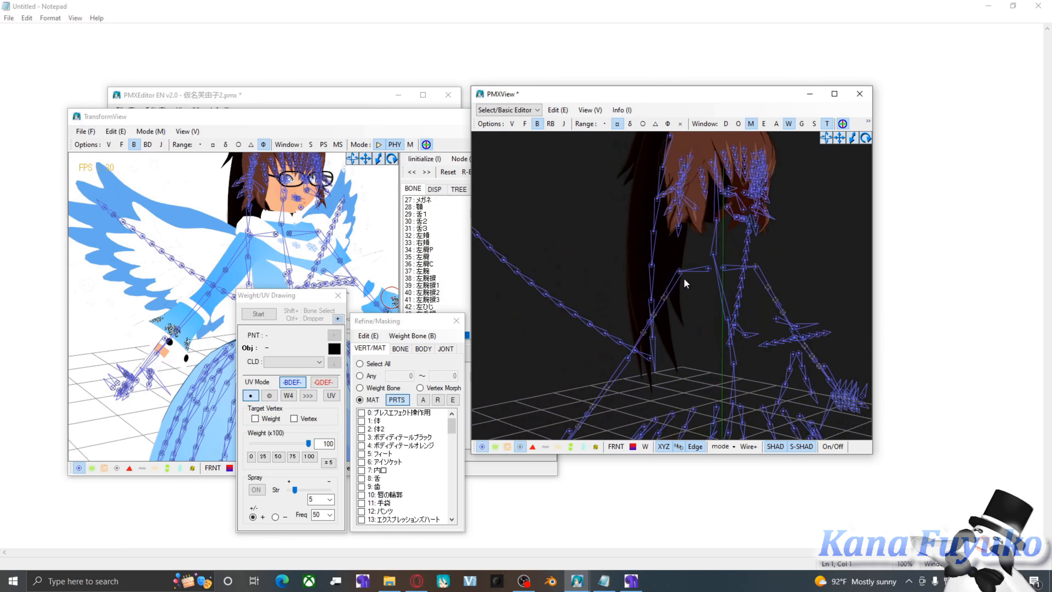
pyautogui.moveTo(683, 280); pyautogui.dragTo(701, 277, button='right')
# Examine the character's upper body and skirt bones in the transform preview.
pyautogui.click(309, 205)
pyautogui.click(283, 236)
pyautogui.scroll(-2, 278, 237)
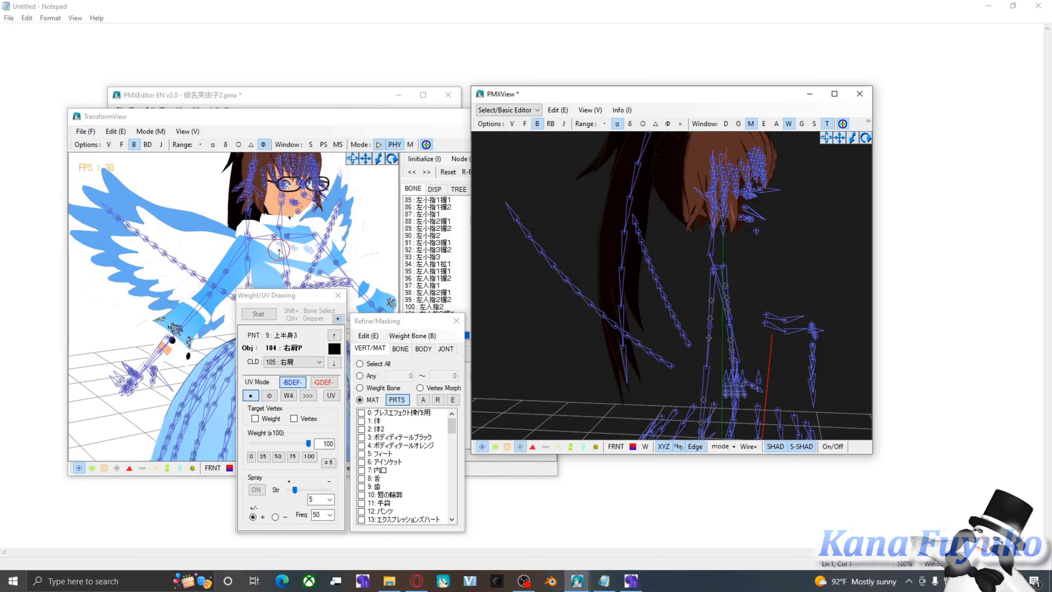
pyautogui.click(277, 238)
pyautogui.moveTo(277, 238)
pyautogui.mouseDown(button='middle')
pyautogui.moveTo(286, 188)
pyautogui.moveTo(265, 232)
pyautogui.mouseUp(button='middle')
pyautogui.click(254, 315)
pyautogui.scroll(-2, 248, 357)
pyautogui.click(248, 367)
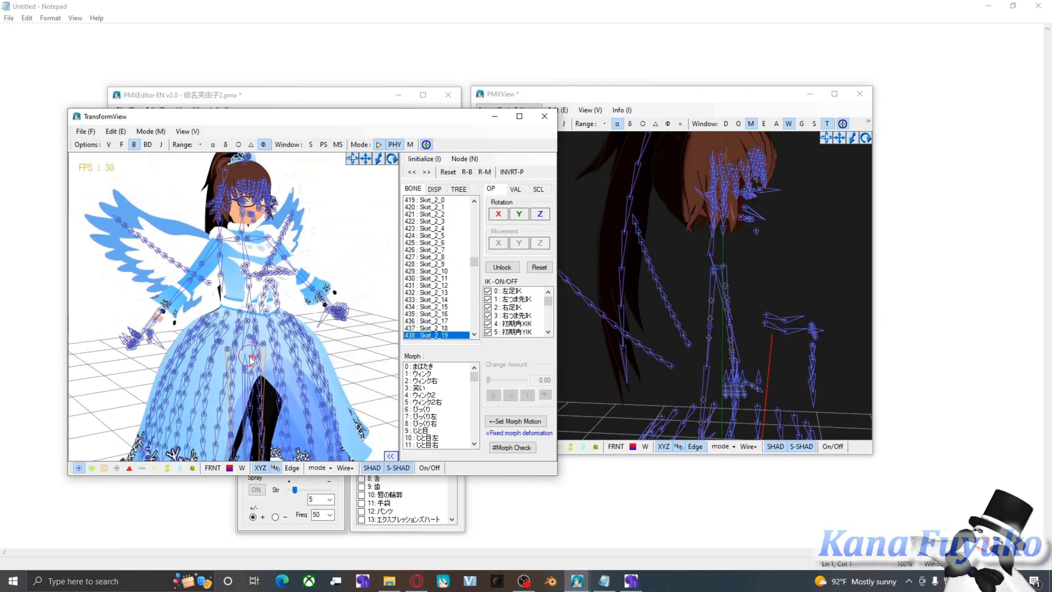
pyautogui.click(247, 369)
pyautogui.moveTo(247, 371)
pyautogui.mouseDown()
pyautogui.moveTo(297, 353)
pyautogui.moveTo(268, 352)
pyautogui.moveTo(299, 355)
pyautogui.moveTo(252, 356)
pyautogui.mouseUp()
pyautogui.click(264, 322)
pyautogui.click(276, 345)
pyautogui.click(283, 353)
pyautogui.click(252, 352)
pyautogui.moveTo(252, 348); pyautogui.dragTo(257, 353, button='right')
pyautogui.click(259, 334)
# View the model from the front with its bones hidden in the transform preview, and close the preview.
pyautogui.click(212, 468)
pyautogui.click(79, 468)
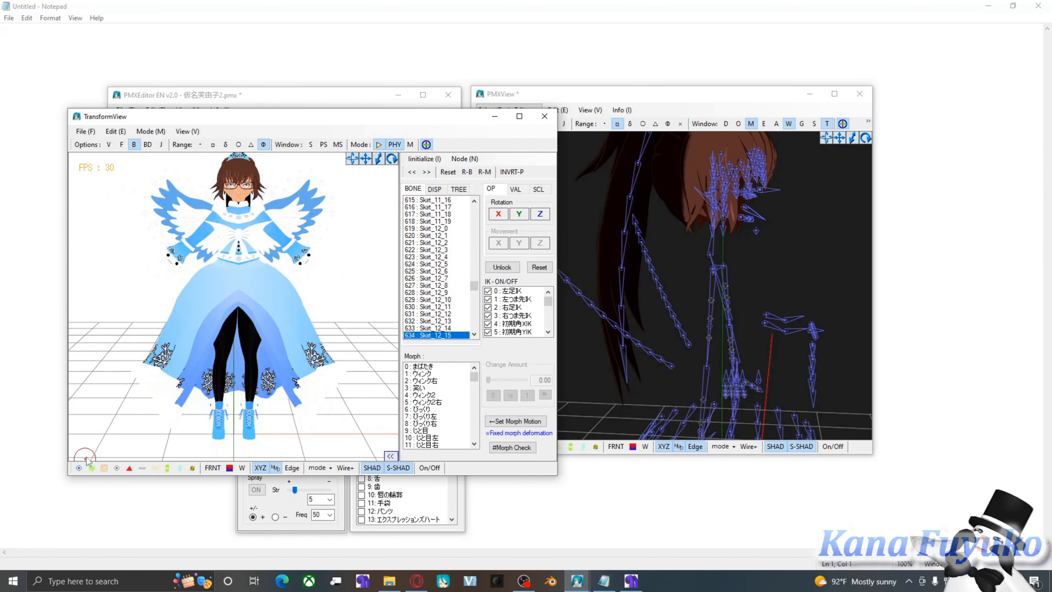
pyautogui.moveTo(244, 219); pyautogui.dragTo(238, 244, button='middle')
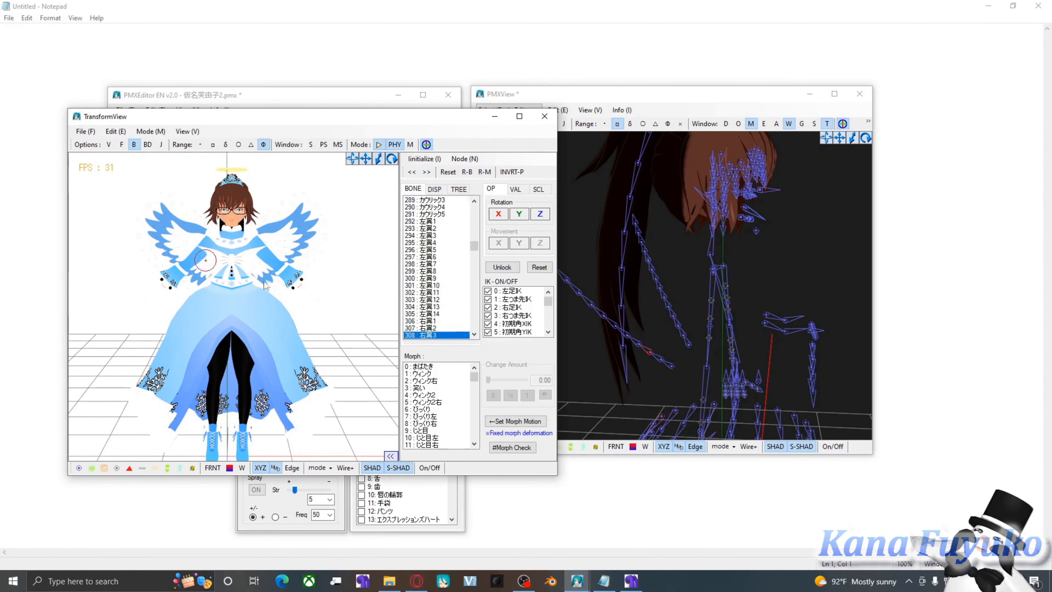
pyautogui.click(545, 117)
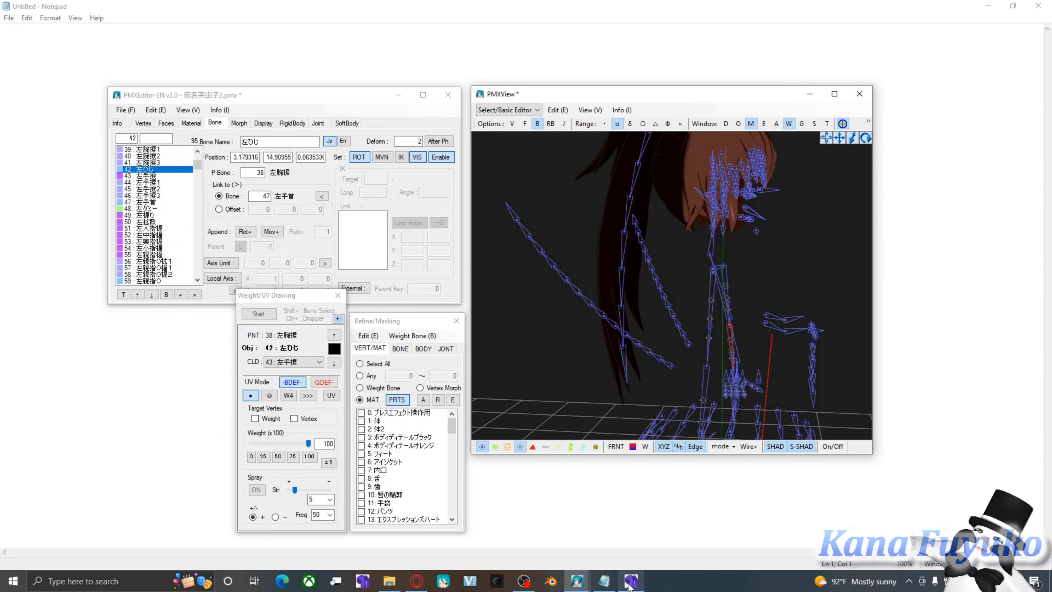
# Switch to the second PMX Editor with the long-haired reference model and get its main window out of the way.
pyautogui.click(631, 580)
pyautogui.click(120, 53)
pyautogui.click(121, 65)
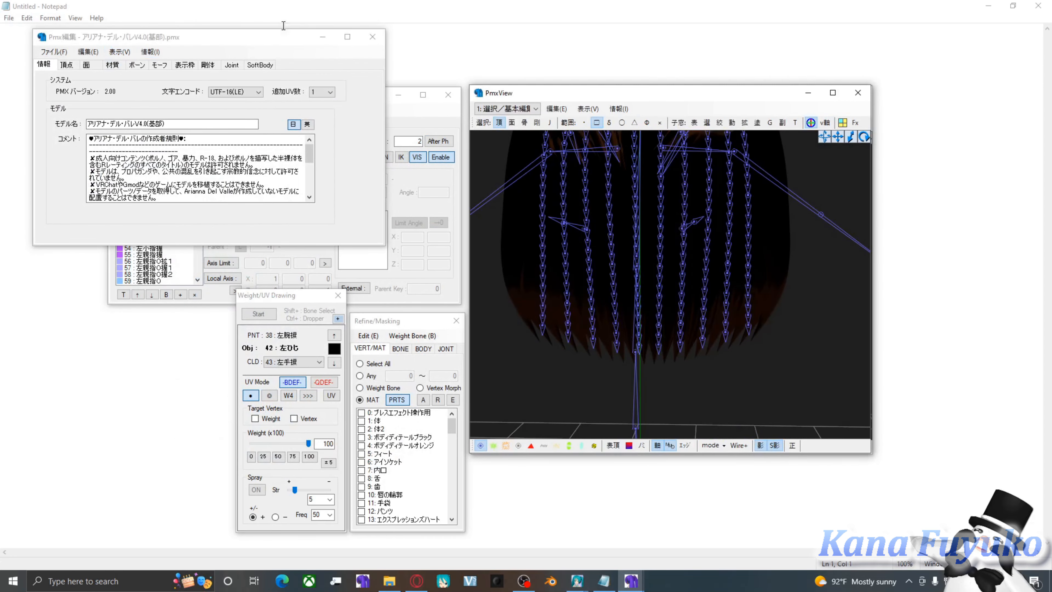
pyautogui.click(316, 42)
# Examine the parallel bone chains in the reference model's long hair, down to the hair tips, from several angles.
pyautogui.scroll(-7, 644, 276)
pyautogui.moveTo(663, 287); pyautogui.dragTo(674, 321, button='middle')
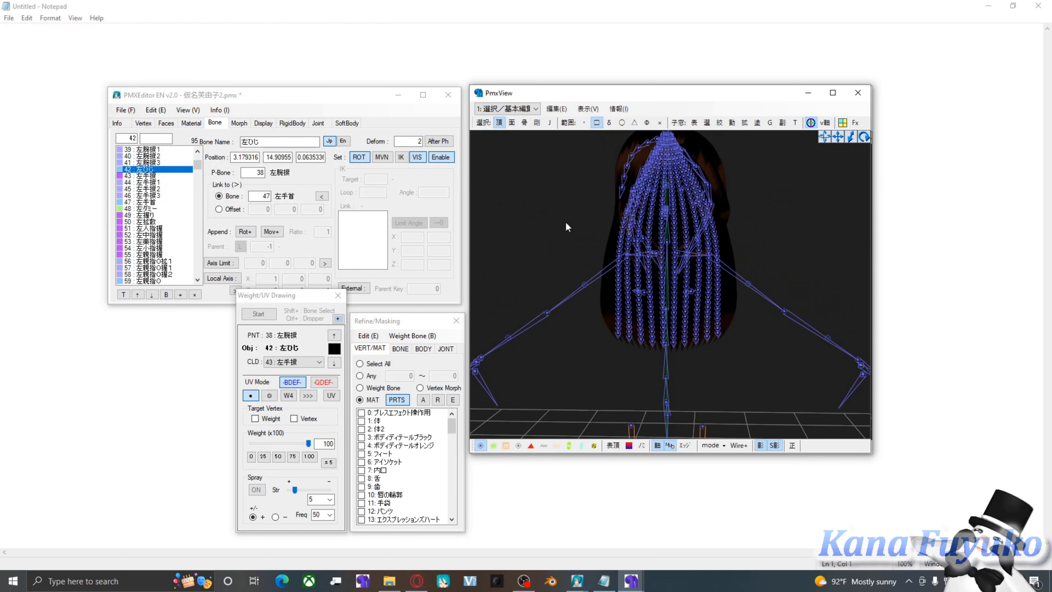
pyautogui.scroll(1, 677, 333)
pyautogui.scroll(3, 663, 344)
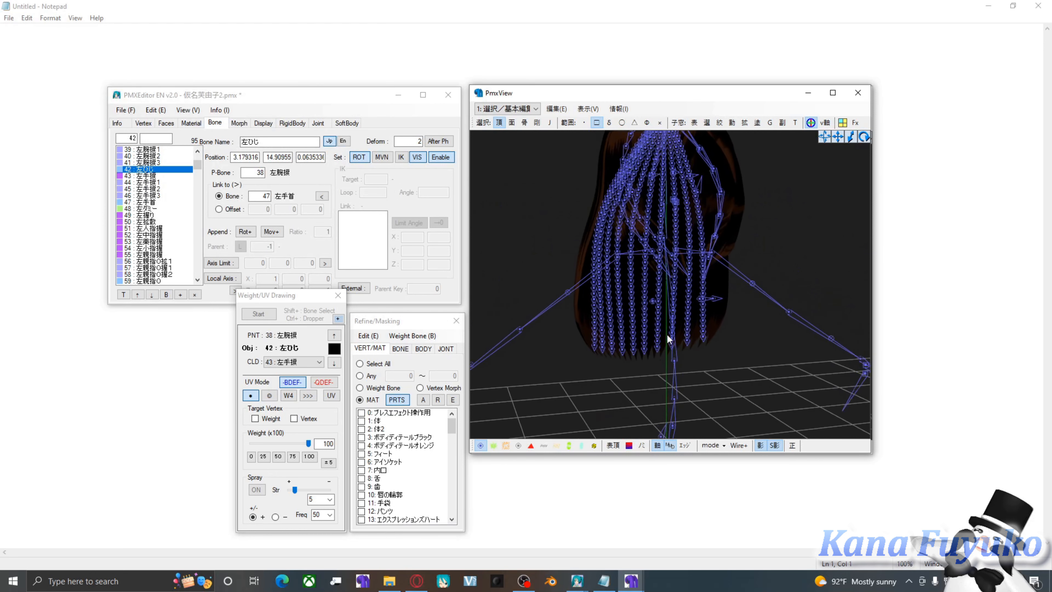
pyautogui.moveTo(635, 340); pyautogui.dragTo(787, 360, button='right')
pyautogui.scroll(2, 788, 360)
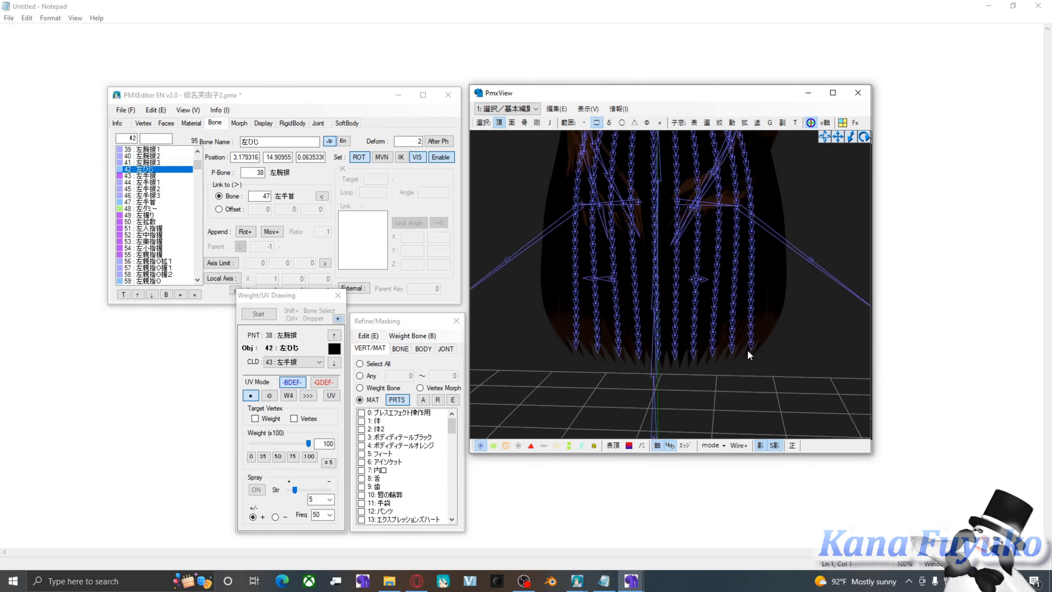
pyautogui.moveTo(748, 352); pyautogui.dragTo(732, 330, button='middle')
pyautogui.moveTo(711, 358); pyautogui.dragTo(708, 326, button='right')
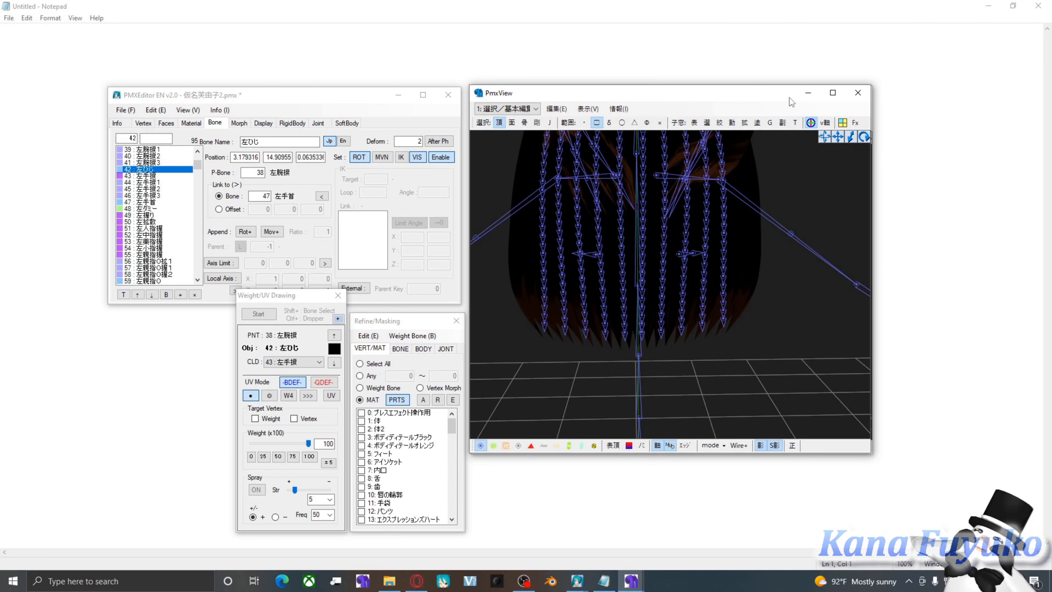
# Place the reference model's view beside the ponytail model, compare their hair bone chains, and close the reference view.
pyautogui.moveTo(739, 99); pyautogui.dragTo(318, 150)
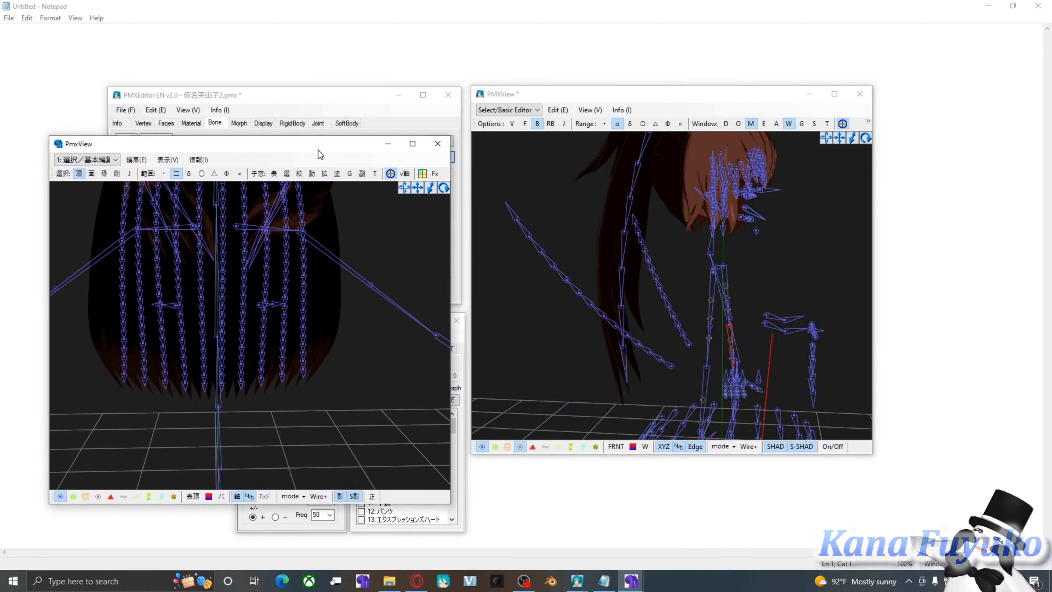
pyautogui.moveTo(638, 218)
pyautogui.mouseDown(button='right')
pyautogui.moveTo(654, 214)
pyautogui.moveTo(652, 227)
pyautogui.mouseUp(button='right')
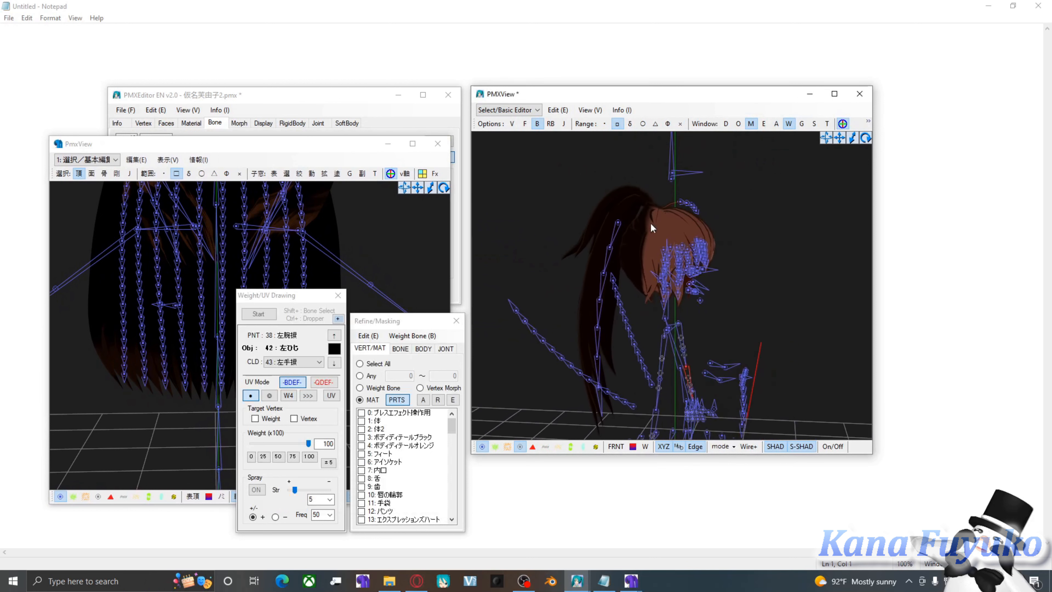
pyautogui.moveTo(651, 291); pyautogui.dragTo(613, 294, button='right')
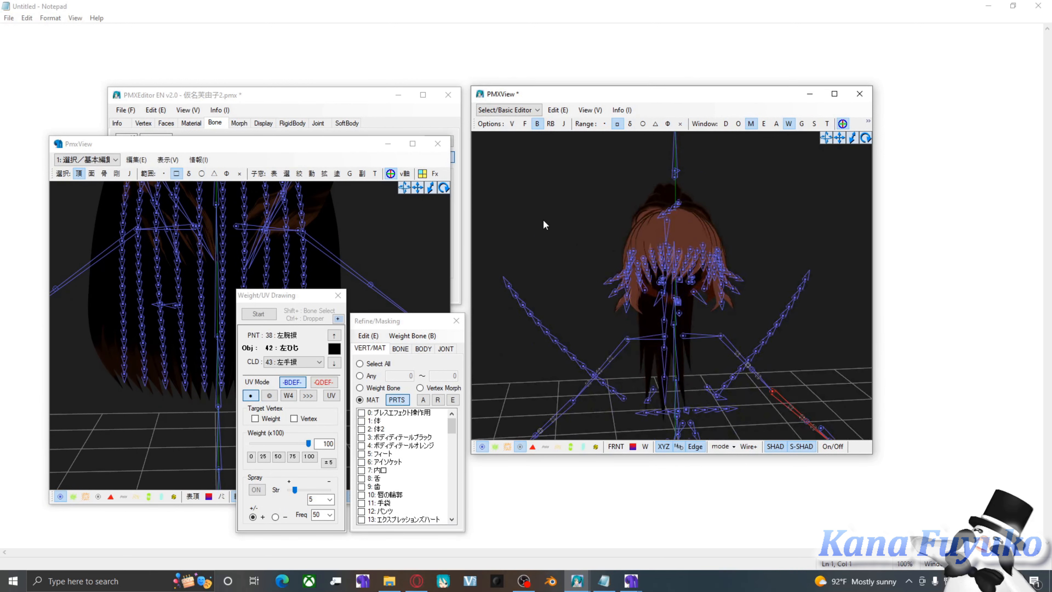
pyautogui.moveTo(709, 285); pyautogui.dragTo(697, 317, button='right')
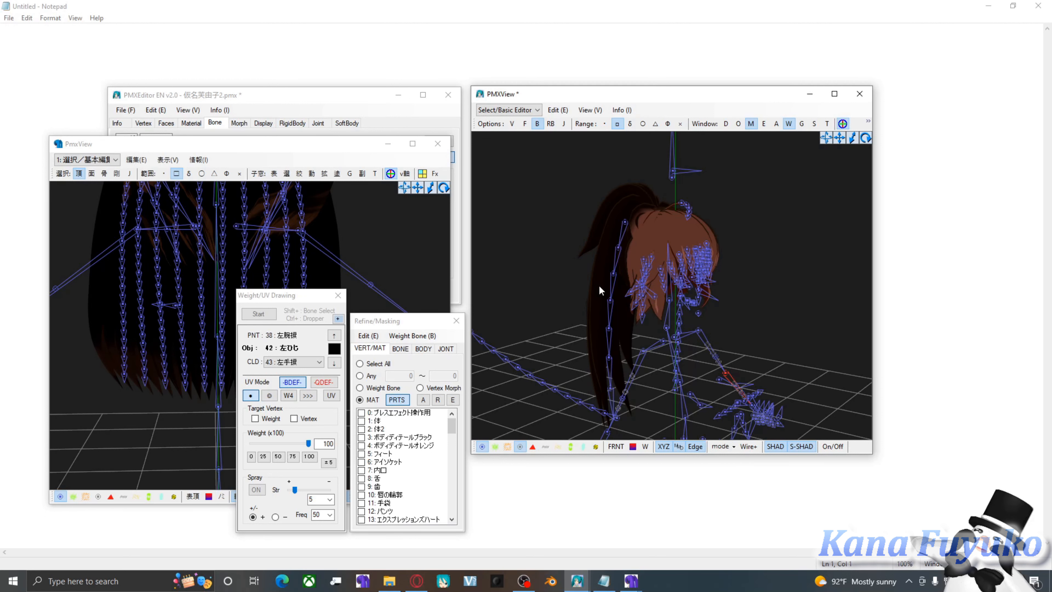
pyautogui.click(438, 144)
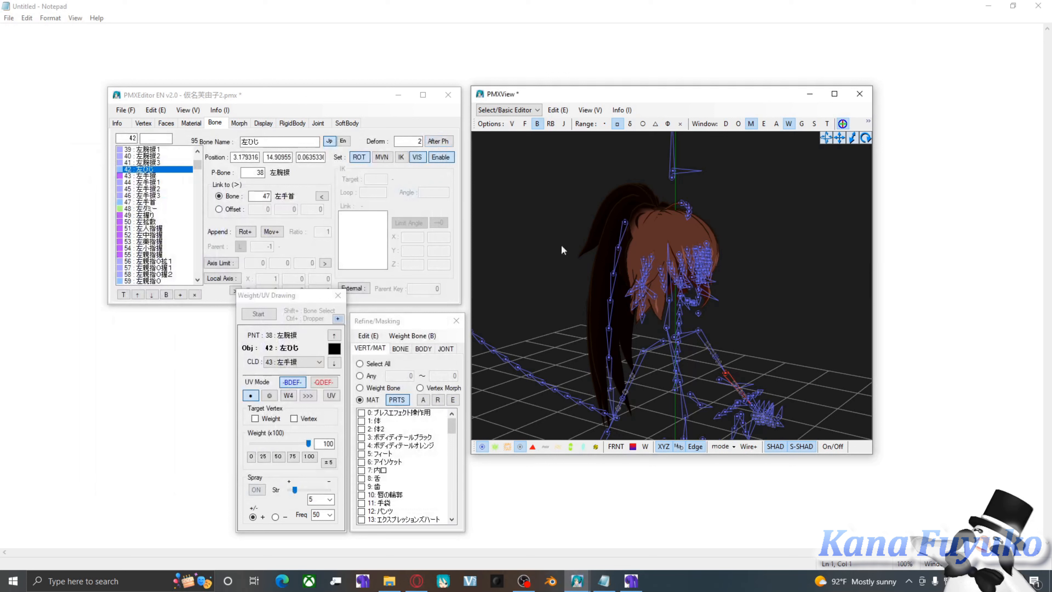
# Deselect the elbow bone and examine the ponytail with its bone chain from several sides.
pyautogui.click(534, 278)
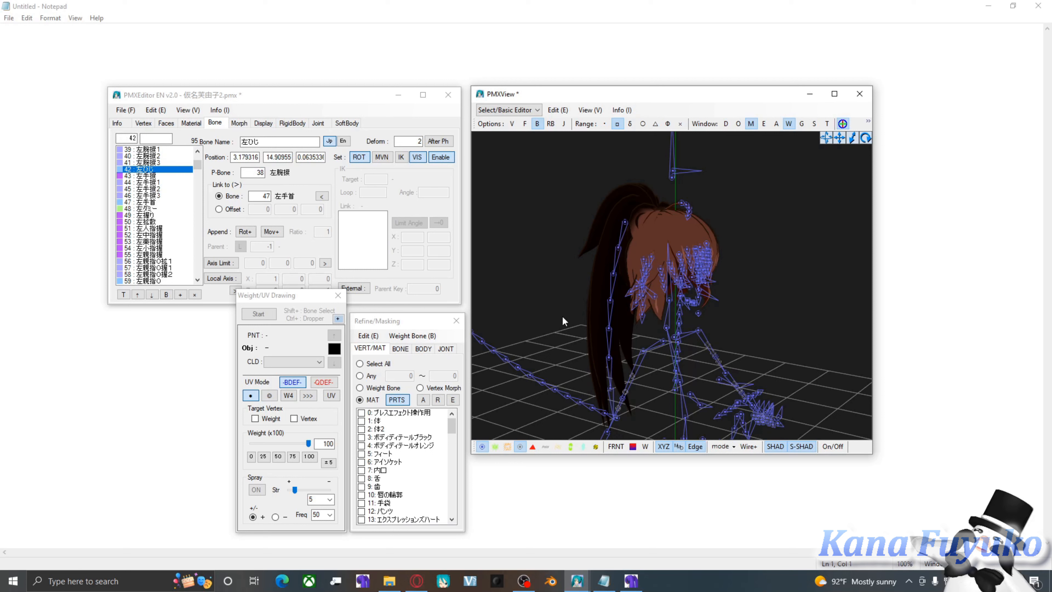
pyautogui.moveTo(602, 311); pyautogui.dragTo(625, 271, button='right')
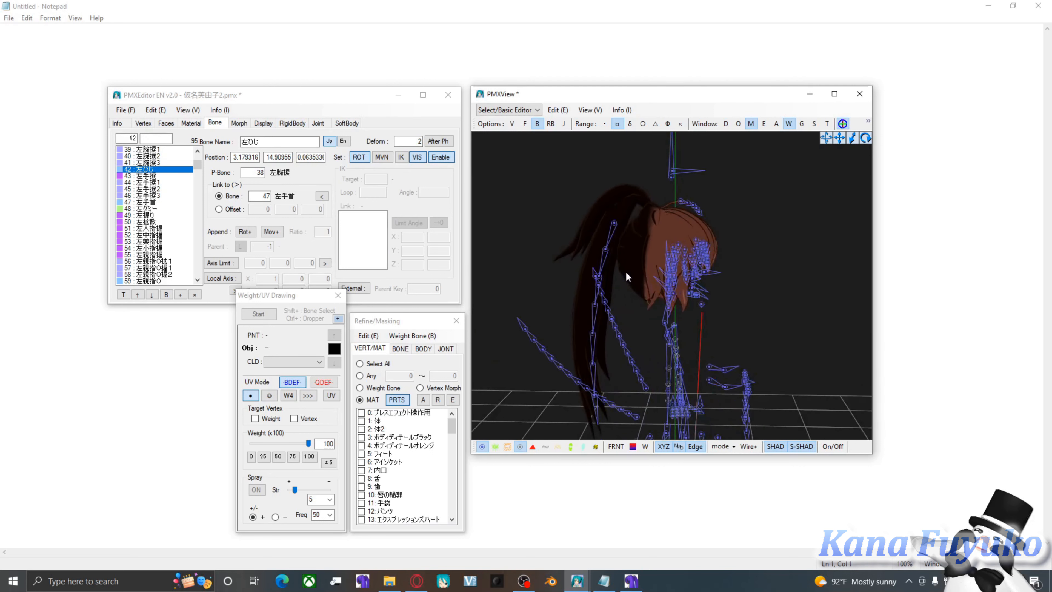
pyautogui.moveTo(589, 348); pyautogui.dragTo(608, 335, button='right')
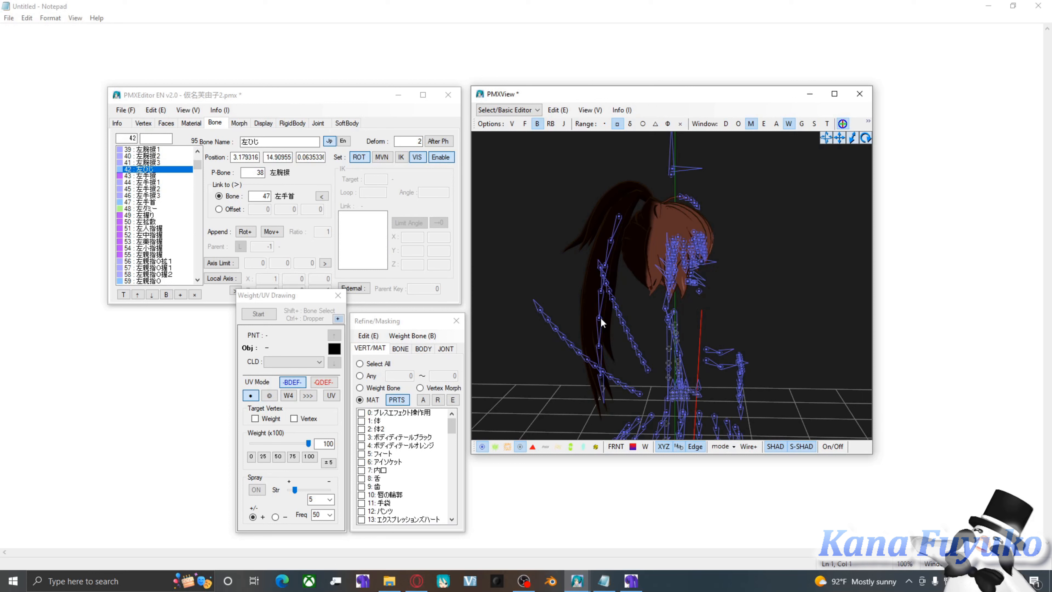
pyautogui.moveTo(594, 290); pyautogui.dragTo(575, 295, button='right')
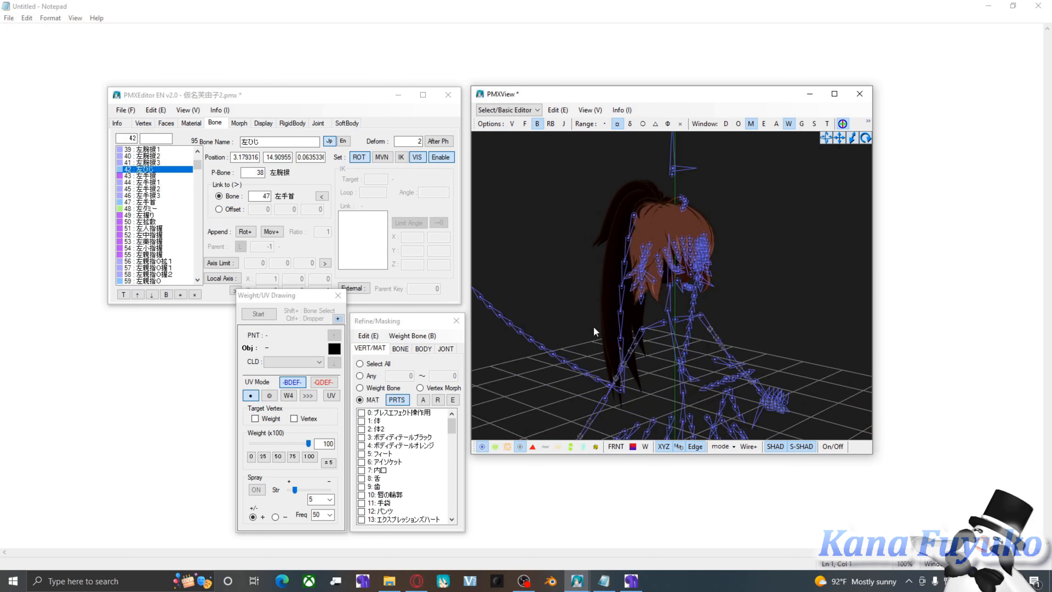